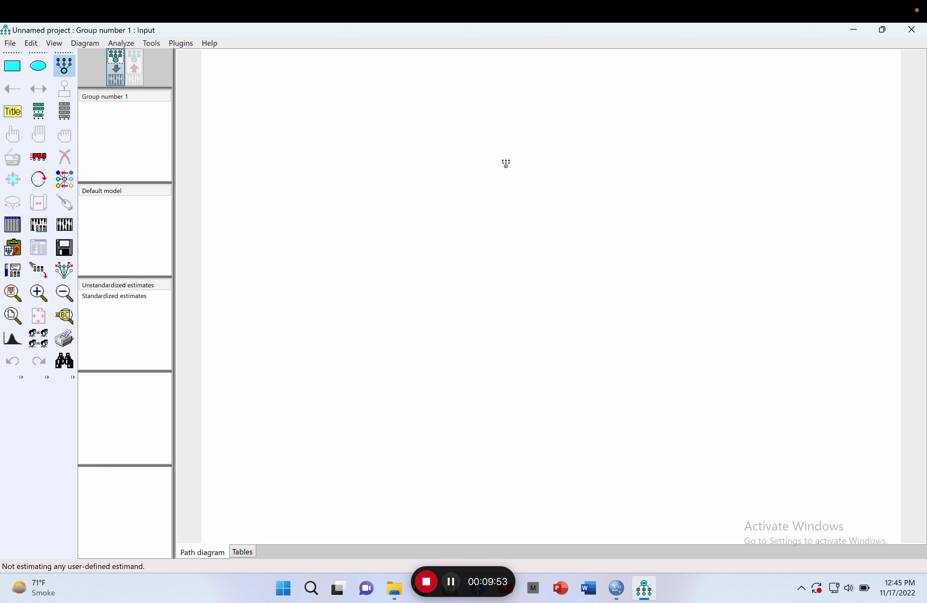
- Draw a latent variable circle in the upper middle of the blank path diagram and check the SL items in the SPSS variable list
drag(482, 134, 514, 168)
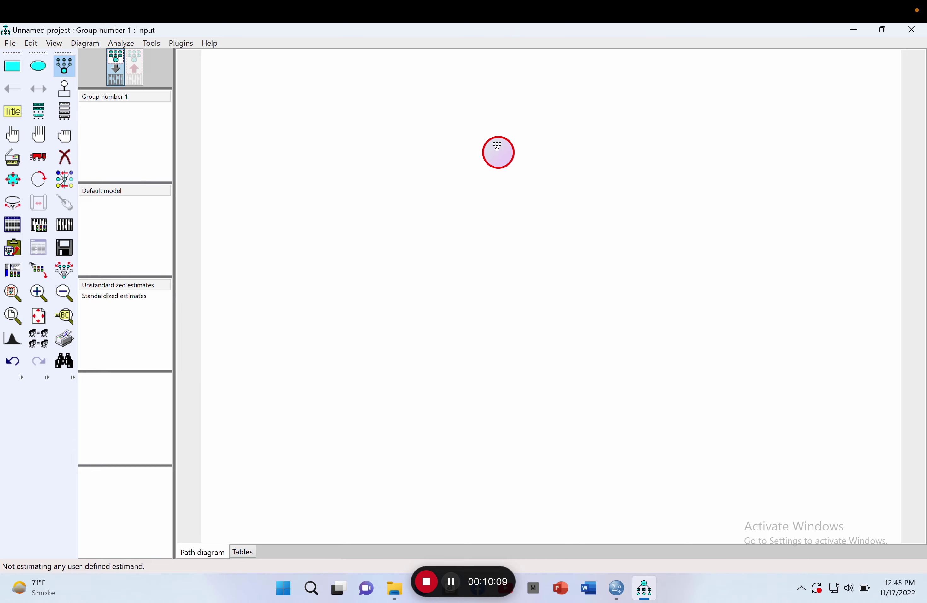
mouse_move(616, 587)
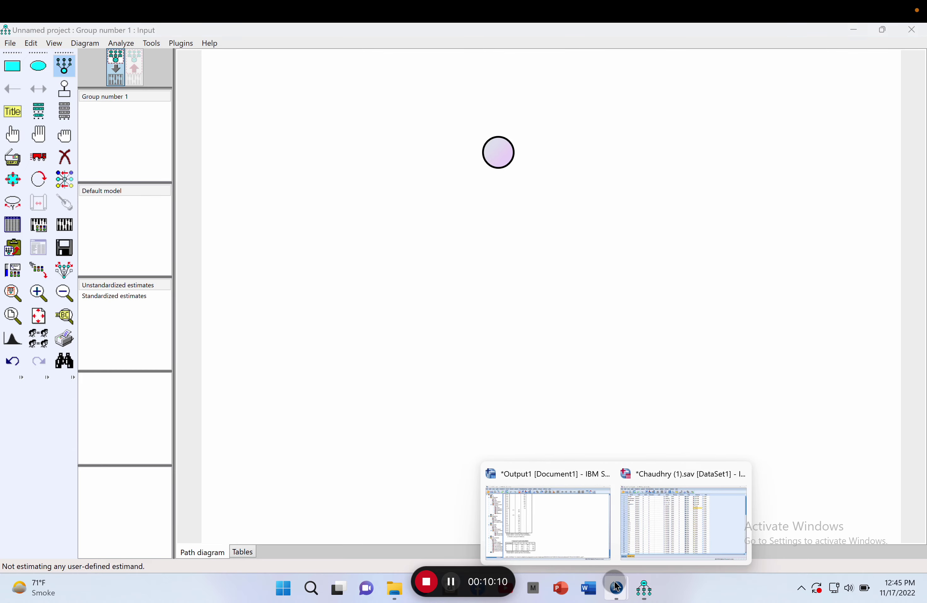
click(664, 532)
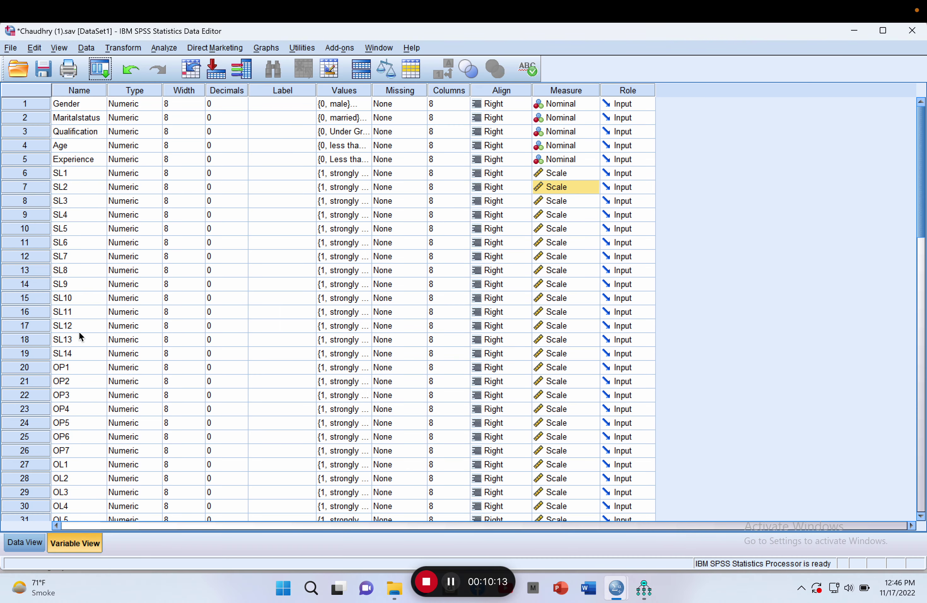
click(644, 588)
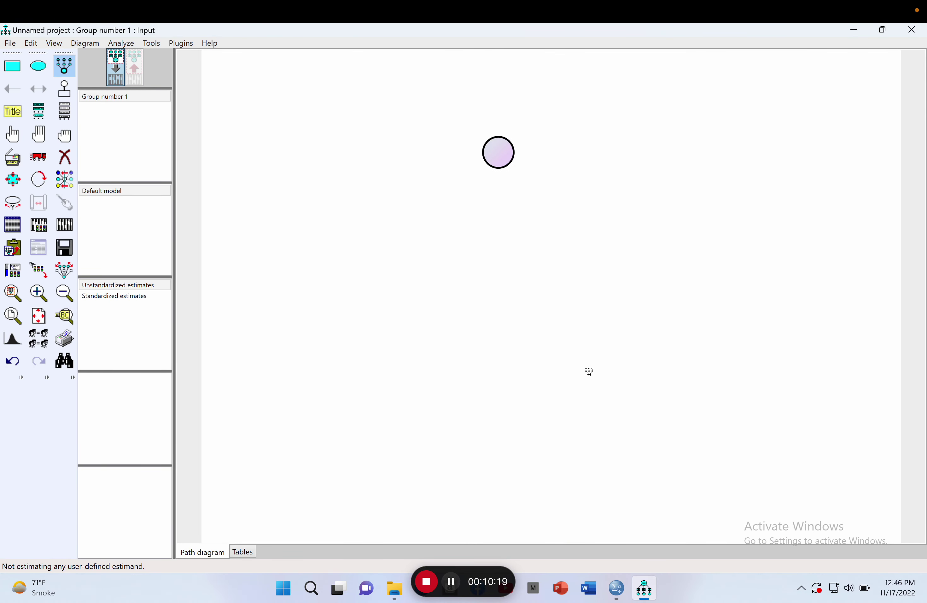
- Add fourteen indicators with error terms to the latent variable
click(498, 153)
click(498, 153)
click(498, 152)
click(498, 152)
click(498, 152)
click(498, 152)
click(498, 152)
click(498, 152)
click(498, 152)
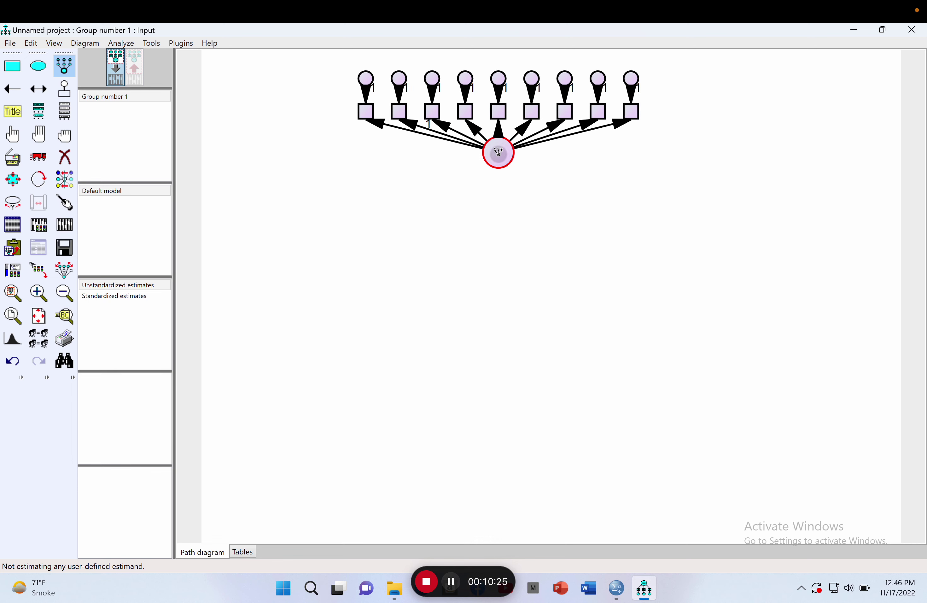
click(498, 153)
click(498, 152)
click(498, 152)
click(498, 153)
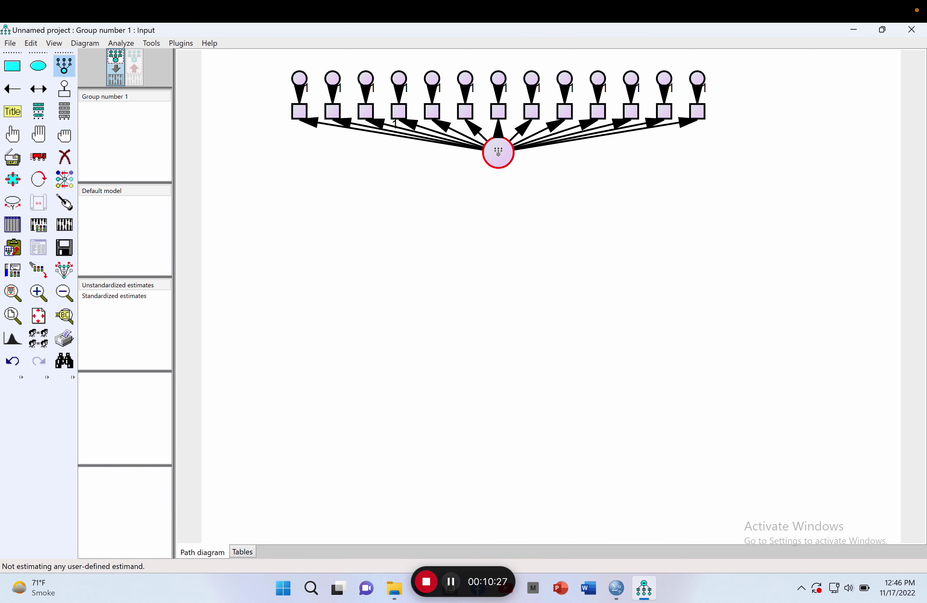
click(498, 152)
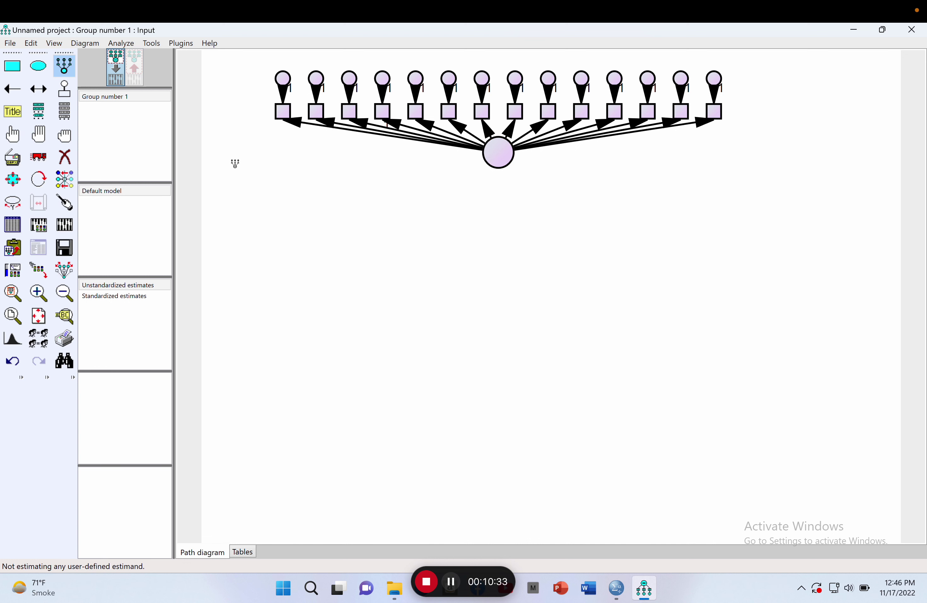
- Move the latent variable's circle farther below its fourteen indicators, and check the items again in the SPSS variable list
click(39, 158)
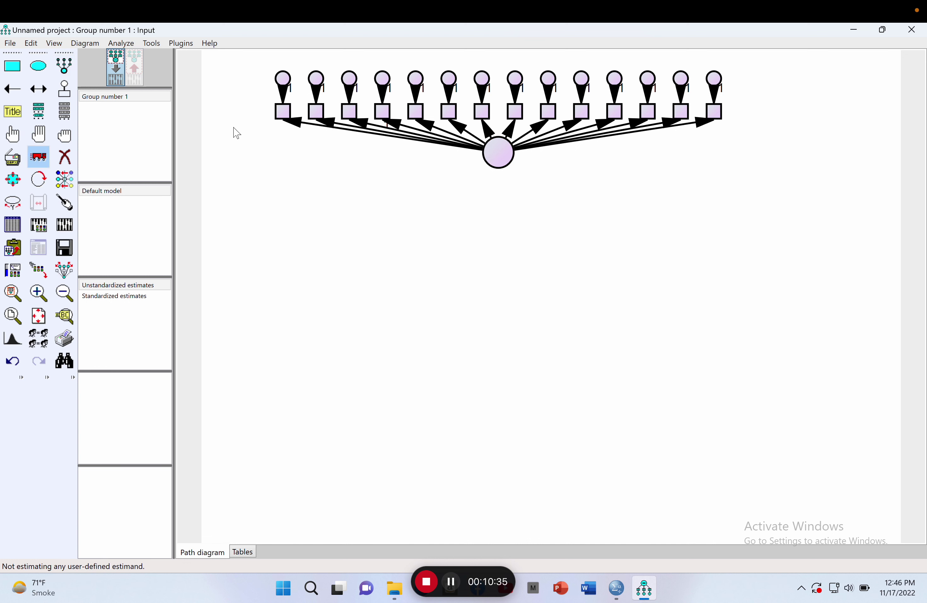
drag(498, 156, 497, 177)
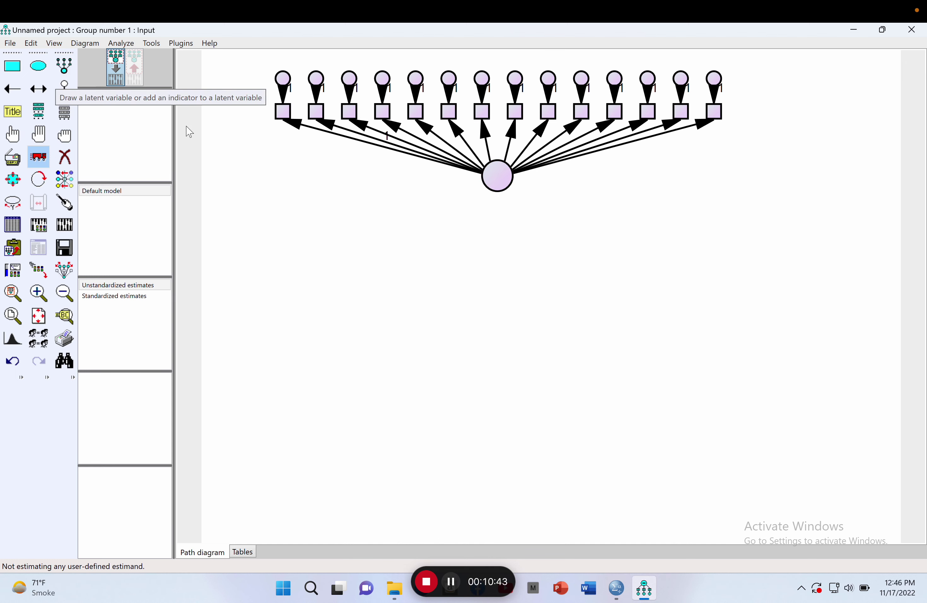
mouse_move(617, 589)
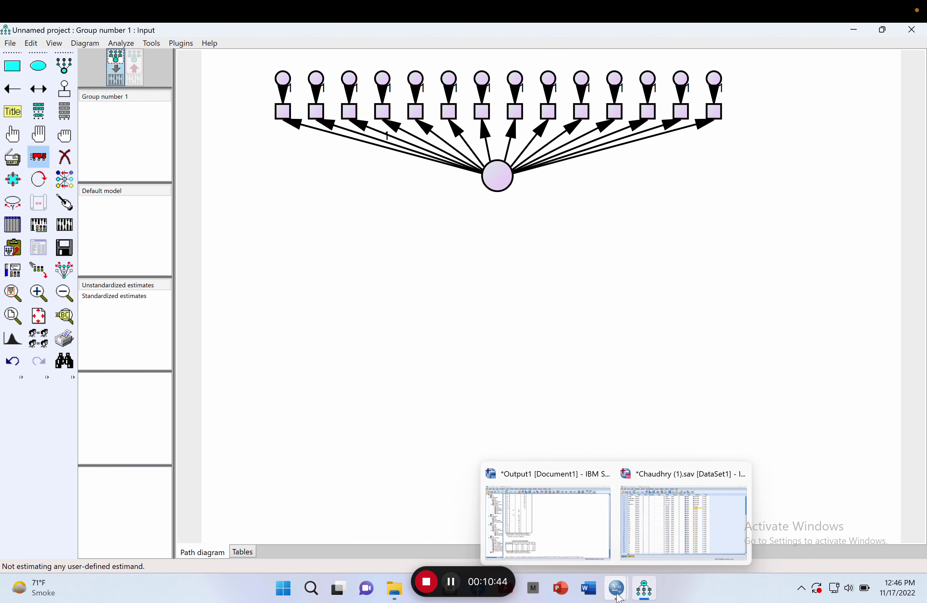
click(656, 537)
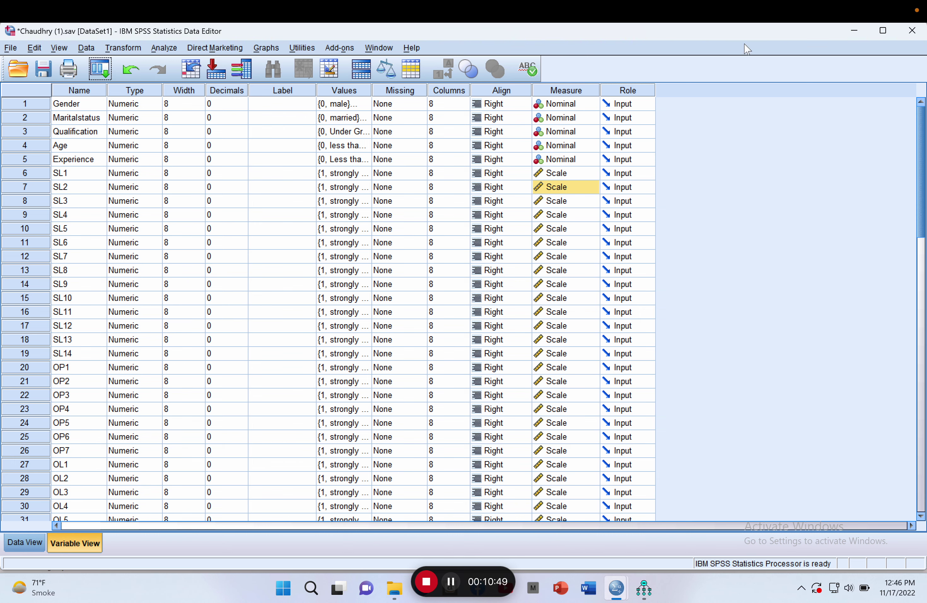
click(855, 32)
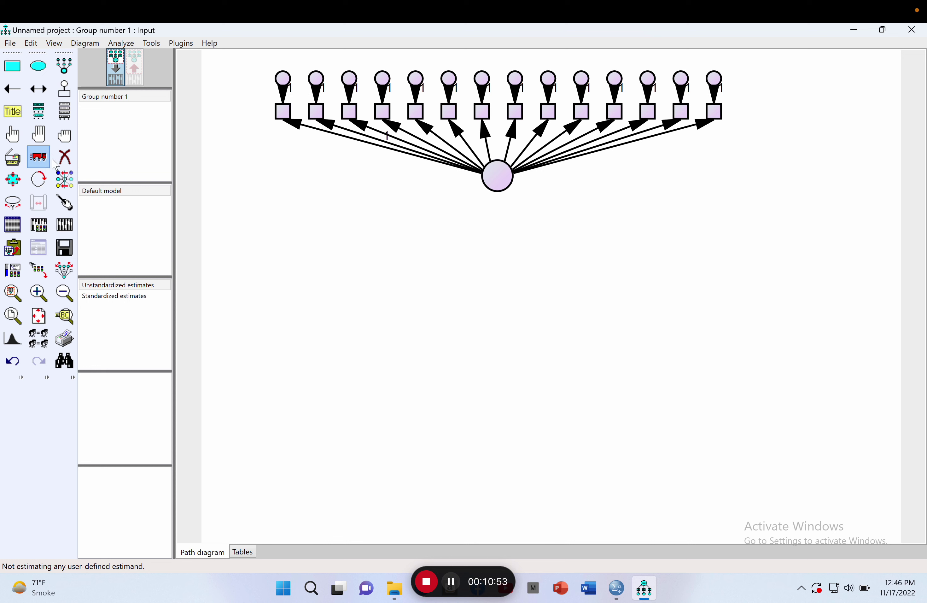
- Draw a second latent variable in the middle of the diagram, below the first construct, and give it ten indicators with error terms
click(64, 66)
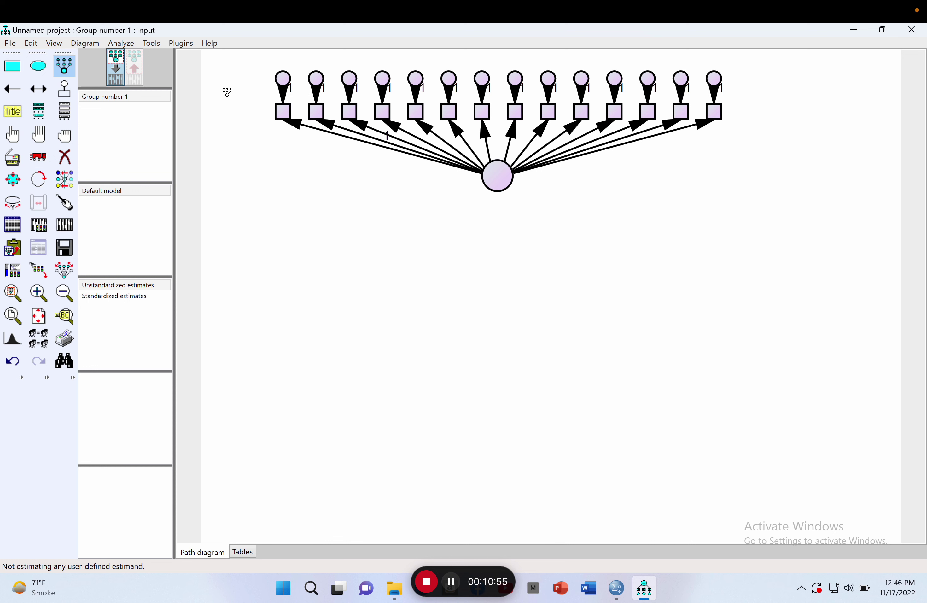
drag(485, 287, 515, 315)
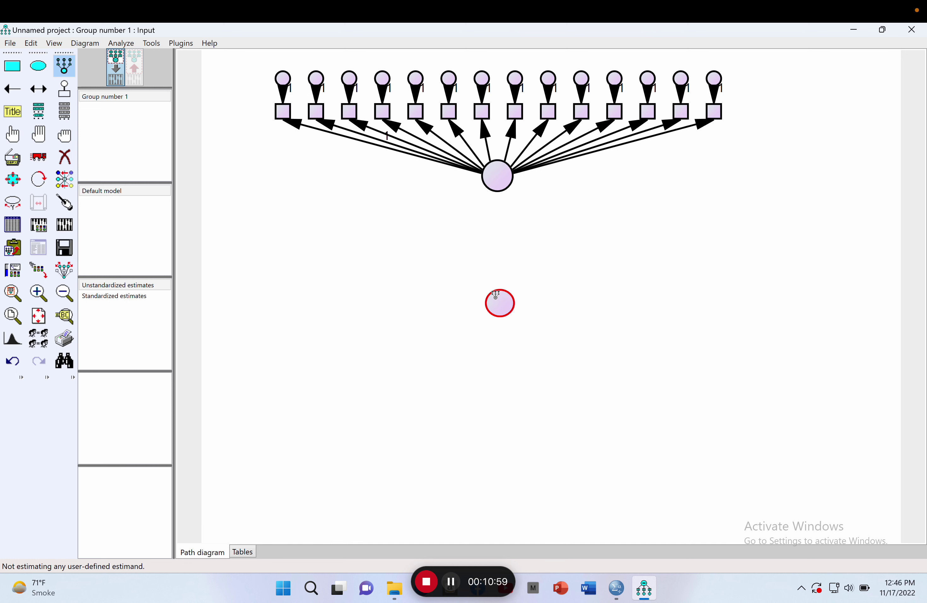
click(496, 298)
click(496, 297)
click(496, 297)
click(495, 296)
click(496, 296)
click(495, 296)
click(496, 297)
click(495, 296)
click(496, 297)
click(495, 296)
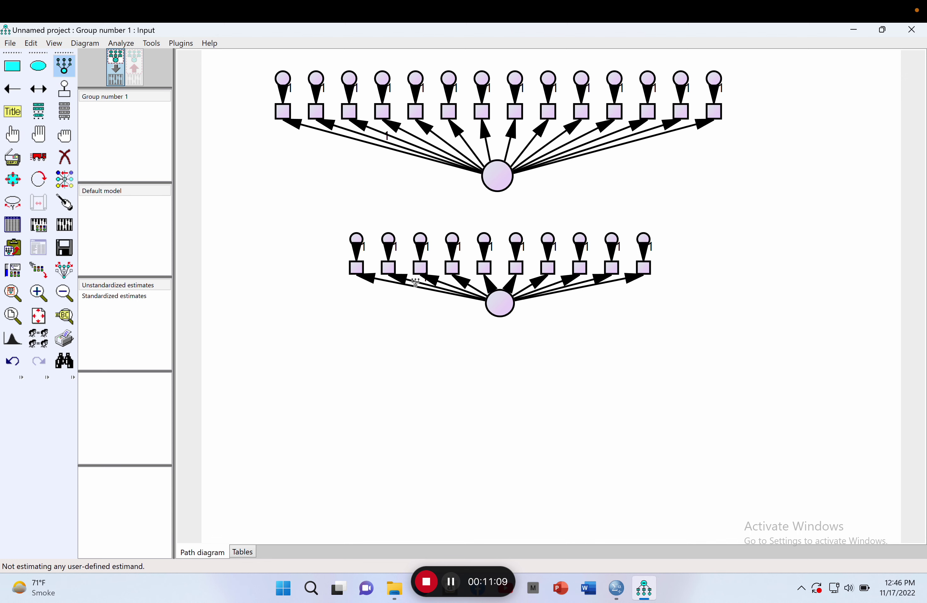
- Switch to the SPSS data editor, review the OP, OL and OI items in the variable list, and return to the path diagram
mouse_move(616, 587)
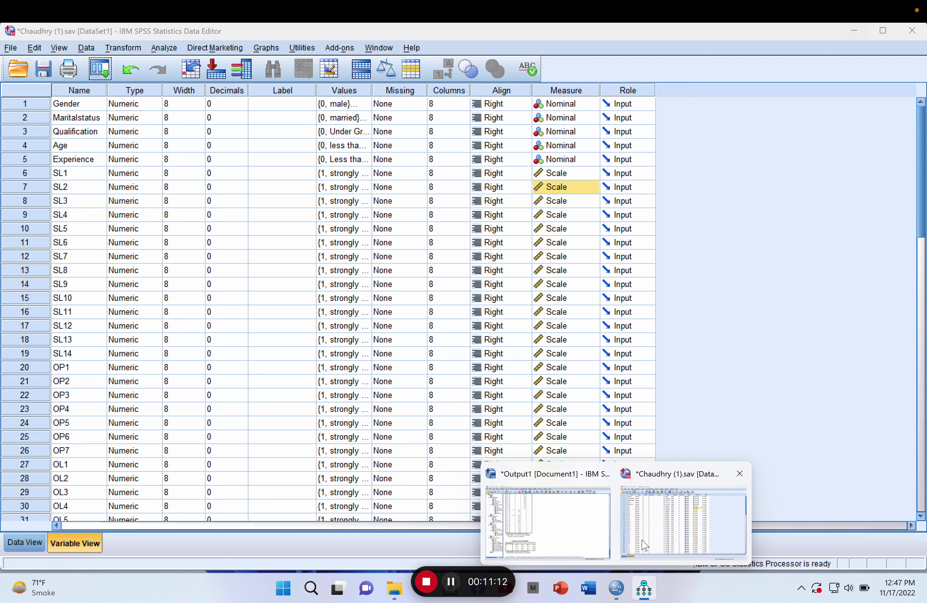
click(645, 545)
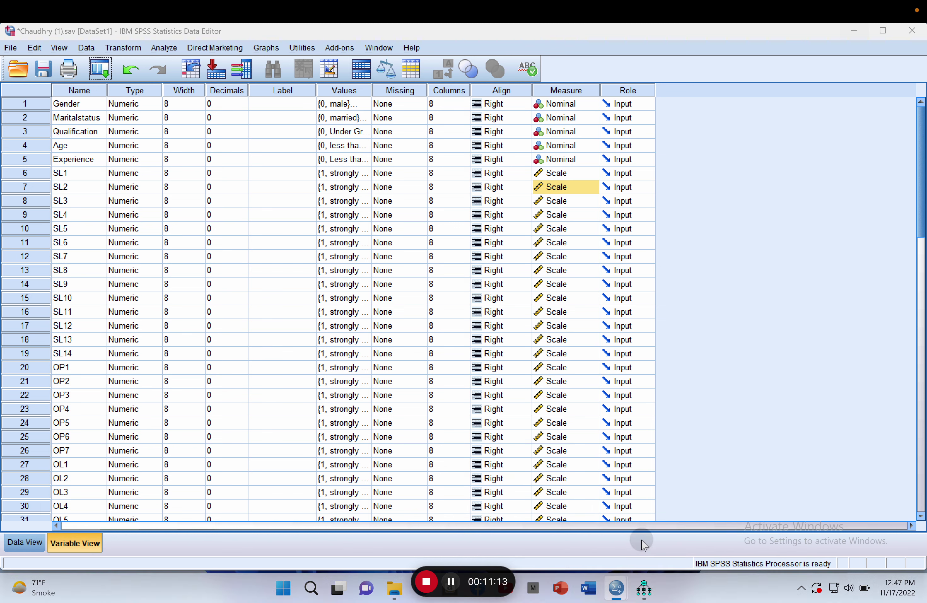
scroll(325, 404, down, 3)
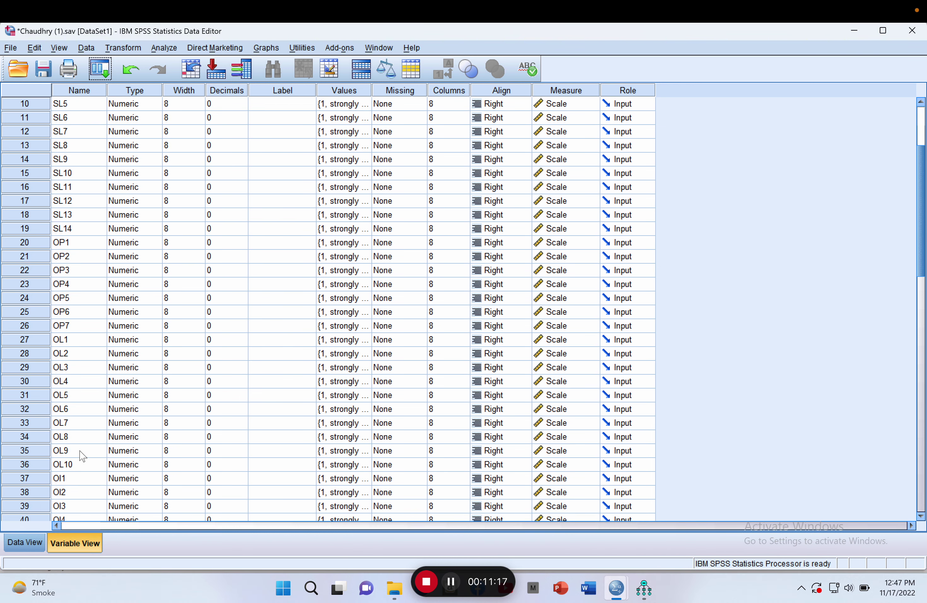
drag(922, 221, 921, 242)
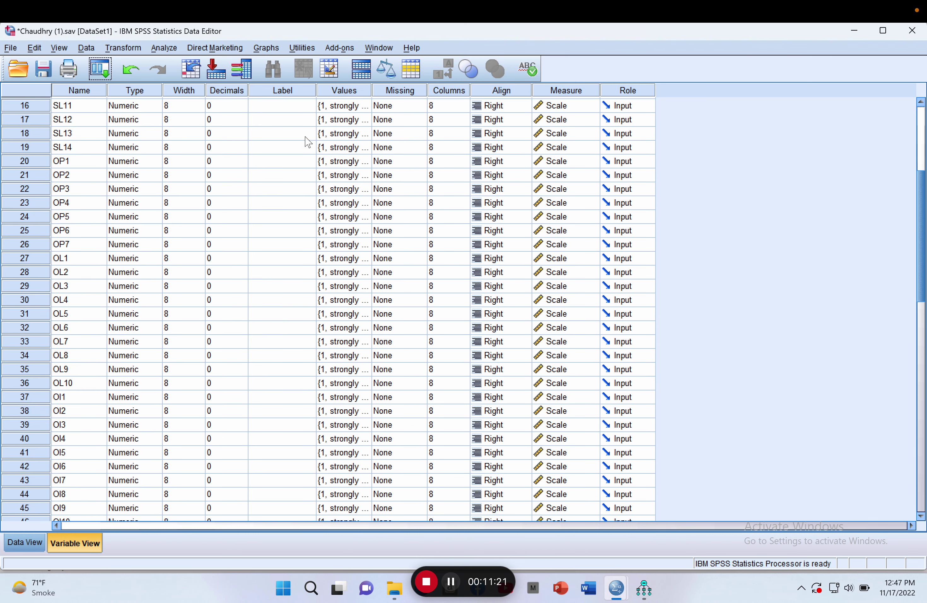
click(855, 31)
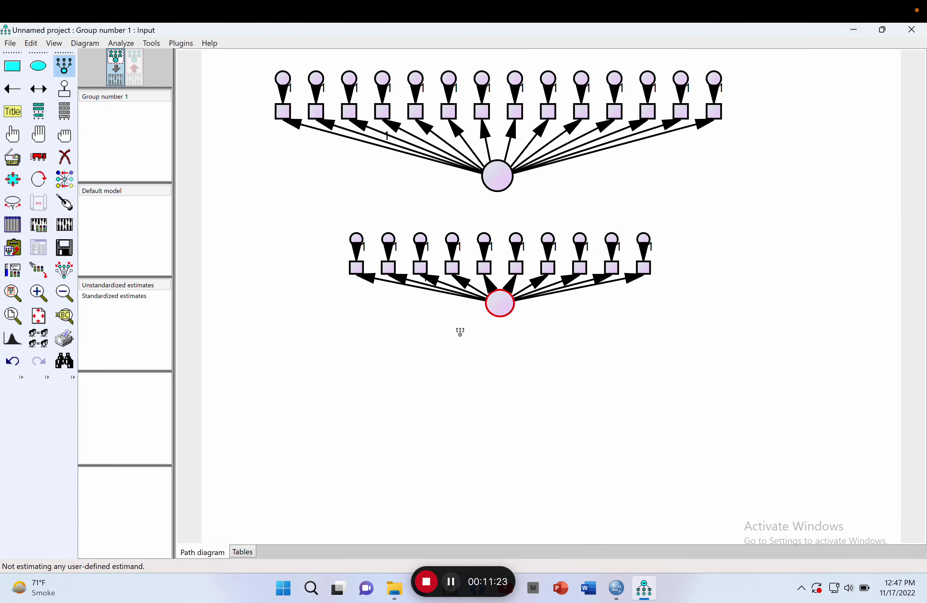
- Draw a third latent variable below the ten-indicator construct and give it seven indicators with error terms
drag(487, 404, 513, 431)
click(498, 416)
click(497, 416)
click(497, 416)
click(498, 416)
click(498, 416)
click(498, 416)
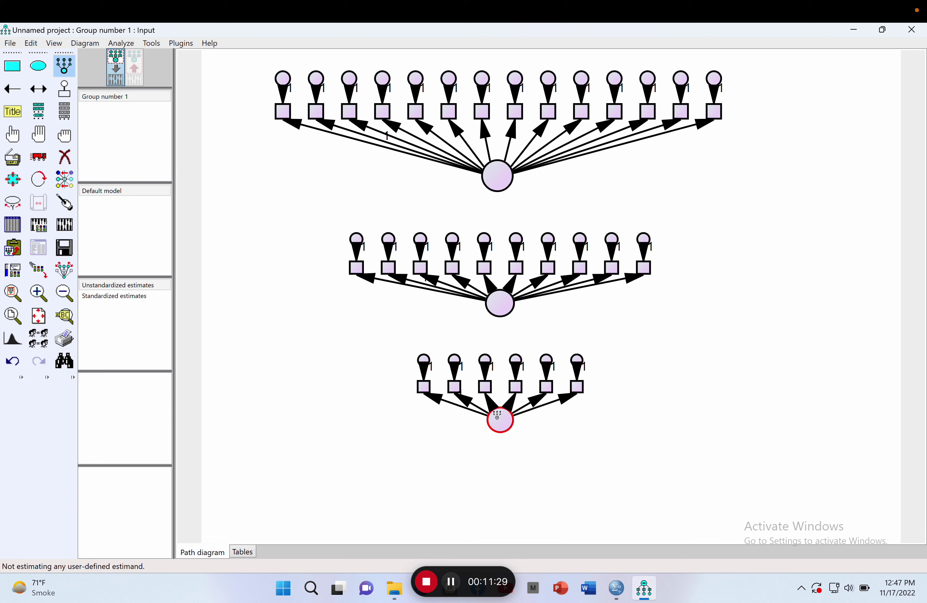
click(498, 416)
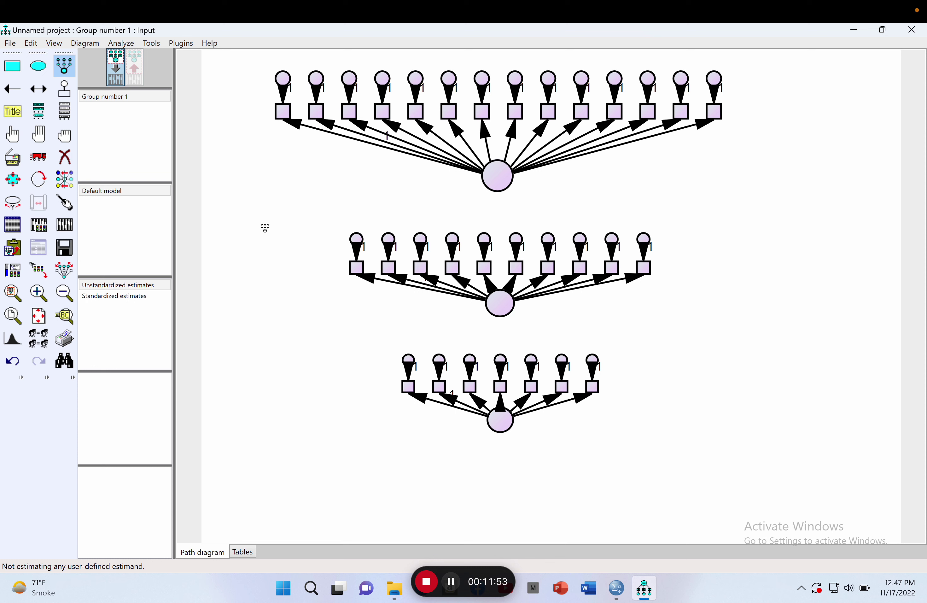
- Turn on symmetry preservation and move the whole ten-indicator construct to the right half of the diagram
click(68, 277)
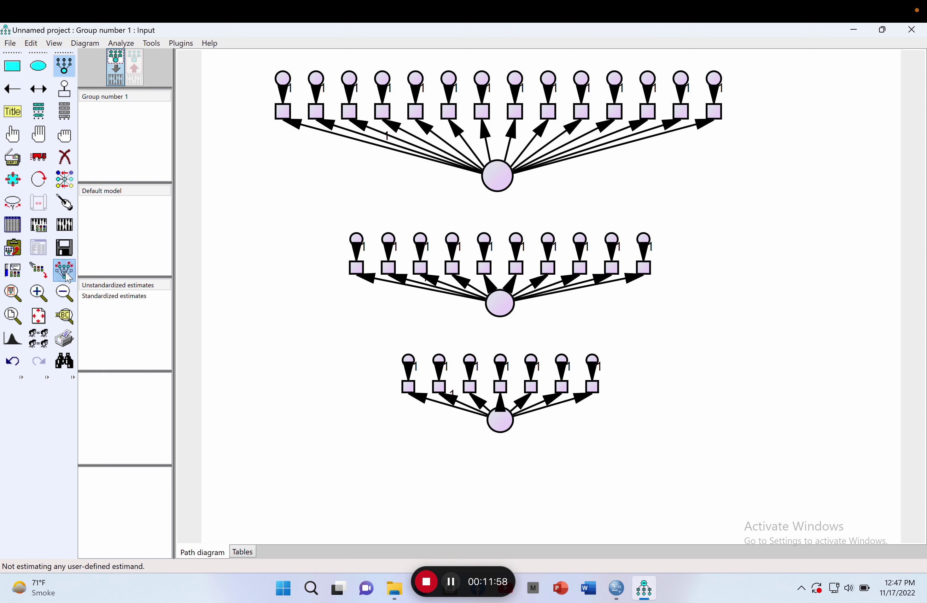
click(40, 164)
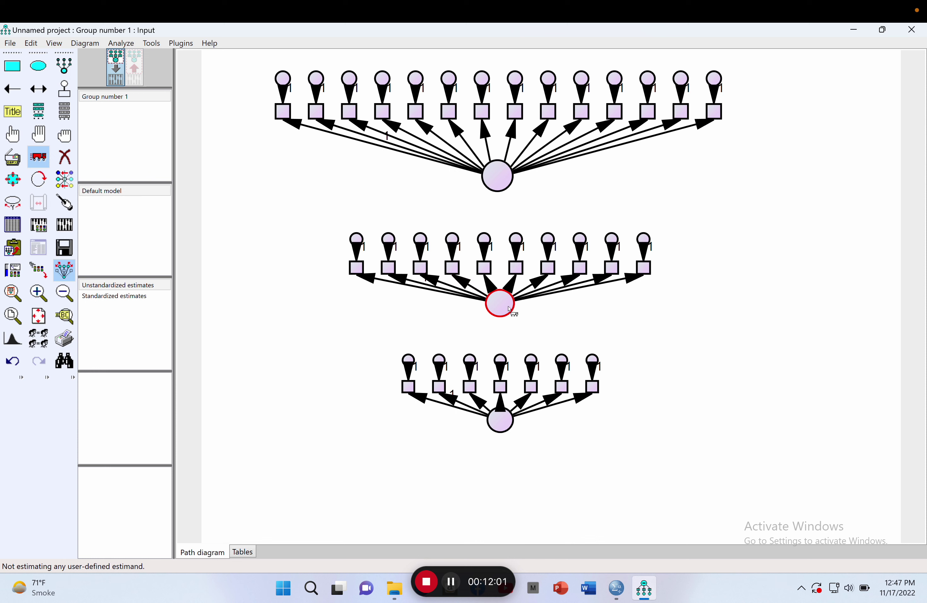
drag(502, 315, 703, 325)
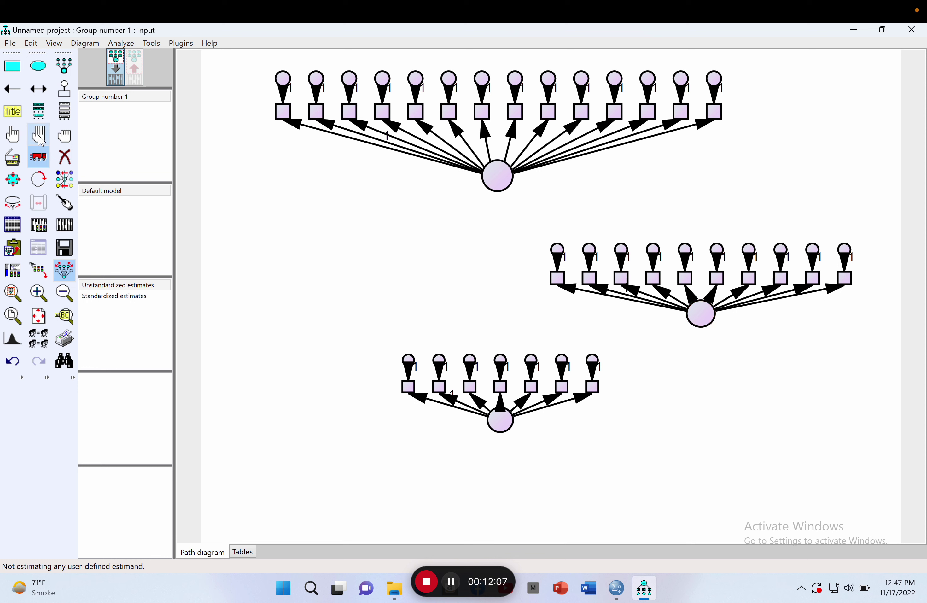
- Turn off symmetry preservation and rotate the ten-indicator construct so its indicators stack vertically to the right of the latent variable
click(65, 270)
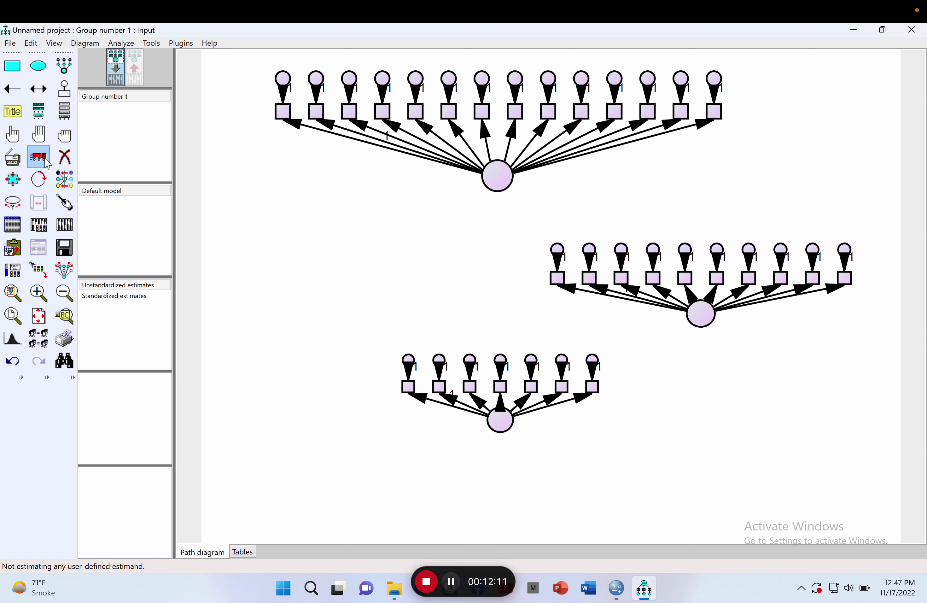
click(46, 187)
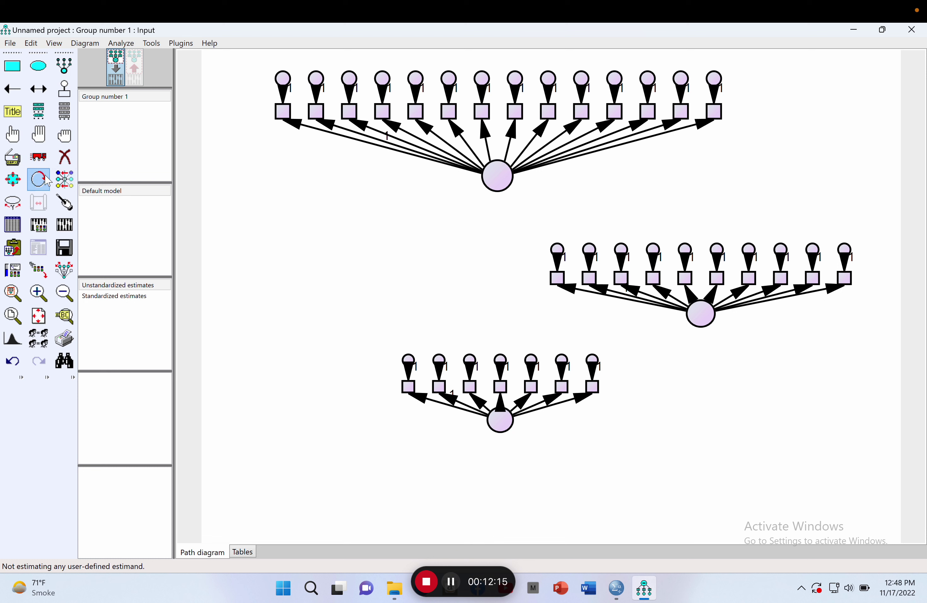
click(702, 323)
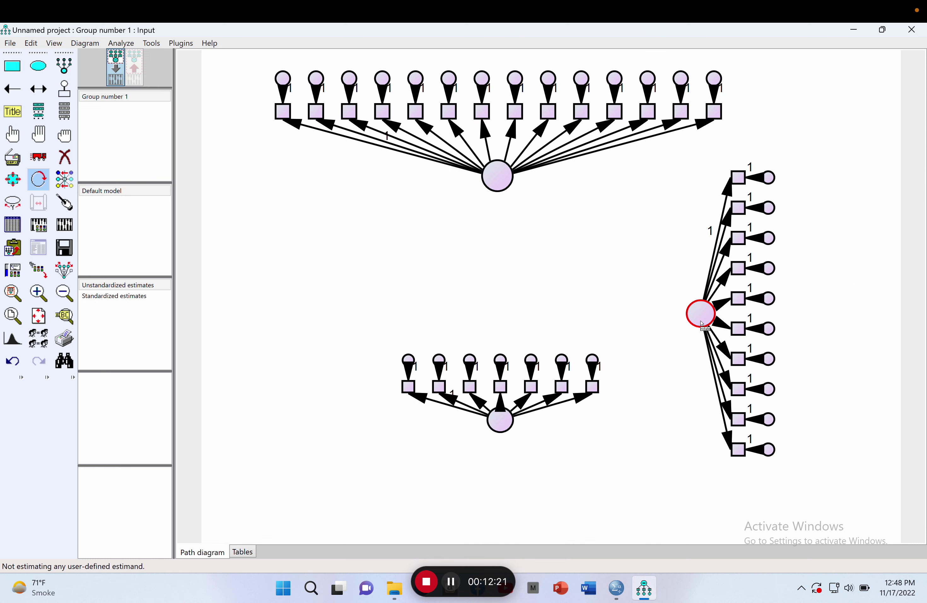
- Move the rotated ten-indicator construct as a unit toward the right edge of the diagram, with symmetries preserved
click(63, 270)
click(44, 159)
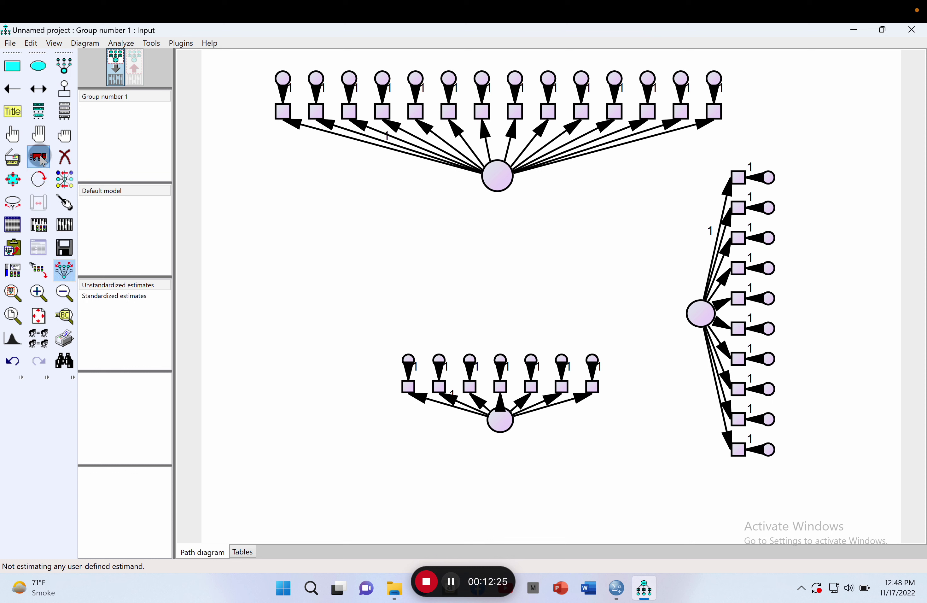
mouse_move(702, 324)
mouse_down()
mouse_move(788, 315)
mouse_move(804, 304)
mouse_move(788, 307)
mouse_up()
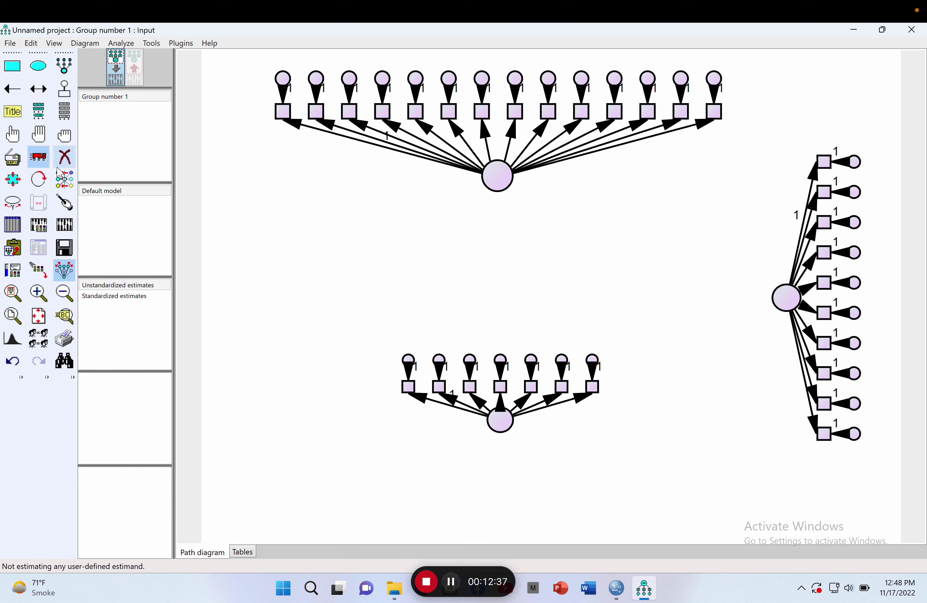
- Shift the seven-indicator construct slightly down, and move its latent circle alone farther below the indicators with symmetry preservation off
click(42, 160)
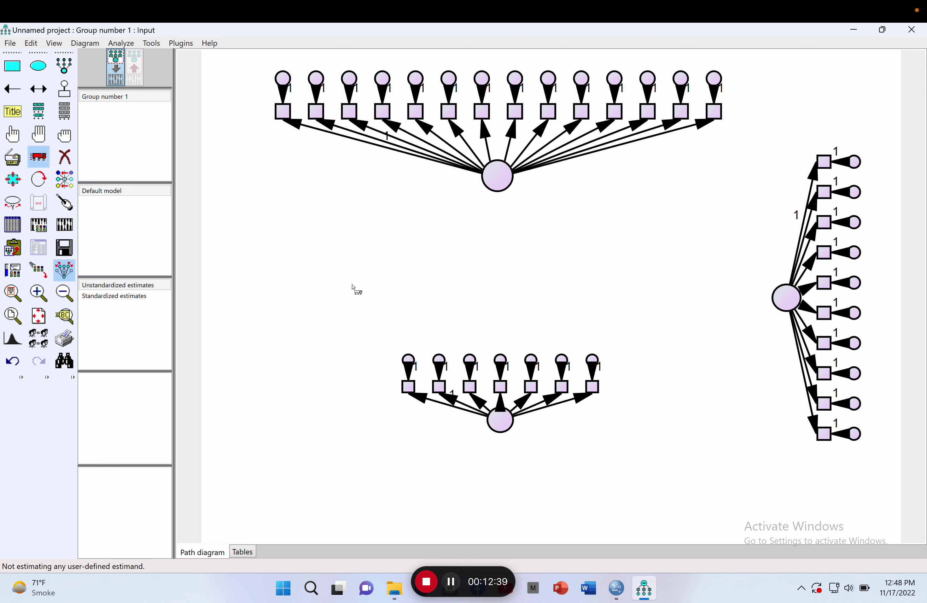
mouse_move(504, 426)
mouse_down()
mouse_move(505, 452)
mouse_move(500, 440)
mouse_up()
click(65, 269)
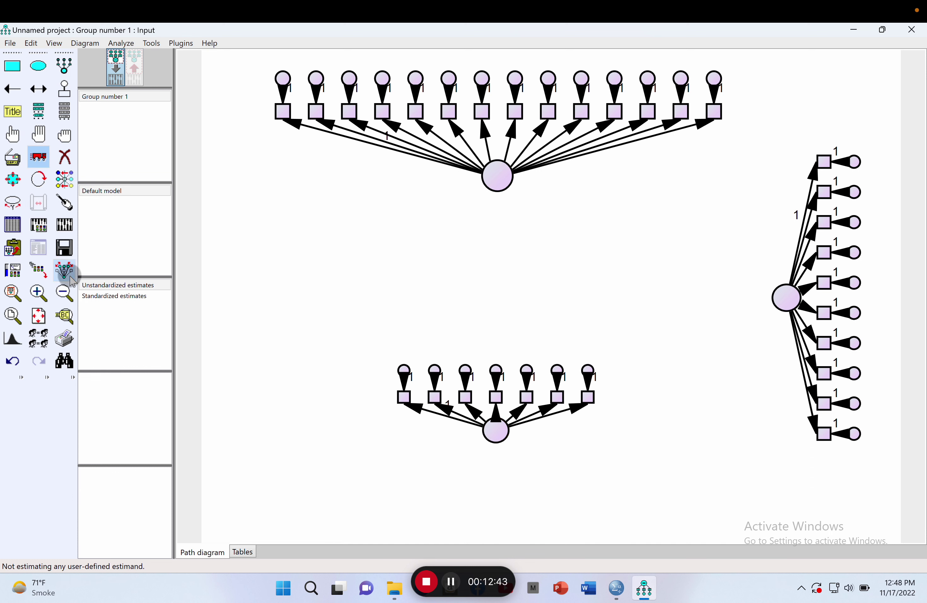
drag(496, 431, 497, 458)
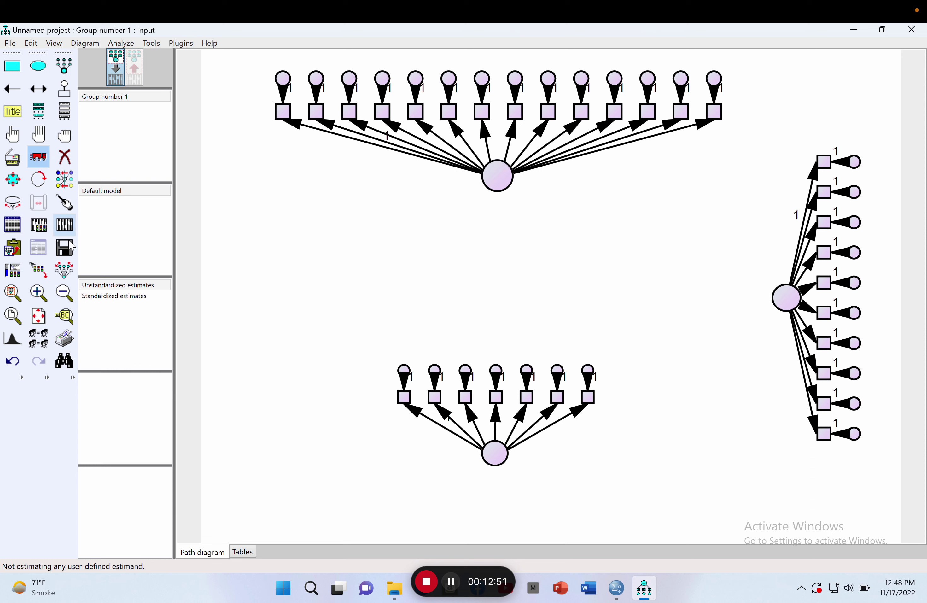
- Move the whole seven-indicator construct to the left half of the diagram and rotate it so its indicators stack left of the latent variable
drag(498, 455, 348, 337)
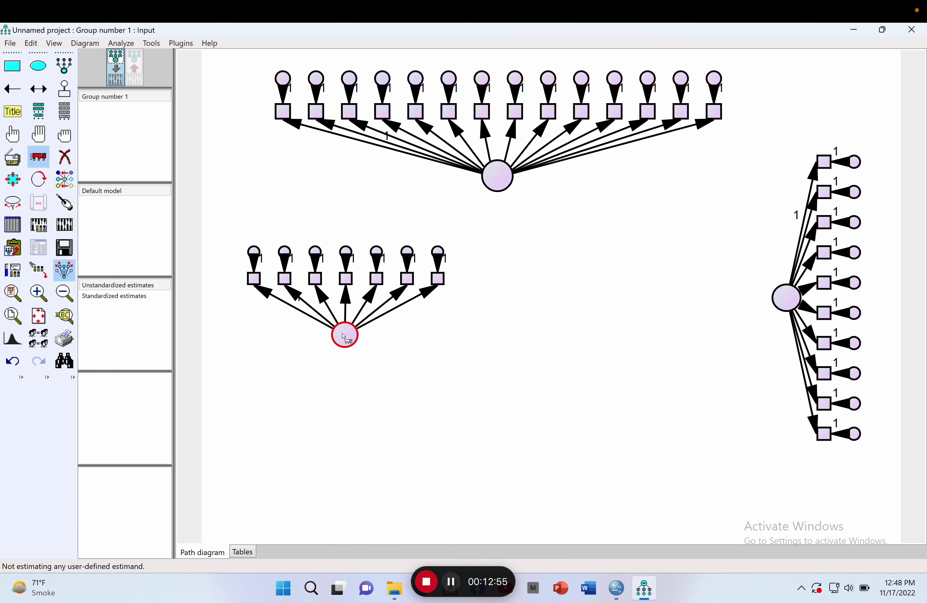
click(38, 180)
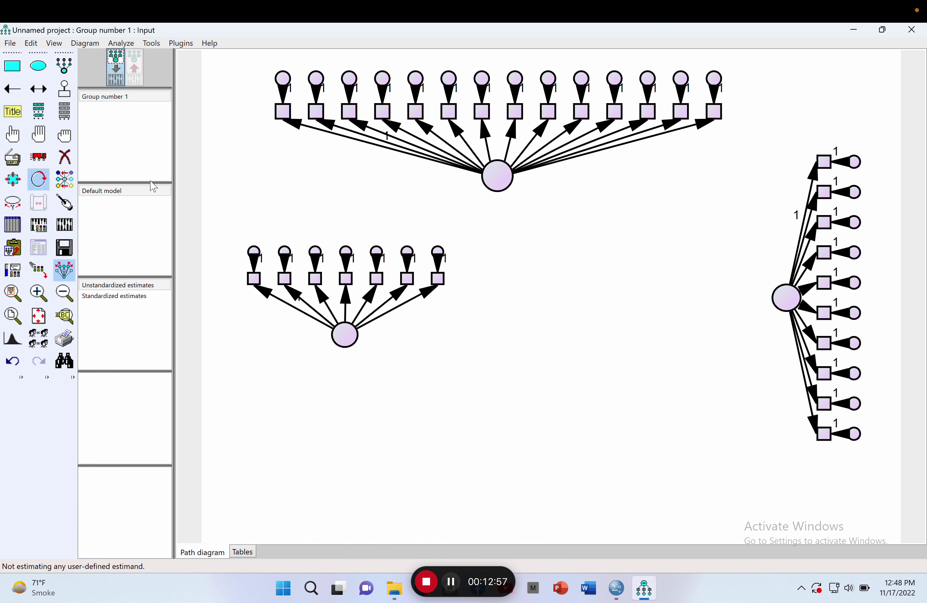
click(349, 338)
click(349, 337)
click(349, 338)
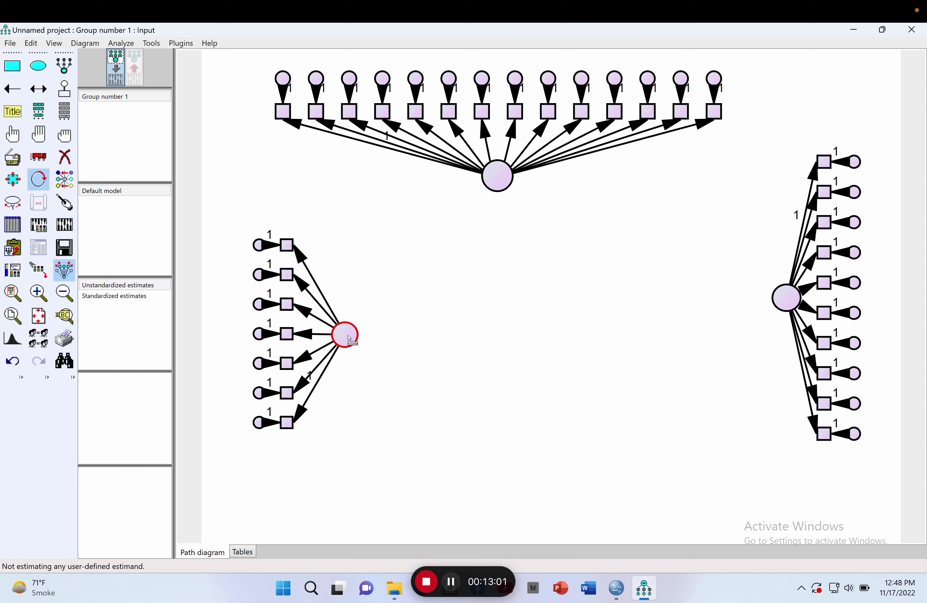
- Reposition the rotated seven-indicator construct slightly higher near the diagram's left edge, with its latent circle roughly level with the ten-indicator construct's
click(38, 157)
drag(347, 336, 328, 308)
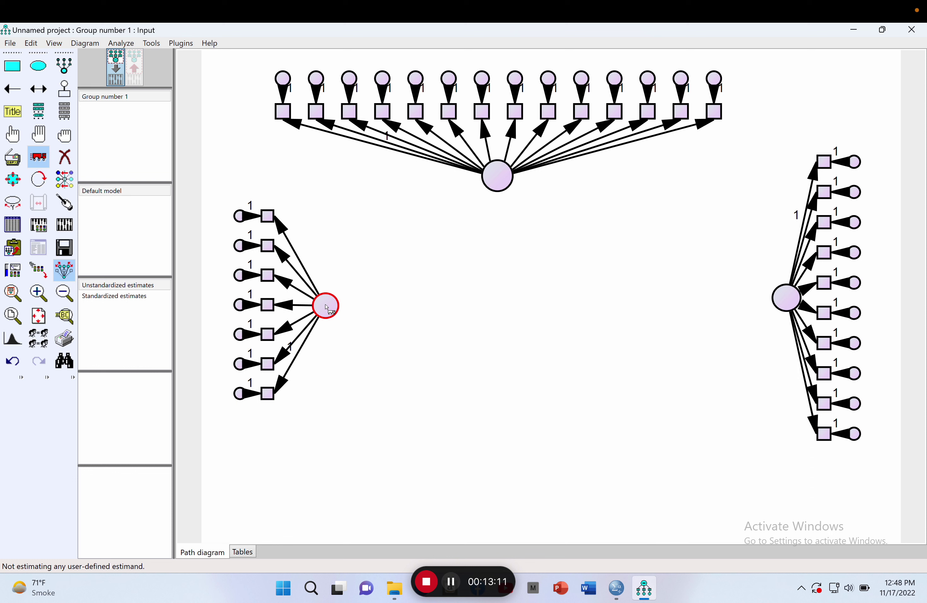
drag(327, 308, 321, 304)
drag(336, 305, 336, 305)
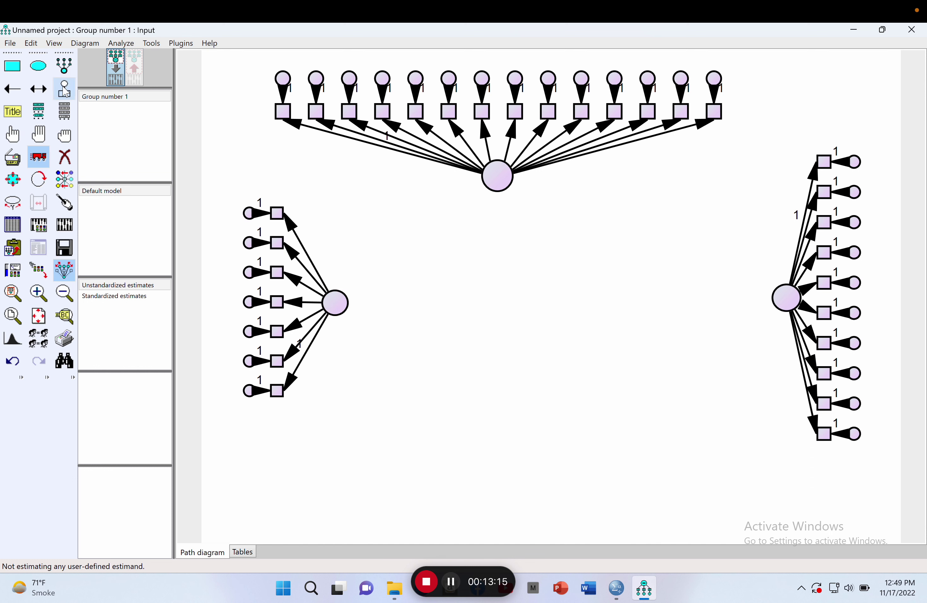
- Draw a fourth latent variable in the lower middle of the diagram with fourteen indicators, matching the OI items in the SPSS Variable View
click(63, 66)
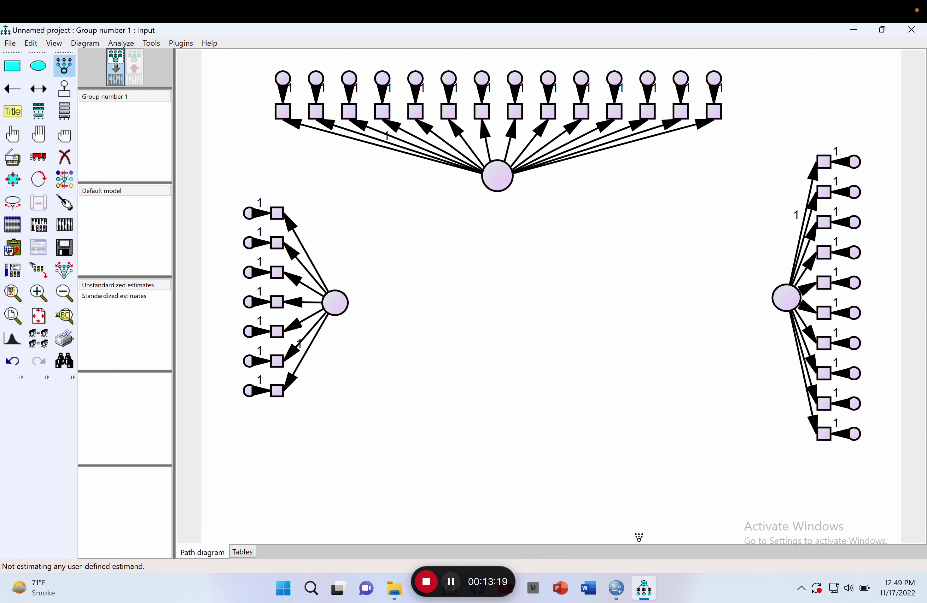
mouse_move(614, 590)
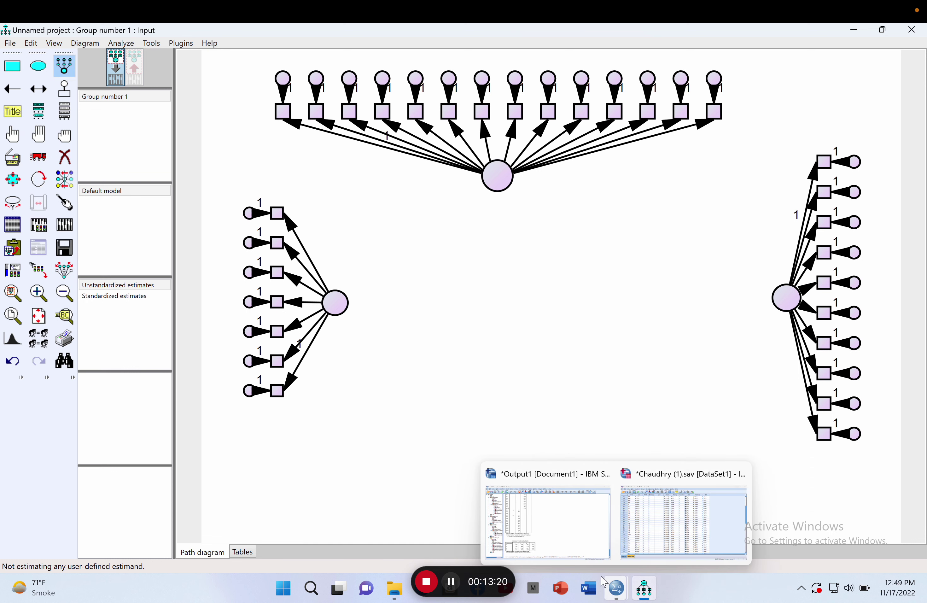
click(661, 520)
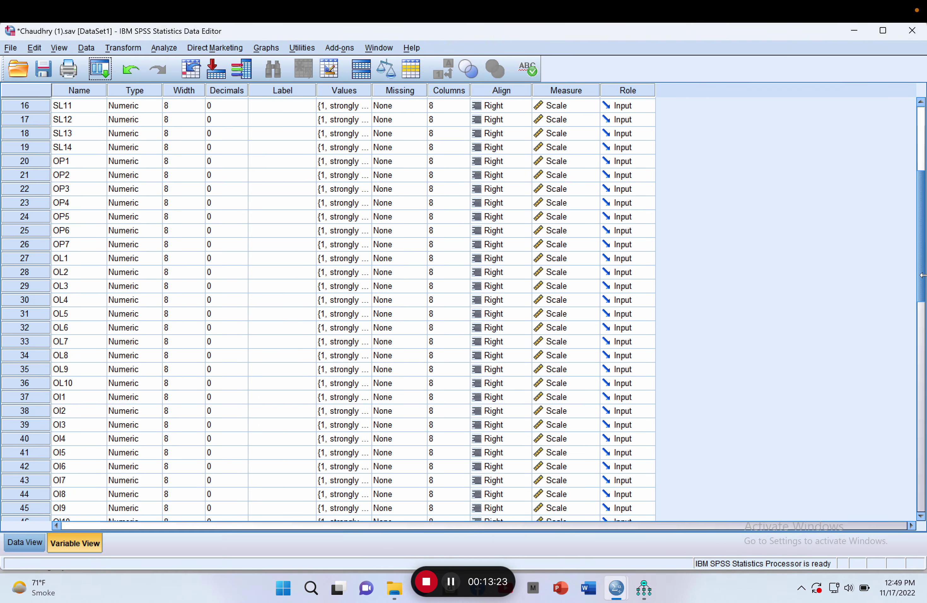
drag(923, 275, 923, 327)
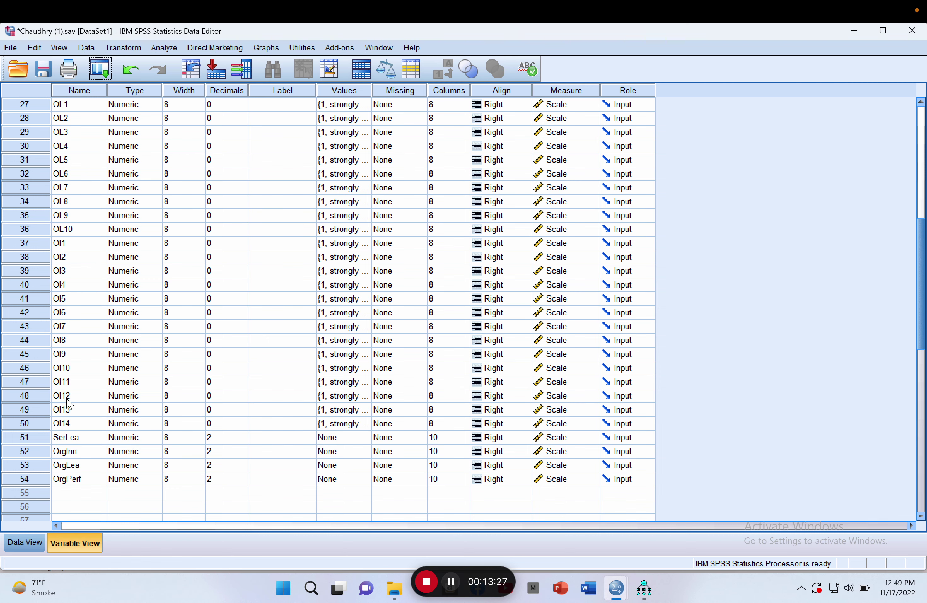
click(863, 30)
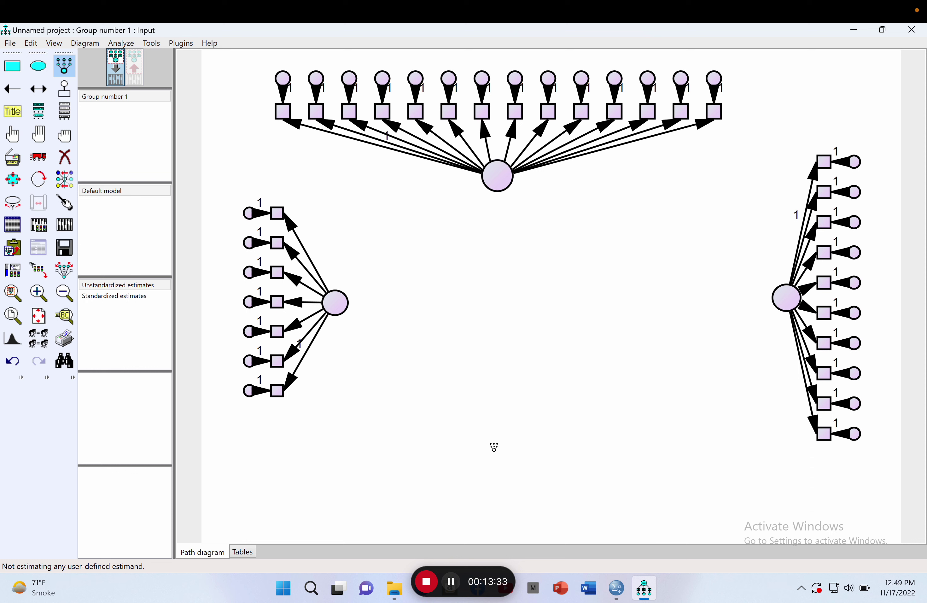
drag(525, 450, 554, 480)
click(538, 460)
click(539, 460)
click(539, 460)
click(539, 460)
click(538, 460)
click(538, 460)
click(538, 461)
click(539, 460)
click(538, 460)
click(538, 460)
click(538, 460)
click(539, 460)
click(539, 461)
click(539, 460)
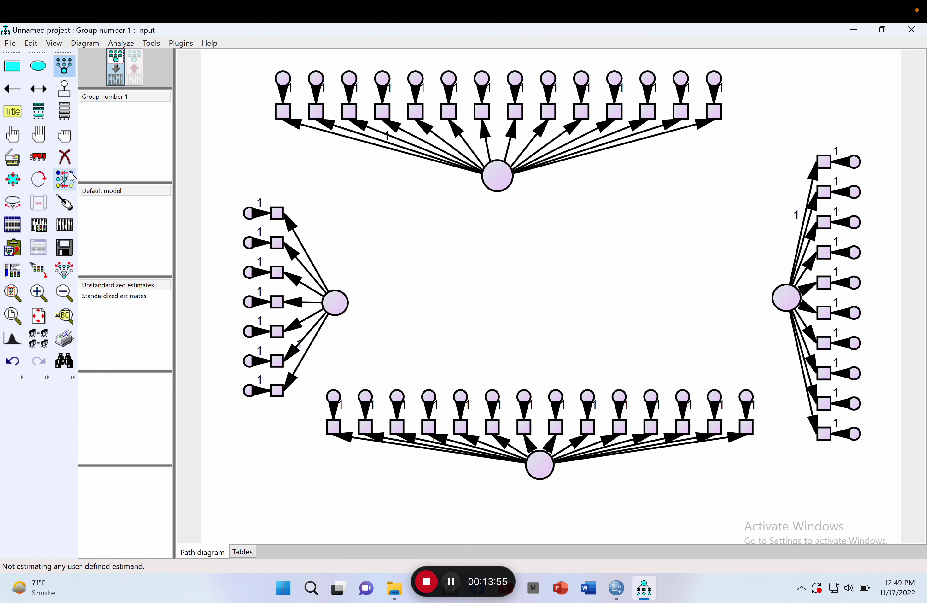
- Move the lower construct's latent circle alone farther below its indicators, then turn on symmetry preservation and shift the whole construct slightly up
click(68, 157)
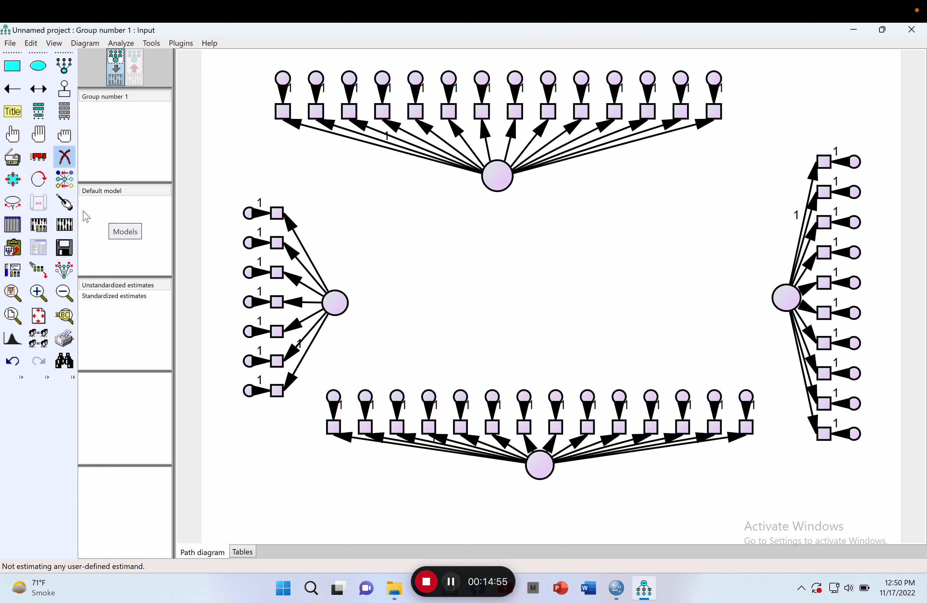
click(38, 157)
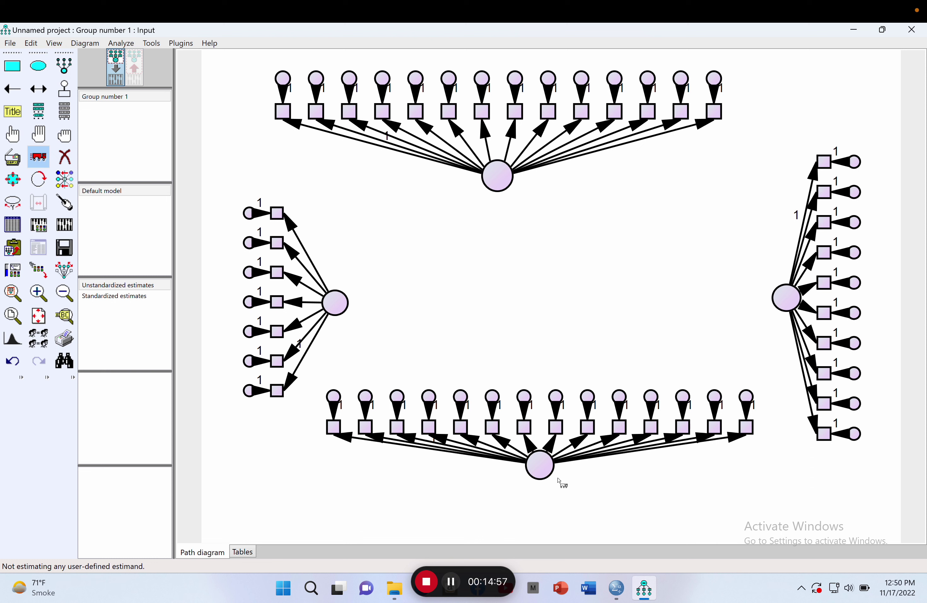
drag(538, 464, 539, 495)
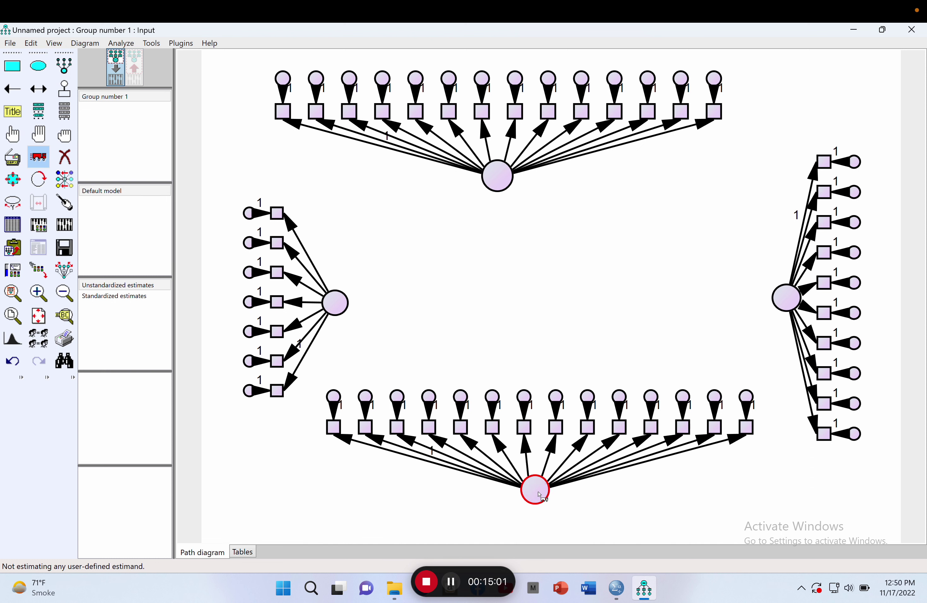
click(72, 270)
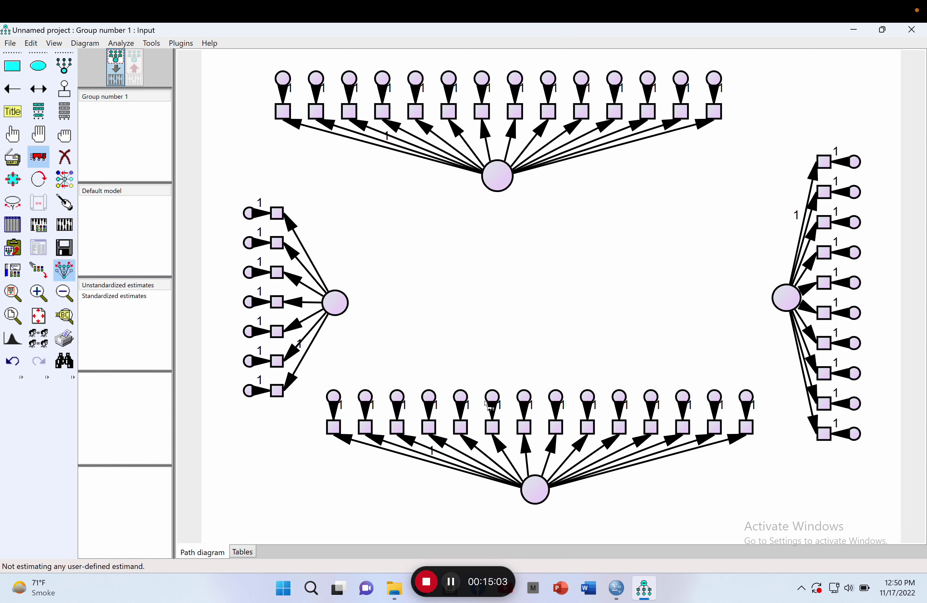
click(544, 492)
drag(543, 492, 548, 482)
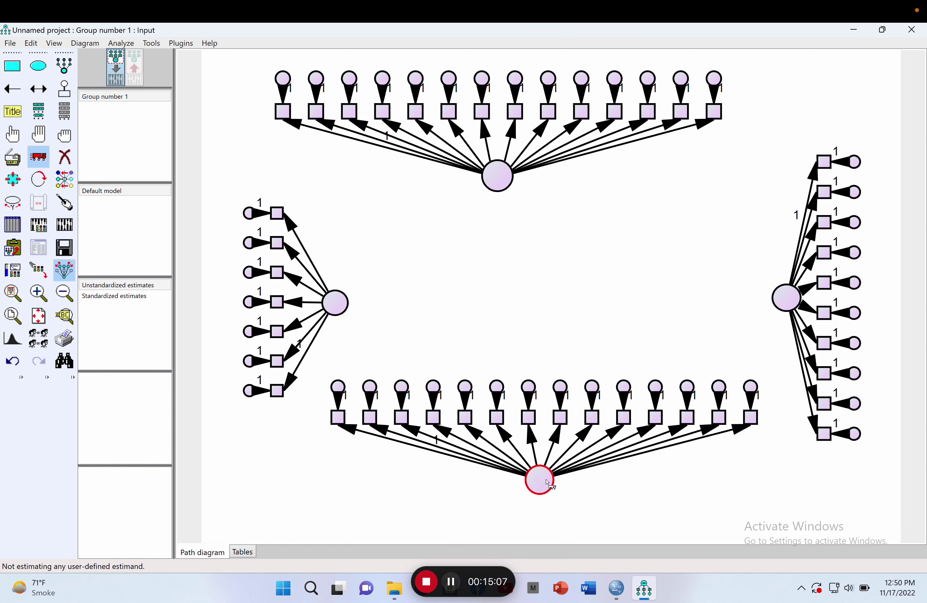
- Rotate the lower fourteen-indicator construct so its indicators sit below the latent variable, and move it up until it fits fully on the page
click(38, 179)
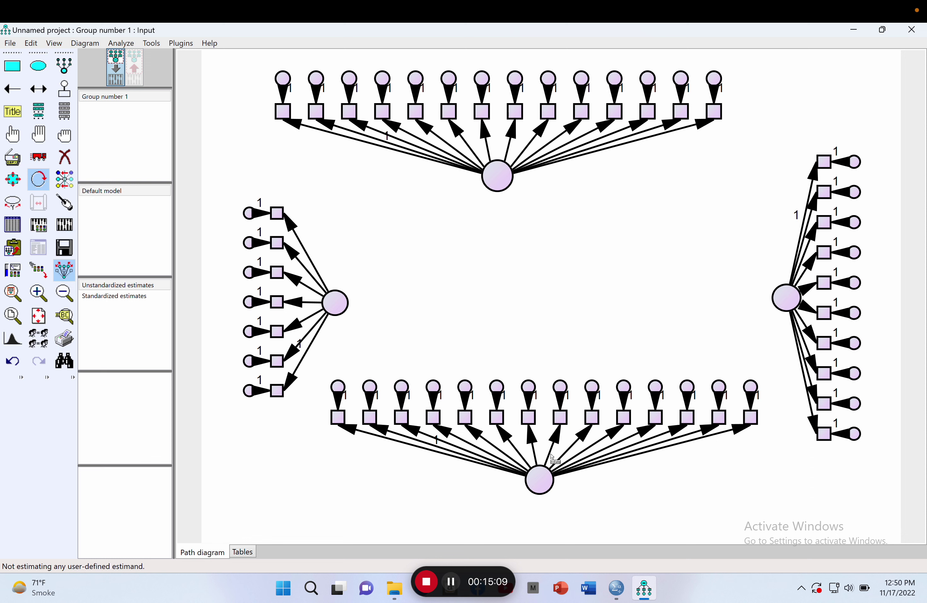
click(544, 487)
click(545, 487)
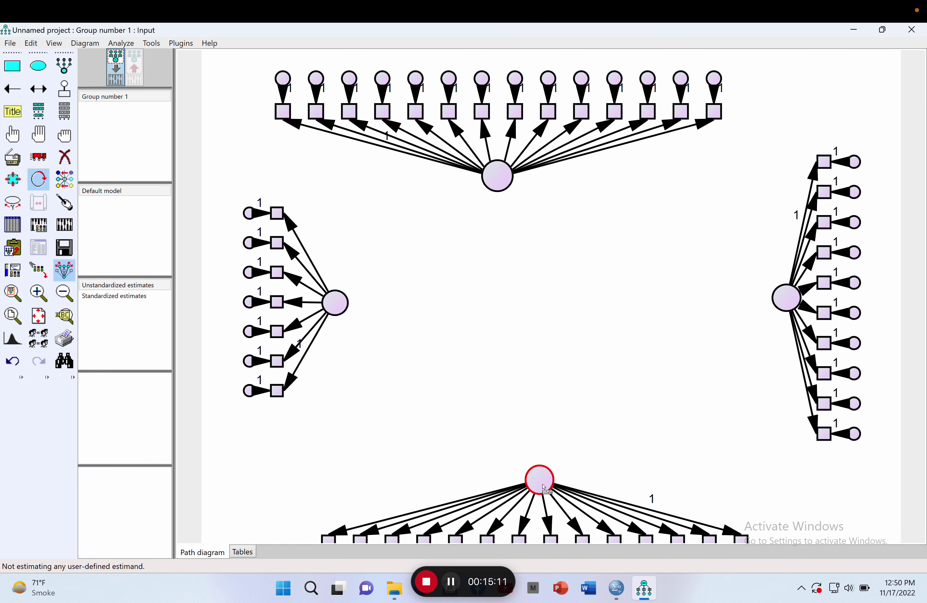
click(45, 159)
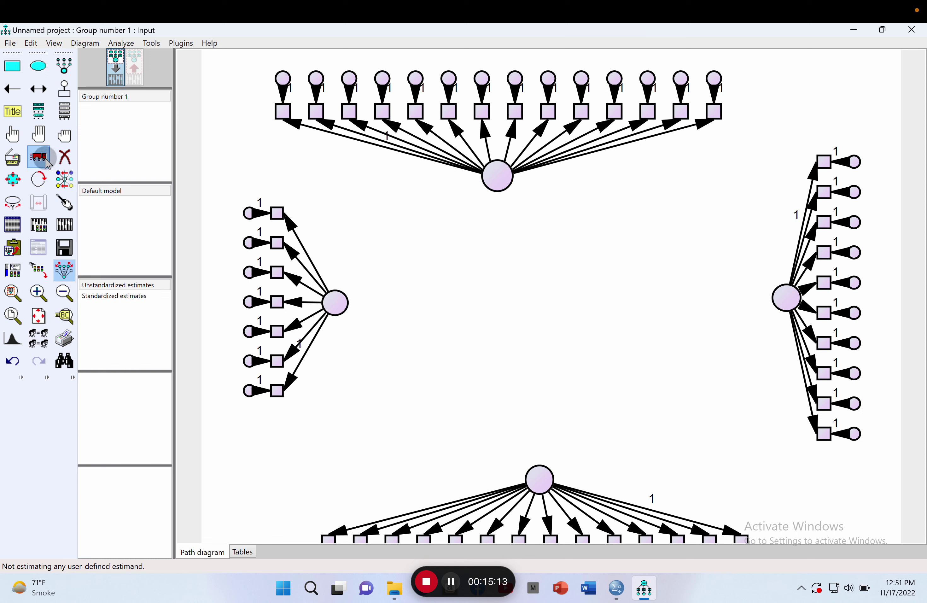
mouse_move(546, 478)
mouse_down()
mouse_move(554, 417)
mouse_move(541, 404)
mouse_up()
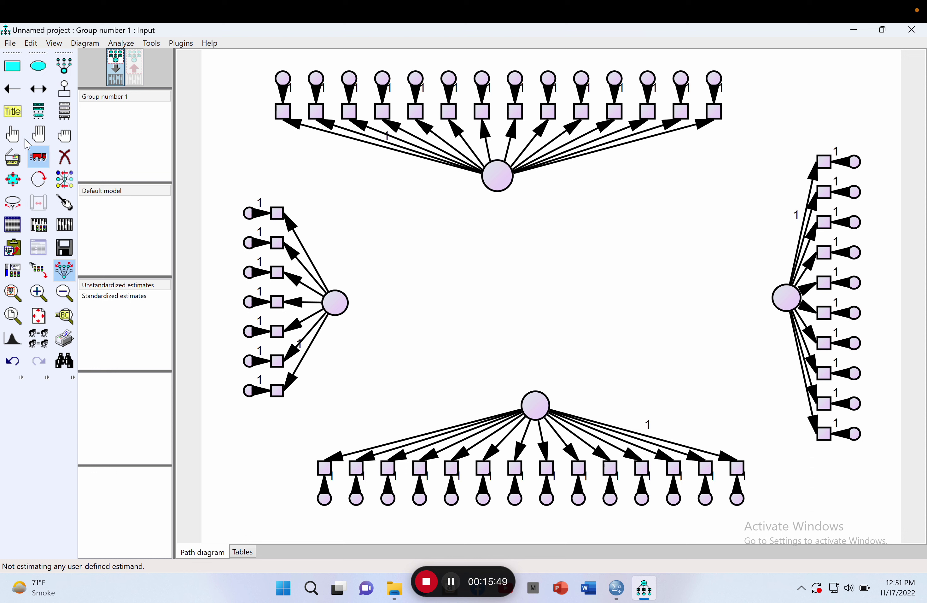
- Select the seven-indicator construct's top indicator with its error term and arrow, nudge them slightly left, and deselect everything
click(14, 135)
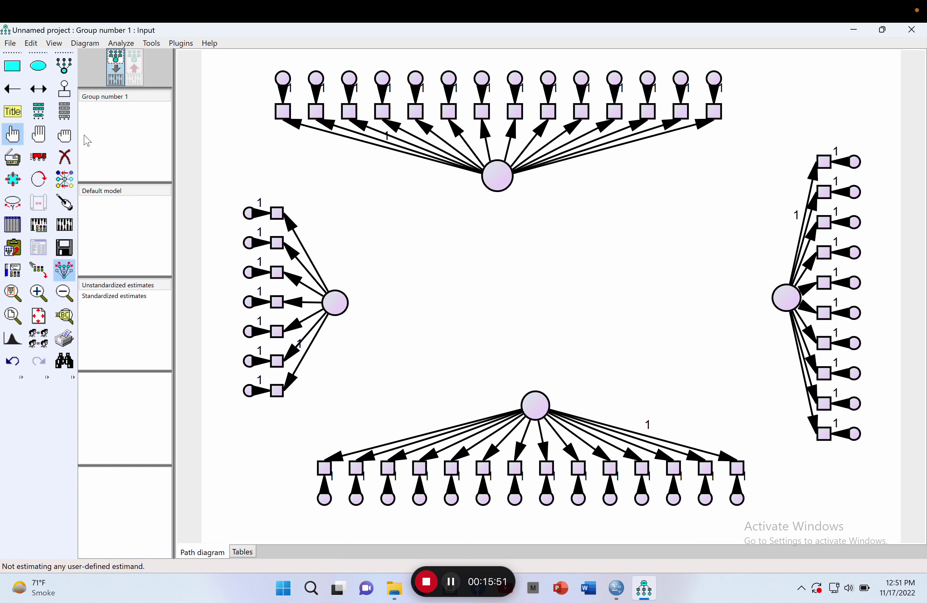
click(250, 217)
click(263, 218)
click(278, 217)
click(39, 157)
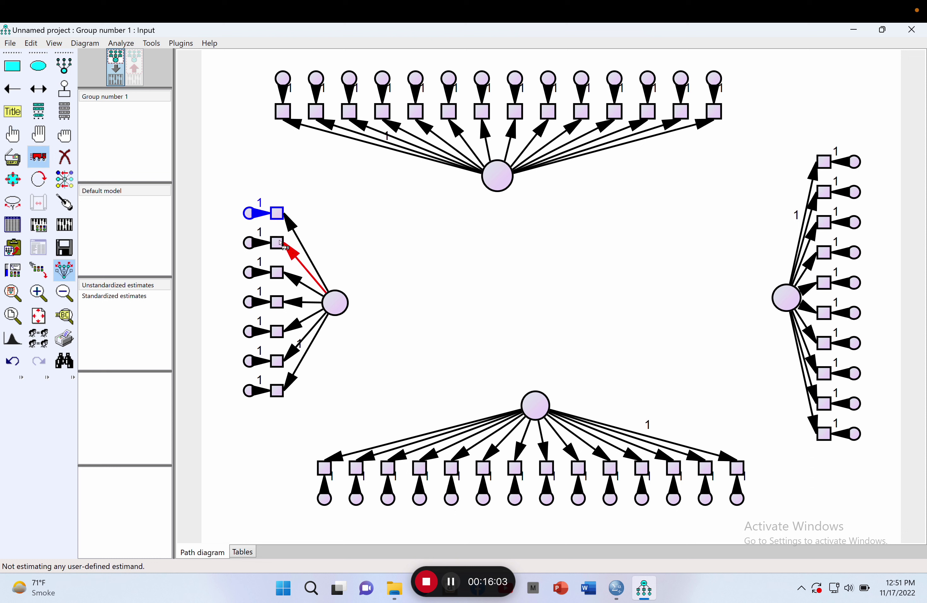
mouse_move(249, 215)
mouse_down()
mouse_move(260, 215)
mouse_move(245, 215)
mouse_up()
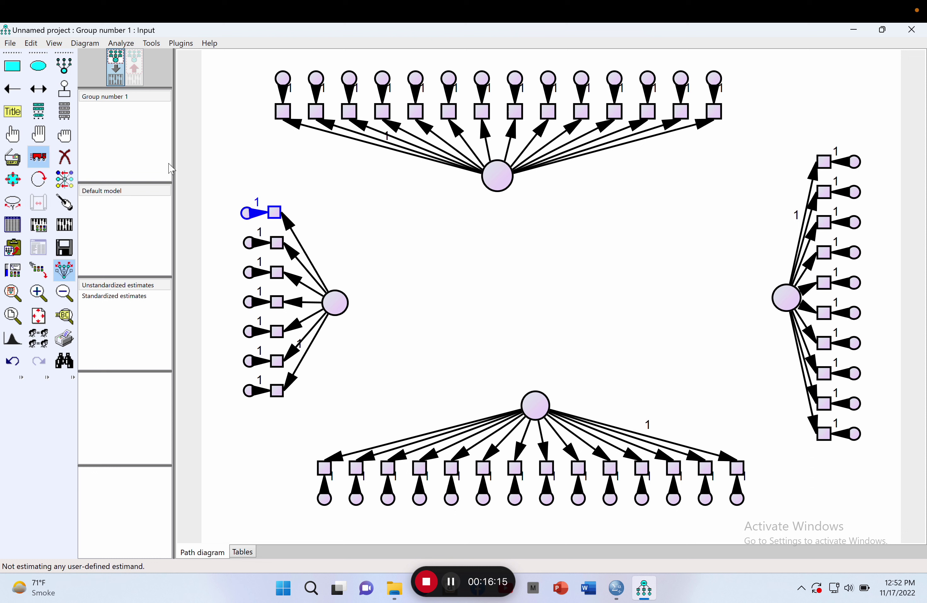
click(64, 137)
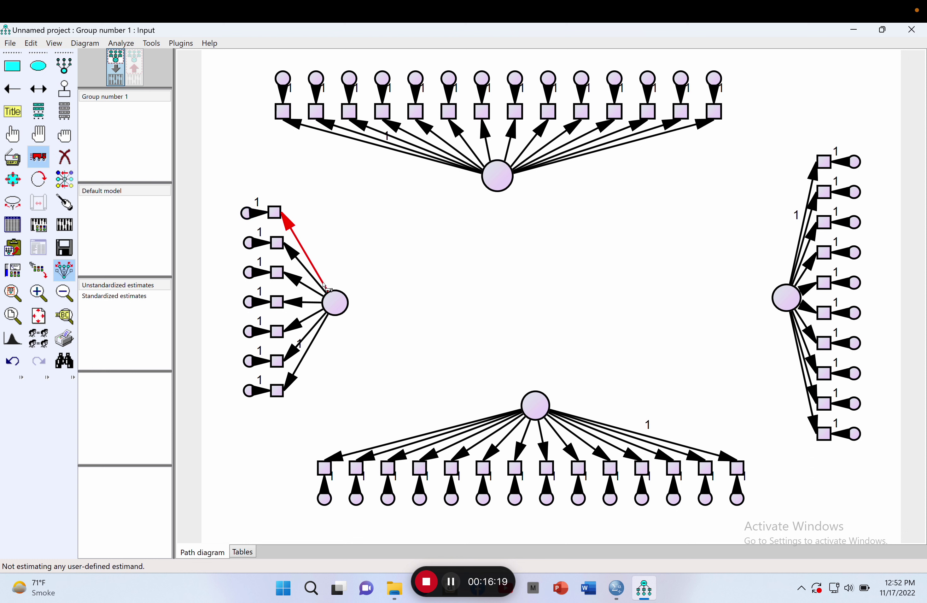
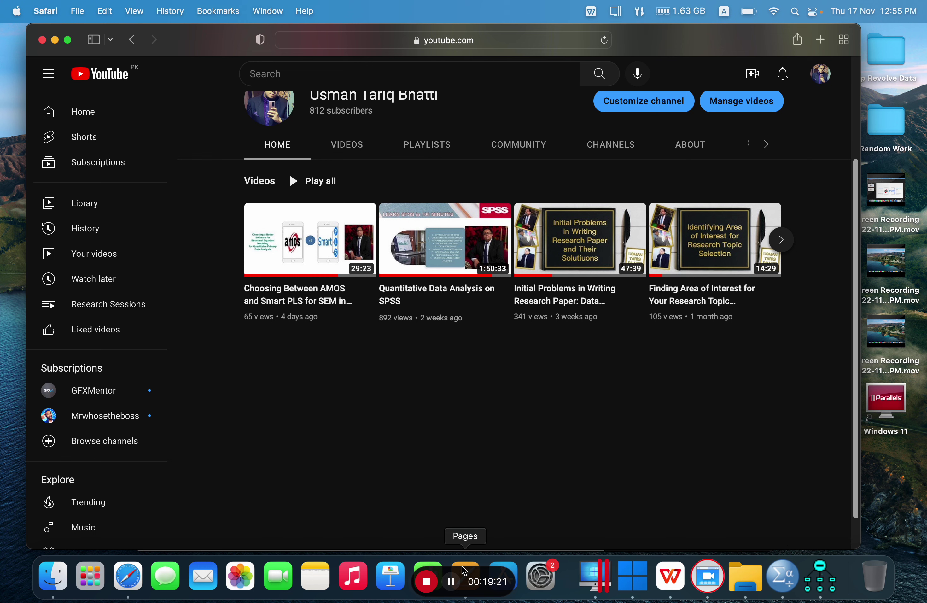
- Consult the research model in Pages, and in AMOS assign OL1 through OL5 to the first five indicators of the ten-indicator construct
click(464, 581)
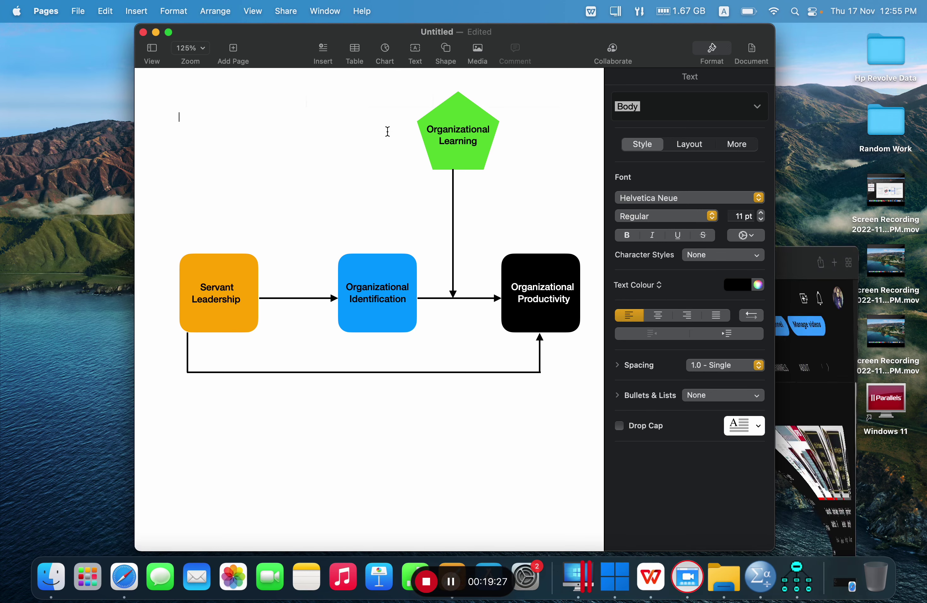
key(ctrl+Right)
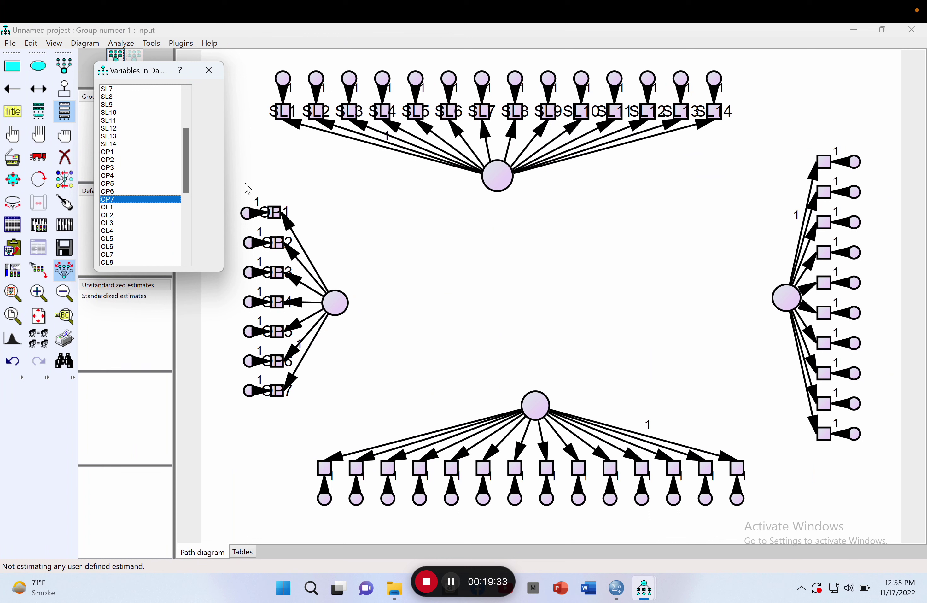
drag(189, 162, 191, 187)
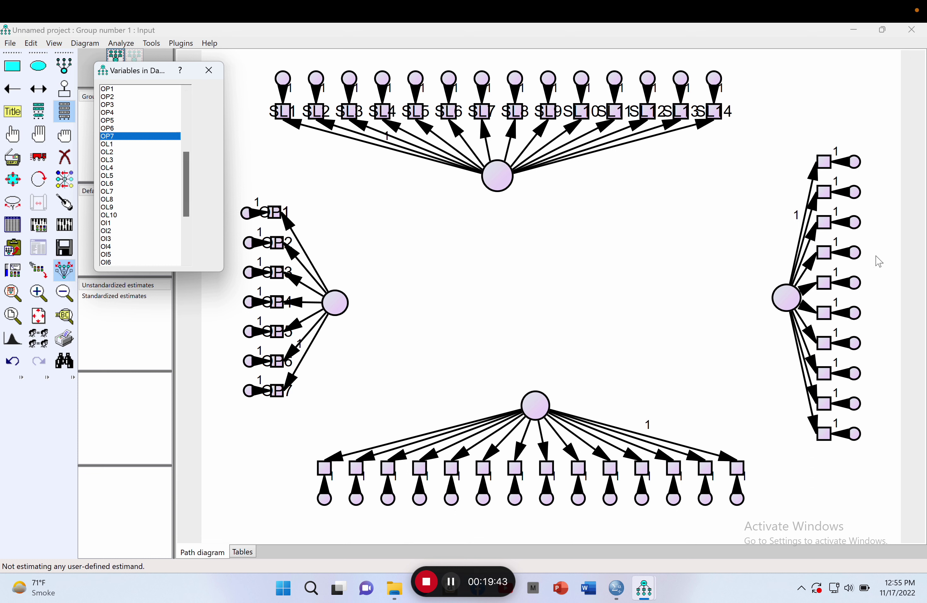
click(112, 145)
drag(112, 145, 830, 169)
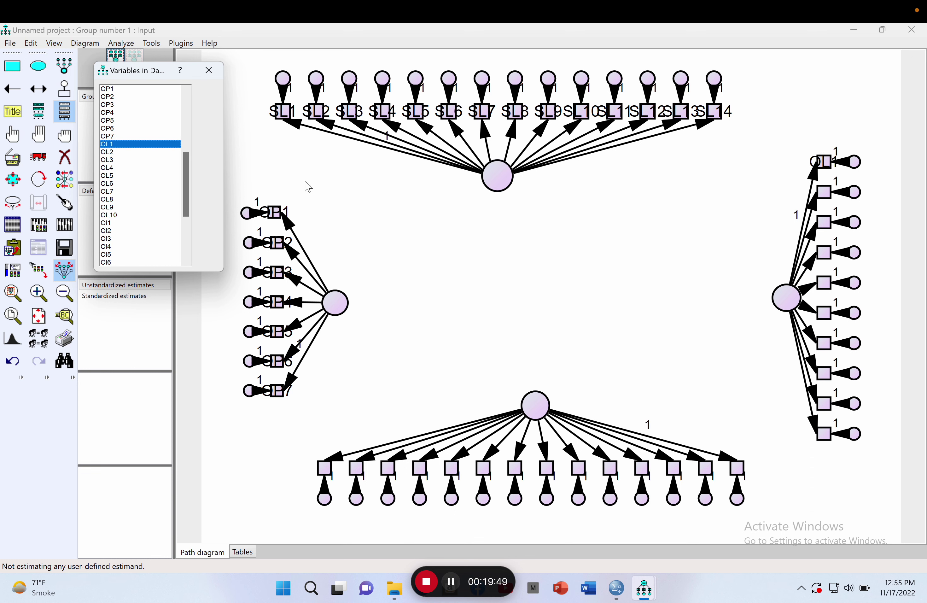
drag(114, 153, 827, 196)
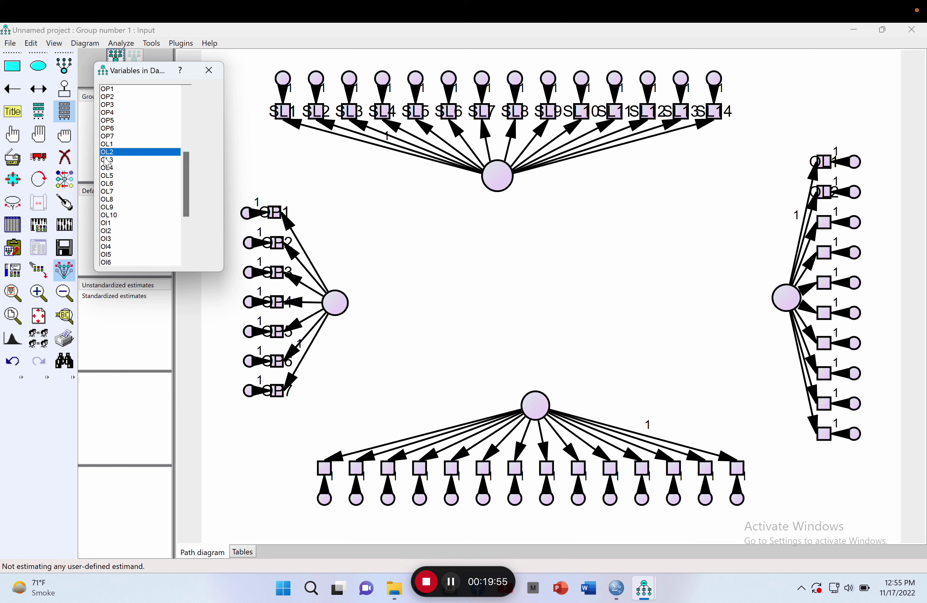
drag(111, 160, 827, 222)
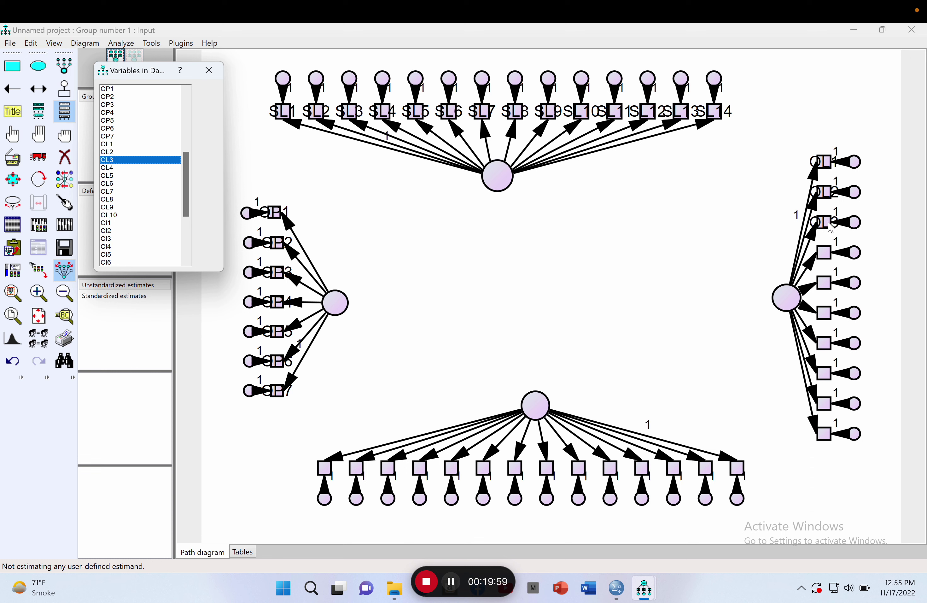
drag(111, 167, 828, 258)
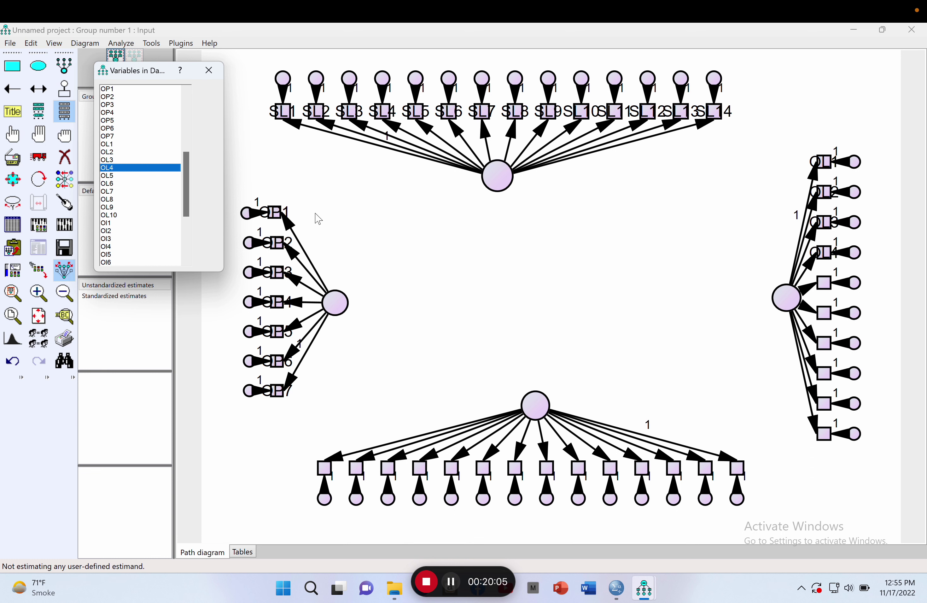
drag(107, 176, 827, 283)
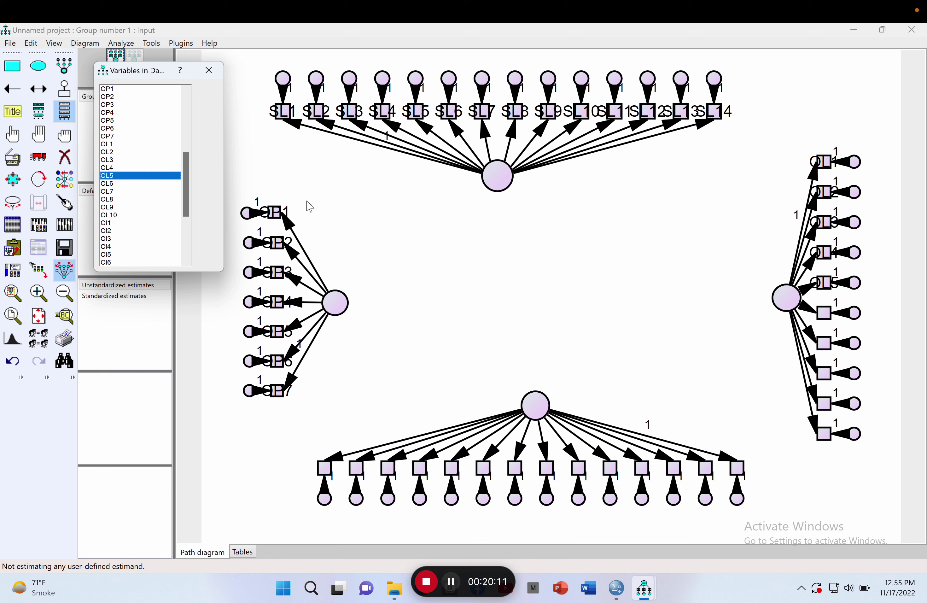
- Assign OL6 through OL10, in order, to the remaining five indicators of the ten-indicator construct
drag(111, 184, 828, 318)
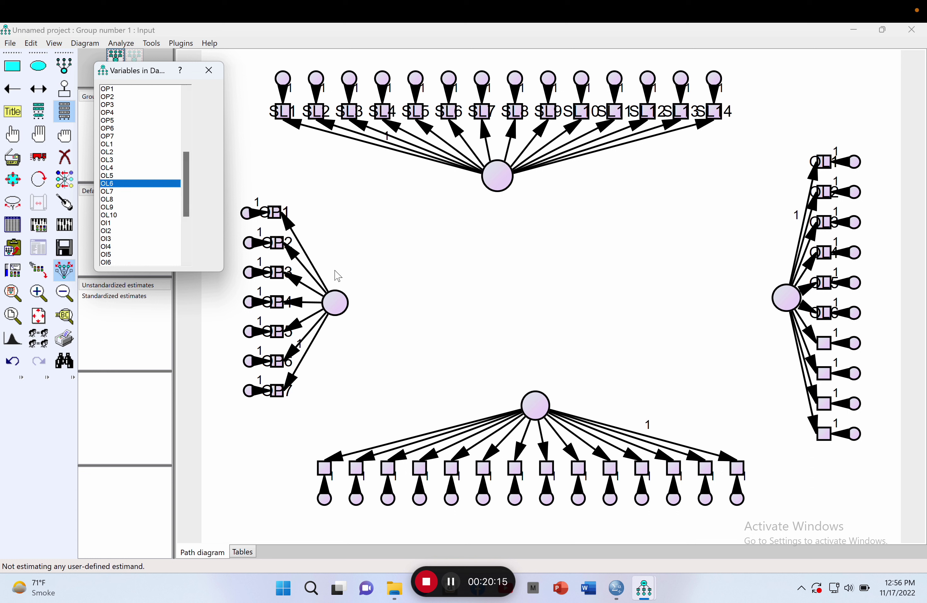
drag(108, 192, 824, 342)
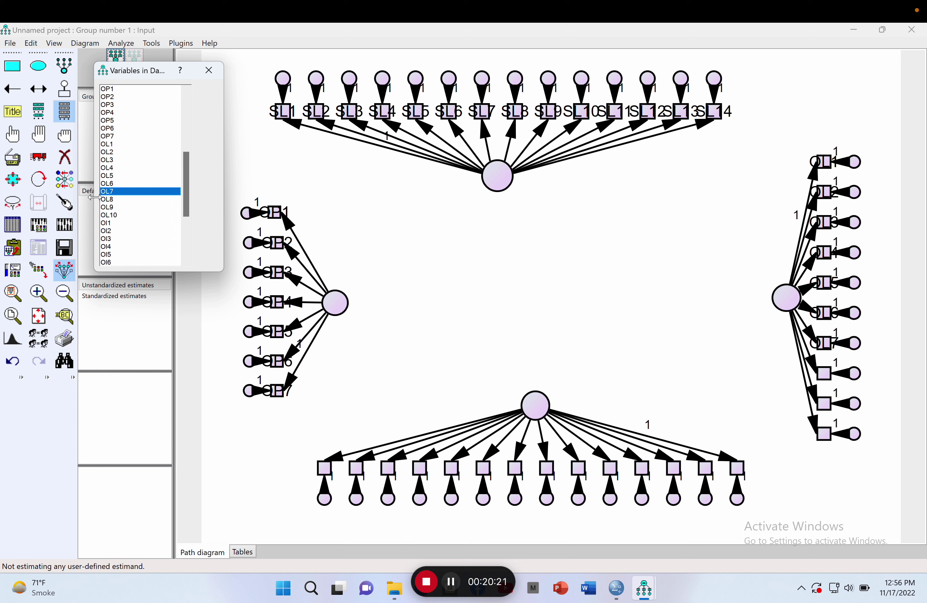
drag(107, 199, 824, 373)
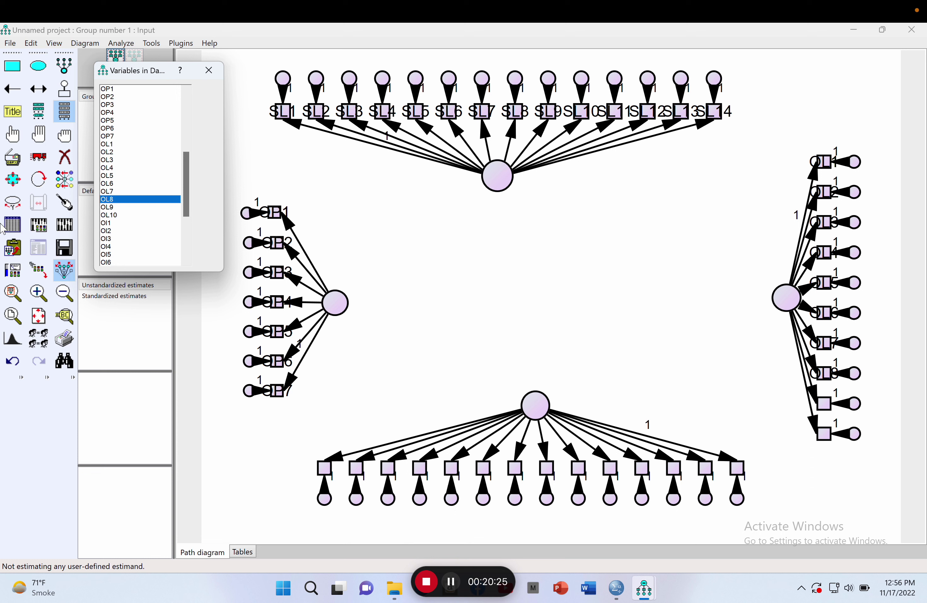
drag(111, 207, 830, 409)
drag(114, 215, 831, 440)
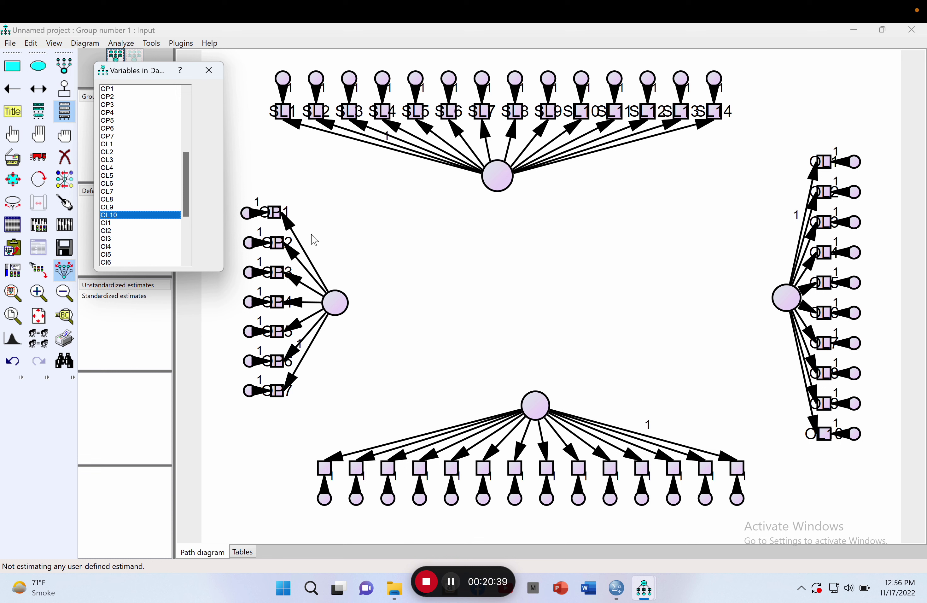
- Assign OI1 through OI7, from left to right, to the first seven indicators of the lower fourteen-indicator construct
drag(187, 185, 187, 223)
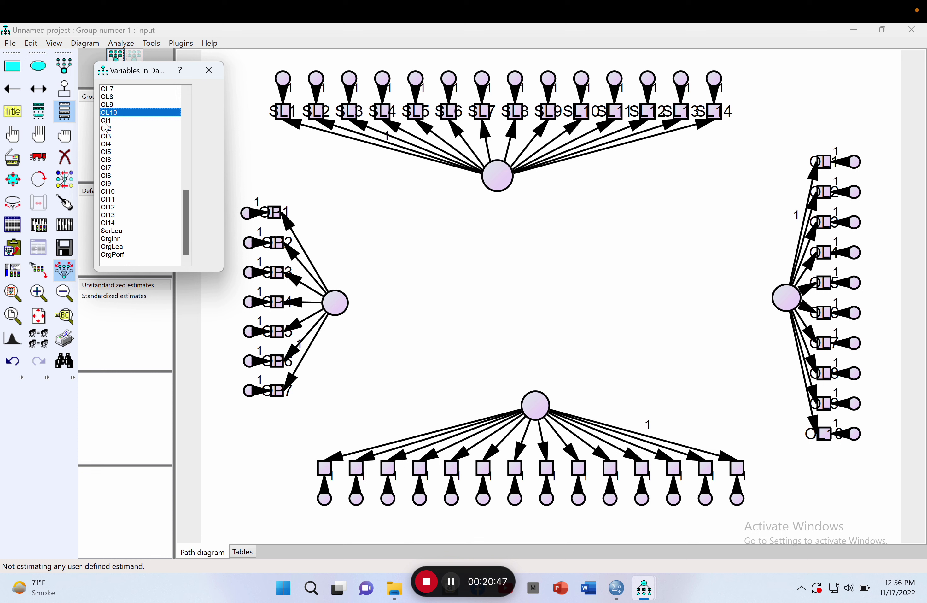
drag(105, 122, 327, 474)
drag(105, 128, 359, 468)
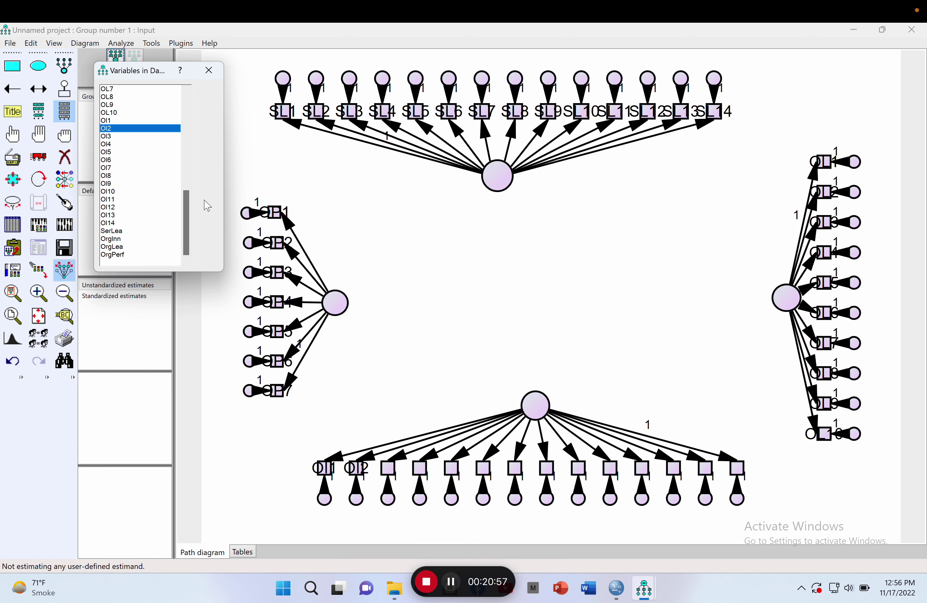
drag(105, 138, 389, 482)
drag(105, 144, 420, 472)
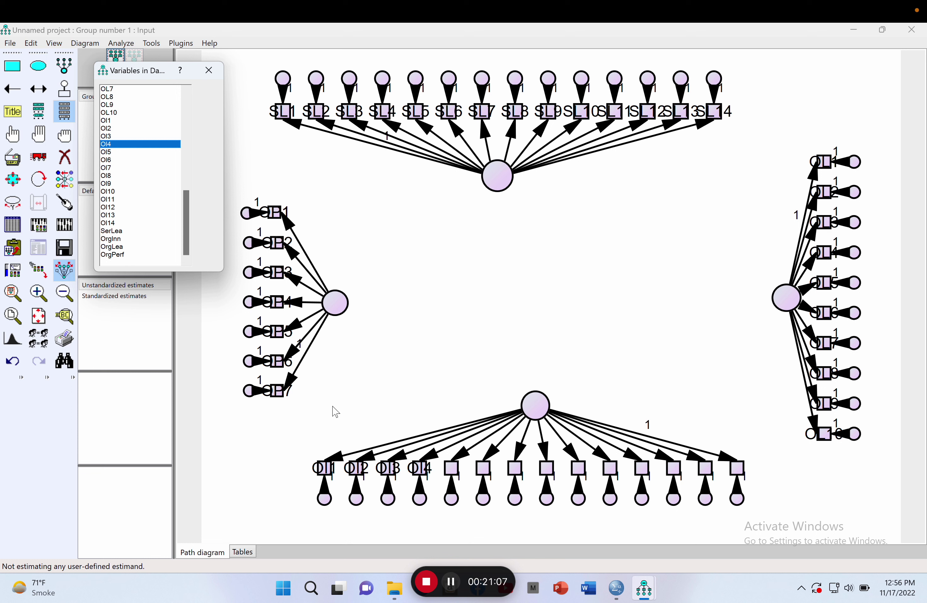
drag(108, 155, 454, 476)
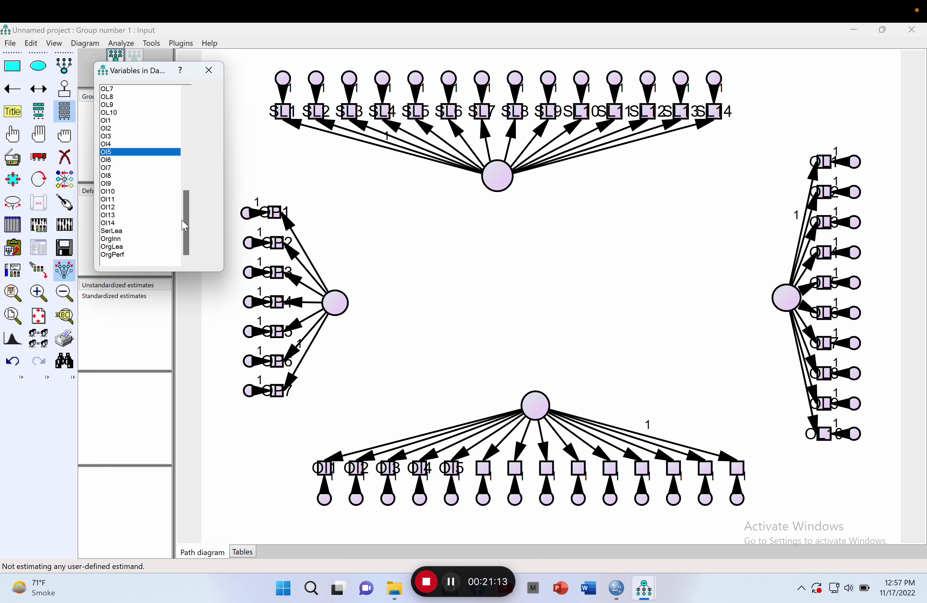
drag(106, 160, 487, 472)
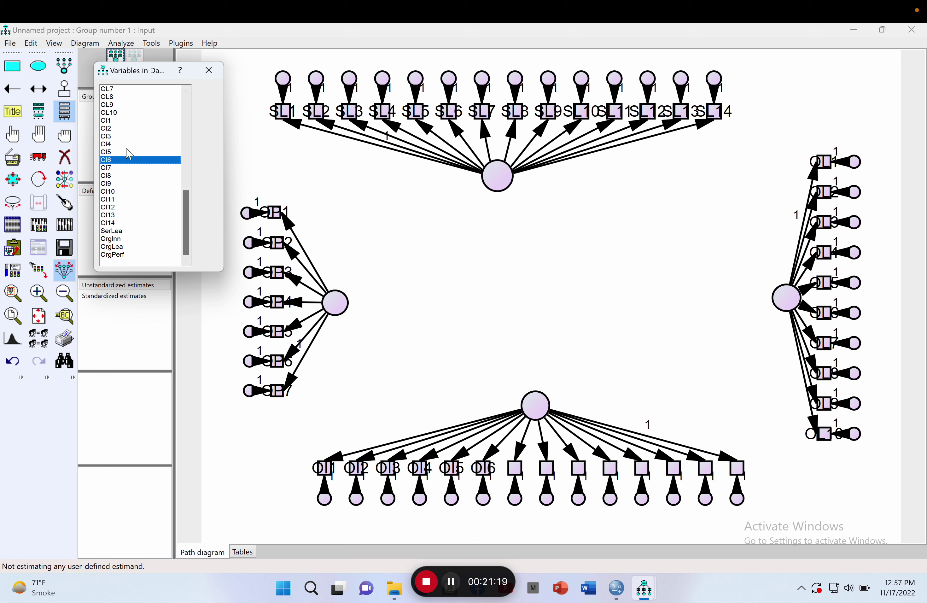
drag(110, 172, 518, 473)
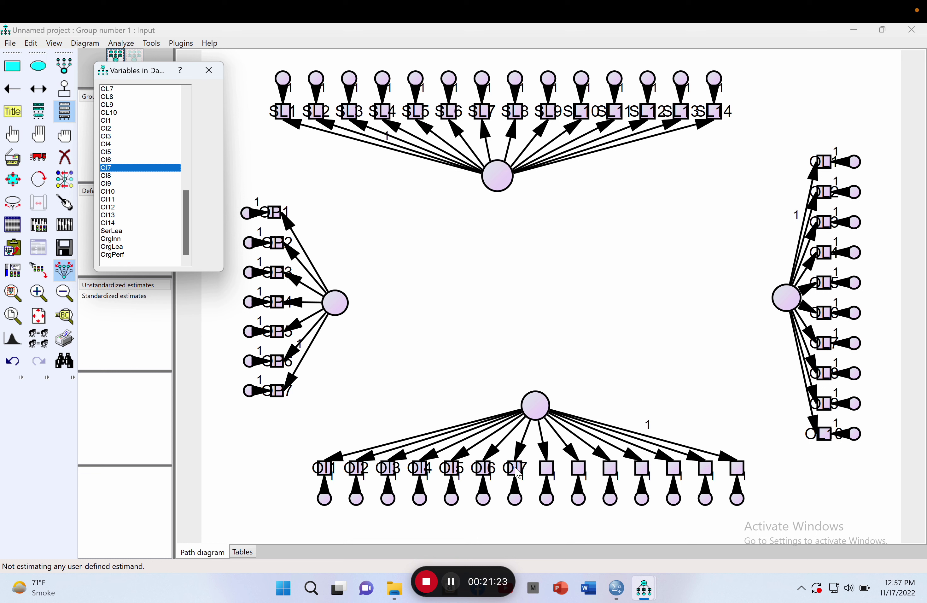
- Assign OI8 through OI14 to the remaining indicators of the lower construct and close the list of dataset variables
drag(110, 176, 548, 474)
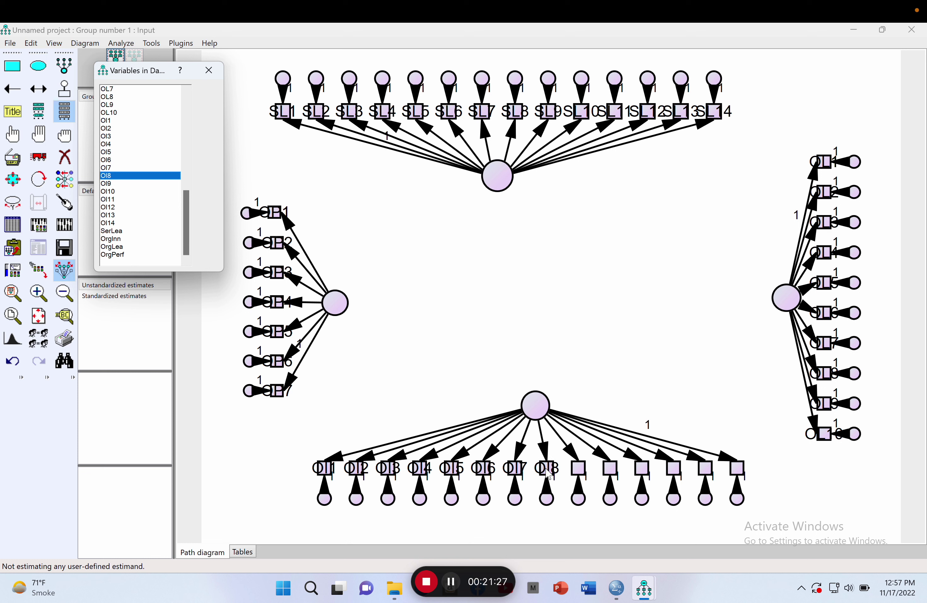
drag(109, 184, 582, 476)
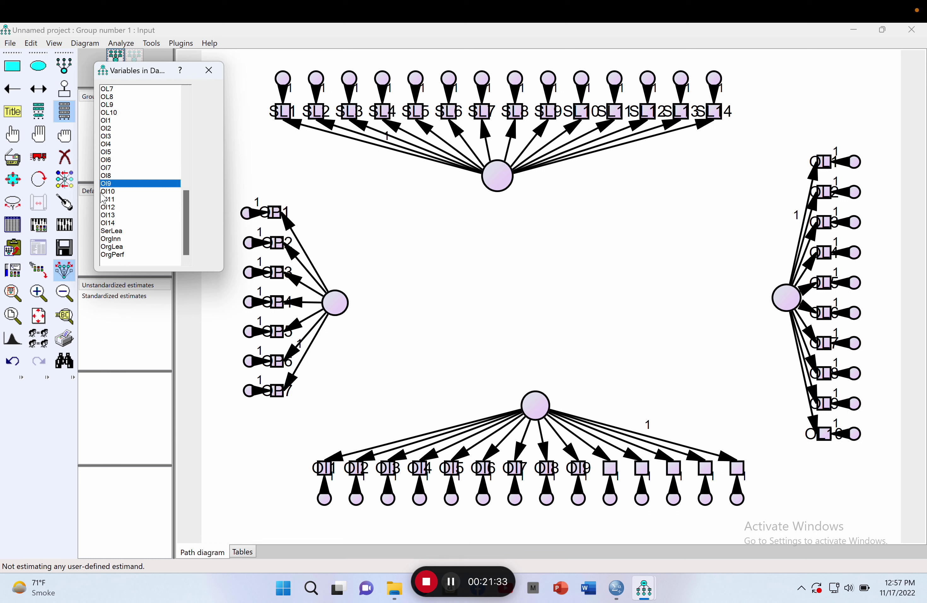
drag(109, 192, 611, 472)
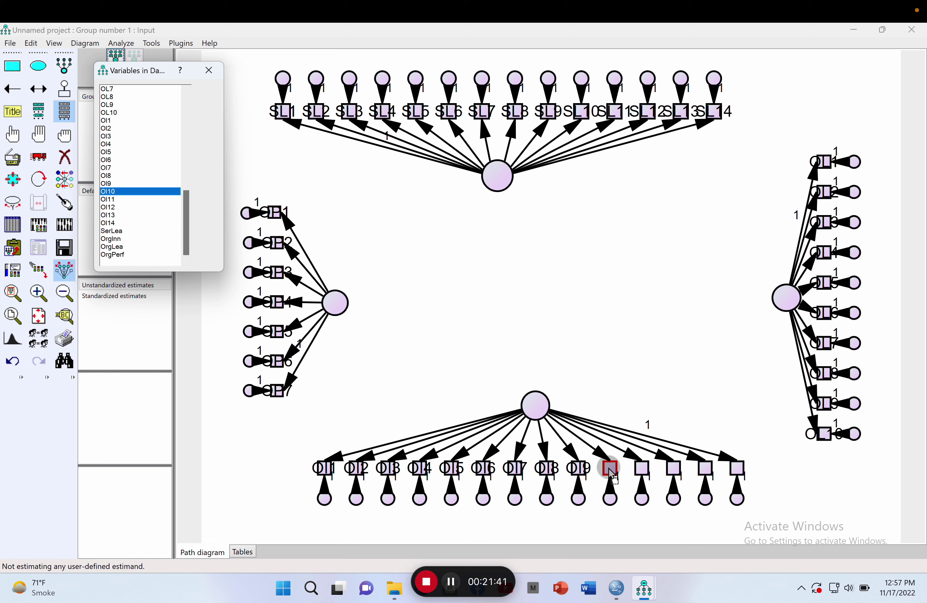
drag(612, 472, 611, 473)
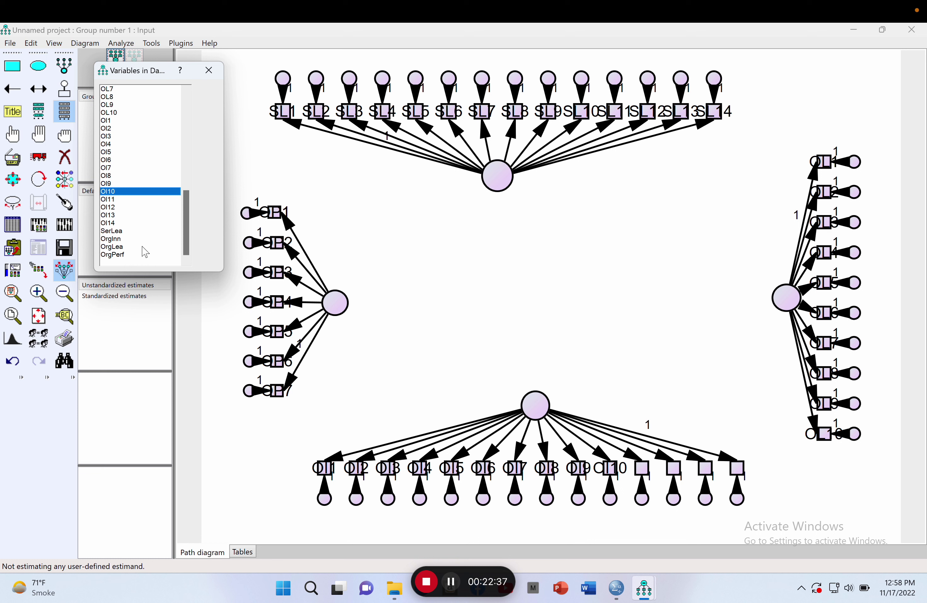
drag(313, 280, 646, 472)
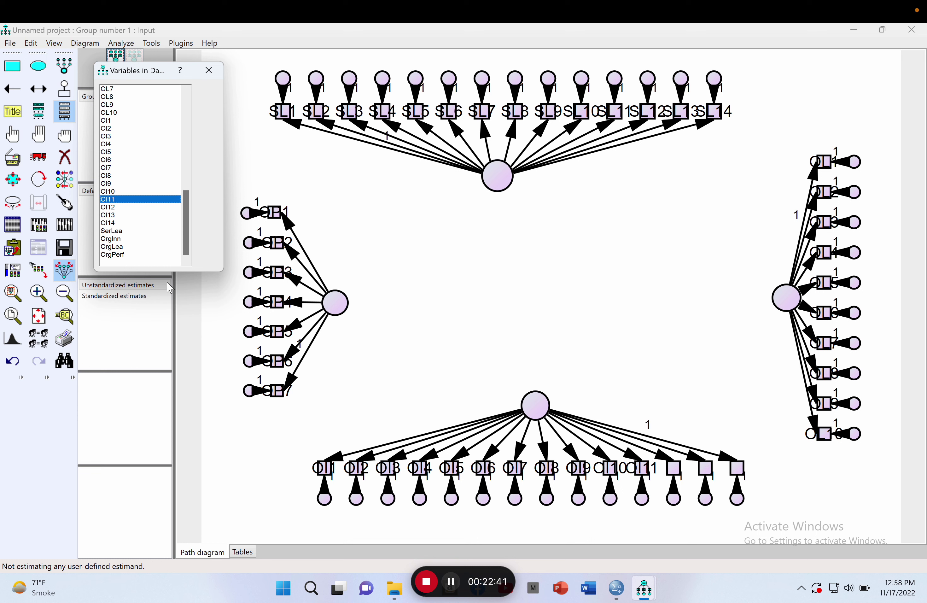
drag(112, 207, 679, 476)
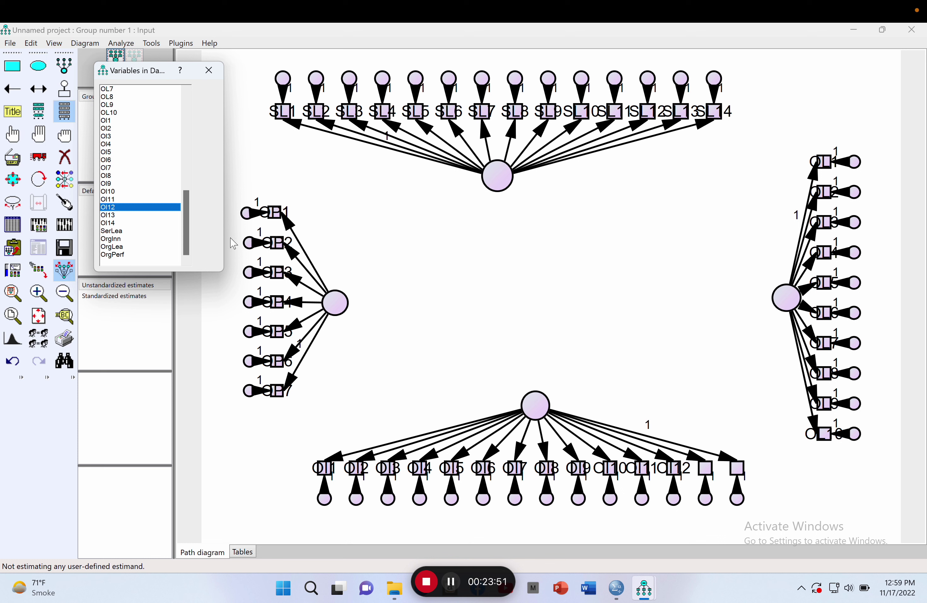
drag(113, 215, 707, 474)
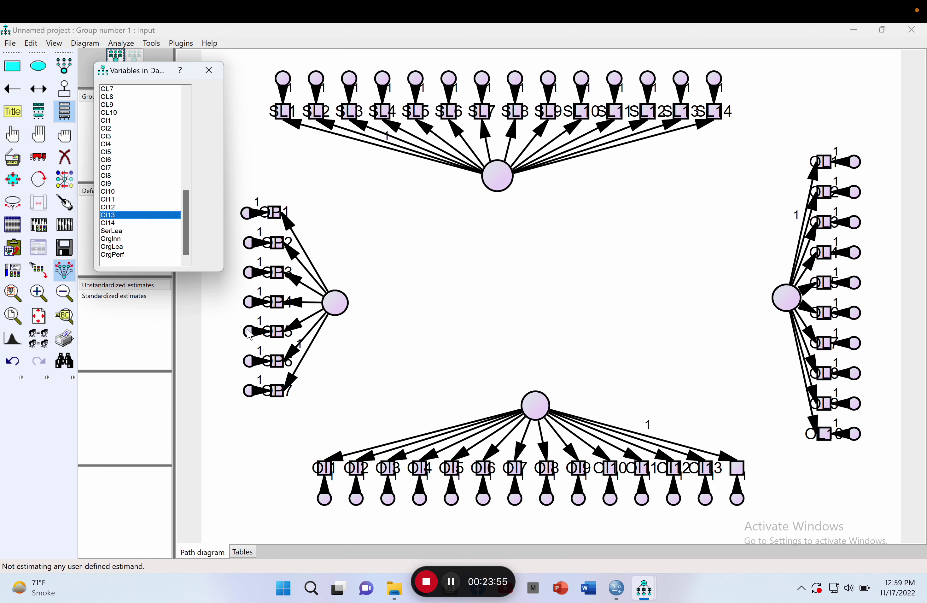
drag(110, 225, 741, 472)
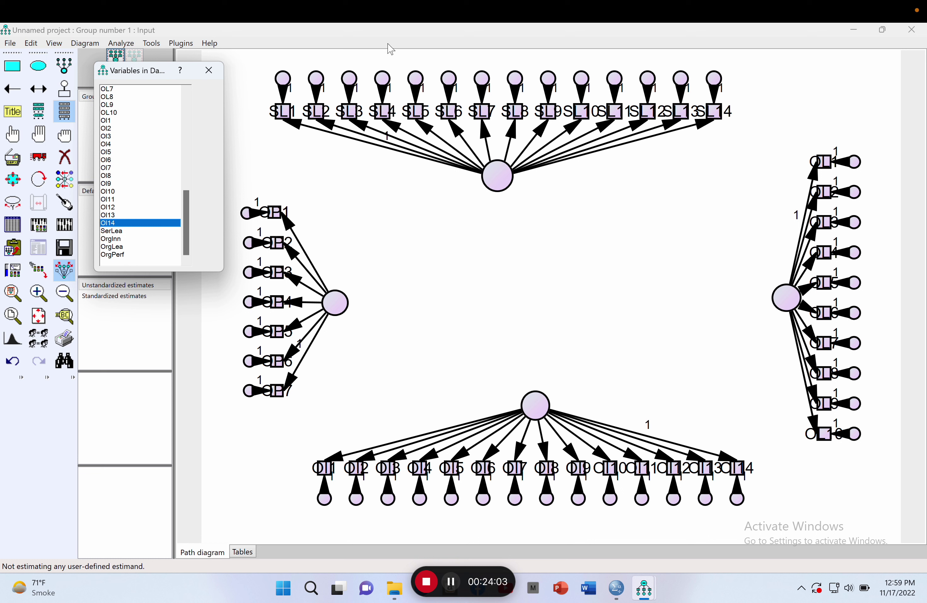
click(209, 71)
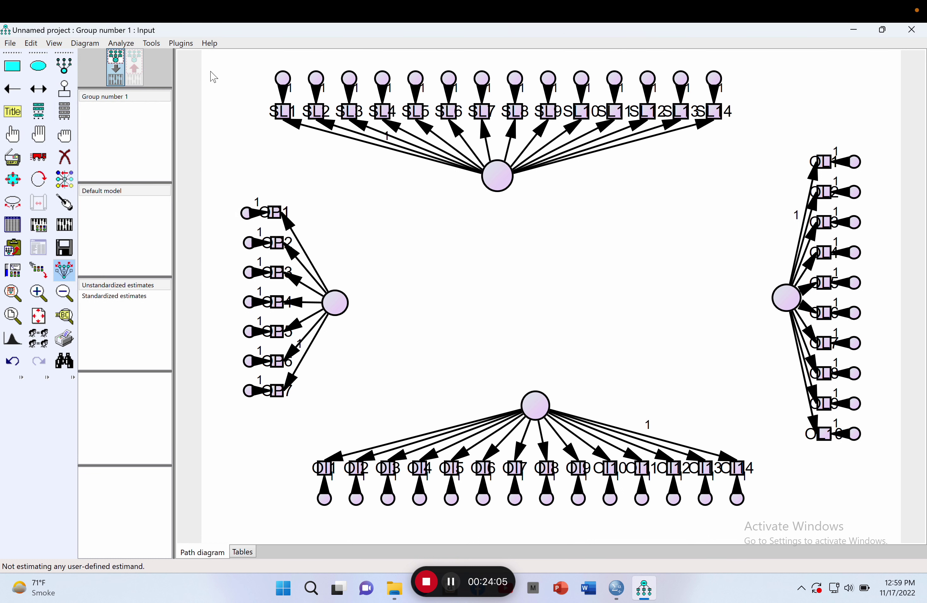
- Inspect the SL latent variable's properties, review the SL, OP, OL and OI item names in the SPSS Variable View, and return to AMOS
double_click(499, 184)
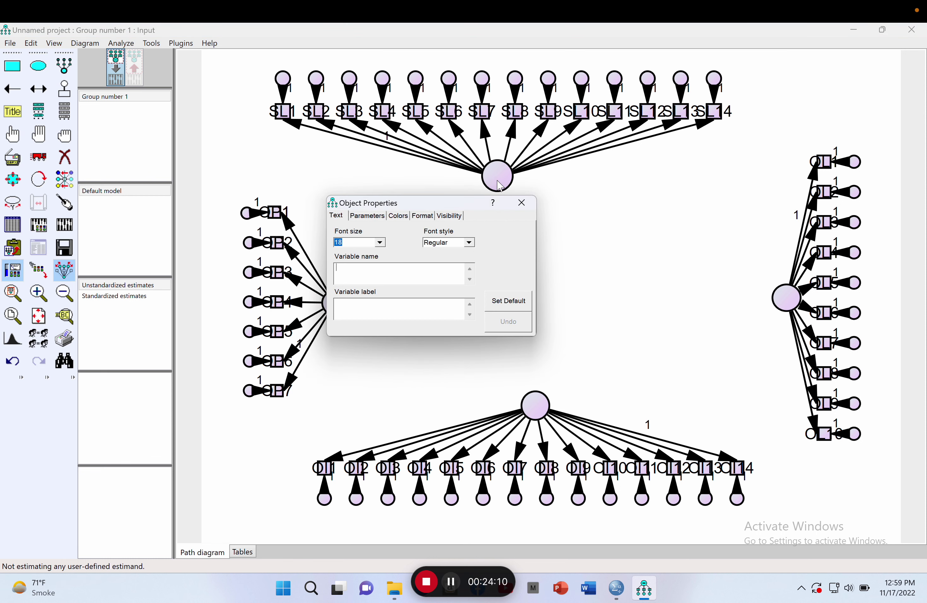
click(522, 203)
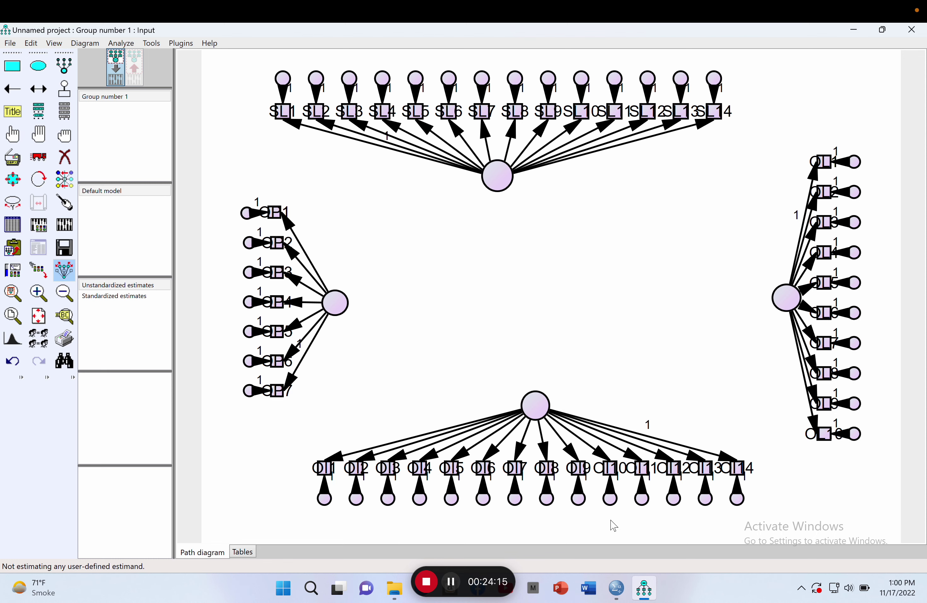
mouse_move(617, 587)
click(660, 520)
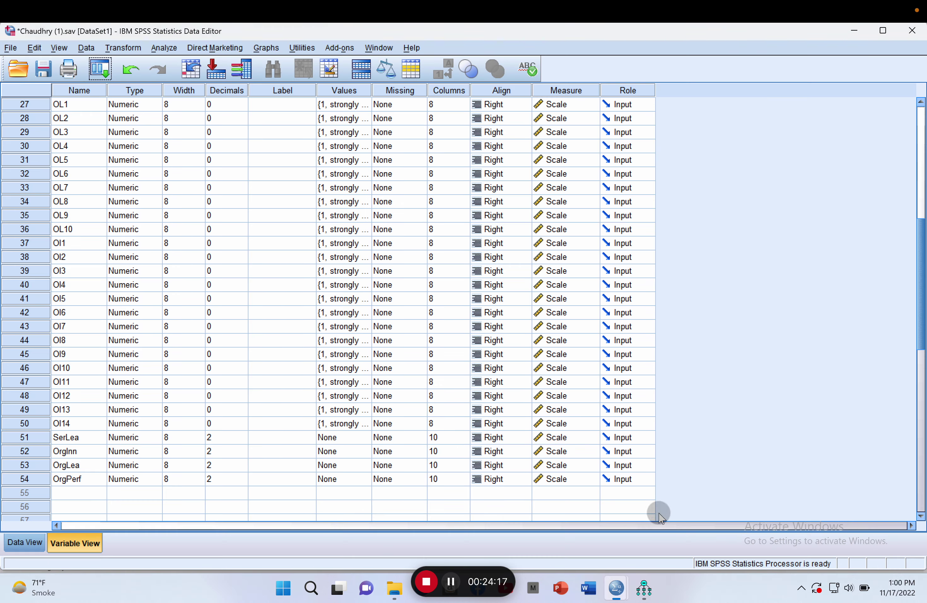
scroll(66, 154, up, 5)
scroll(65, 154, up, 3)
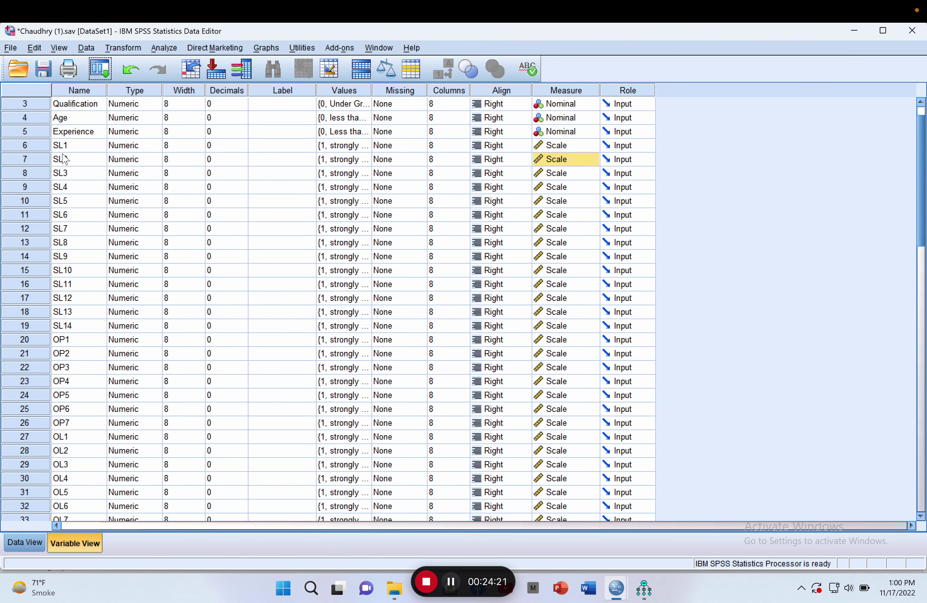
scroll(112, 235, down, 10)
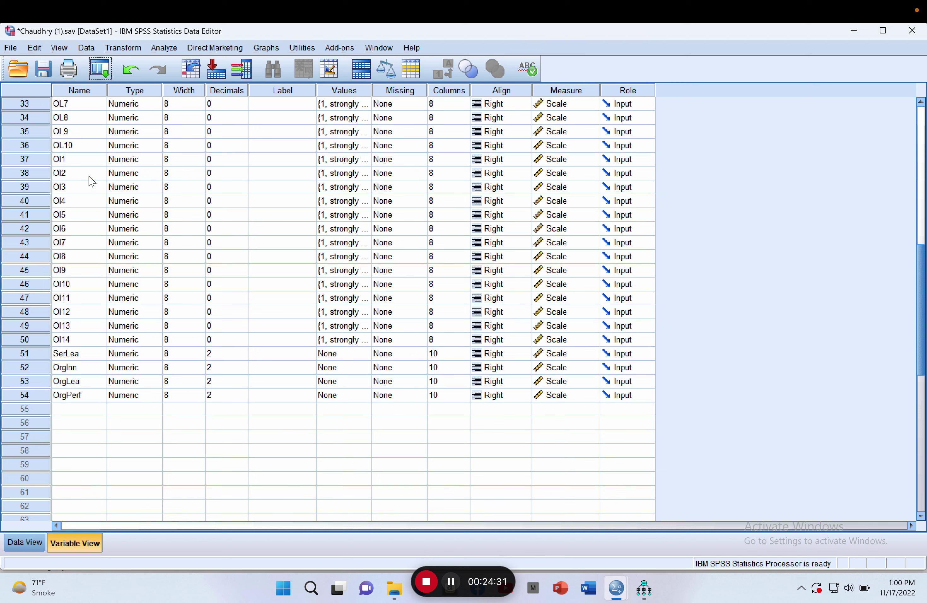
scroll(92, 181, up, 5)
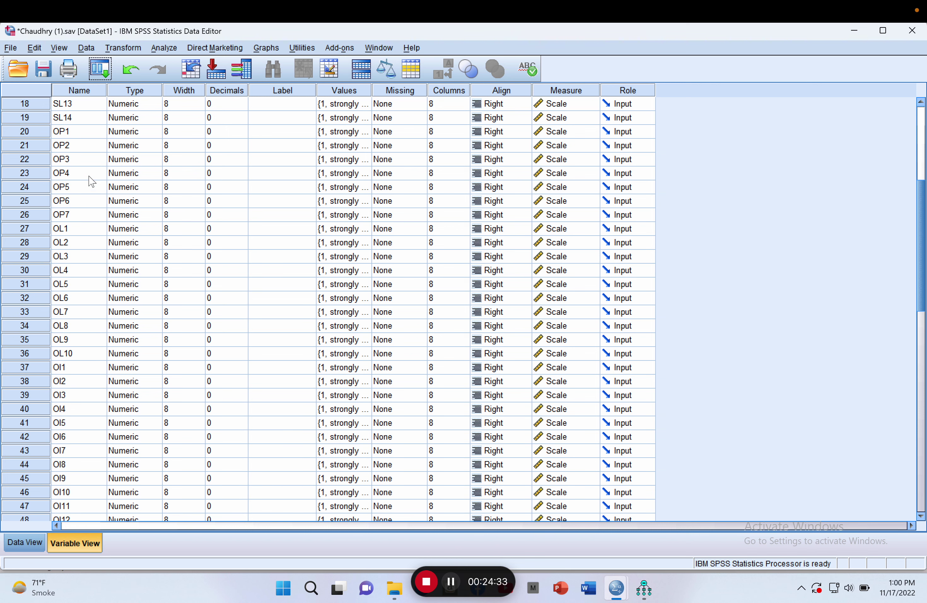
scroll(92, 181, up, 2)
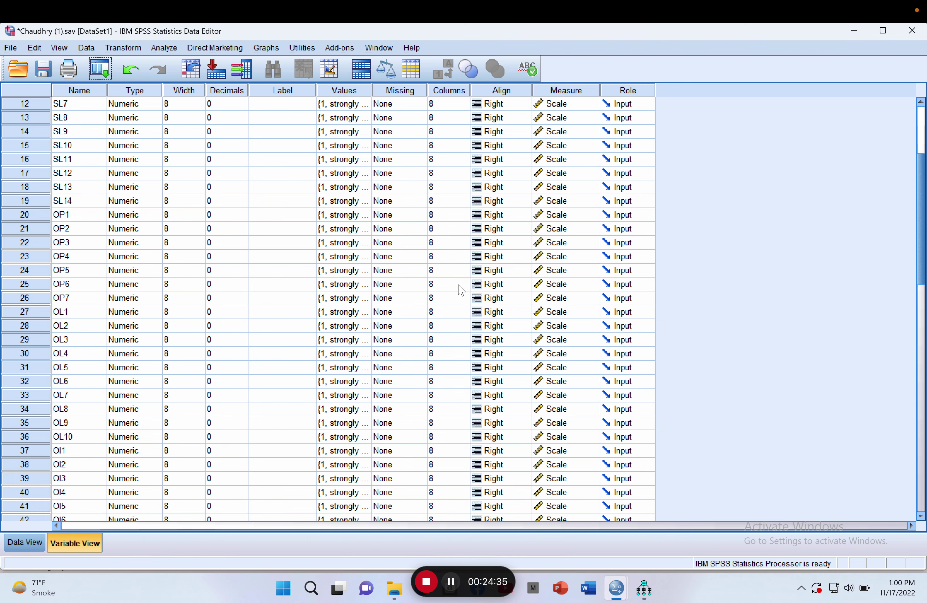
click(855, 31)
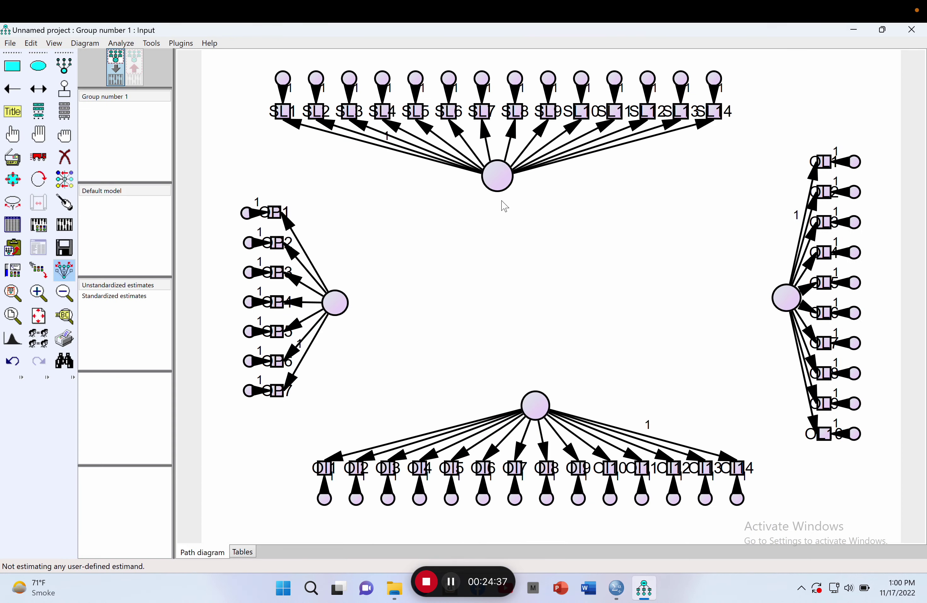
- Name the latent variable of the SL indicators SLea and the latent variable of the OP indicators OPro
double_click(503, 177)
click(380, 281)
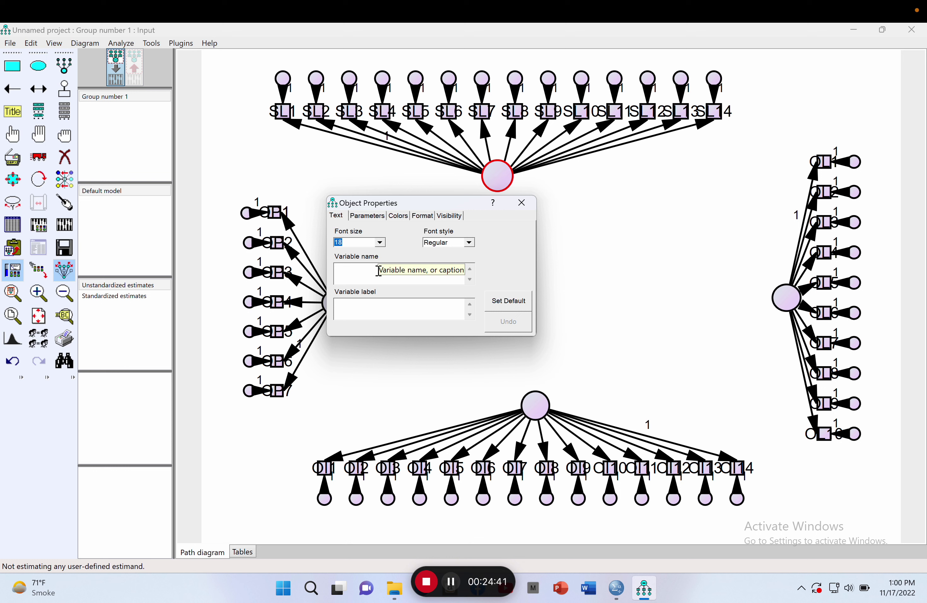
text(SLea)
drag(409, 202, 555, 222)
click(337, 304)
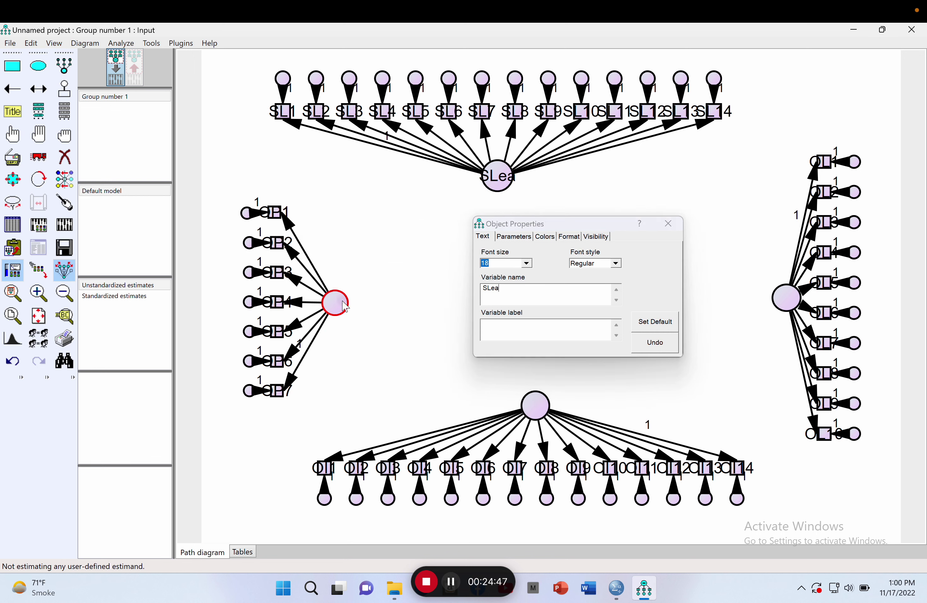
click(519, 290)
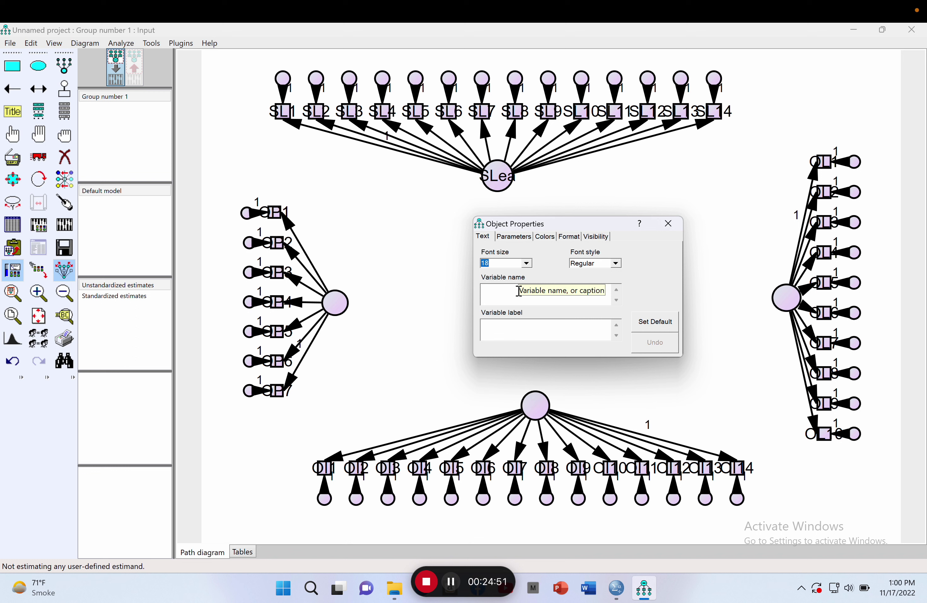
text(OPro)
- Name the latent variable of the OI indicators OIde and that of the OL indicators OLea, and close the object properties
click(539, 404)
text(Olde)
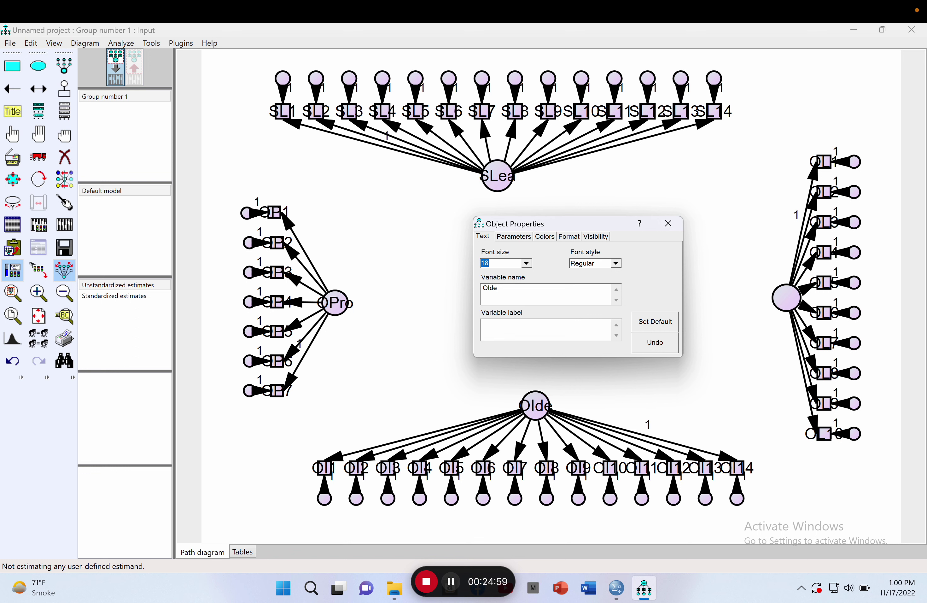
click(786, 301)
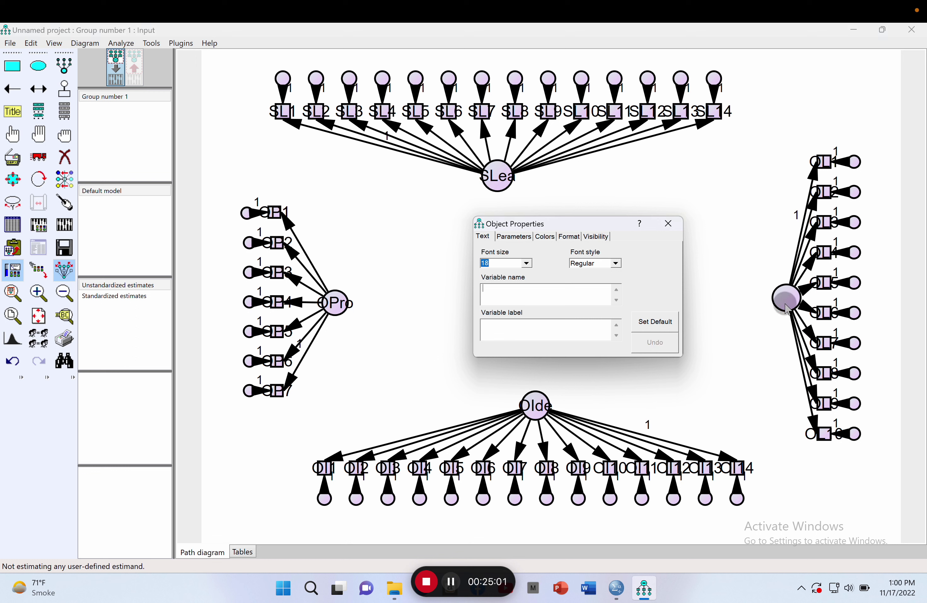
text(O)
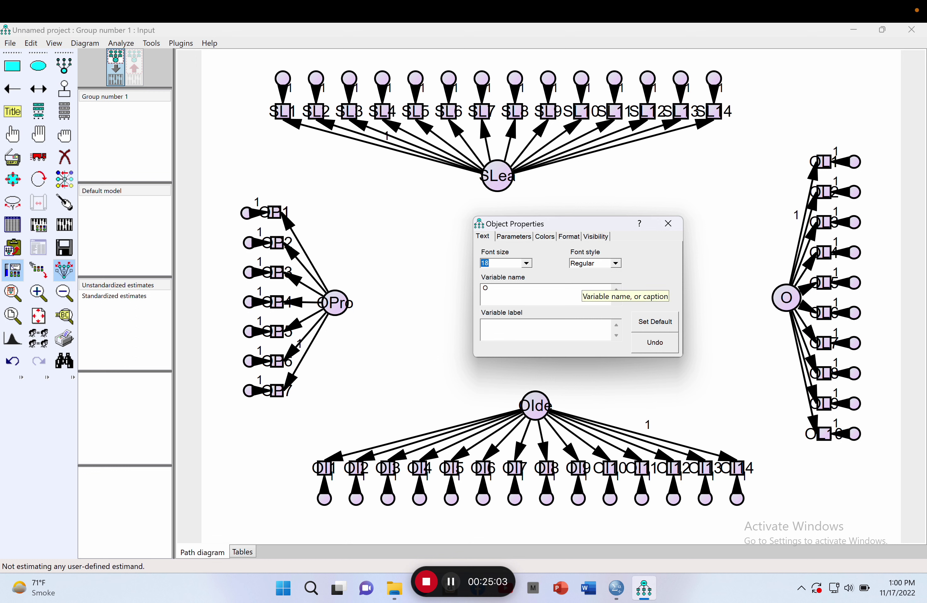
text(Lea)
click(668, 225)
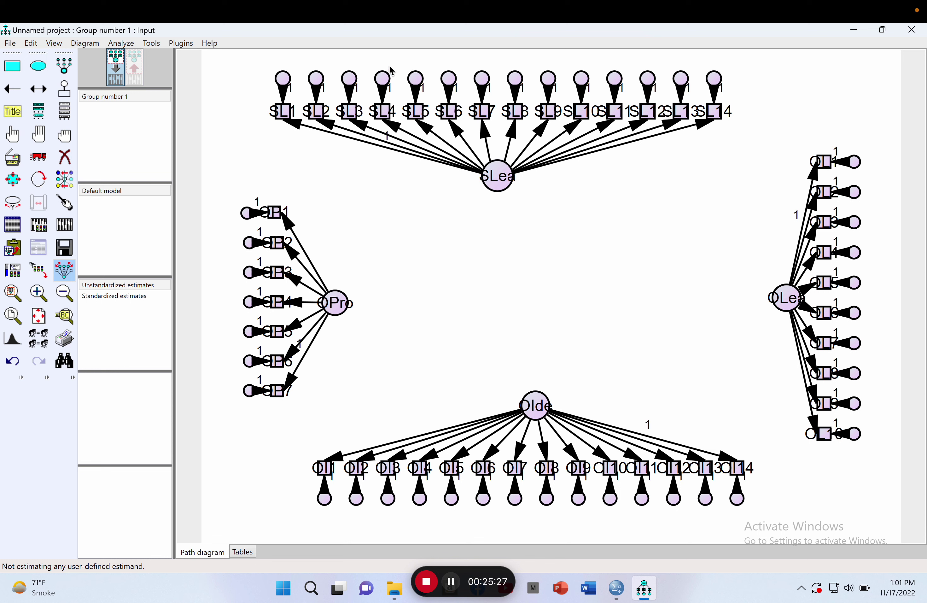
- Name all the error terms automatically with the Name Unobserved Variables plugin
click(187, 44)
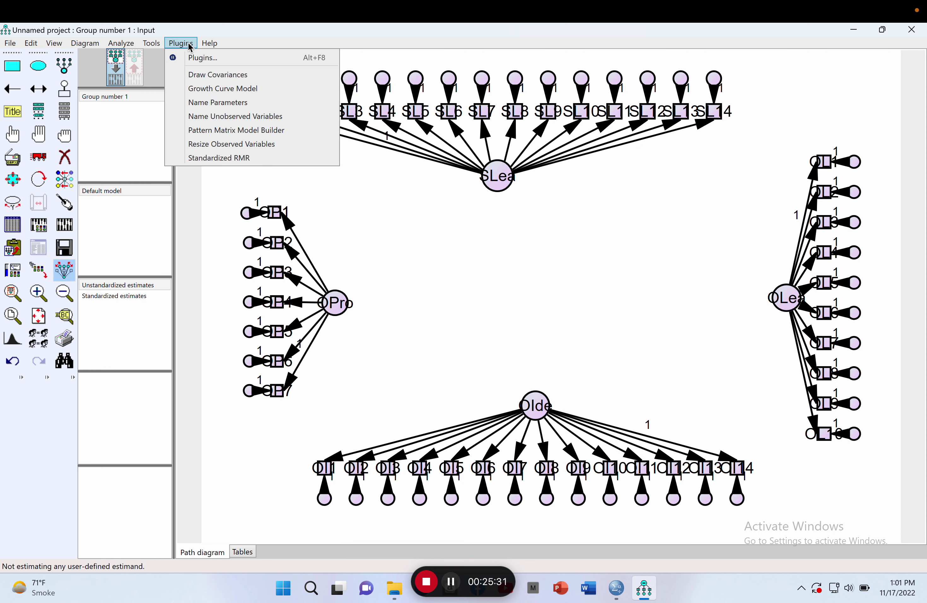
click(247, 117)
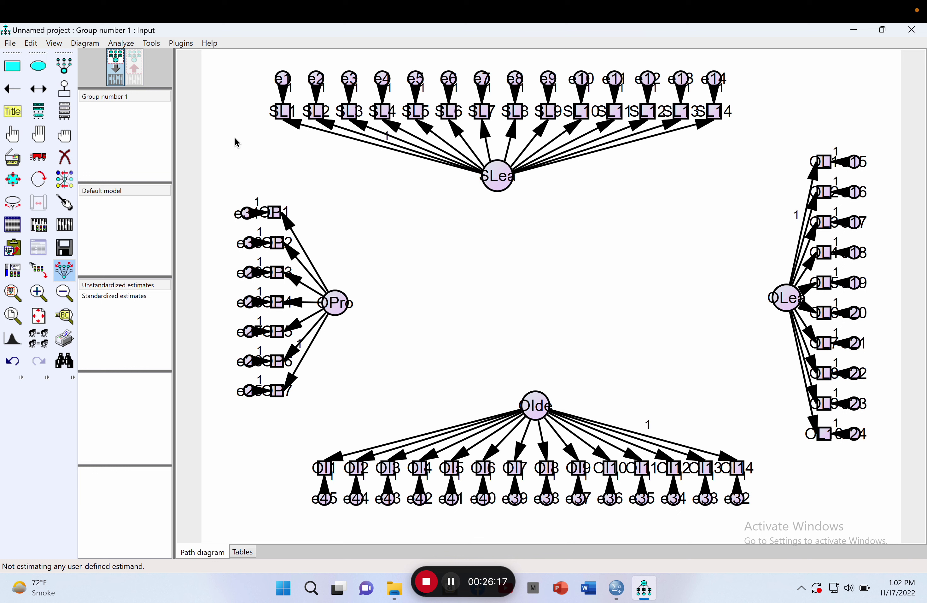
- Shift the whole OLea construct slightly inward, and with symmetry preservation off, move only the OLea circle farther from its indicators
click(38, 157)
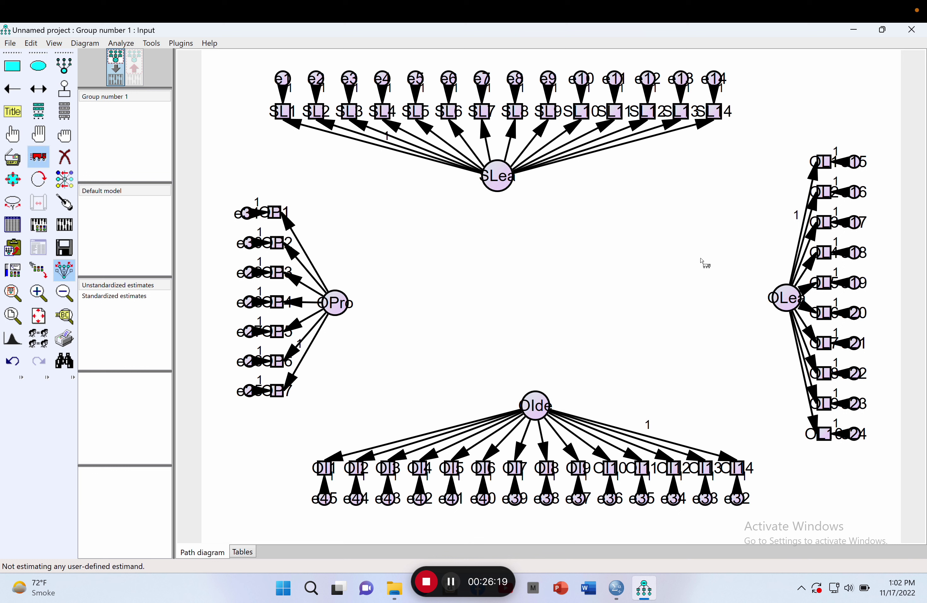
drag(787, 300, 771, 301)
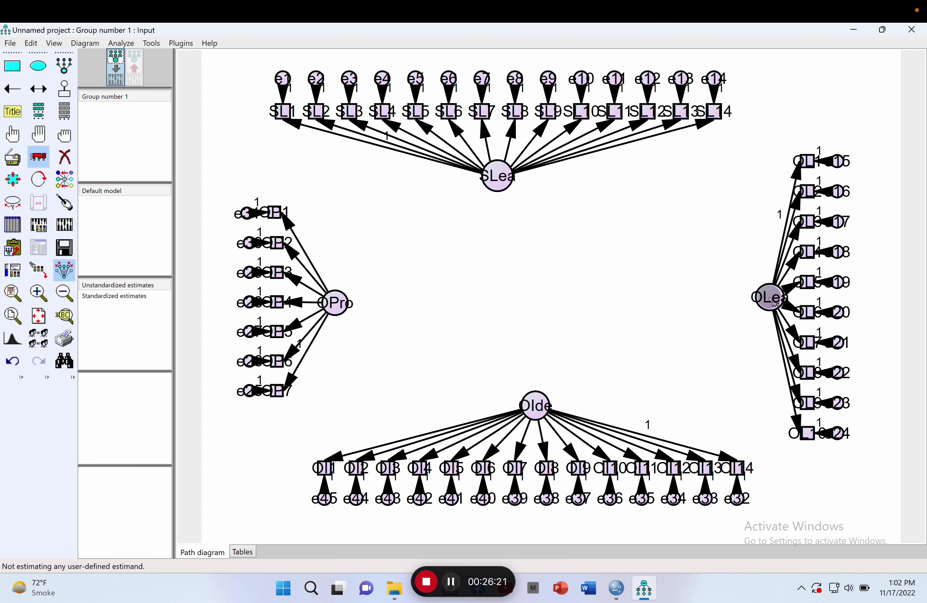
click(65, 270)
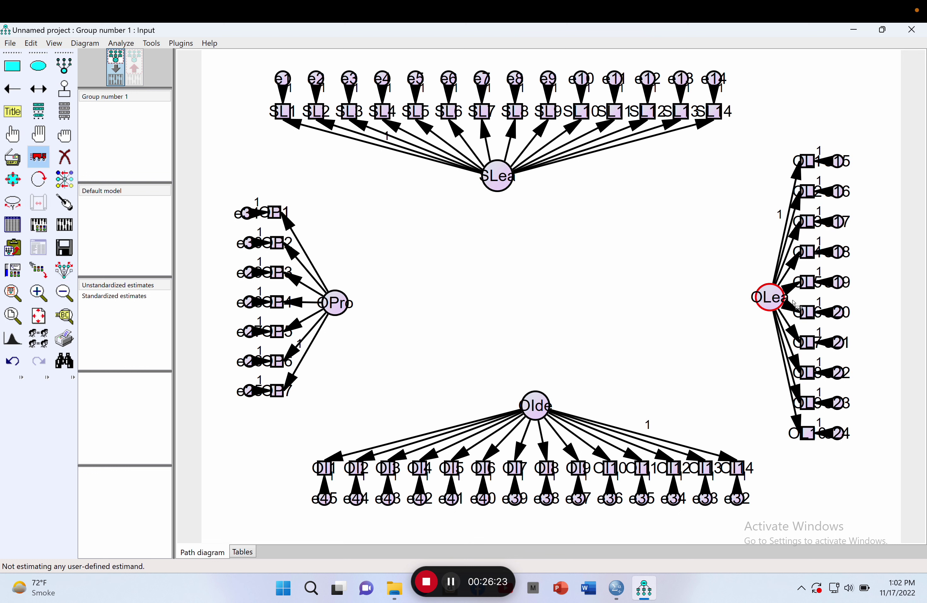
drag(772, 302, 732, 299)
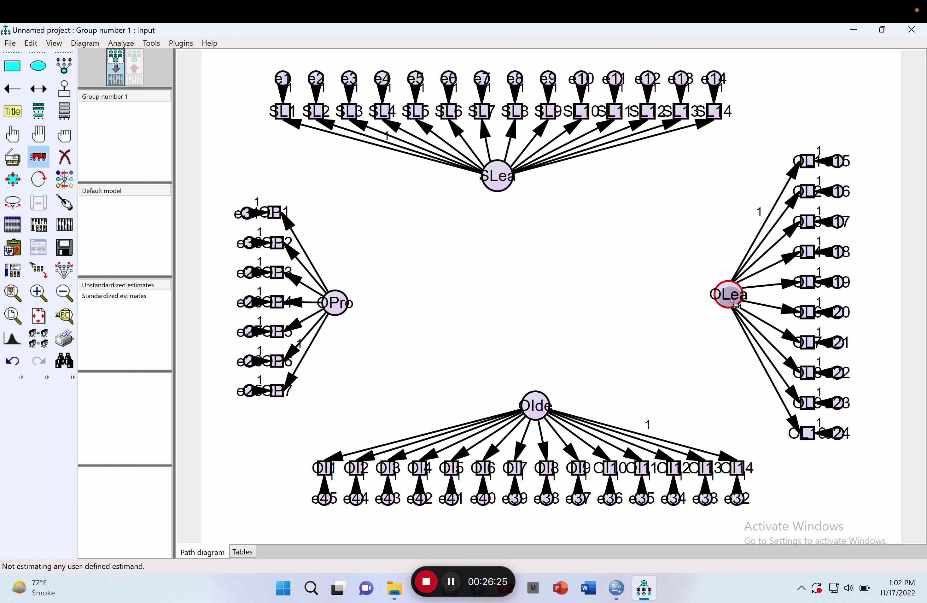
- Draw covariance arrows from SLea to OLea, OIde and OPro
click(38, 89)
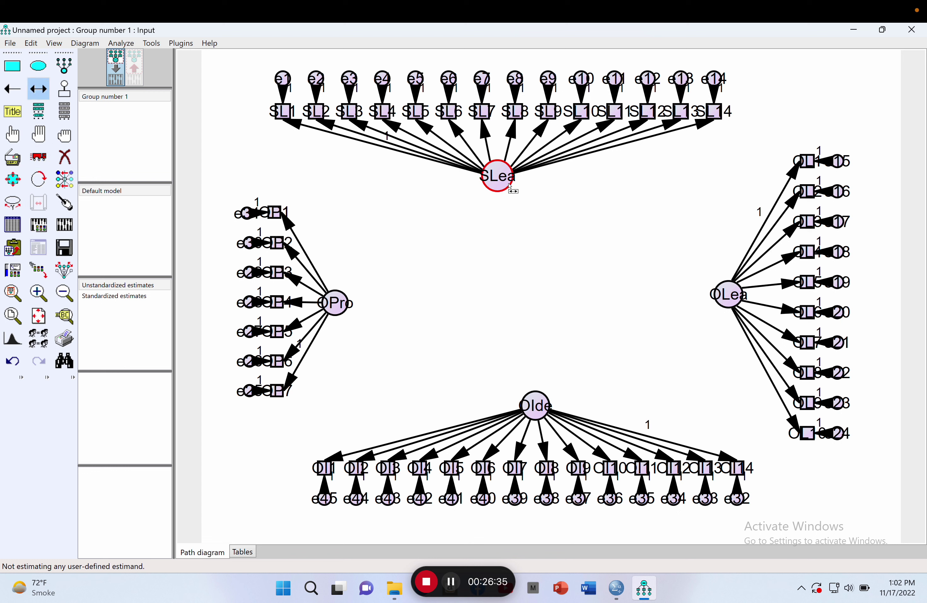
drag(511, 186, 727, 302)
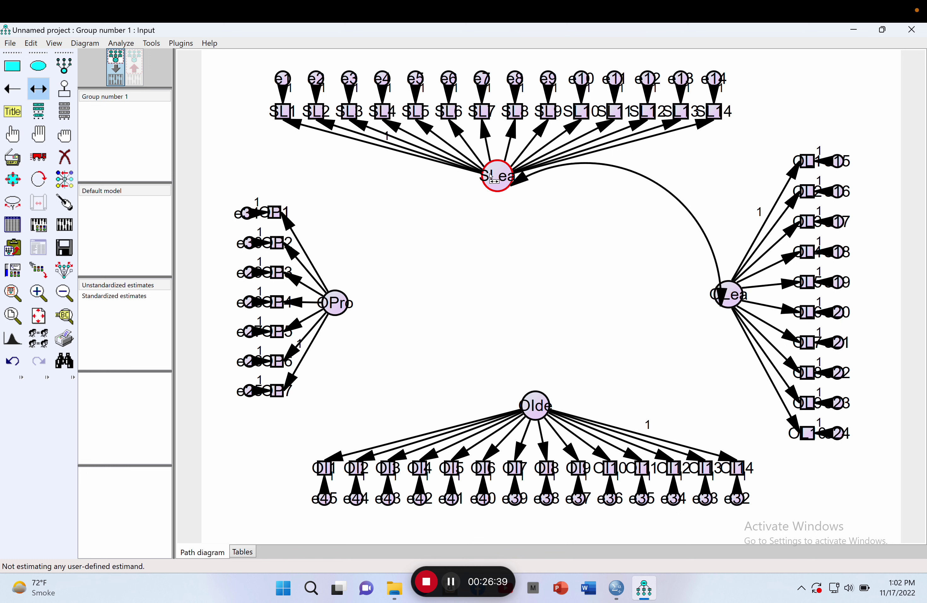
drag(505, 187, 541, 403)
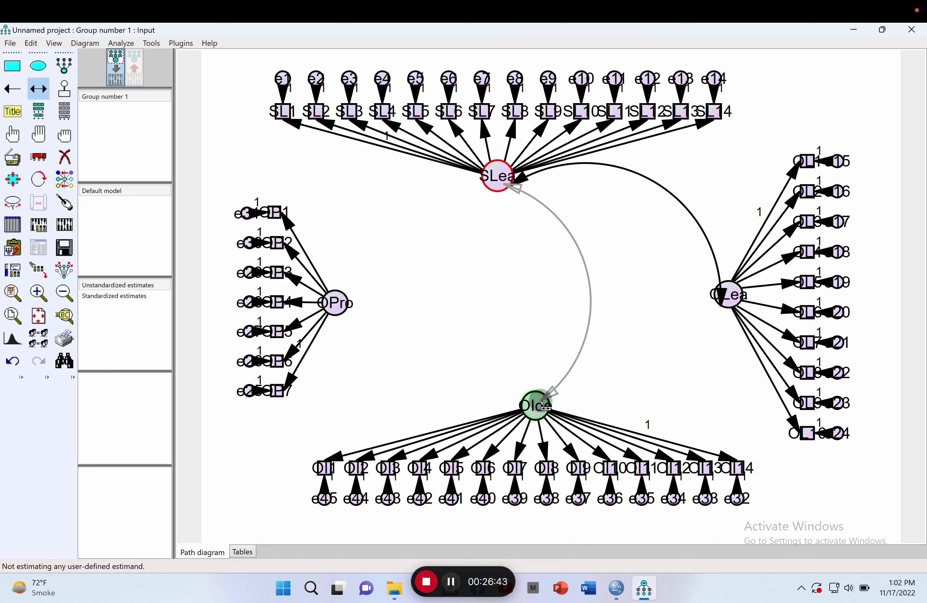
drag(542, 404, 542, 403)
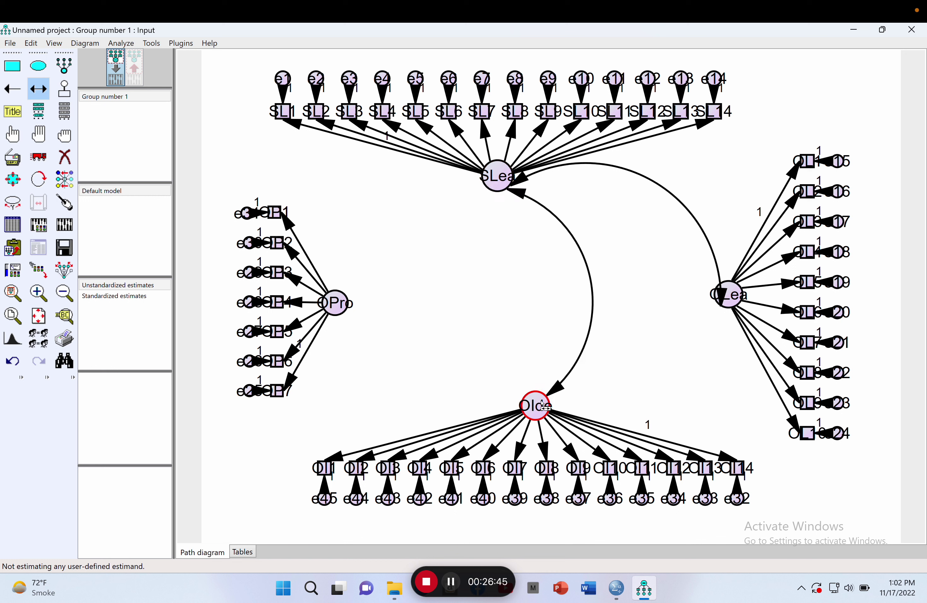
drag(487, 204, 339, 304)
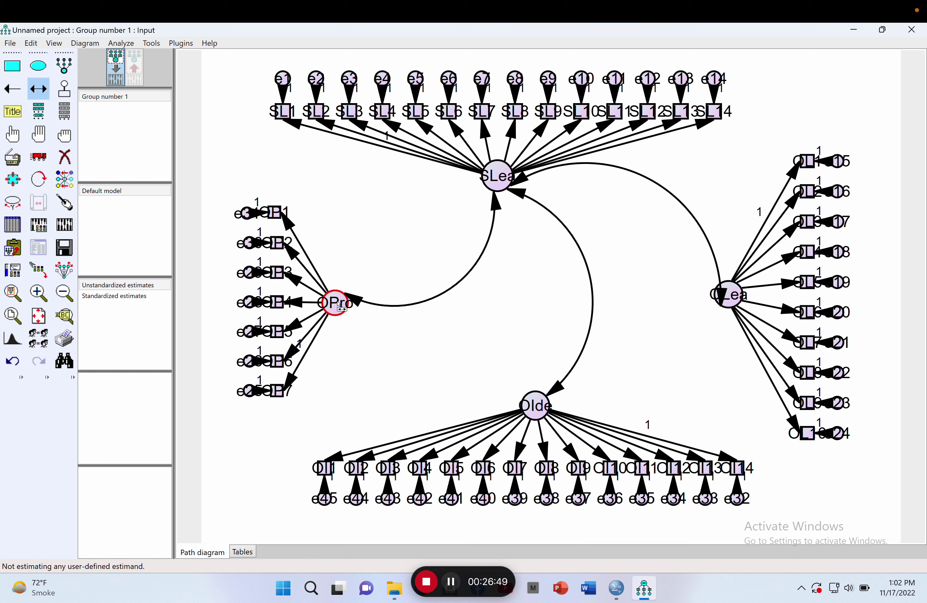
- Draw the remaining covariance arrows between OLea and OIde, OLea and OPro, and OIde and OPro
drag(730, 307, 542, 401)
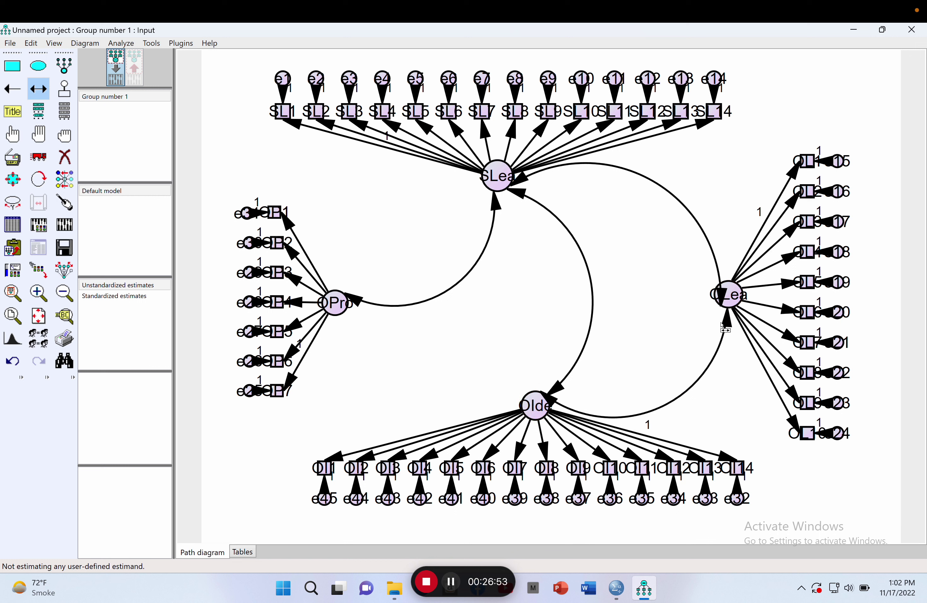
drag(724, 304, 344, 307)
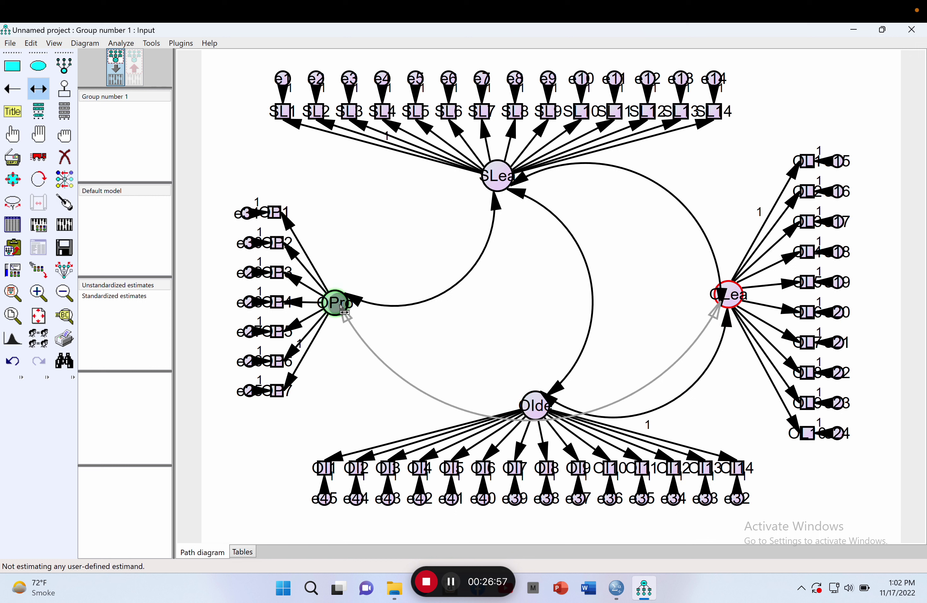
drag(344, 308, 344, 307)
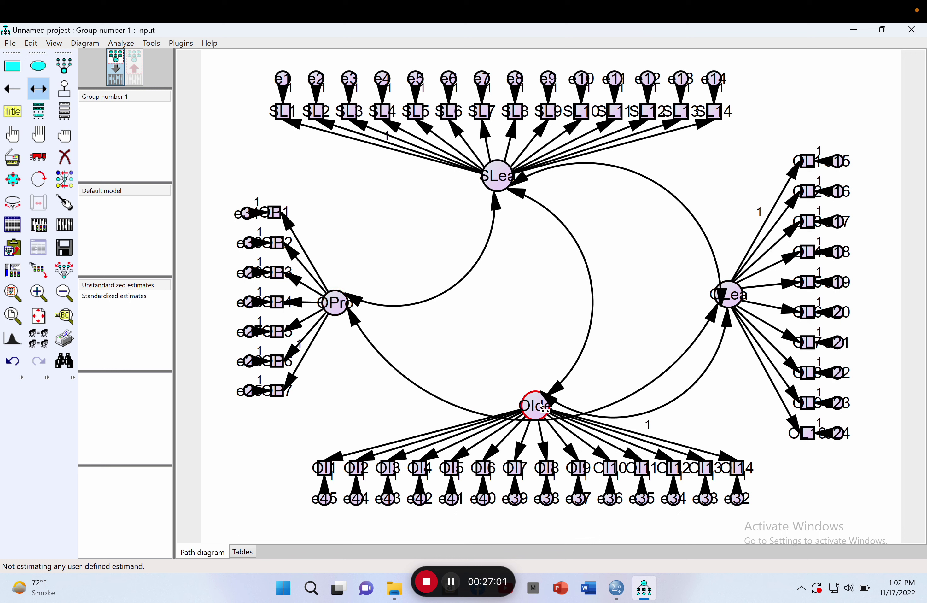
drag(522, 404, 345, 309)
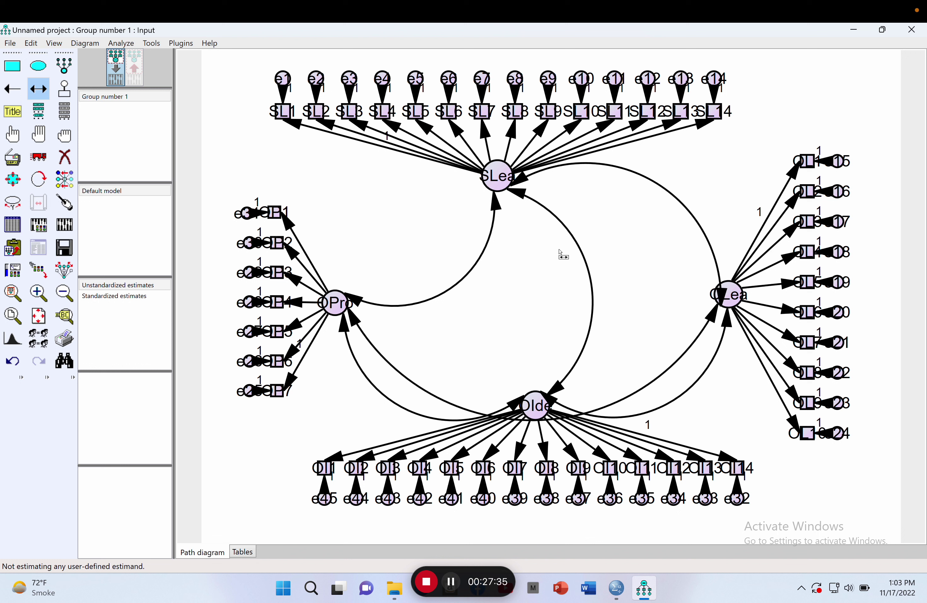
- Touch up the arrow connections at the OPro, SLea, OLea and OIde latent variables
click(65, 208)
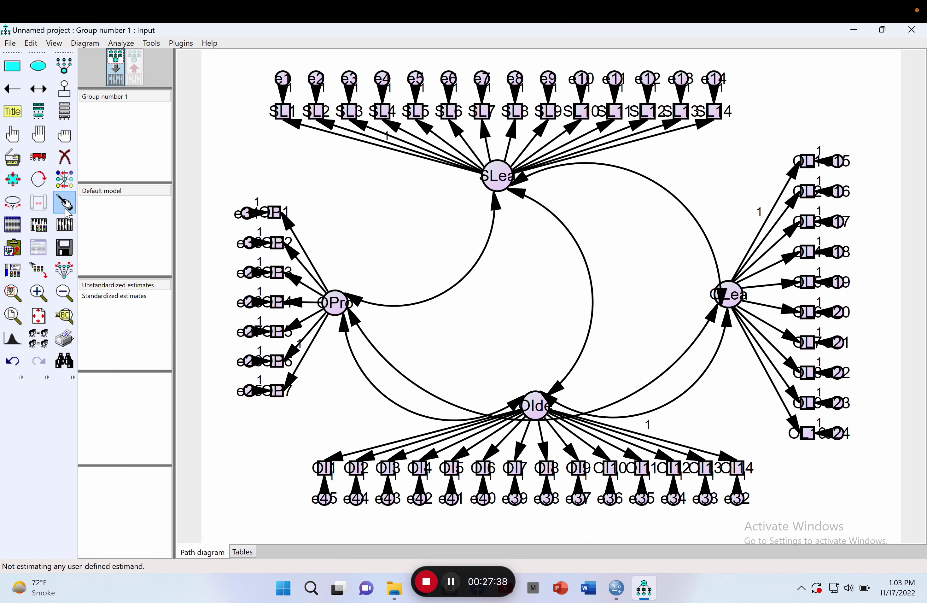
click(335, 302)
click(497, 175)
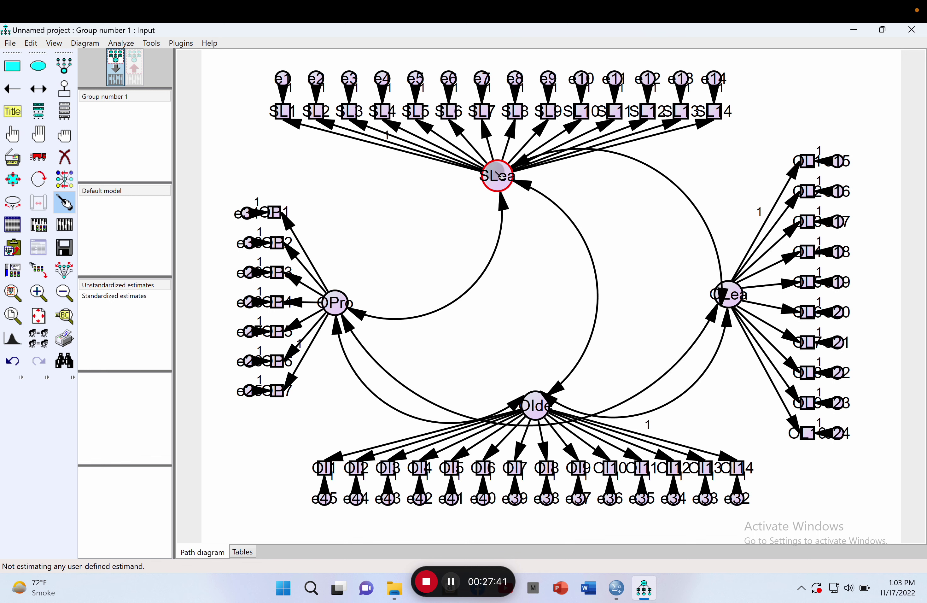
click(728, 294)
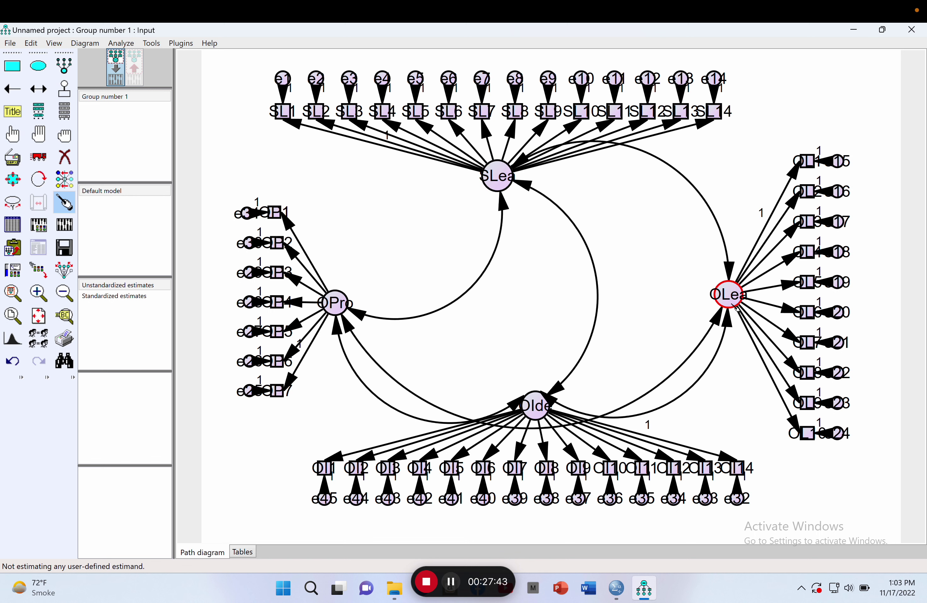
click(545, 408)
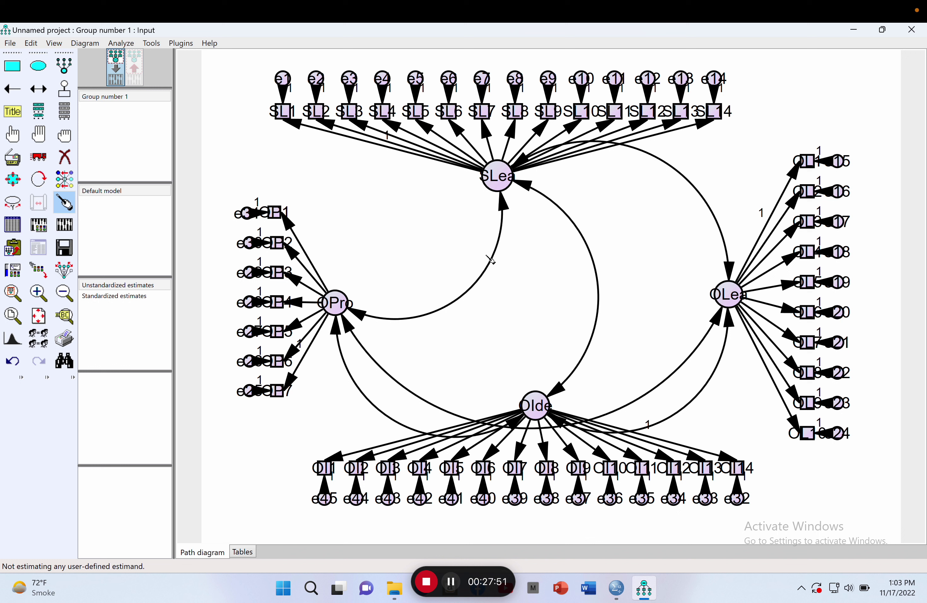
- Enable standardized estimates, squared multiple correlations, modification indices, factor score weights, and covariances and correlations of estimates in the analysis output
click(38, 225)
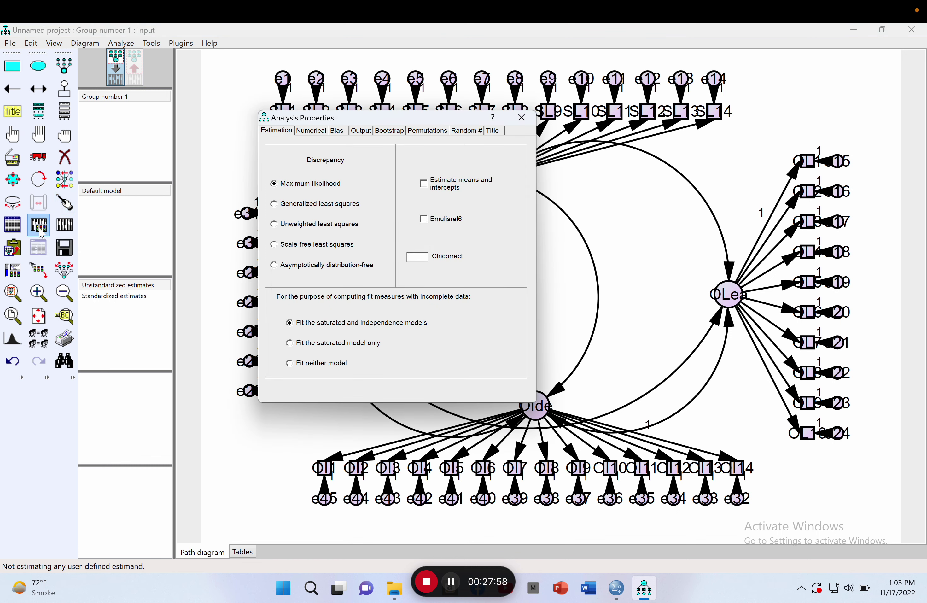
click(360, 131)
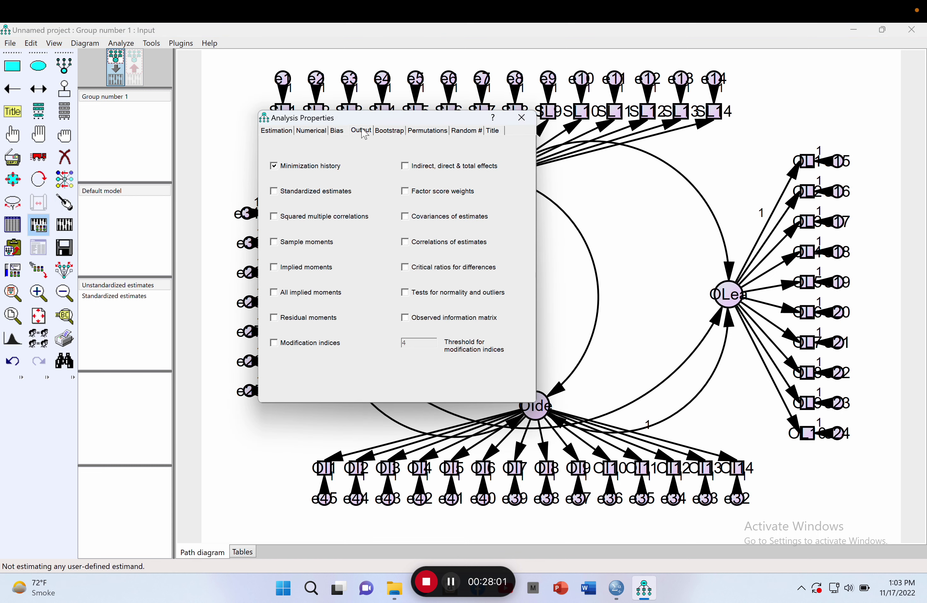
click(275, 191)
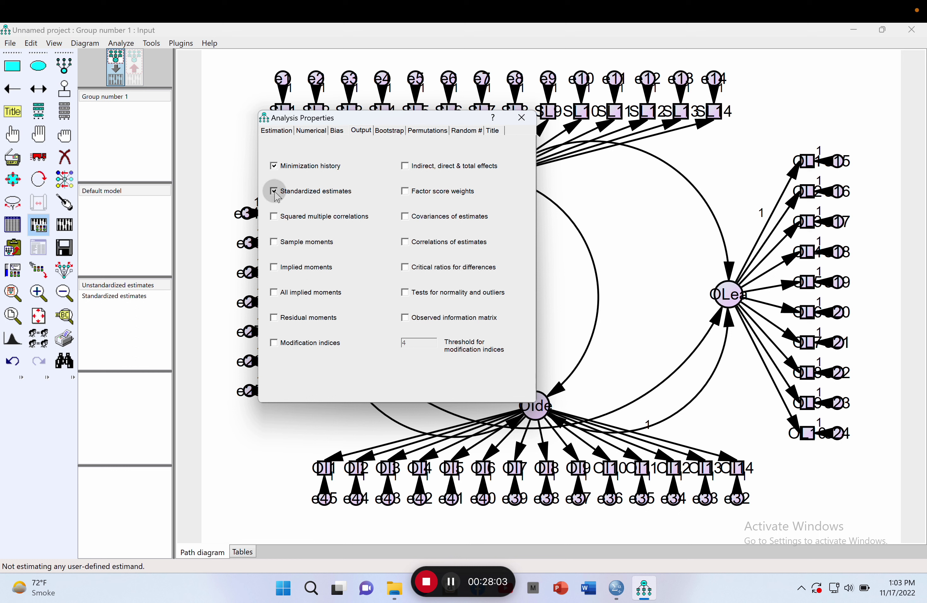
click(279, 222)
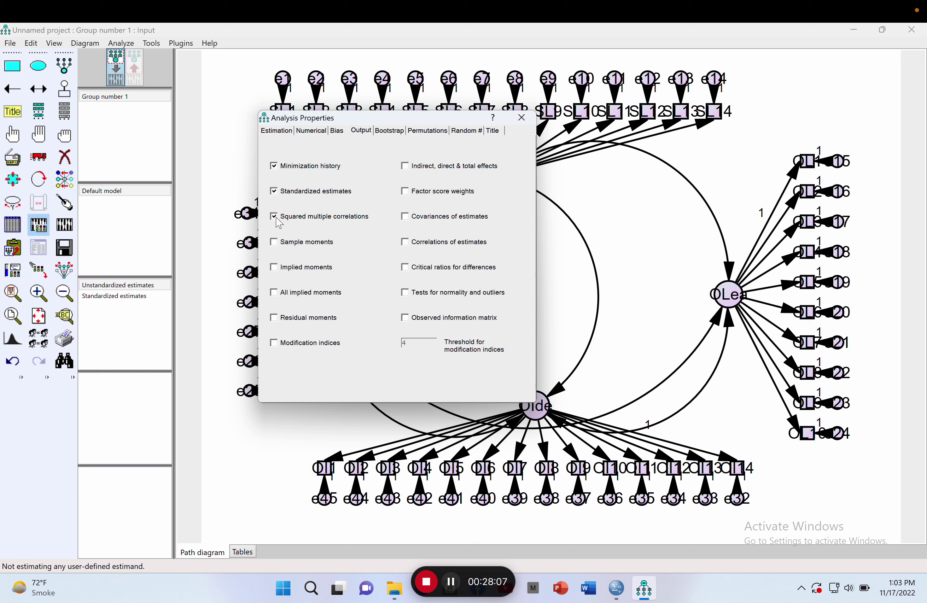
click(301, 347)
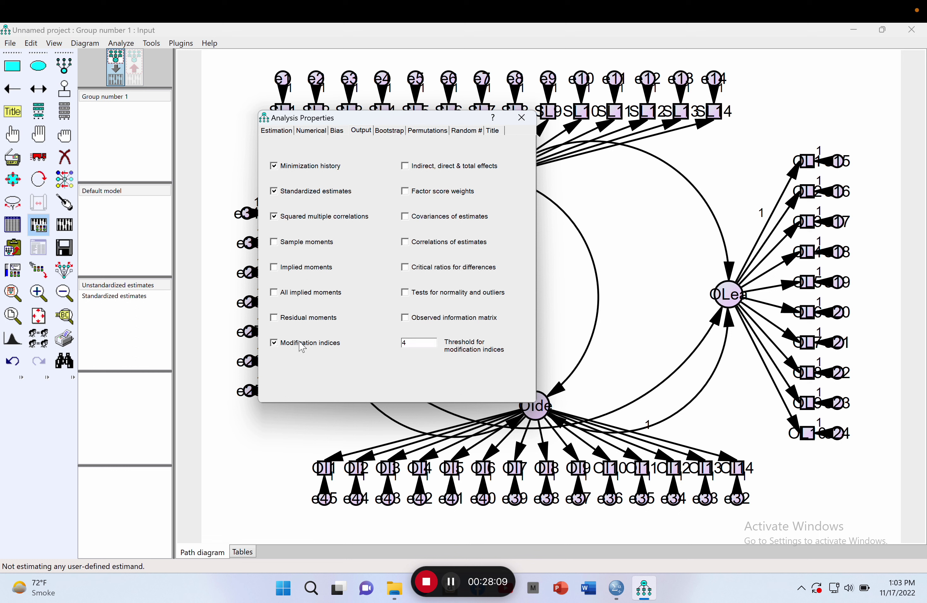
click(436, 201)
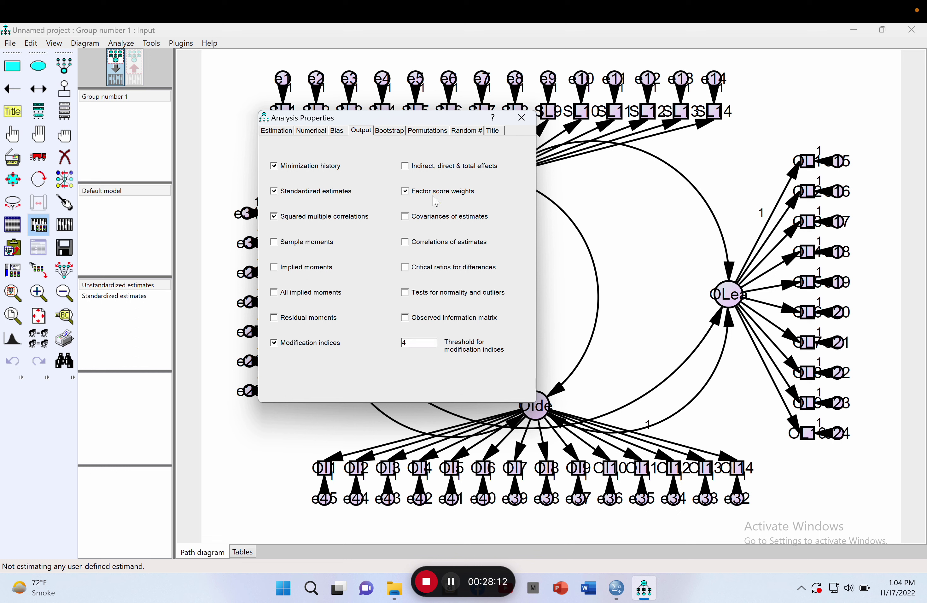
click(421, 217)
click(418, 247)
click(521, 118)
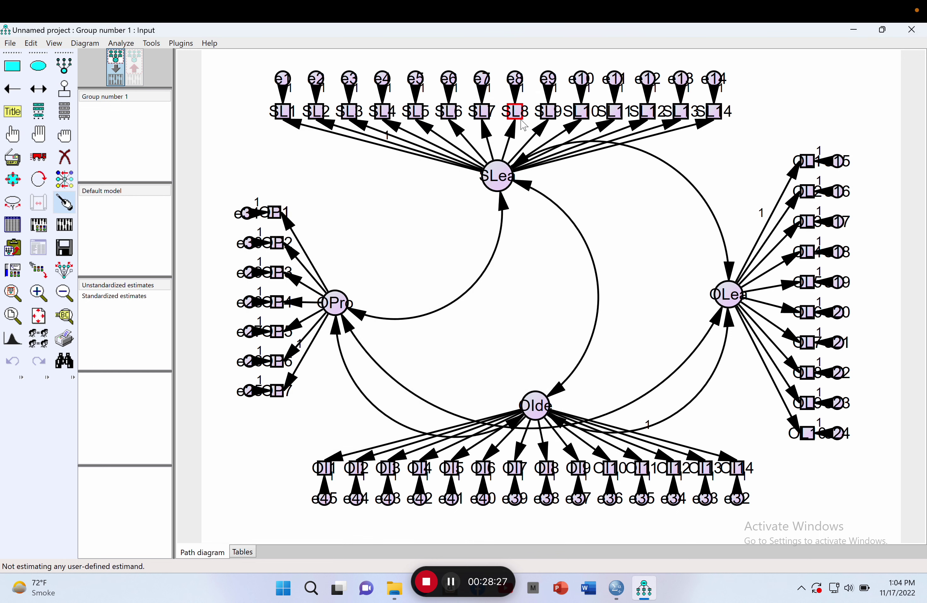
- Start calculating the estimates and, for the required model save, create and open a Desktop folder named "Sample Amos"
click(64, 229)
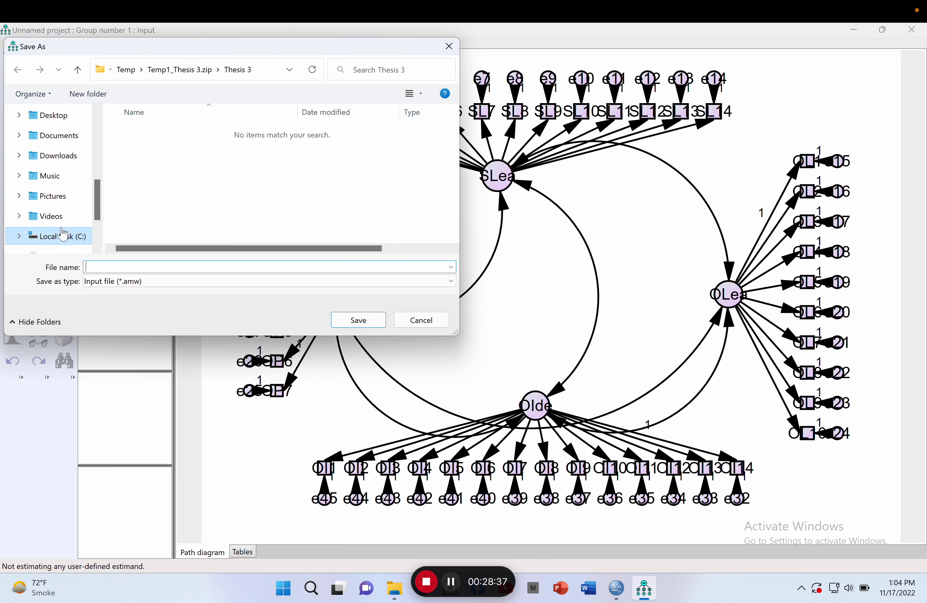
click(57, 118)
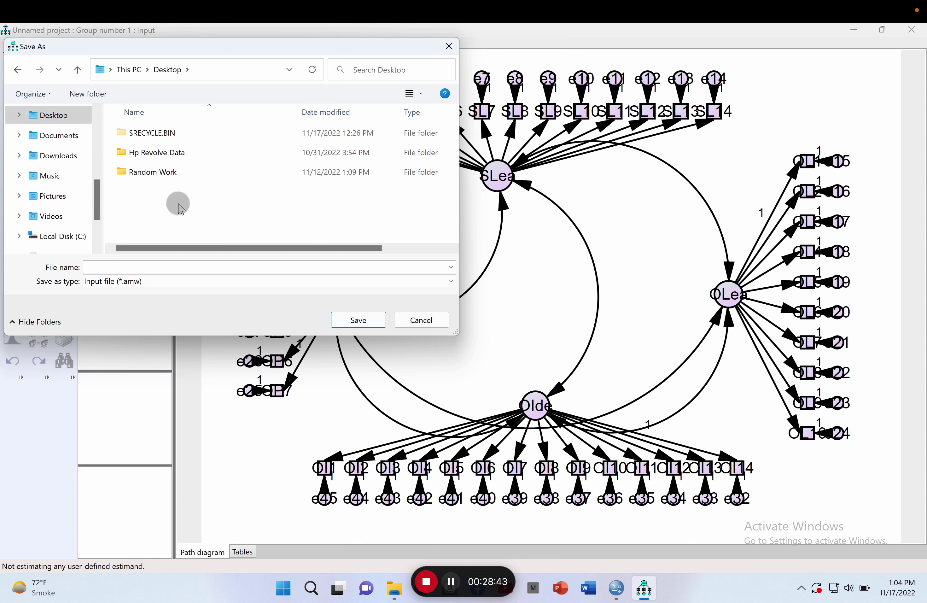
right_click(179, 204)
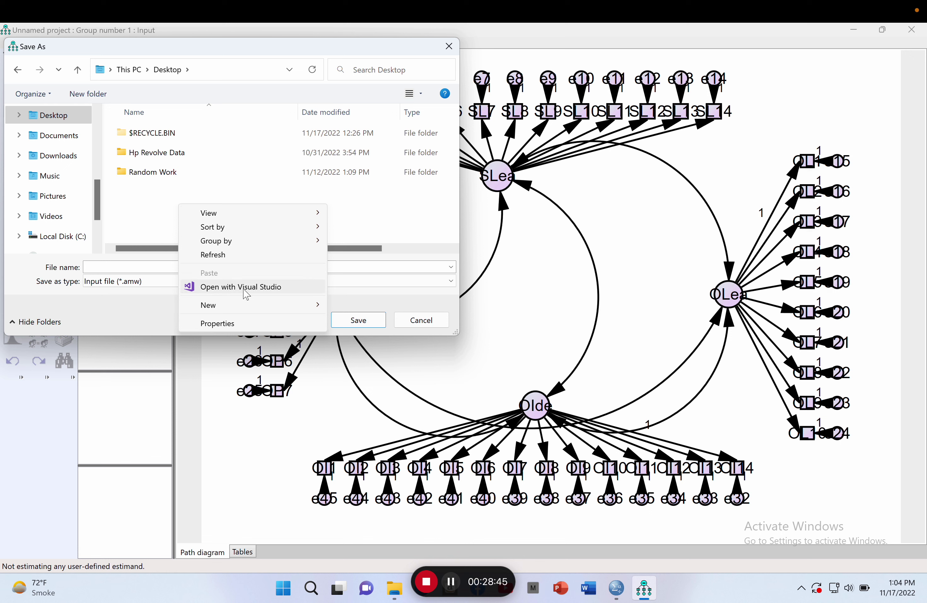
mouse_move(312, 312)
click(345, 307)
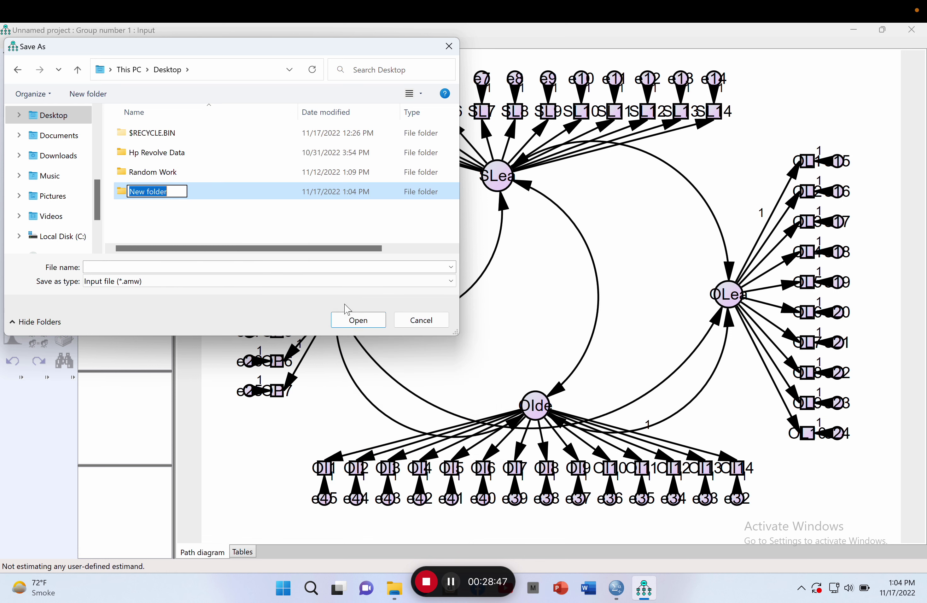
text(Sample Amos)
click(301, 236)
double_click(161, 193)
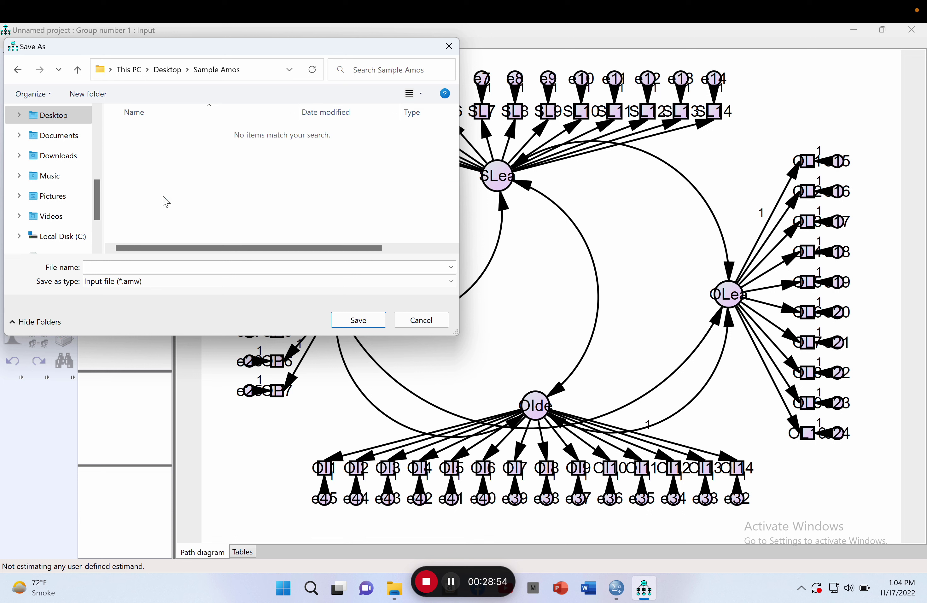
- Save the model as "Youtube Amos CFA" so the estimates are calculated
click(104, 270)
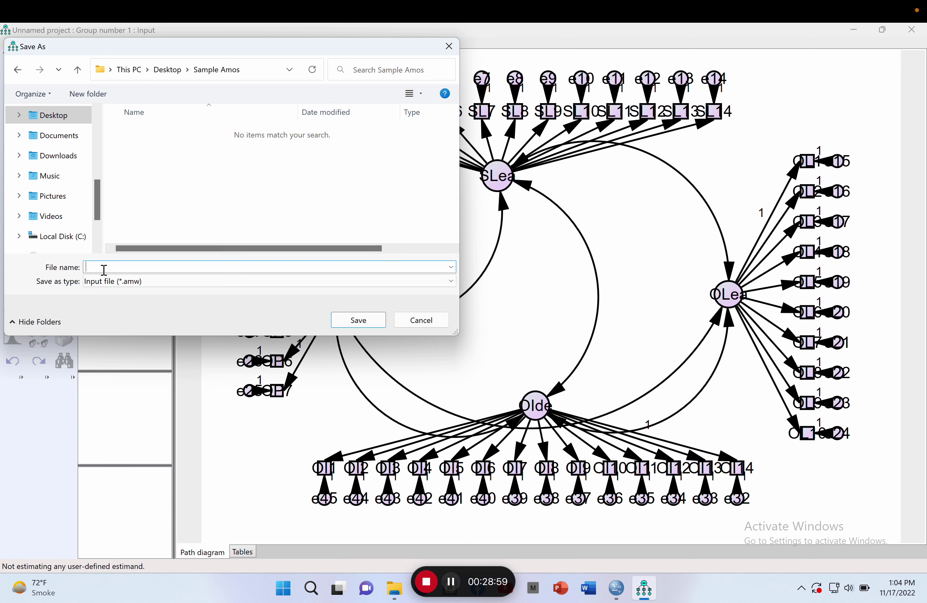
text(Youtube Amos CFA)
click(358, 321)
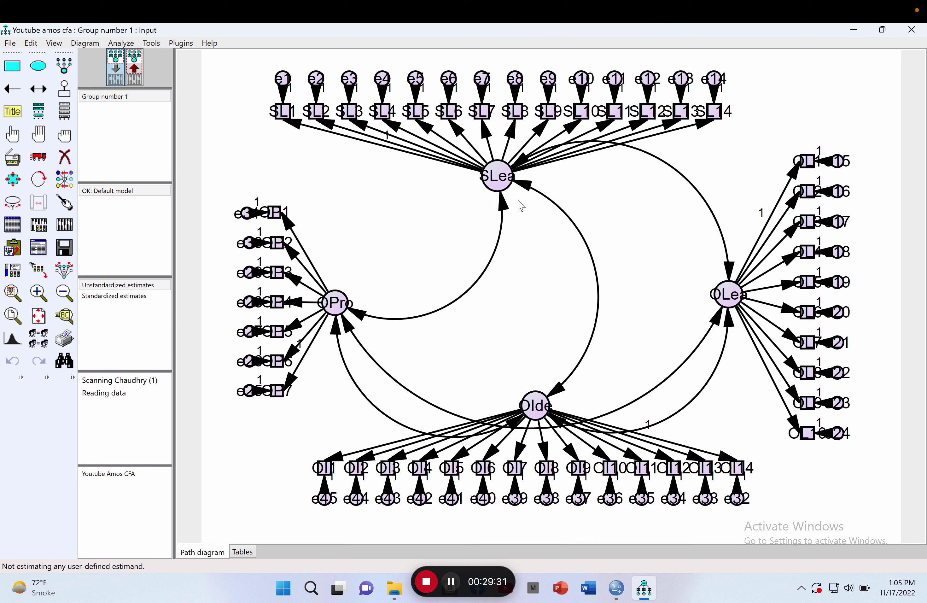
- Delete the covariance arrow between SLea and OPro, try calculating the estimates, and cancel the analysis
mouse_move(617, 588)
click(69, 161)
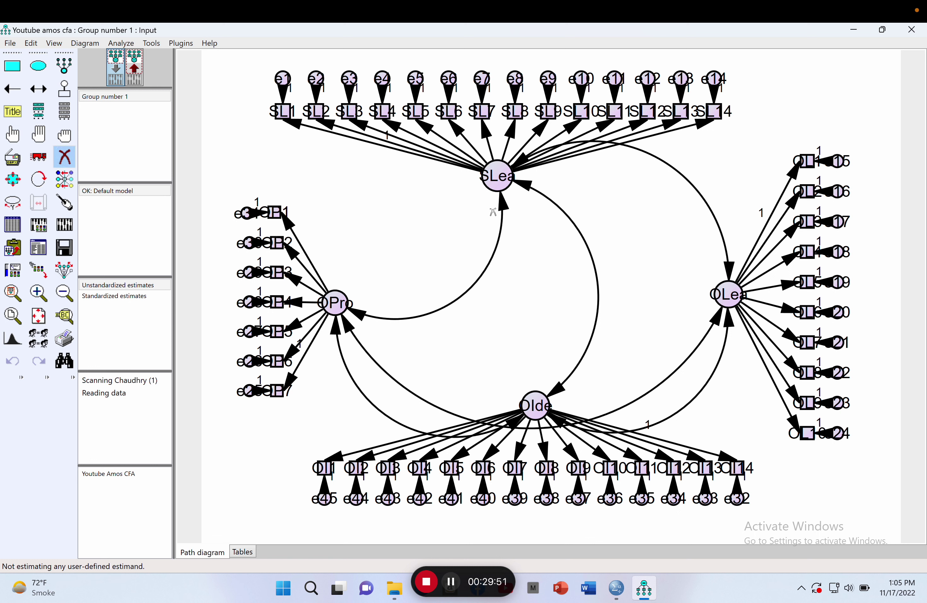
click(503, 206)
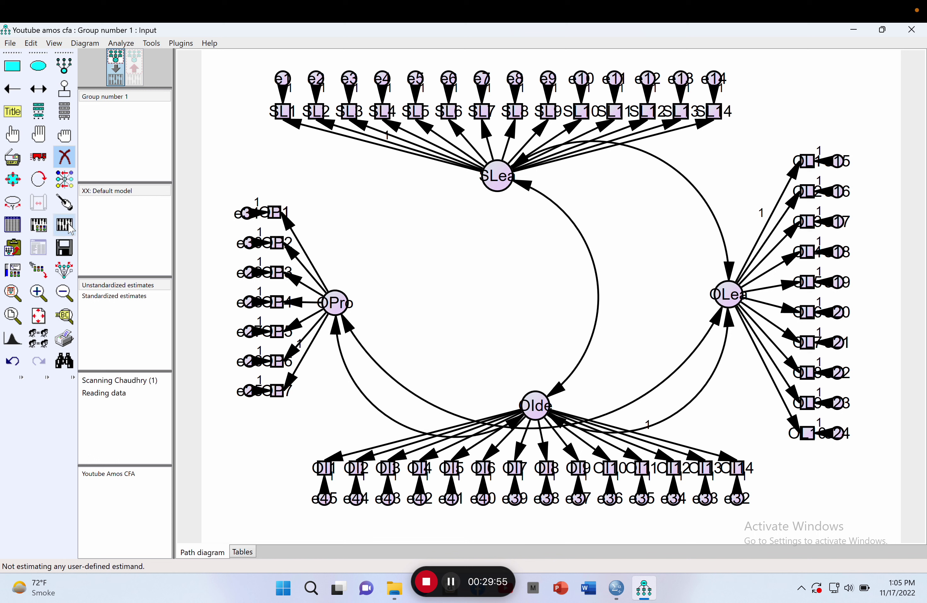
click(69, 227)
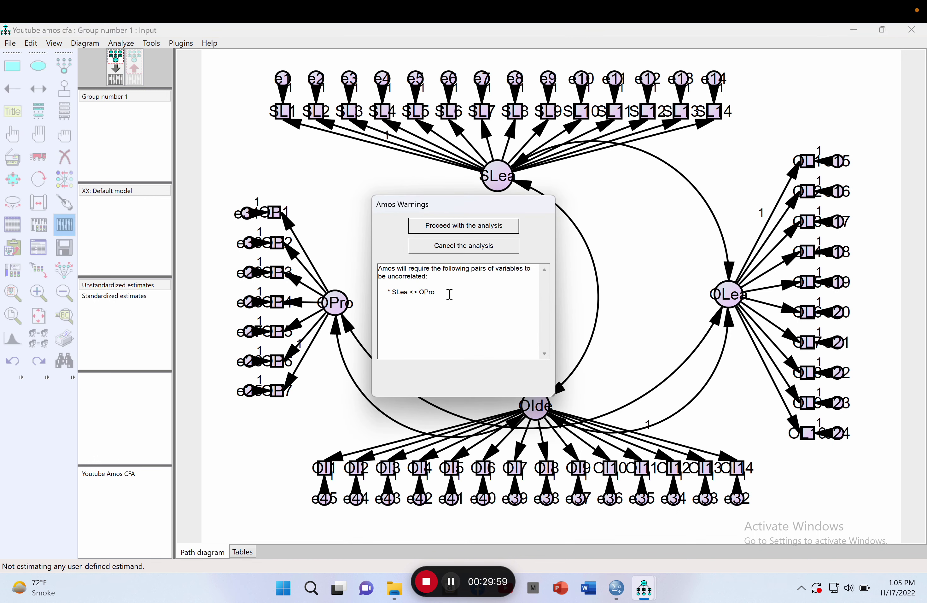
click(461, 251)
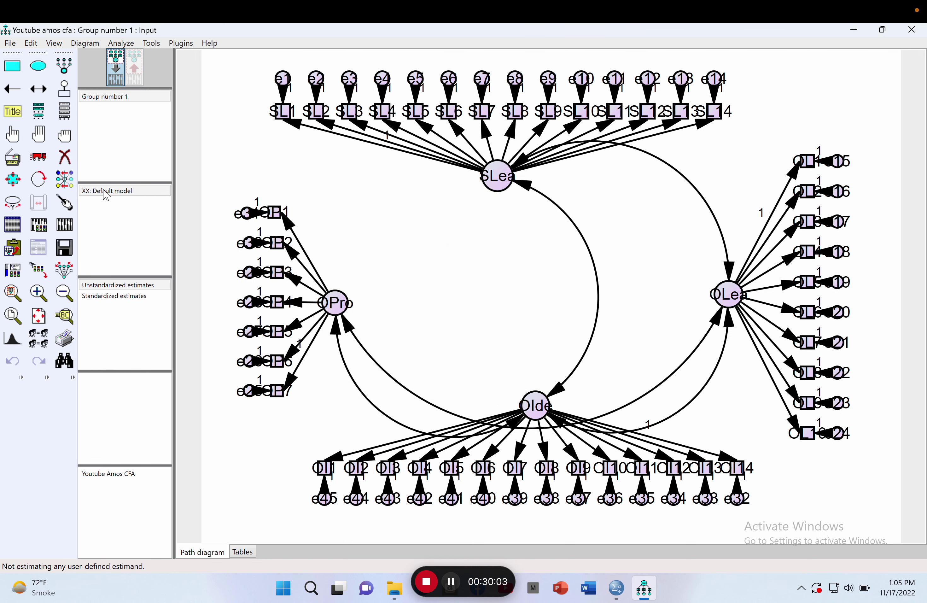
- Redraw the covariance arrow between SLea and OPro and calculate the estimates again
click(47, 91)
drag(494, 191, 337, 304)
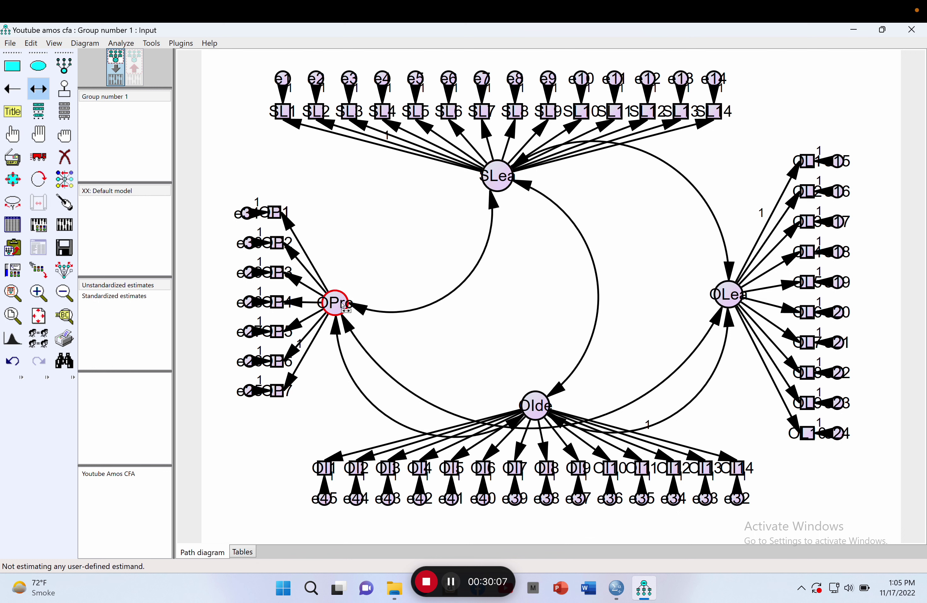
click(63, 226)
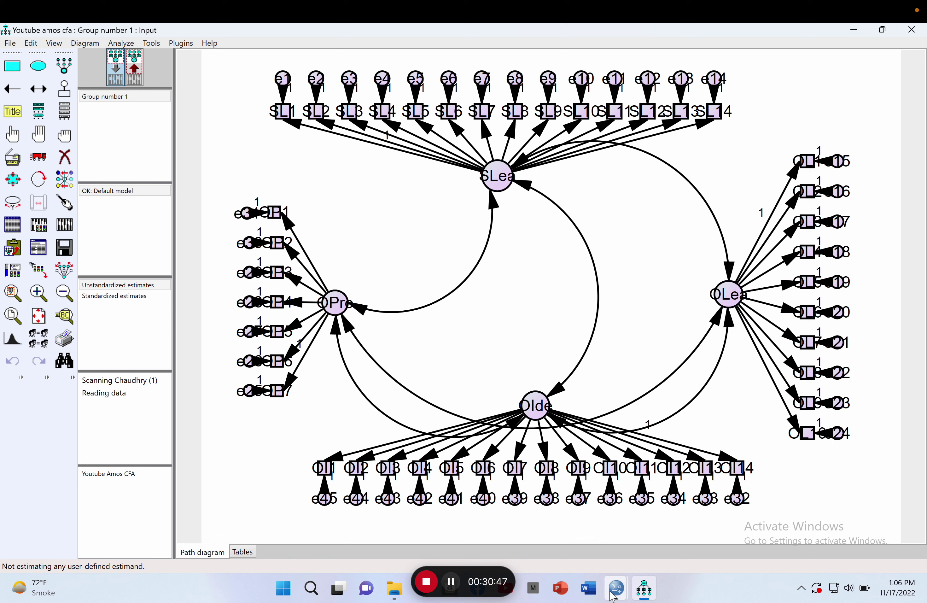
- Switch to the SPSS output and examine the item loadings in the Rotated Component Matrix
mouse_move(617, 587)
click(553, 501)
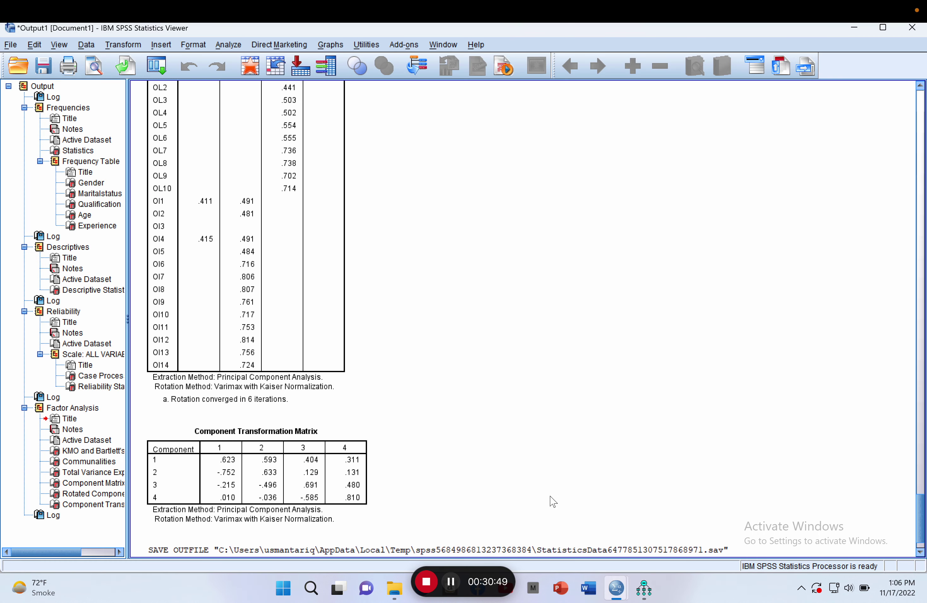
scroll(560, 384, up, 5)
scroll(562, 386, up, 4)
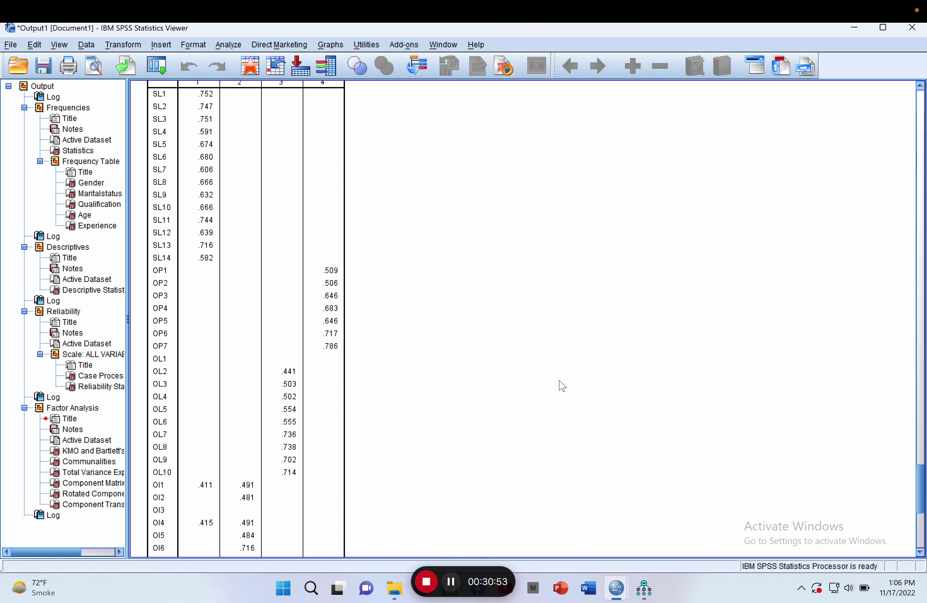
scroll(563, 386, down, 1)
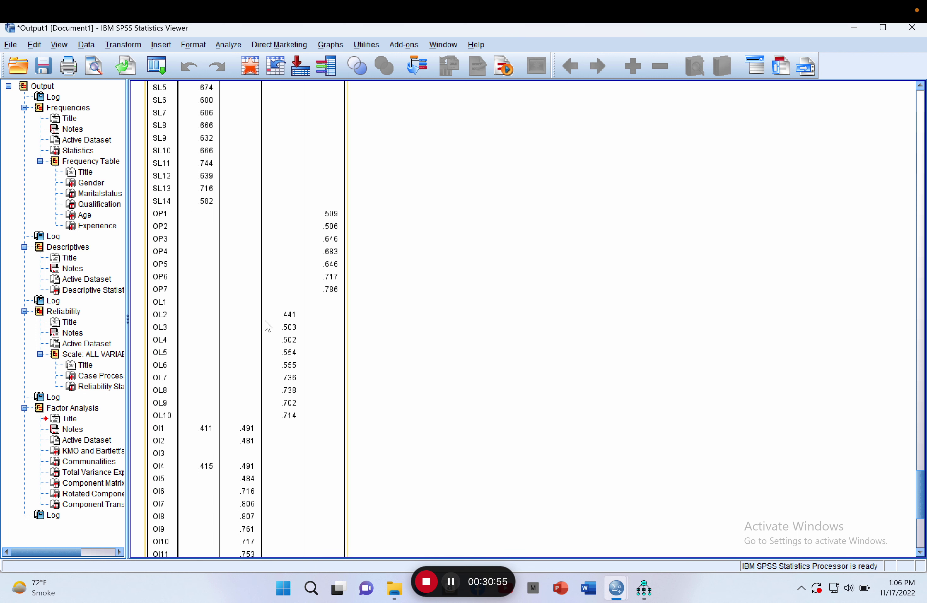
scroll(272, 311, down, 1)
scroll(272, 311, down, 1)
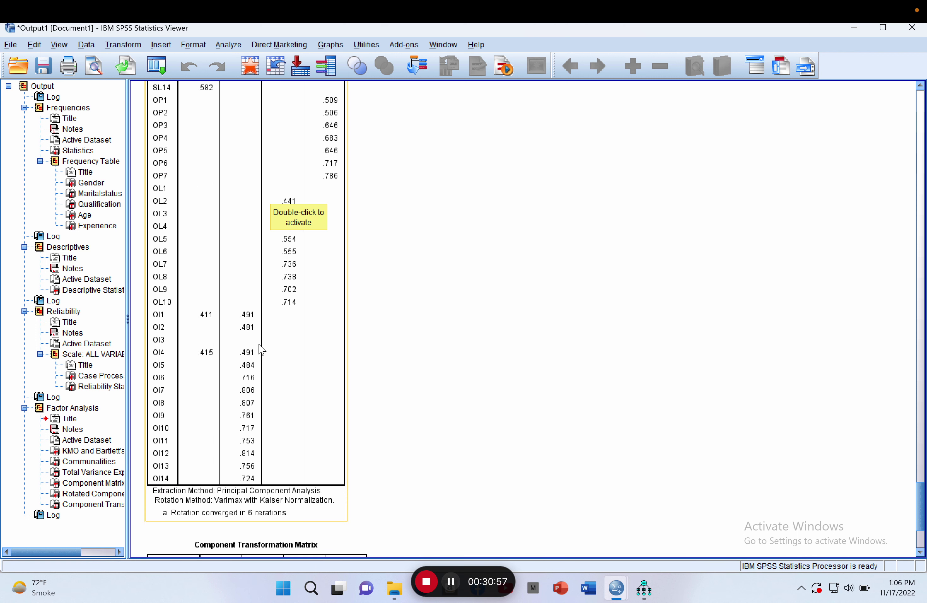
click(161, 316)
scroll(312, 307, down, 2)
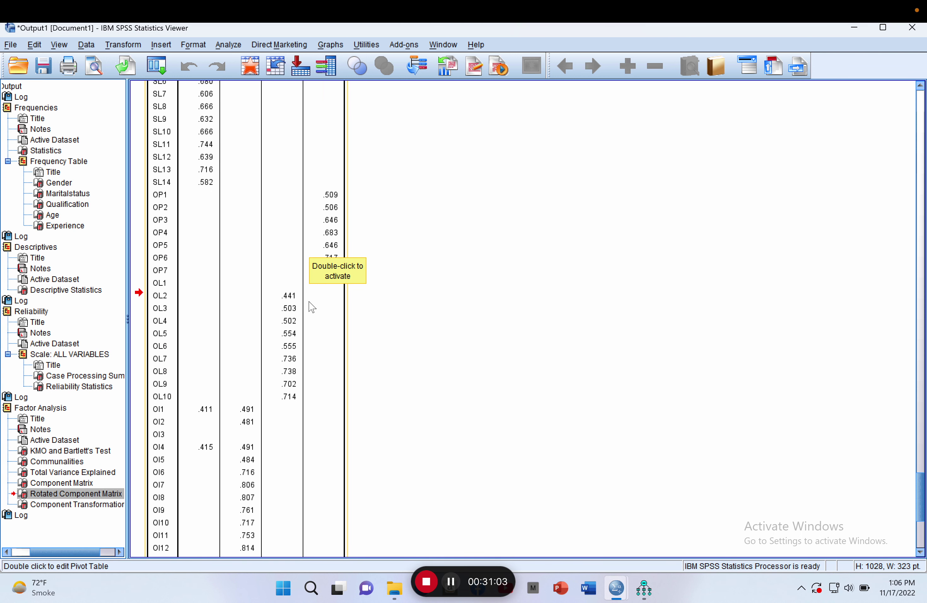
scroll(312, 307, down, 3)
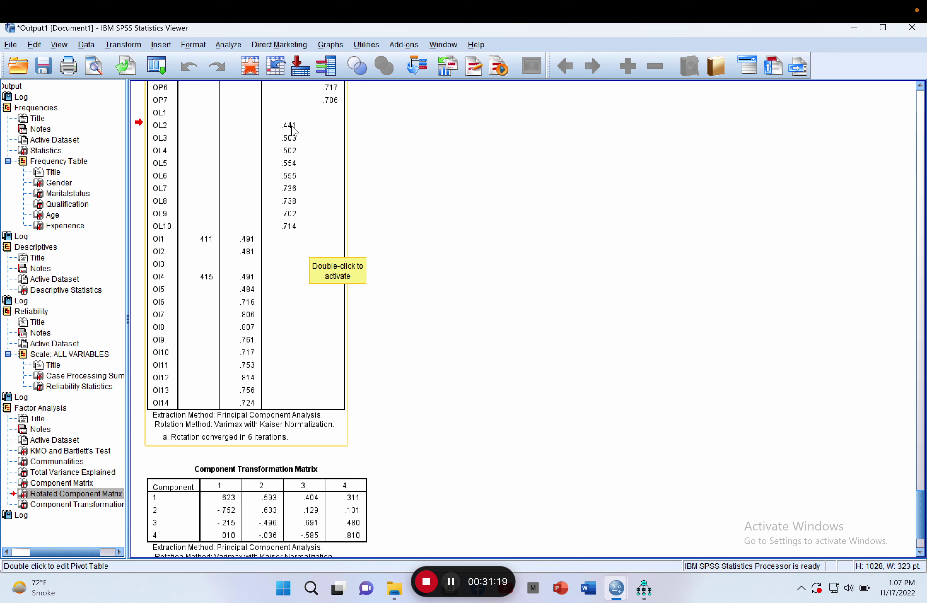
scroll(453, 162, up, 3)
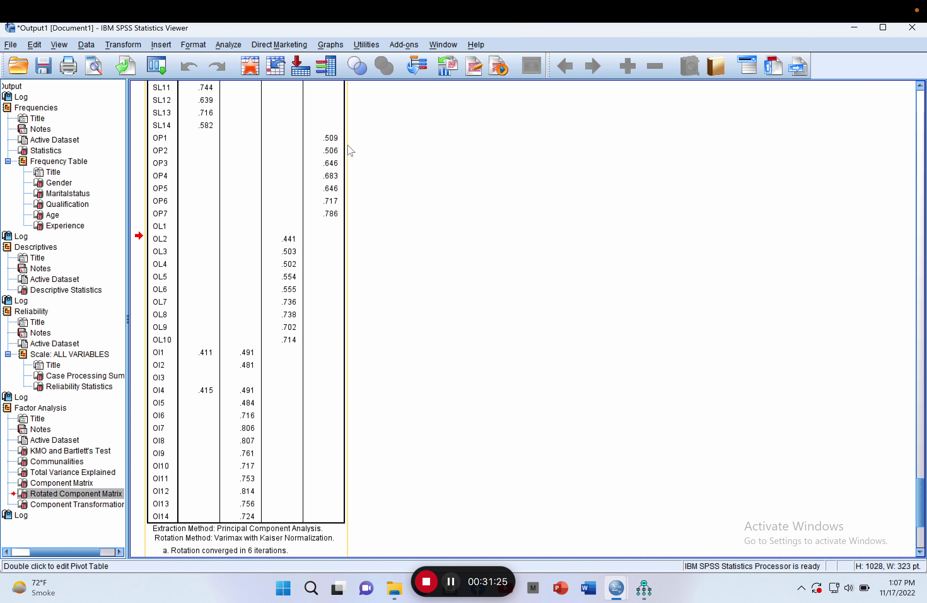
scroll(383, 165, up, 6)
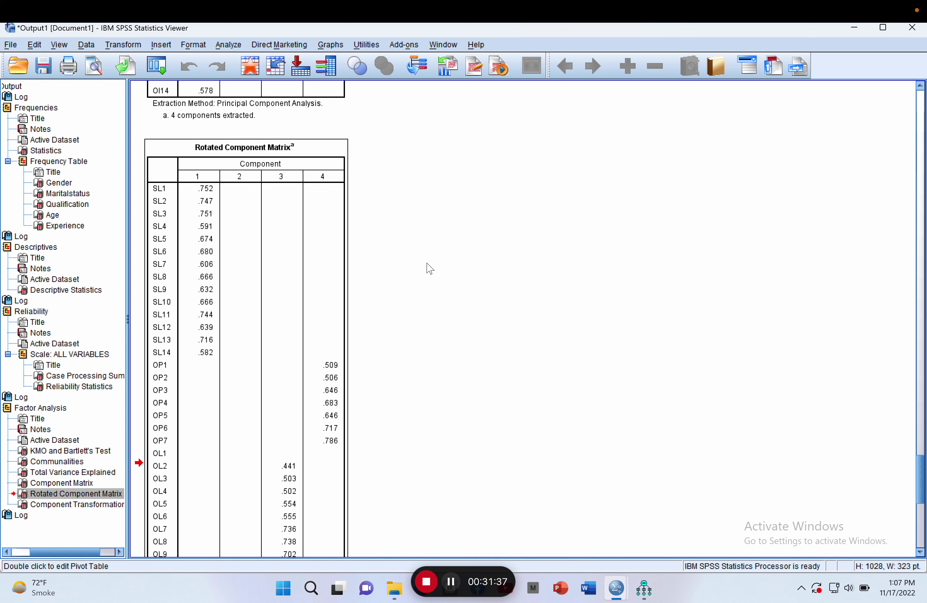
scroll(430, 268, down, 10)
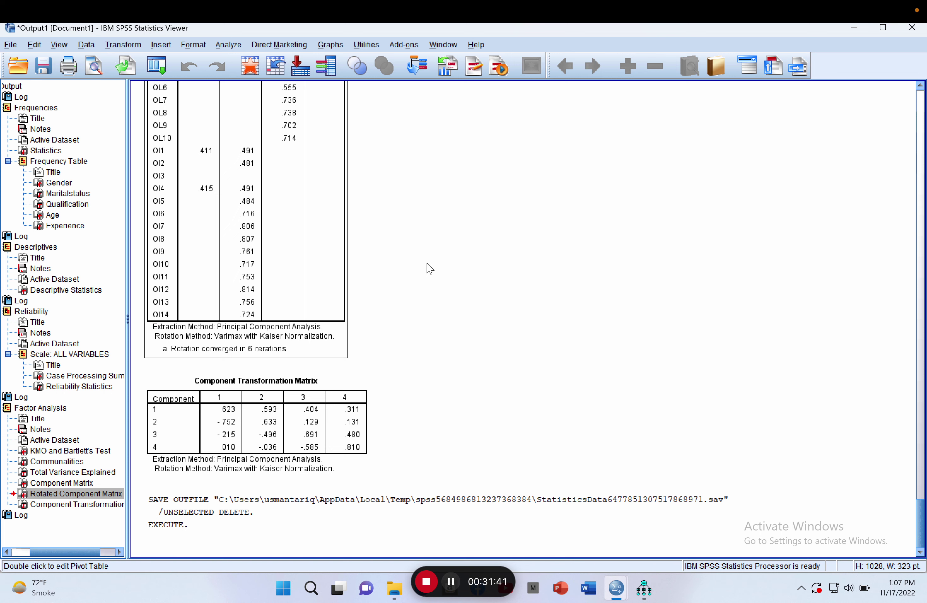
- Return to AMOS and show the output path diagram with standardized estimates in the maximized window
mouse_move(616, 587)
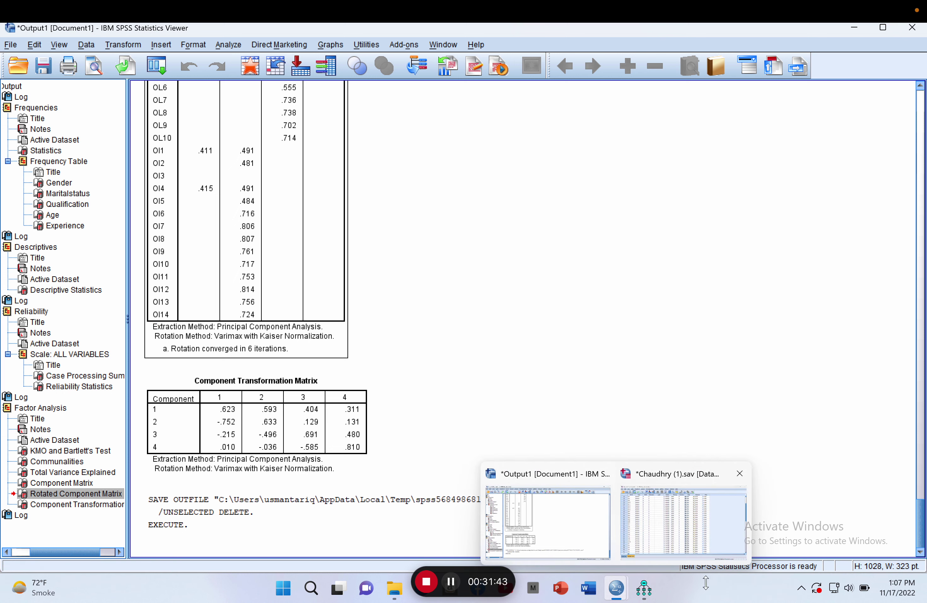
click(644, 587)
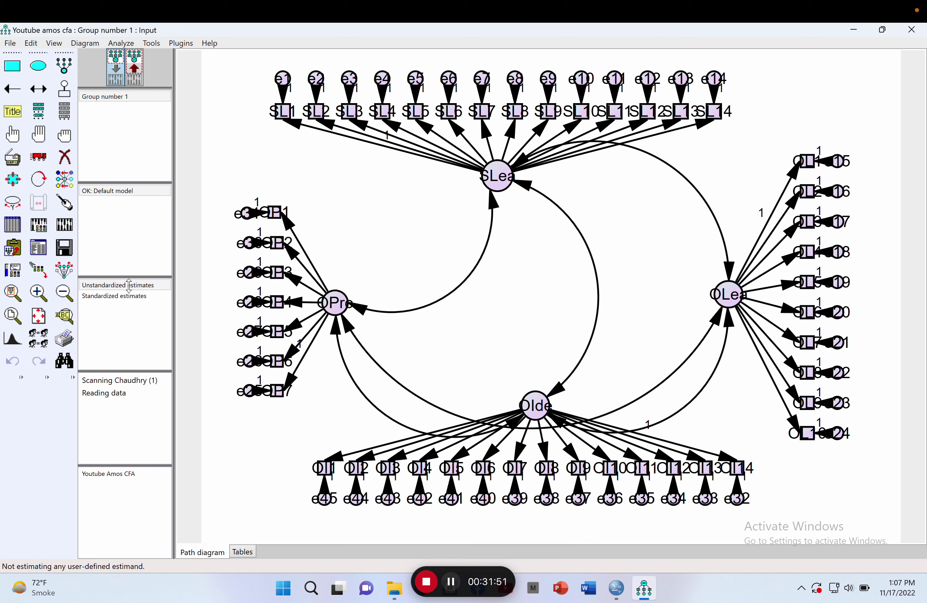
click(119, 298)
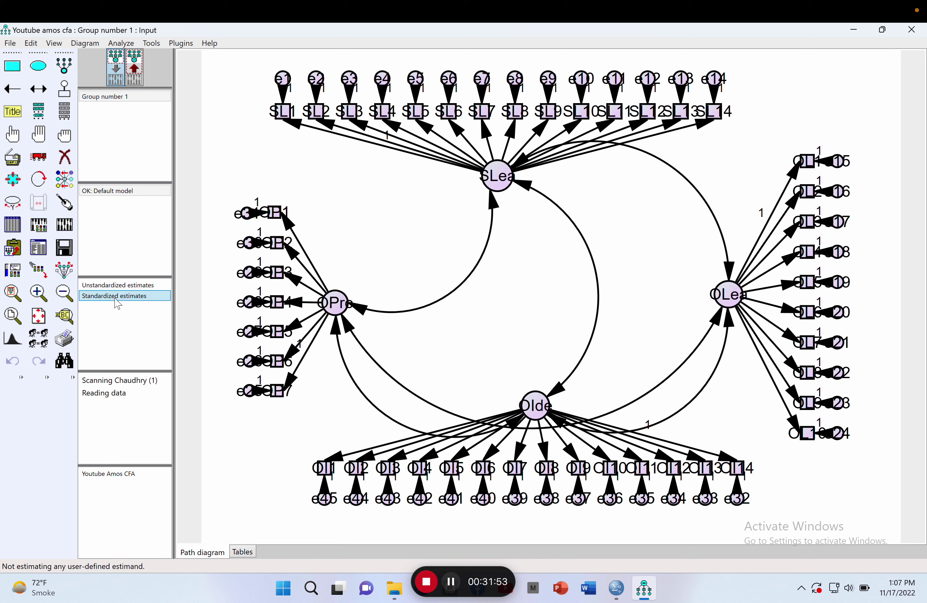
click(144, 63)
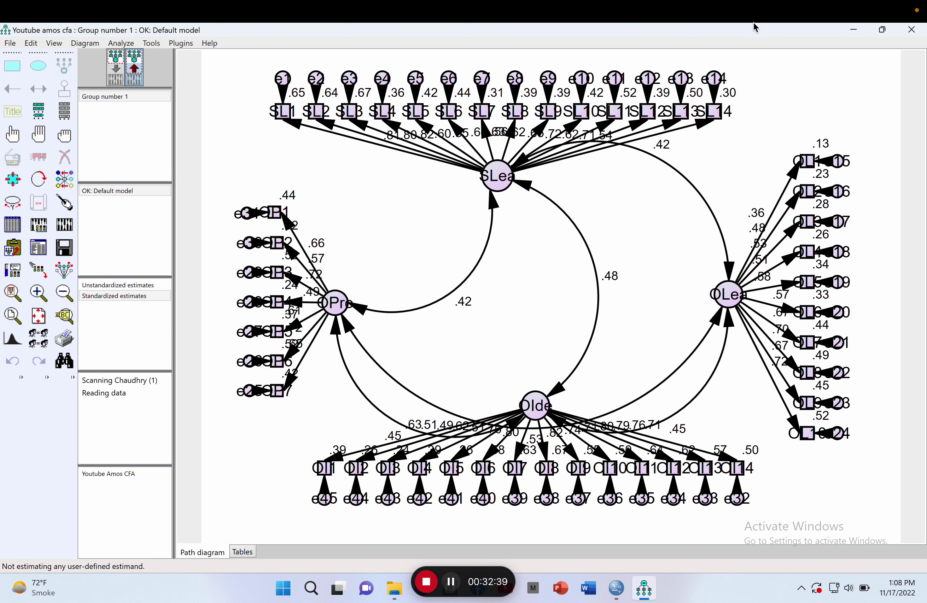
click(883, 34)
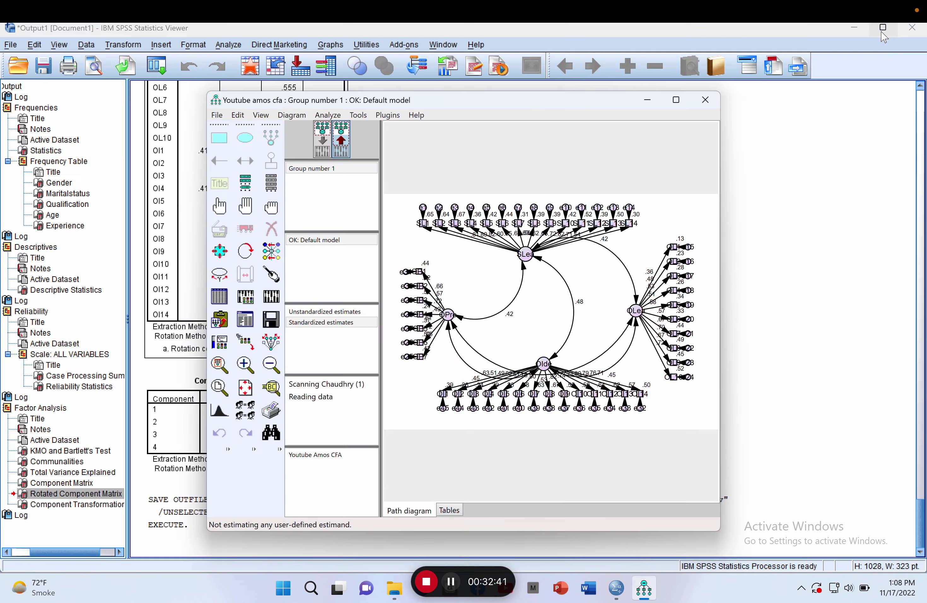
click(676, 100)
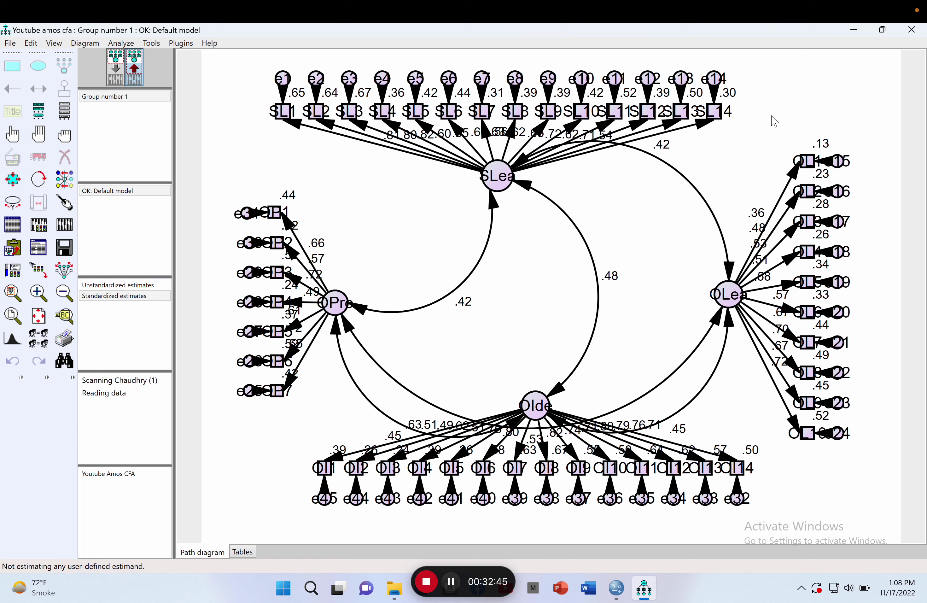
key(ctrl+Left)
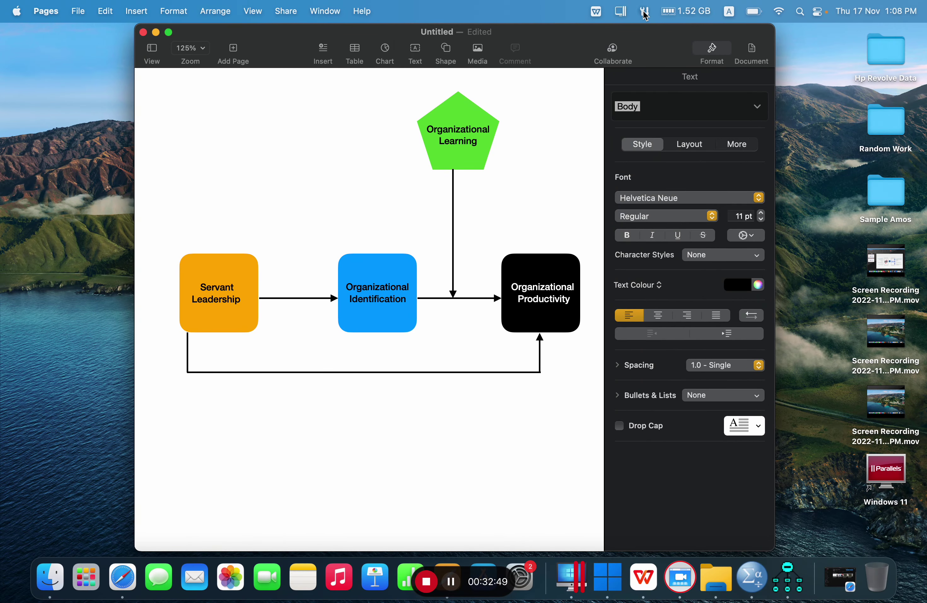
click(645, 11)
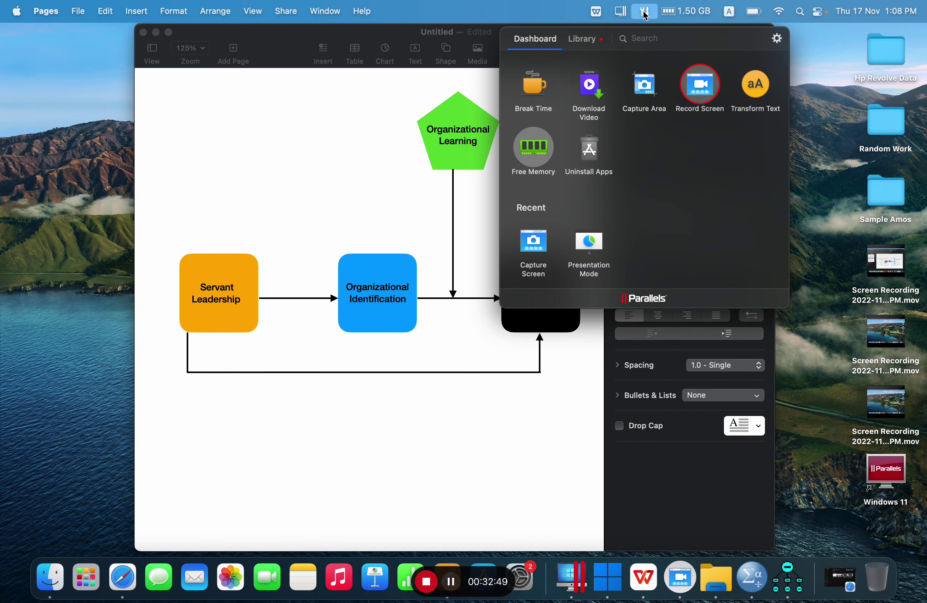
click(648, 89)
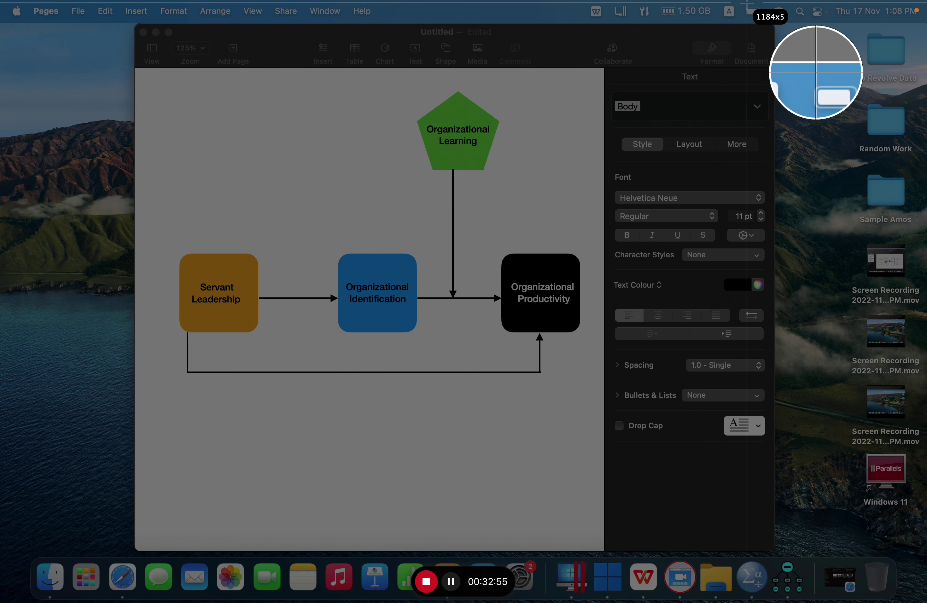
key(Escape)
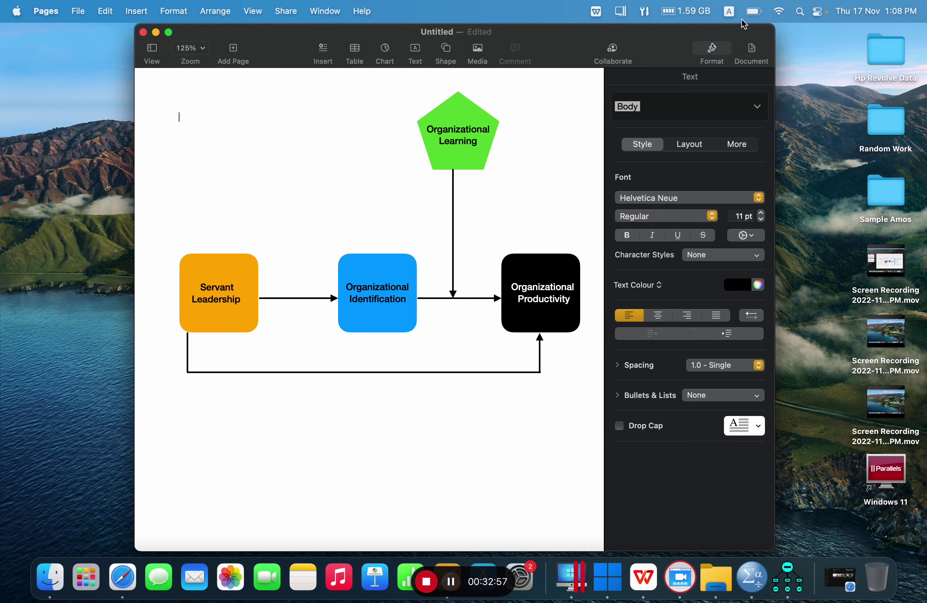
- Take a full-screen capture of the AMOS path diagram with the Parallels Capture Screen tool
click(644, 11)
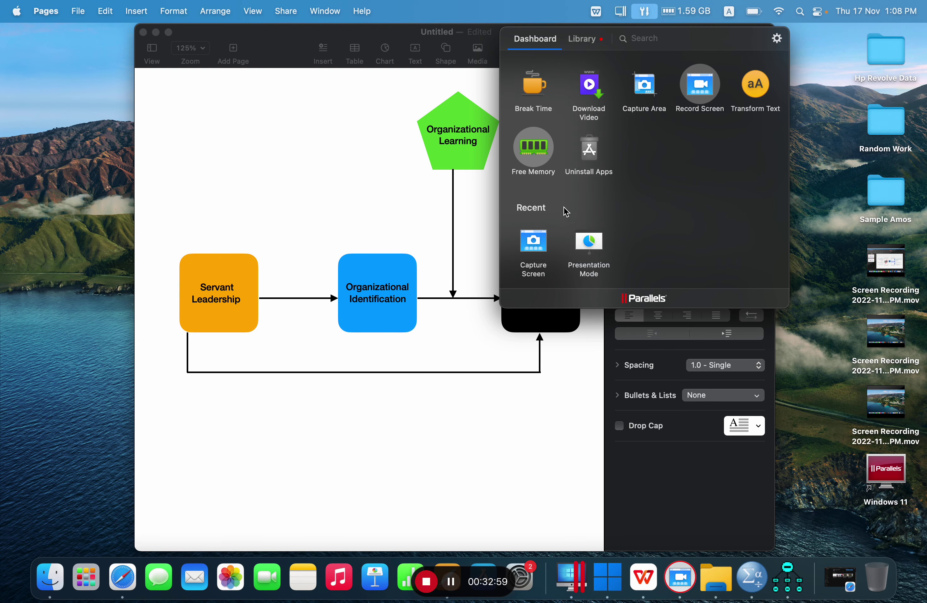
click(533, 248)
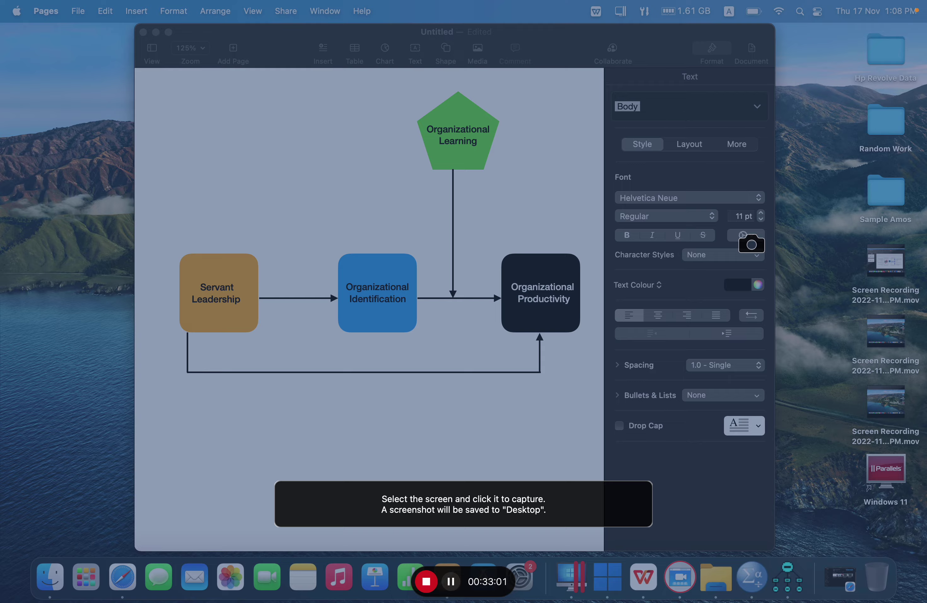
key(ctrl+Right)
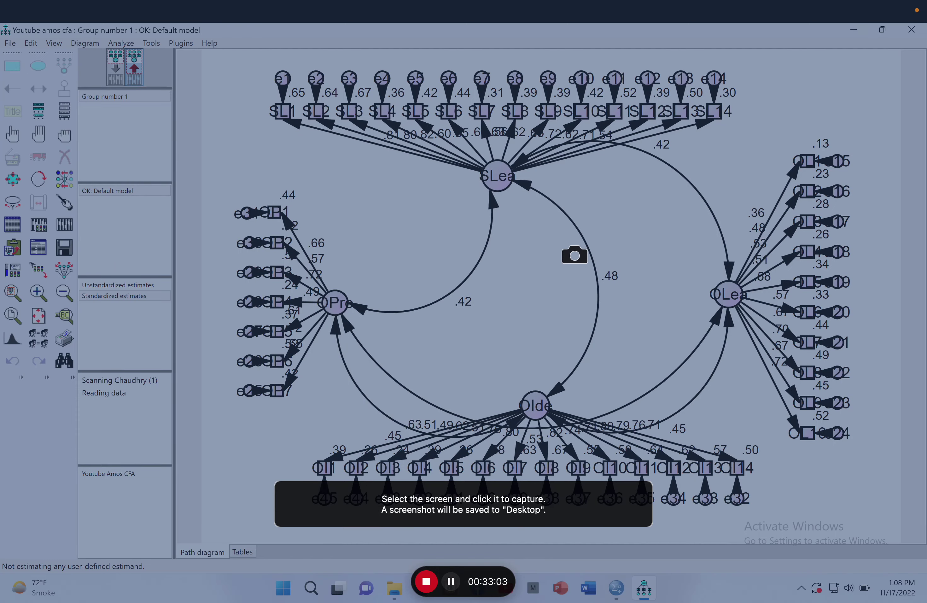
click(531, 264)
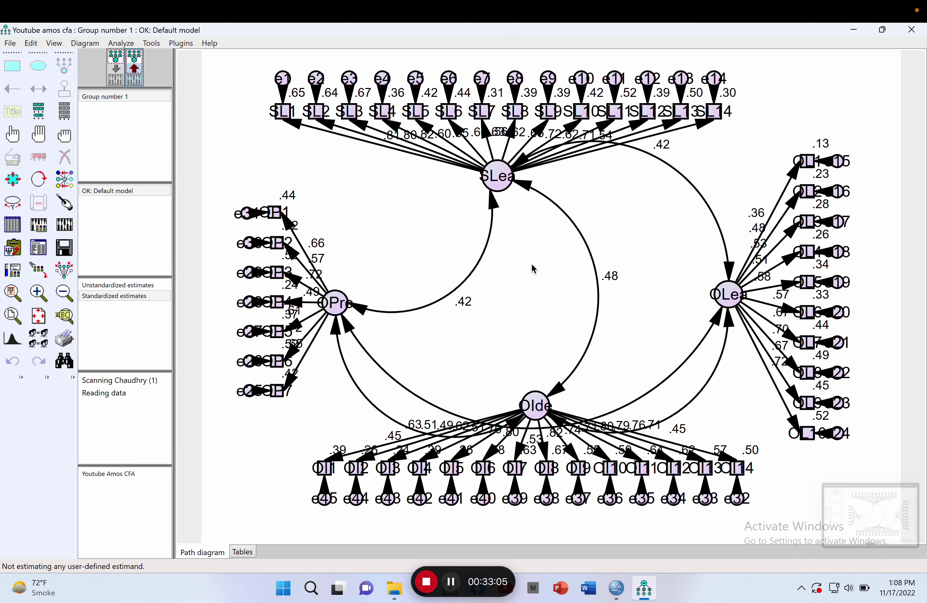
- Crop the new screenshot to the path diagram alone and save the cropped image
click(872, 517)
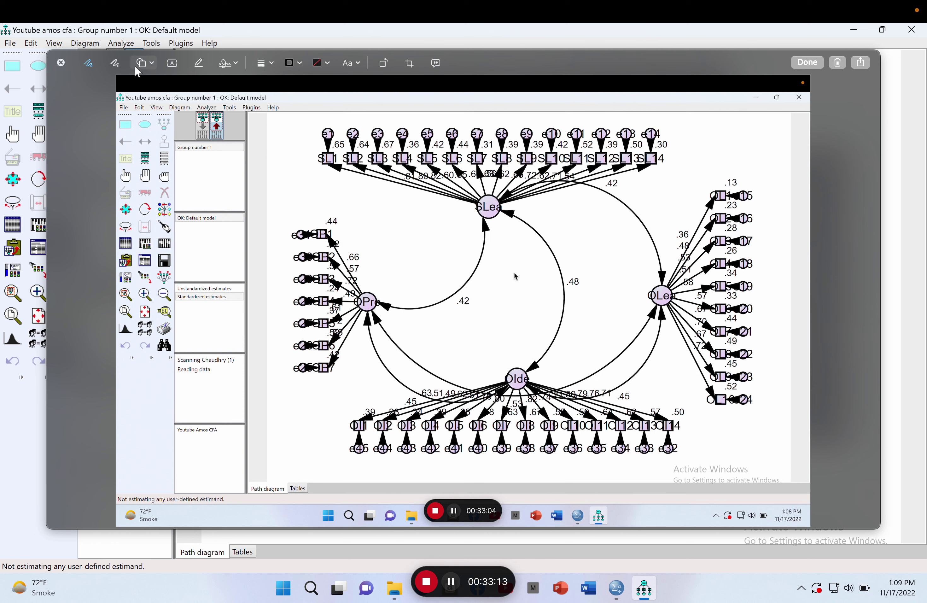
click(410, 63)
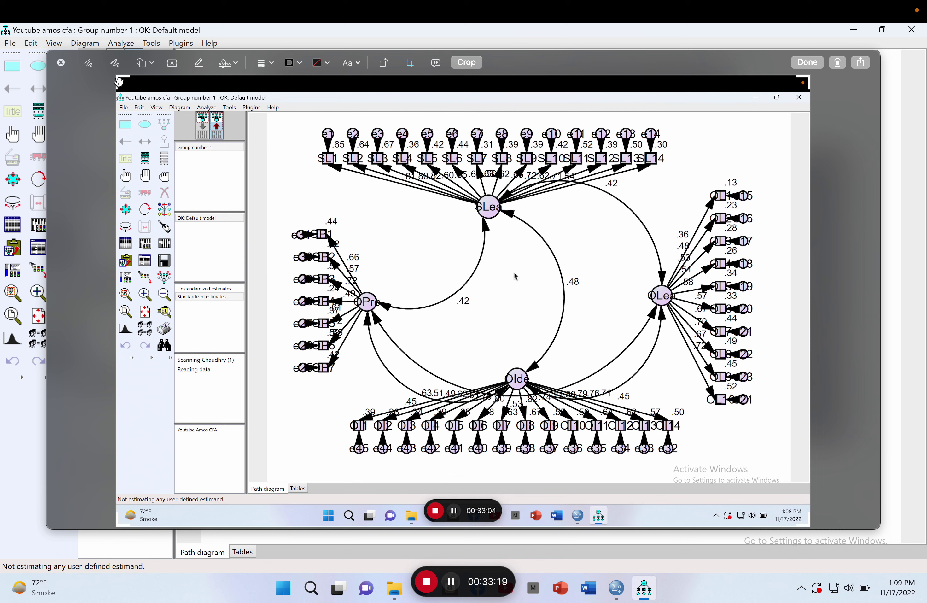
drag(118, 79, 279, 120)
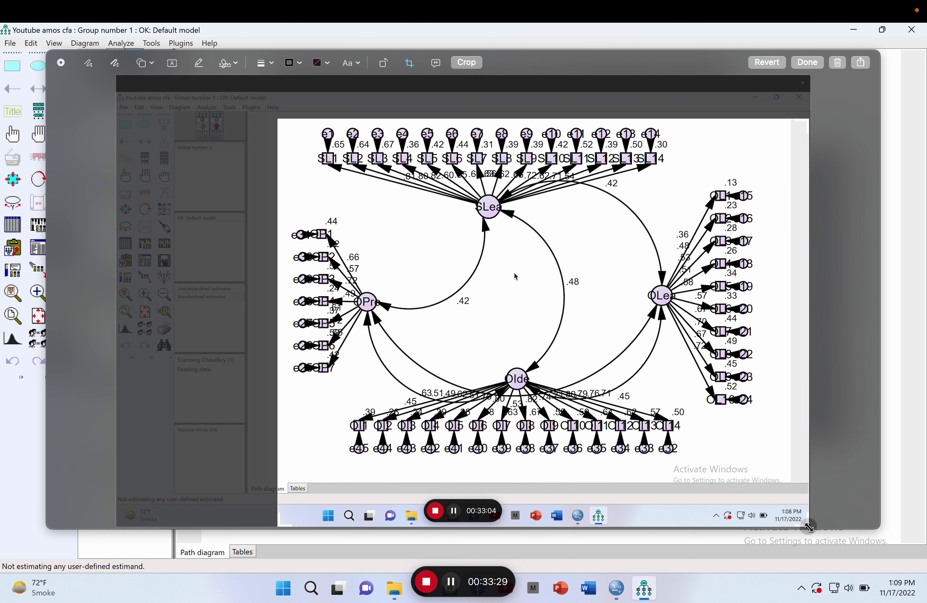
drag(807, 522, 768, 462)
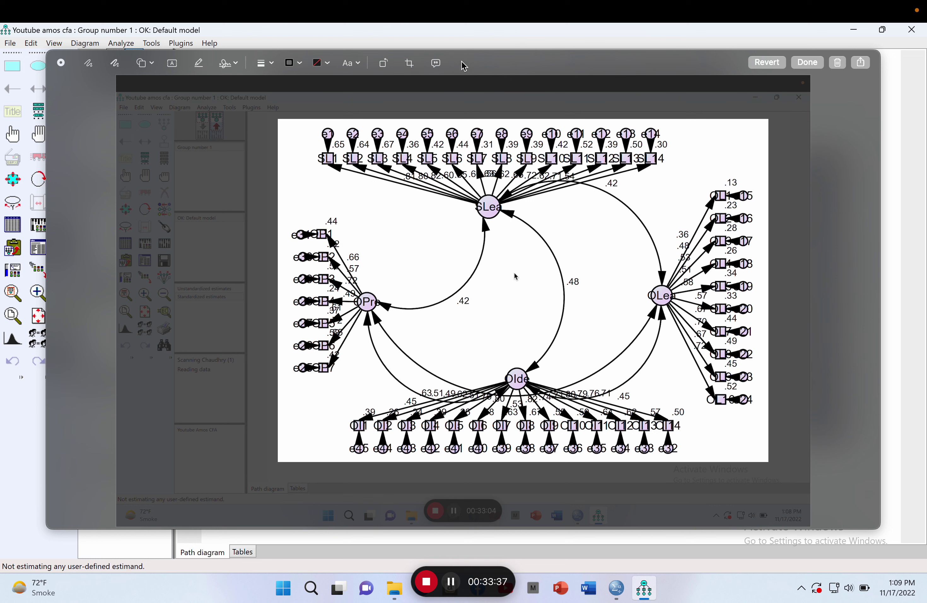
click(813, 64)
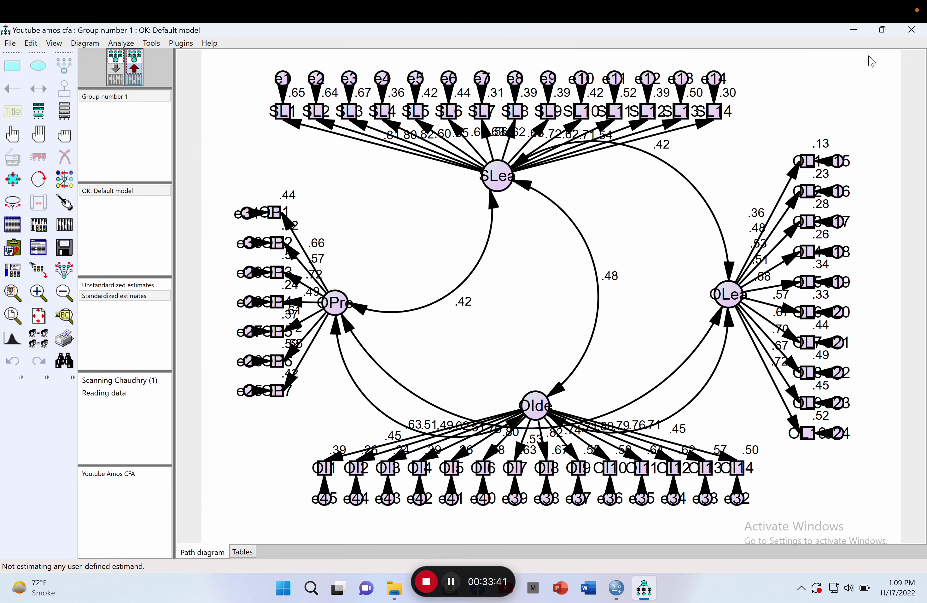
- Minimize the AMOS and SPSS output windows and start opening the screenshot stored on the Windows desktop
click(853, 31)
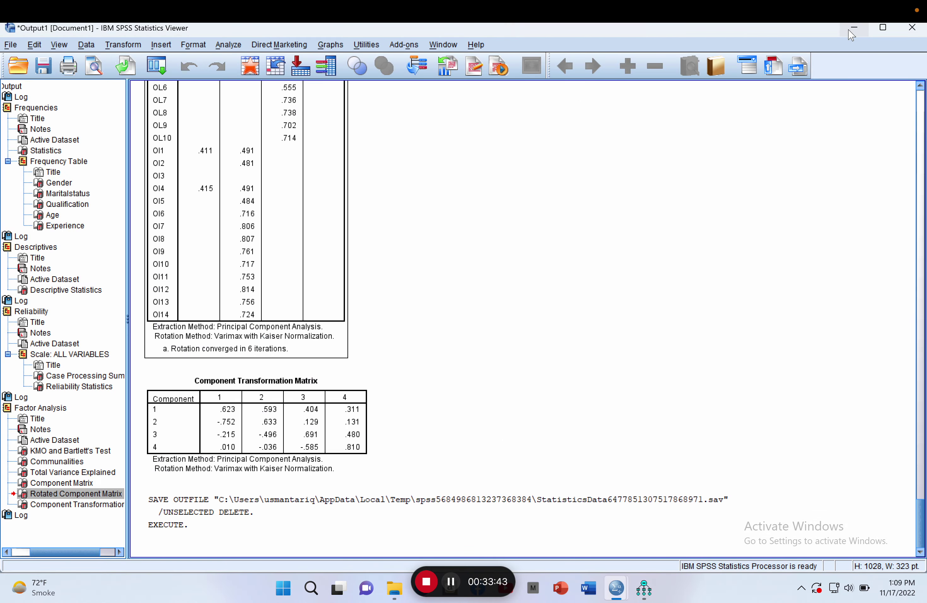
click(852, 30)
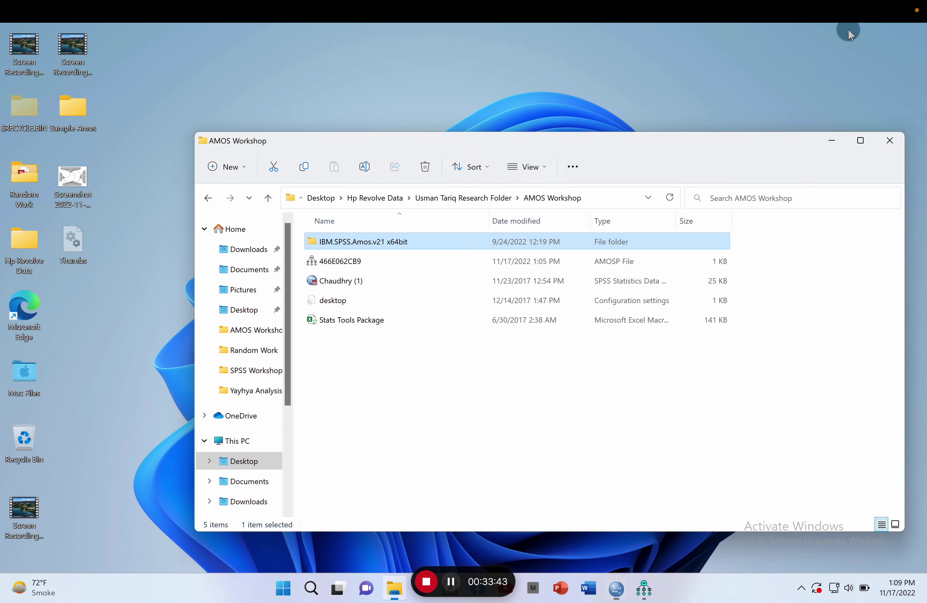
click(74, 183)
double_click(74, 182)
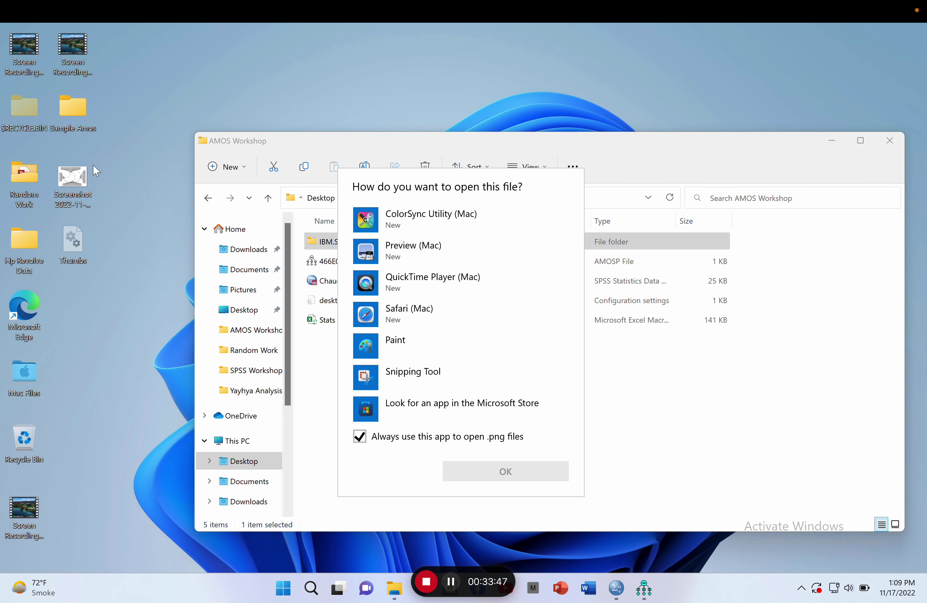
- Open the screenshot in Photos (Mac) without making it the default for .png files, allowing macOS access once
drag(579, 277, 580, 243)
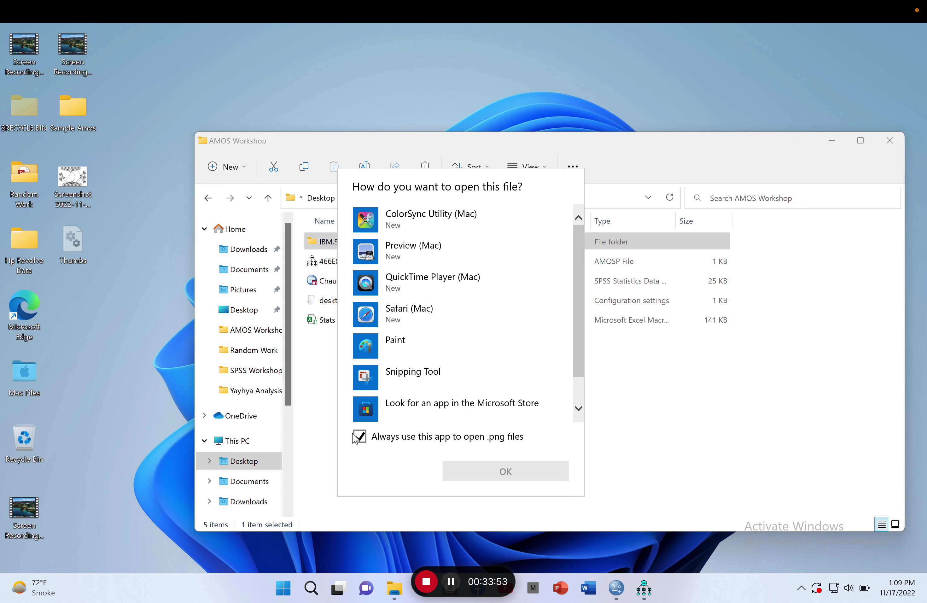
scroll(431, 373, down, 1)
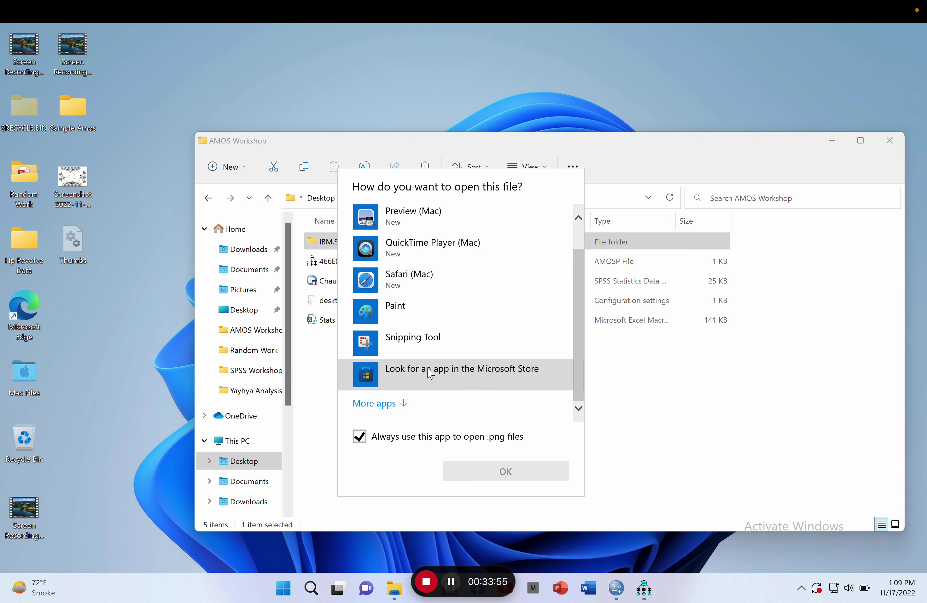
click(399, 404)
scroll(460, 304, down, 3)
scroll(460, 304, down, 12)
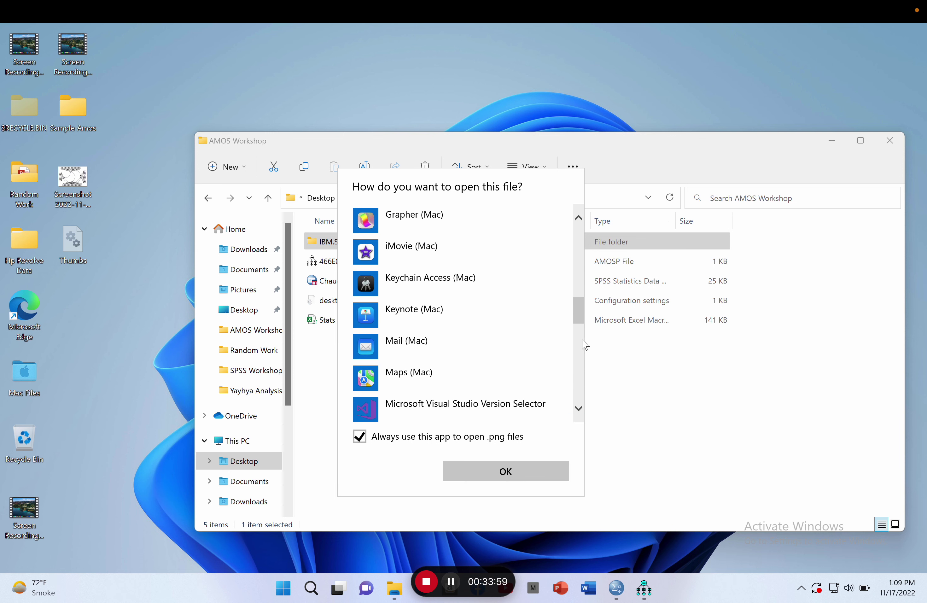
drag(579, 312, 575, 347)
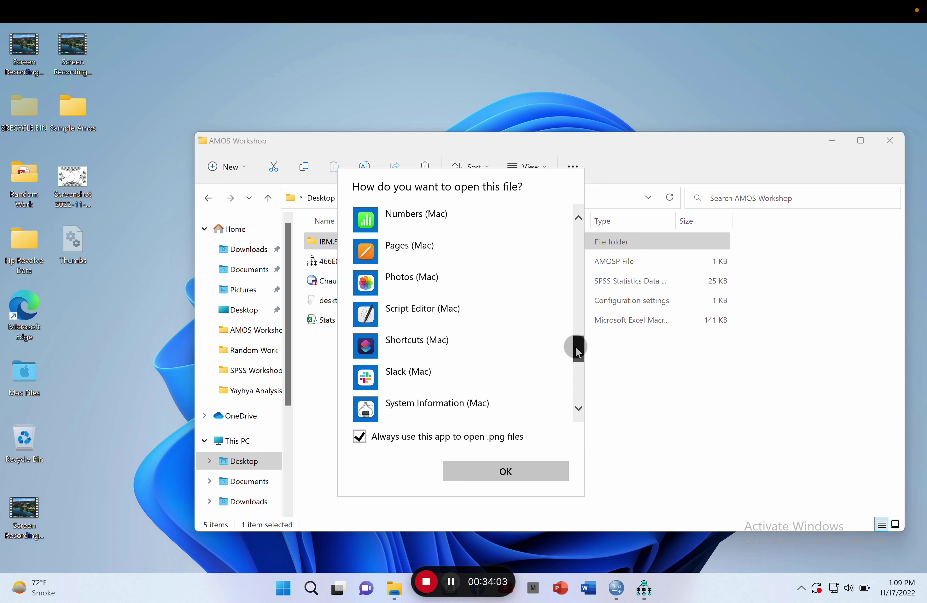
click(430, 281)
click(411, 438)
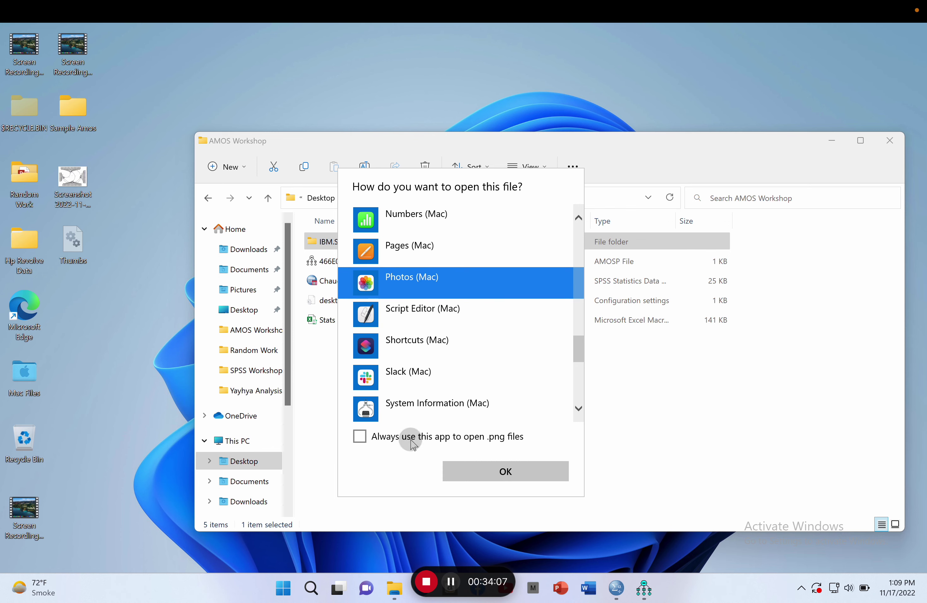
click(477, 473)
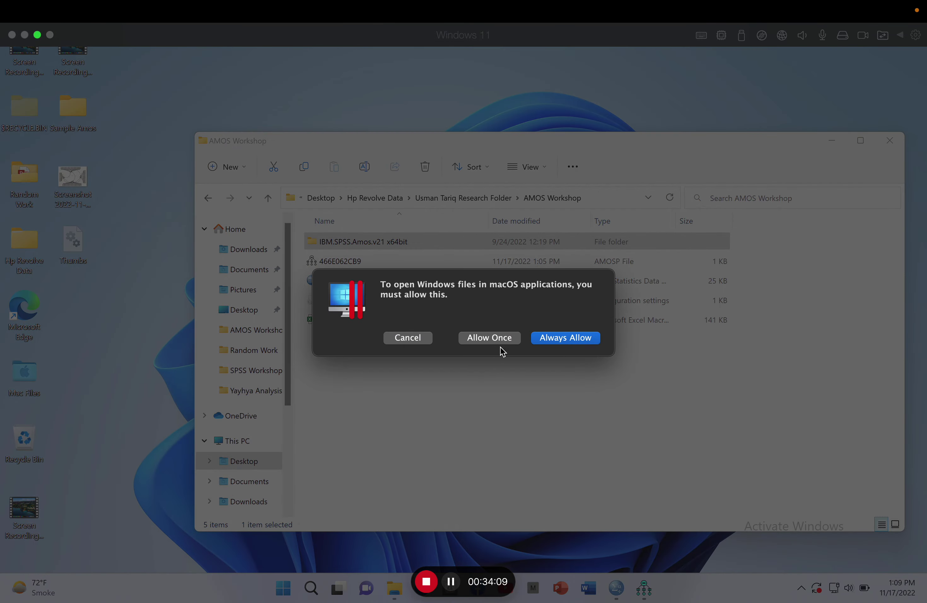
click(501, 346)
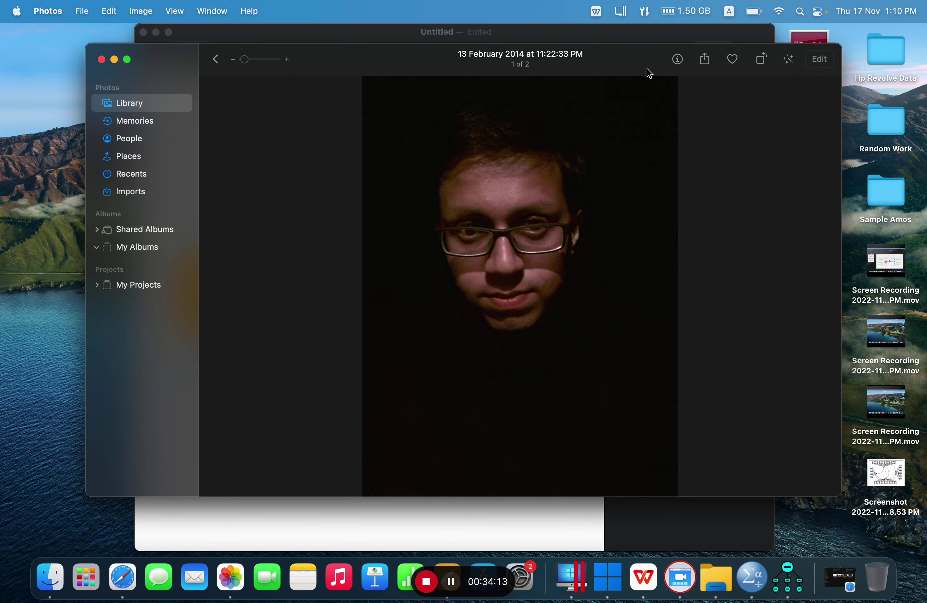
- Close the Photos window and return to the Windows 11 desktop
click(115, 61)
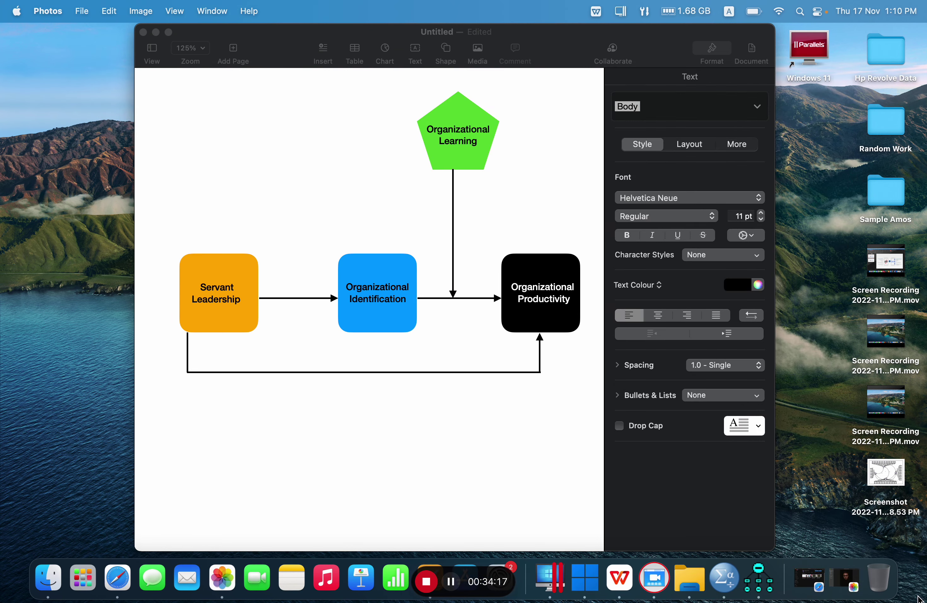
click(846, 579)
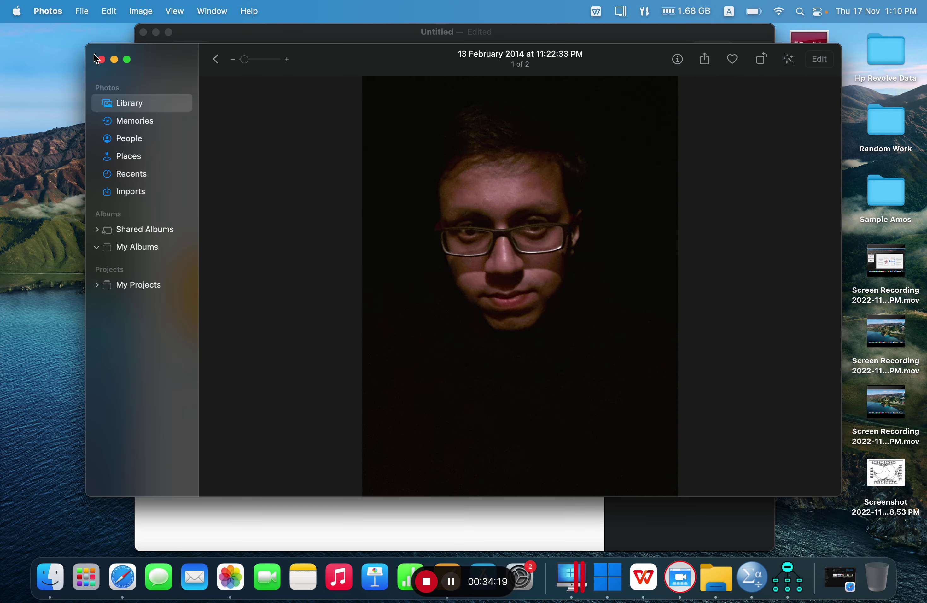
click(97, 60)
key(ctrl+Right)
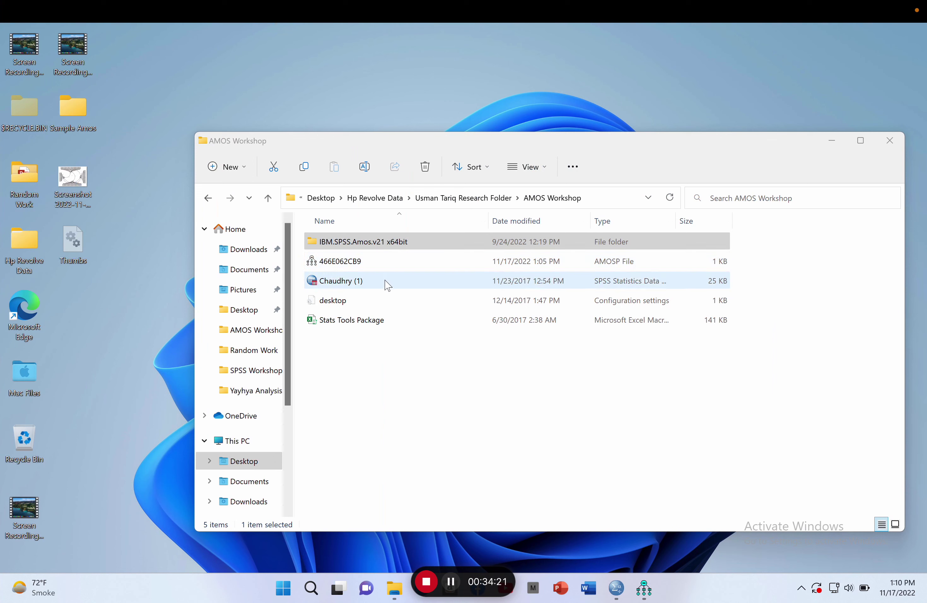
- Open the desktop screenshot in Photos (Mac) again without setting a default, allow access once, and import the duplicate item
double_click(72, 184)
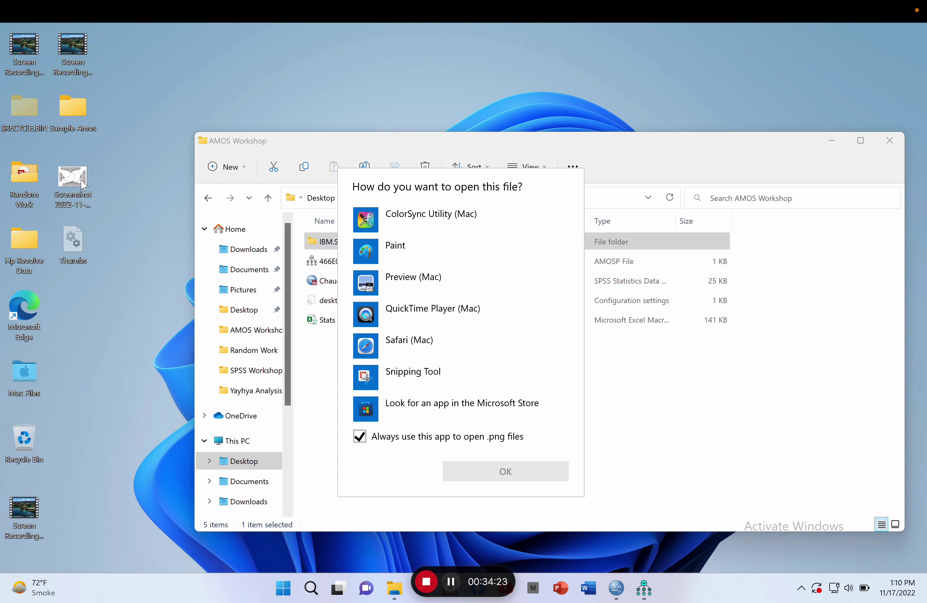
scroll(485, 370, down, 2)
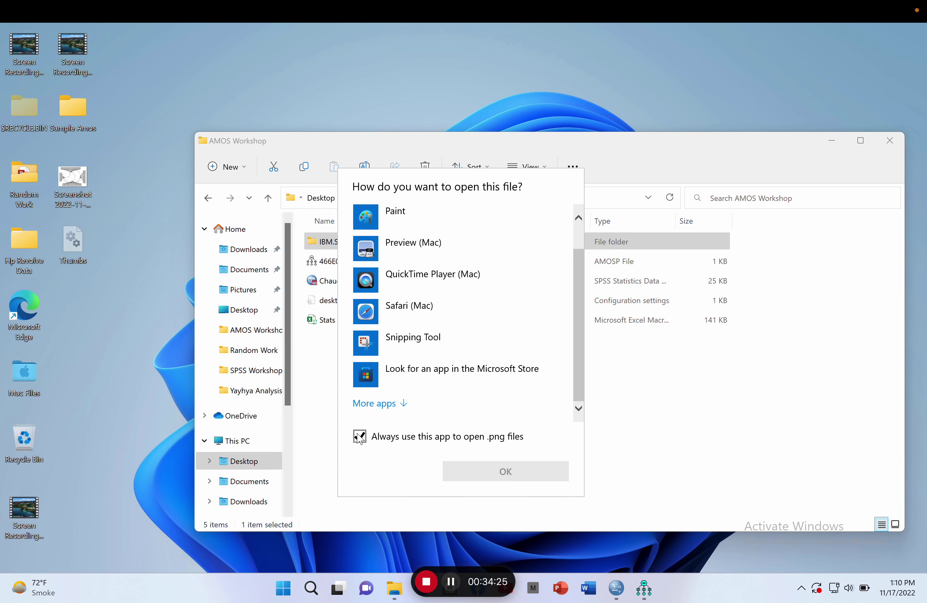
click(399, 407)
scroll(430, 311, down, 5)
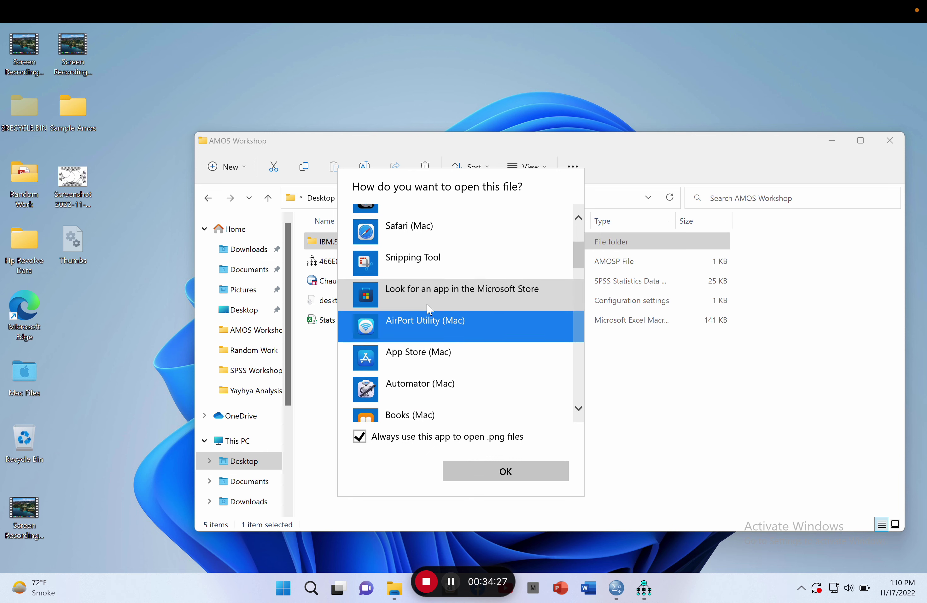
scroll(430, 311, down, 6)
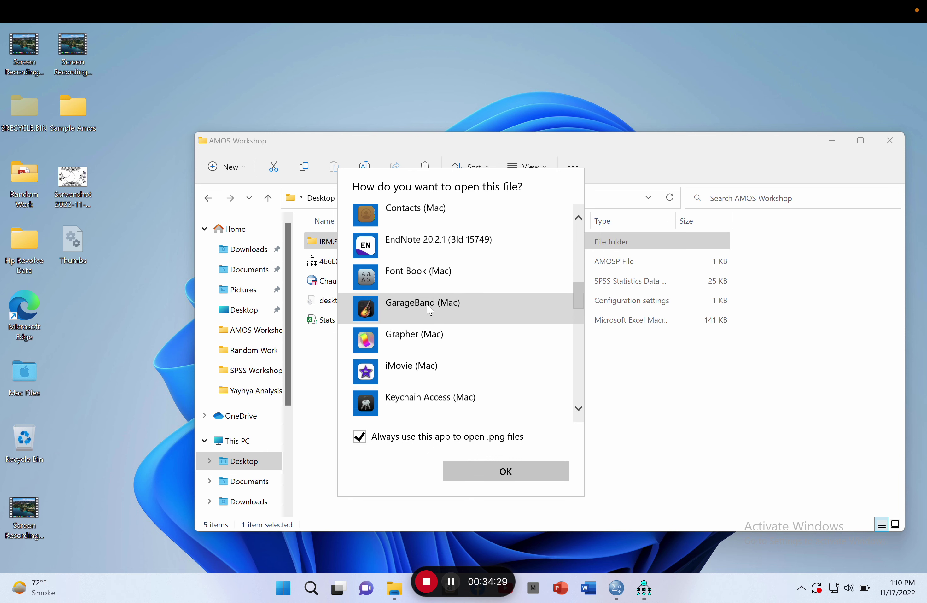
scroll(430, 311, down, 4)
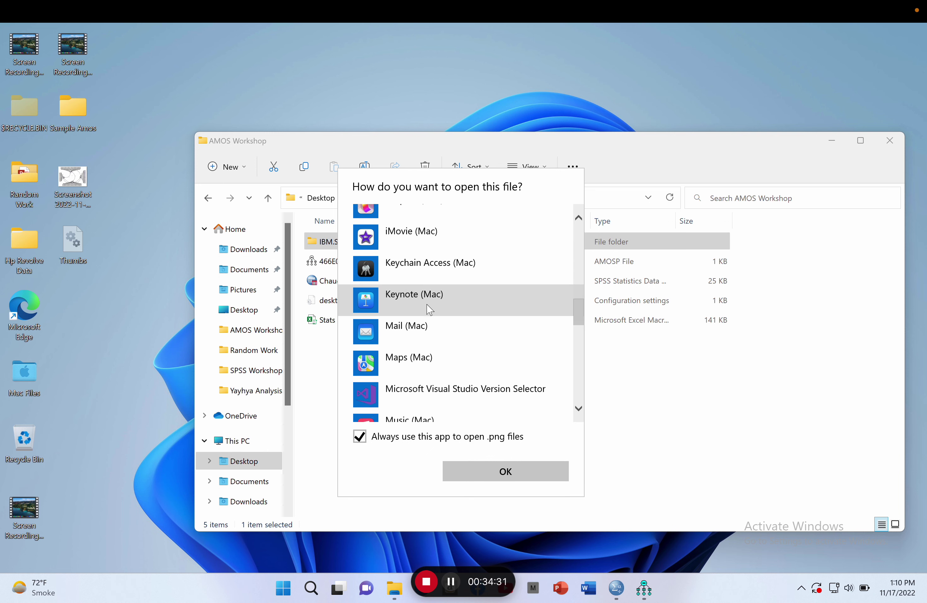
scroll(430, 310, down, 8)
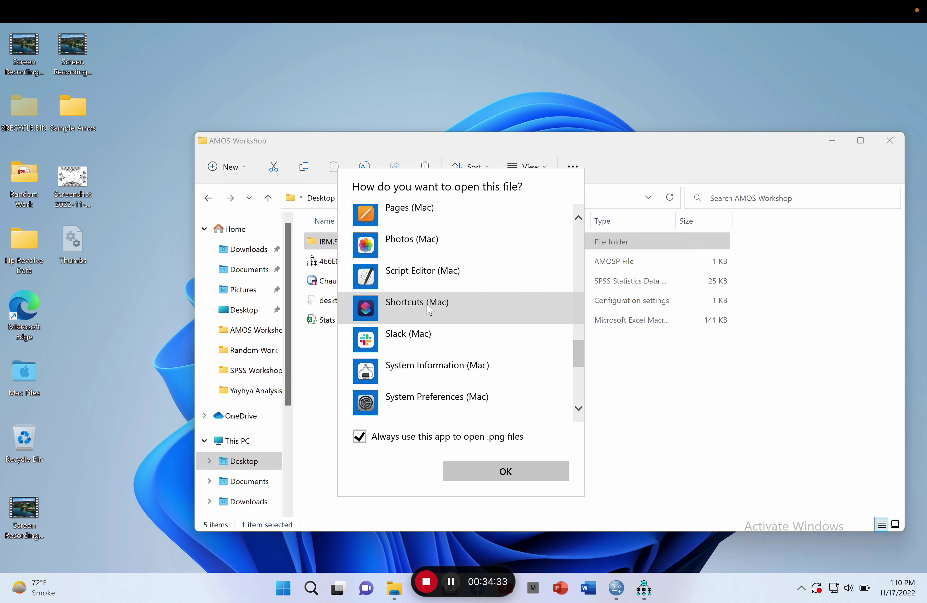
click(437, 244)
click(360, 438)
click(477, 467)
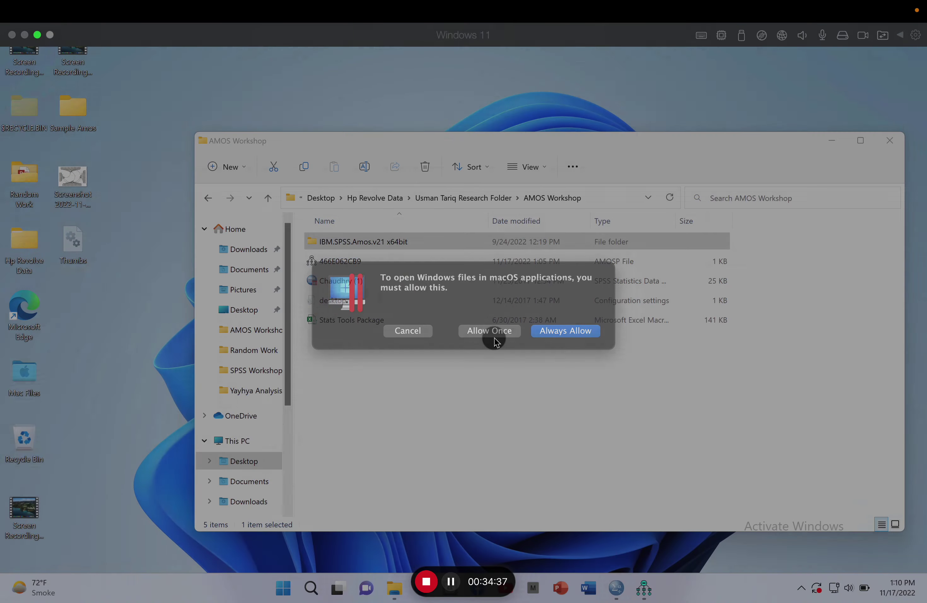
click(494, 338)
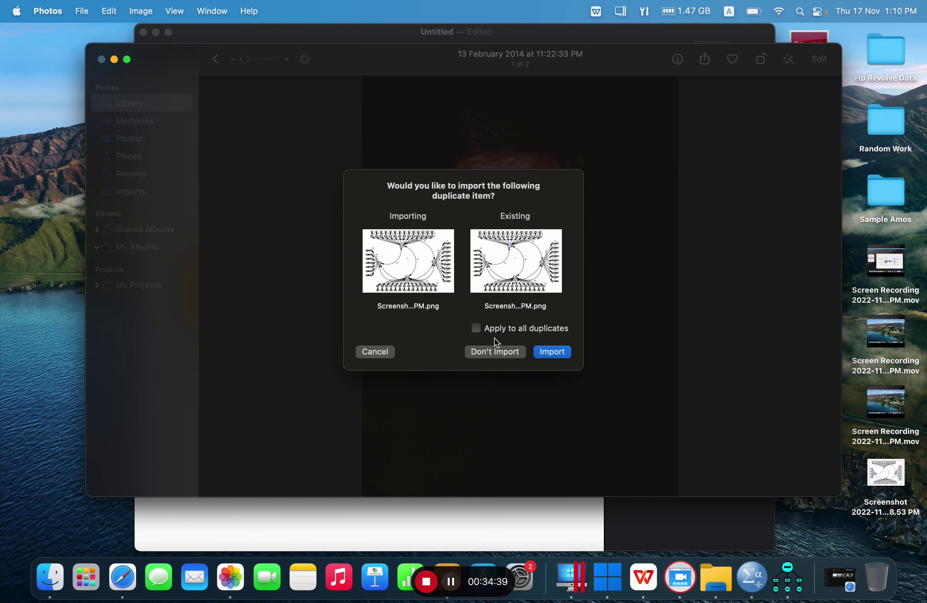
click(551, 352)
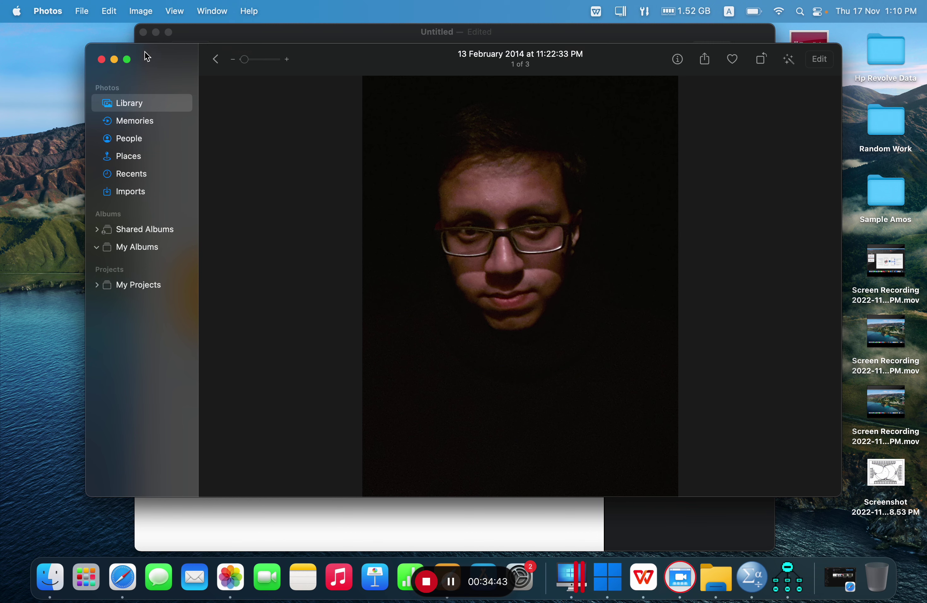
- View the first imported path diagram screenshot in the Photos imports, close Photos, and return to the Windows 11 desktop
click(138, 190)
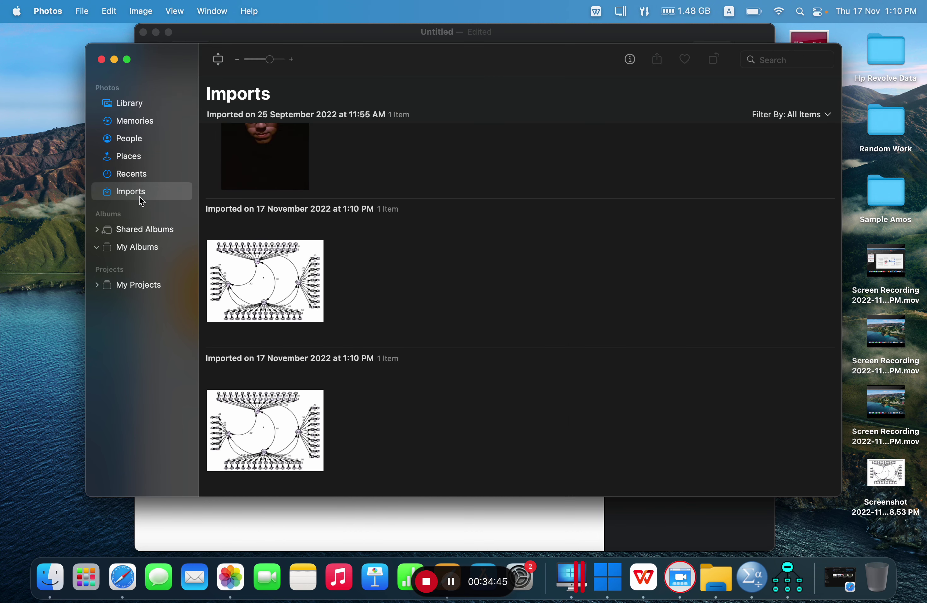
double_click(296, 270)
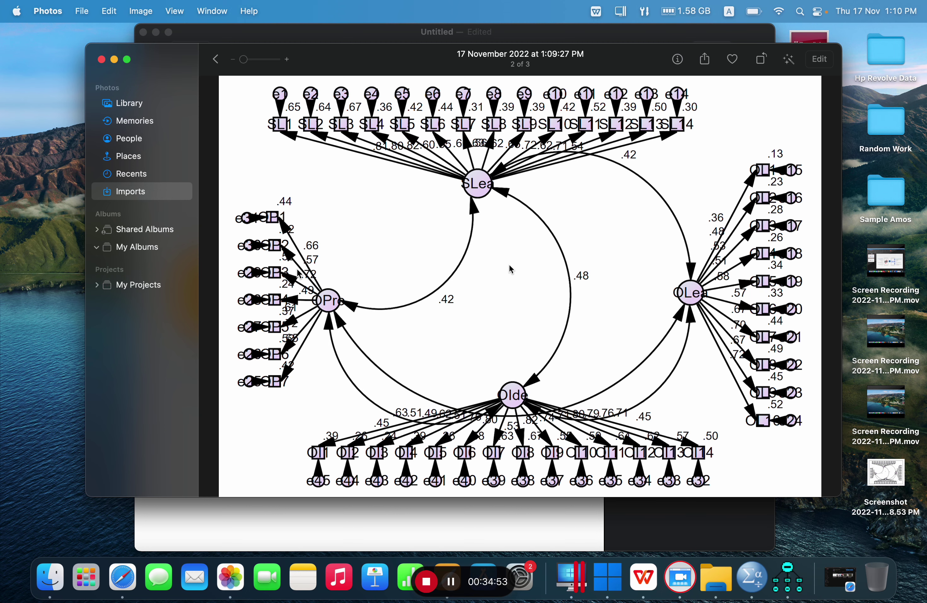
click(102, 60)
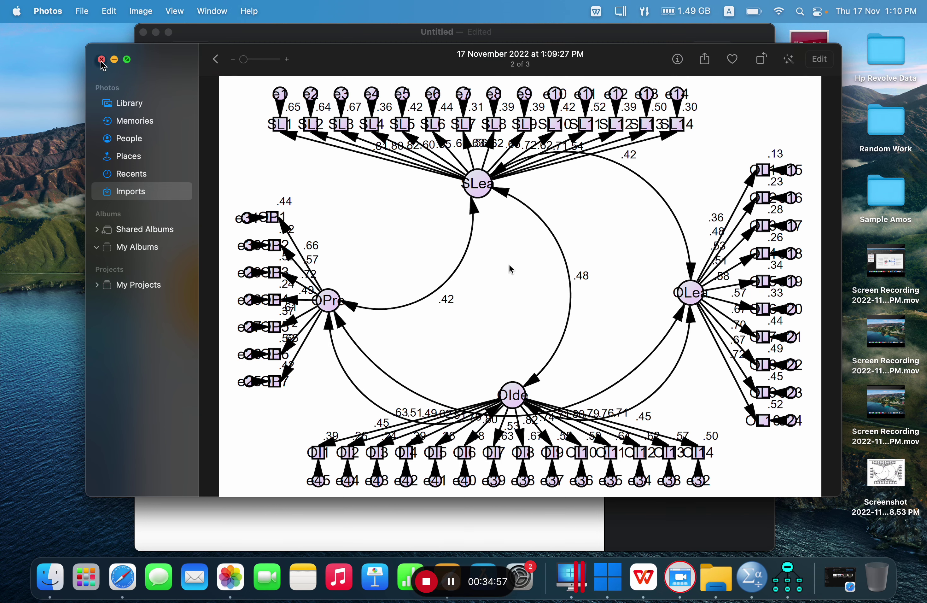
key(ctrl+Right)
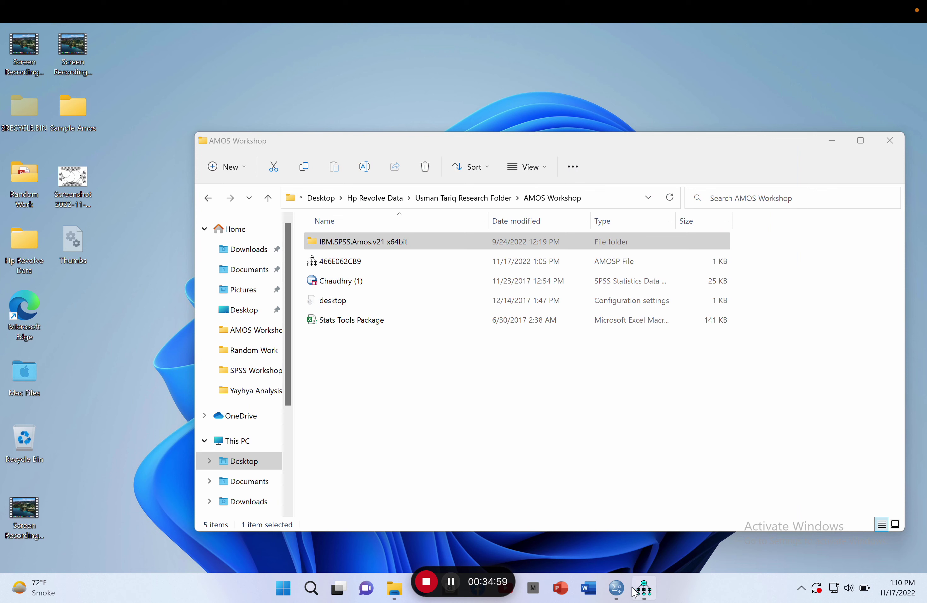
- Switch to the AMOS path diagram, view the input version, and return to the output version with standardized estimates
mouse_move(651, 587)
click(644, 588)
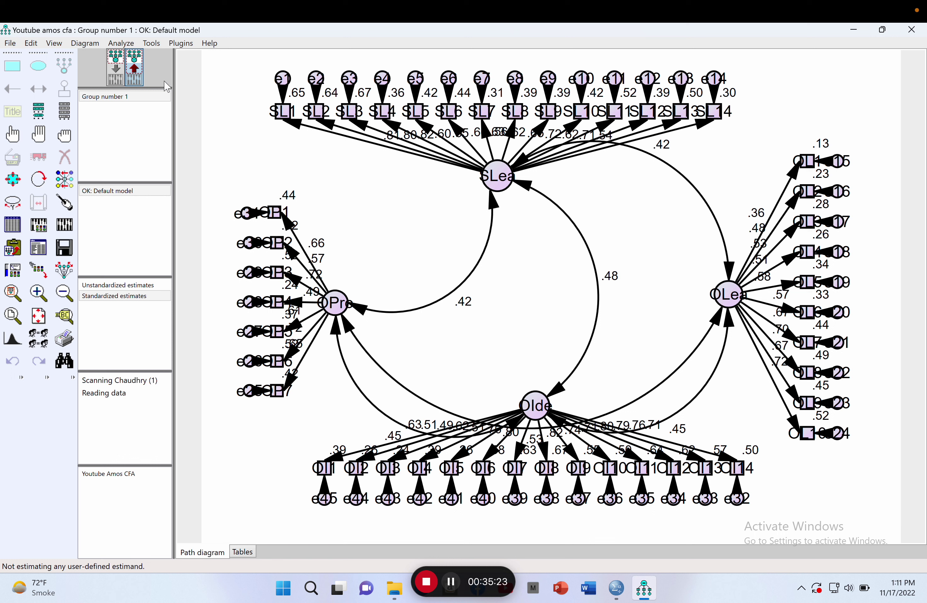
click(119, 73)
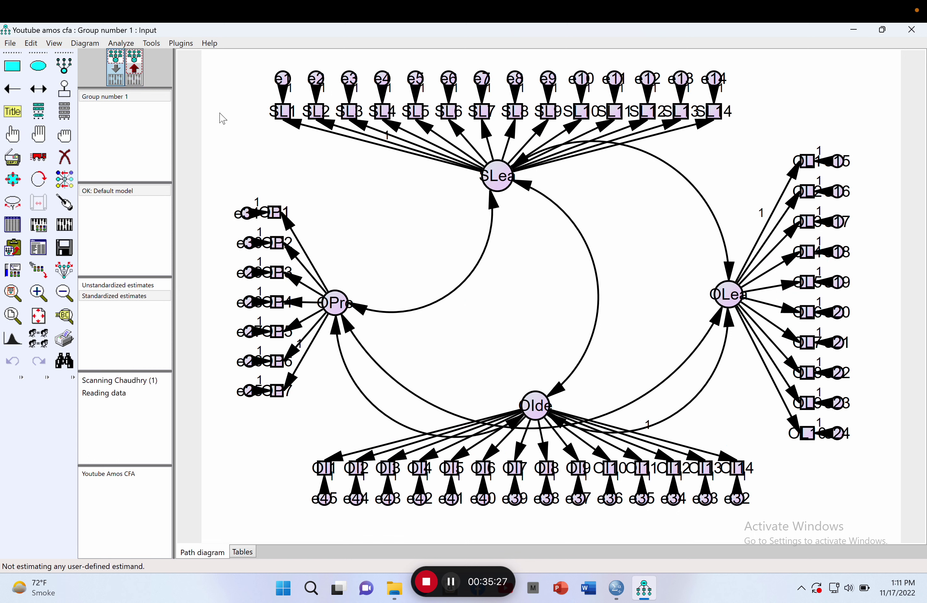
click(138, 77)
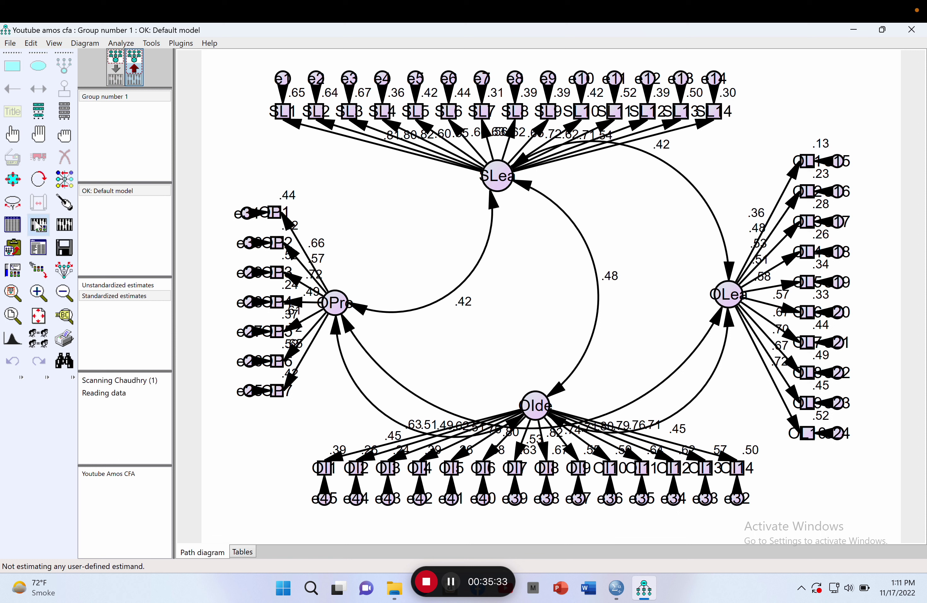
- Open the text output of the estimated model, bring the Amos Output window forward and maximize it
click(43, 251)
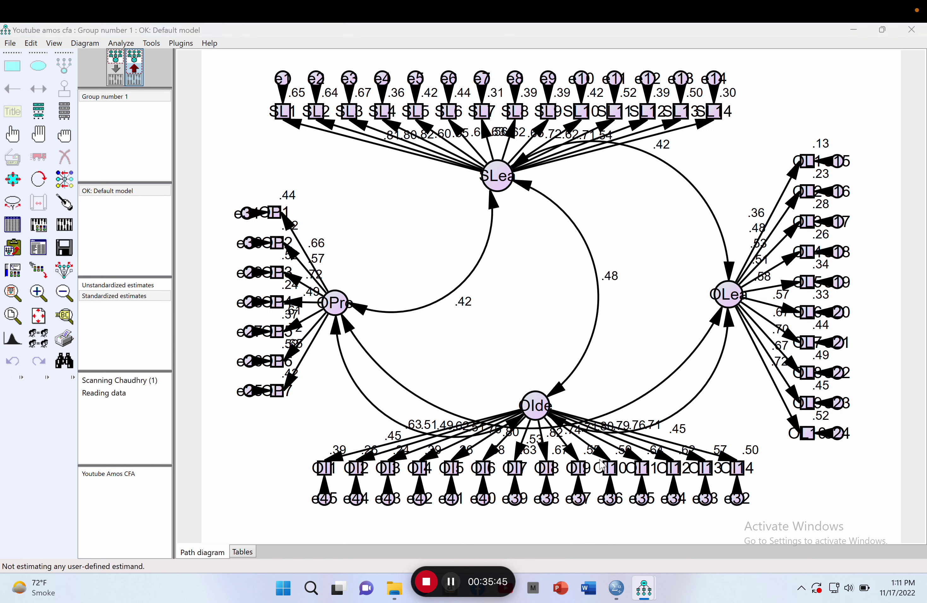
click(642, 587)
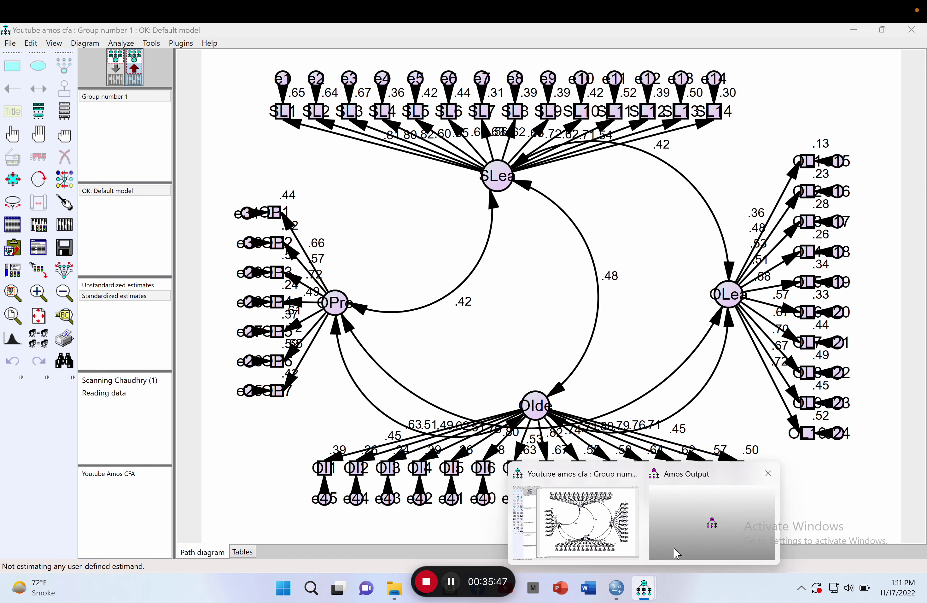
click(694, 540)
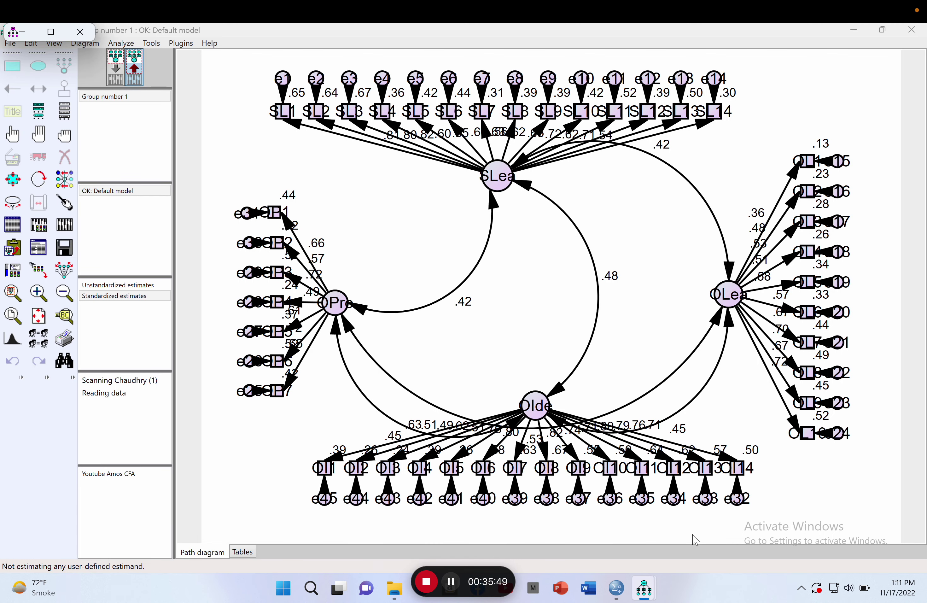
click(50, 32)
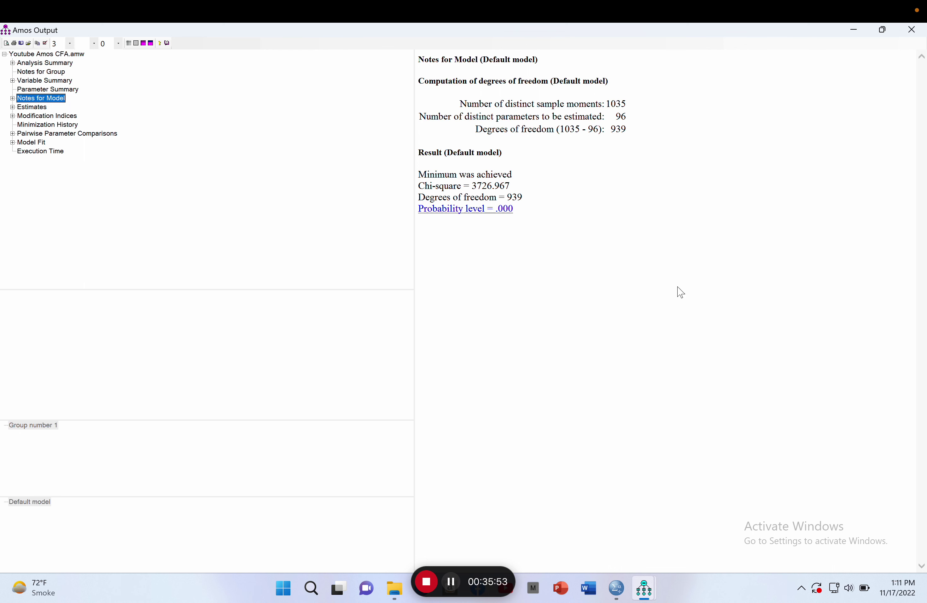
- Review the Model Fit summary, examining the default model's CMIN/DF, GFI, CFI and RMSEA indices
click(29, 146)
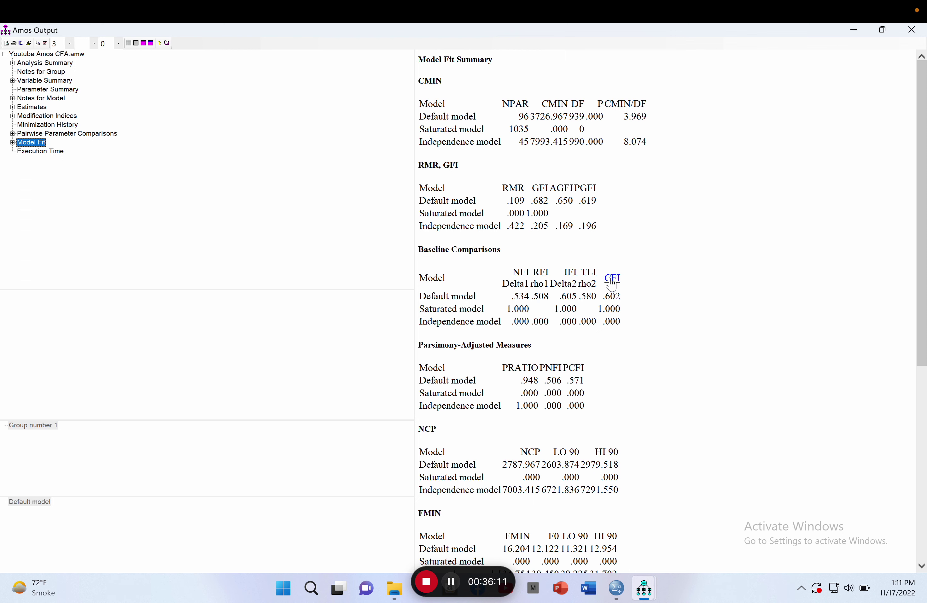
scroll(688, 243, down, 3)
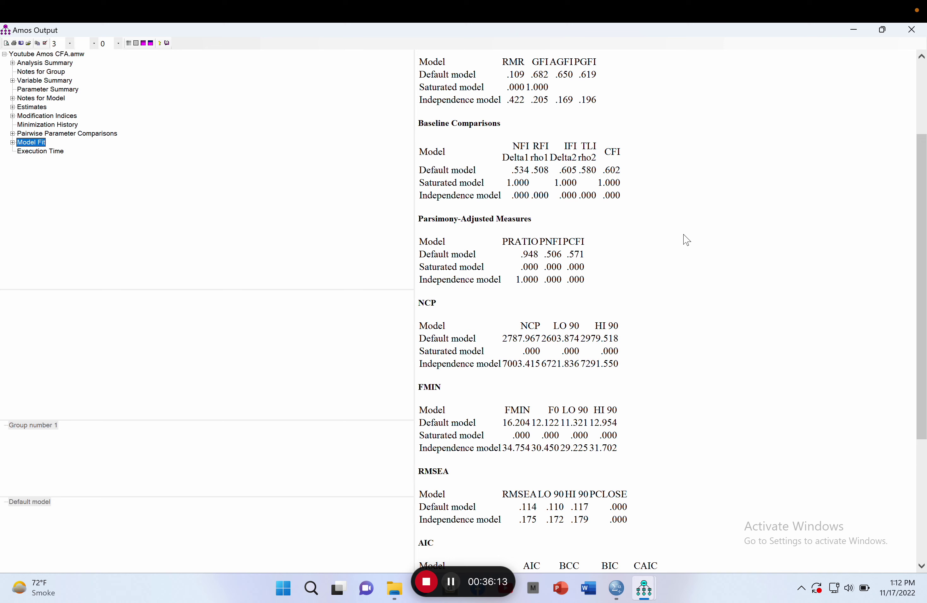
scroll(687, 240, down, 3)
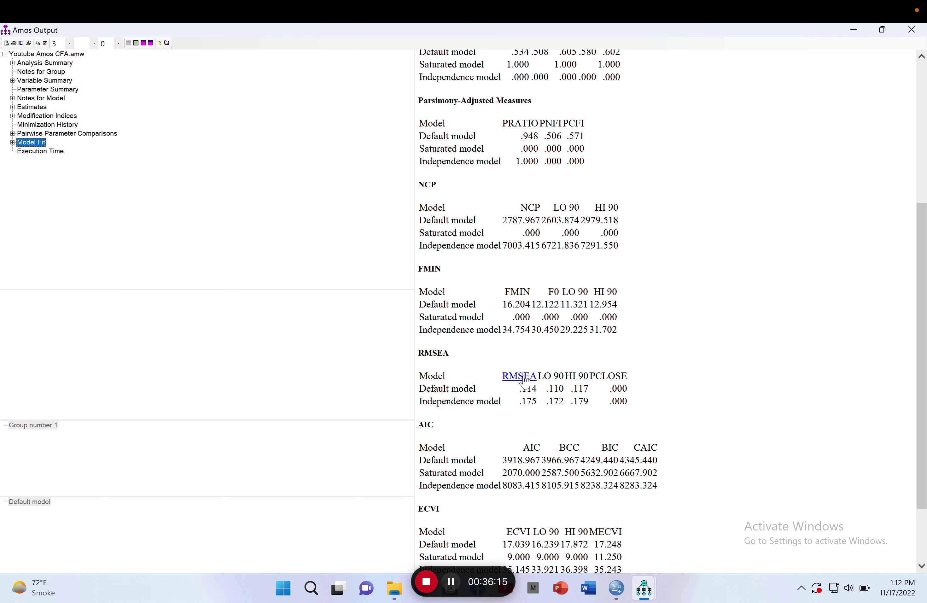
scroll(710, 247, up, 6)
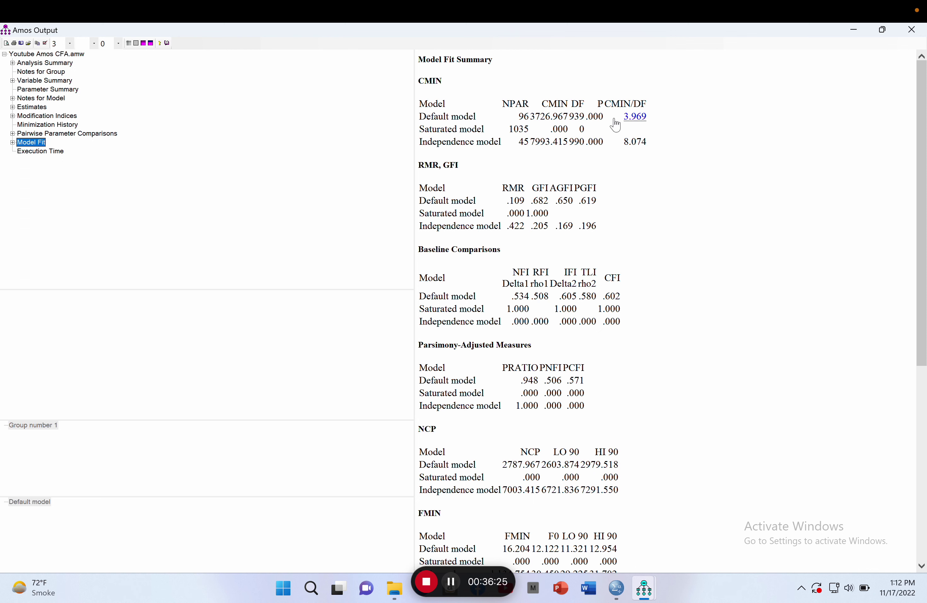
- Review the Model Fit Summary for the default model, checking CMIN/DF, GFI, the baseline comparisons and RMSEA
scroll(689, 129, down, 2)
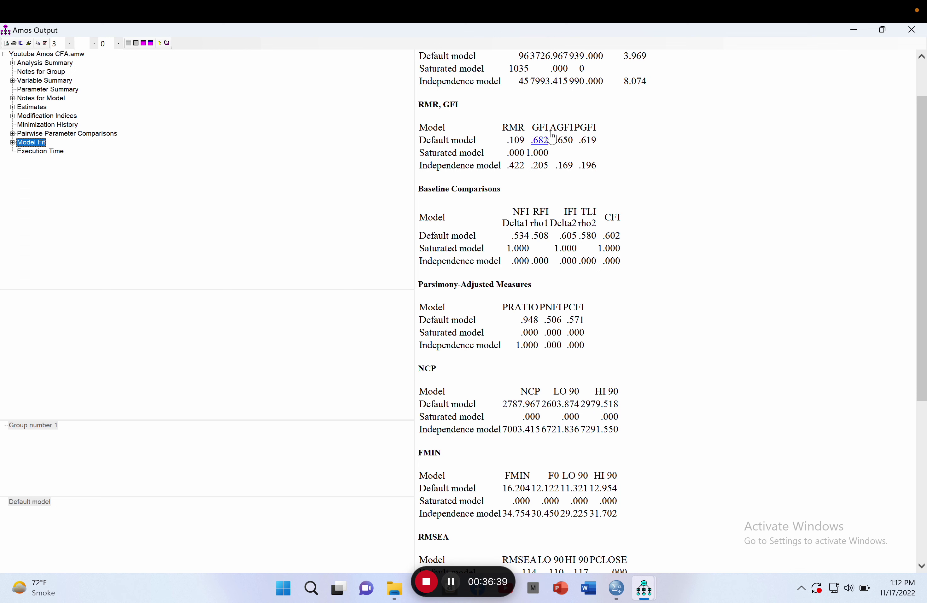
scroll(699, 174, down, 1)
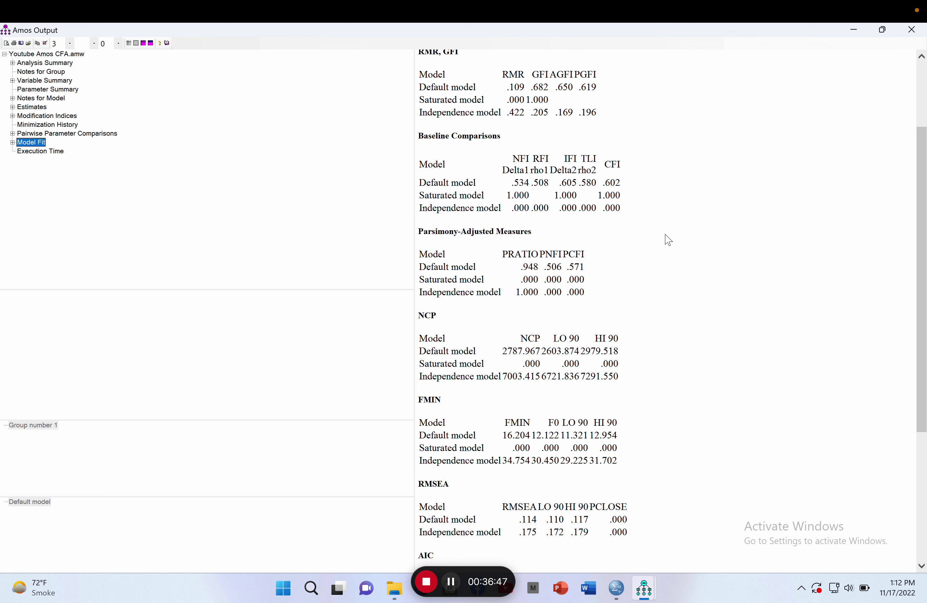
scroll(666, 240, down, 2)
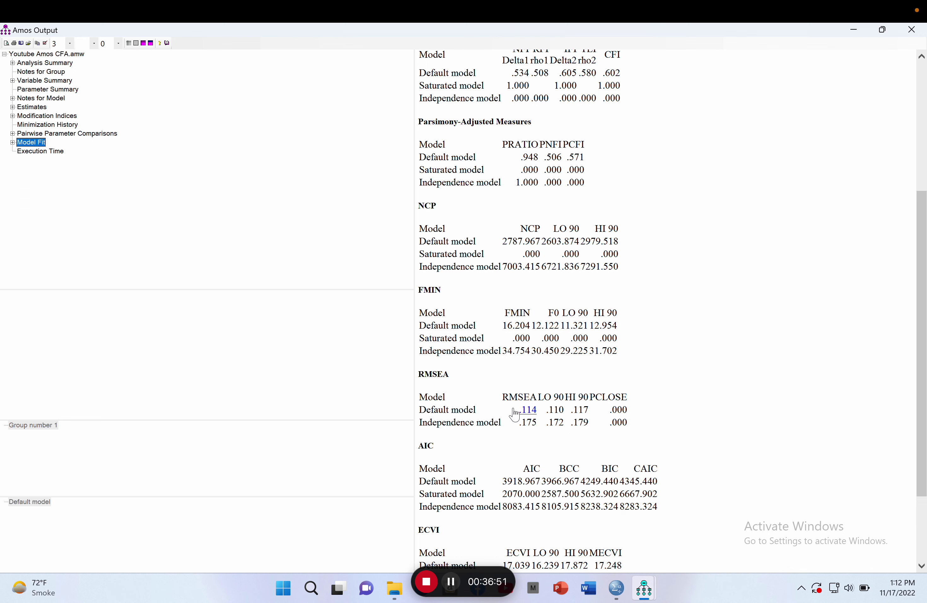
scroll(709, 243, up, 4)
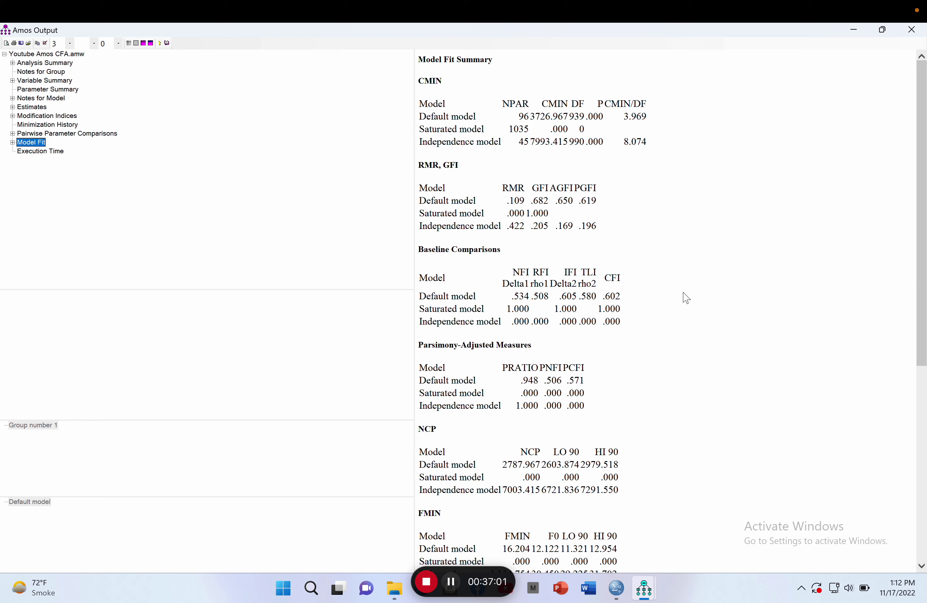
scroll(683, 297, down, 5)
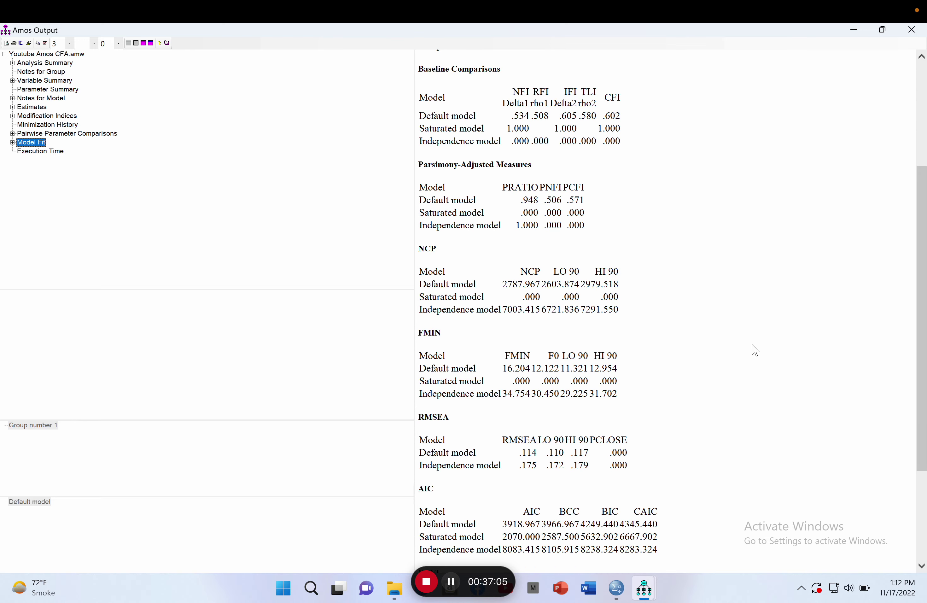
scroll(756, 350, up, 5)
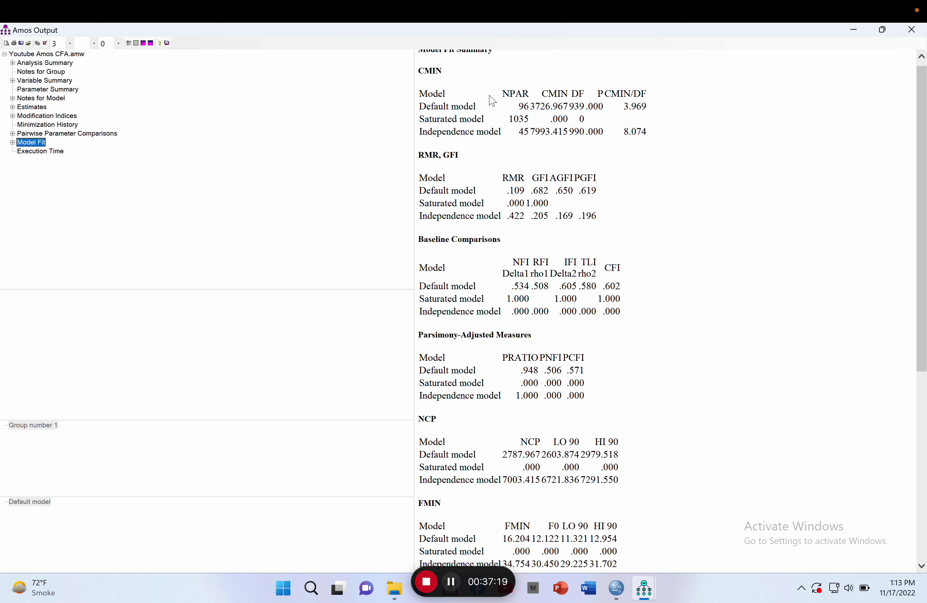
scroll(444, 177, up, 1)
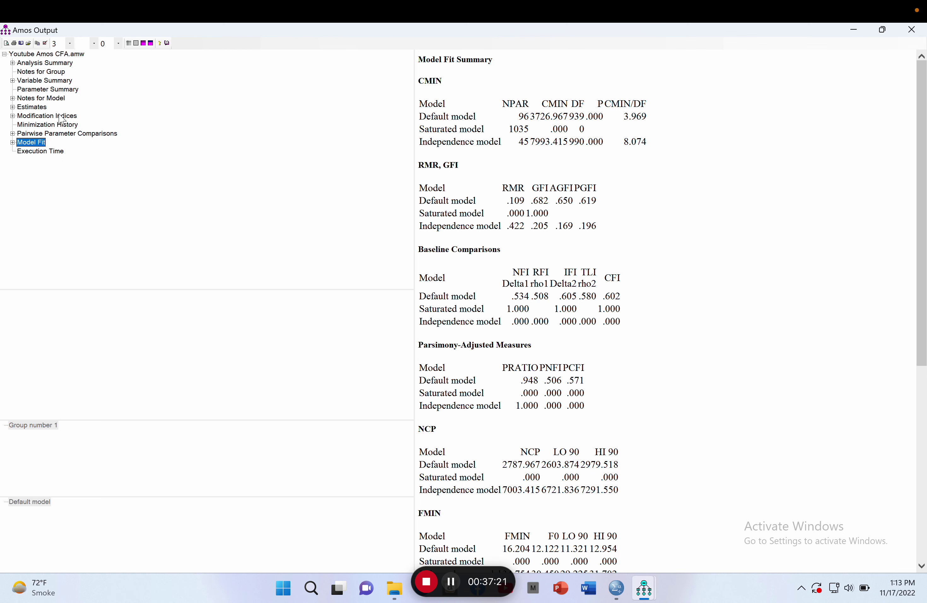
- Open the Modification Indices output, and return to the path diagram in its input view
click(31, 119)
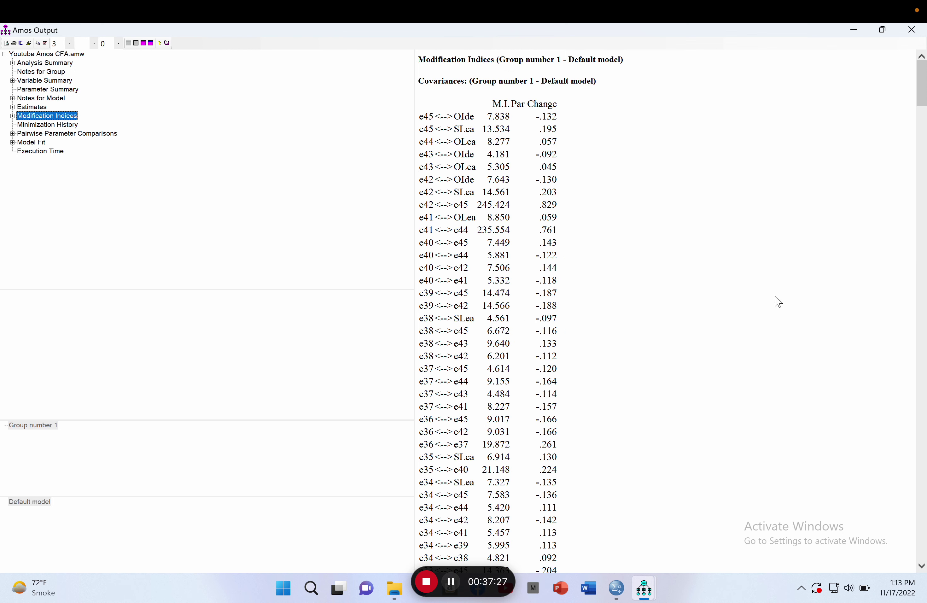
drag(922, 94, 922, 97)
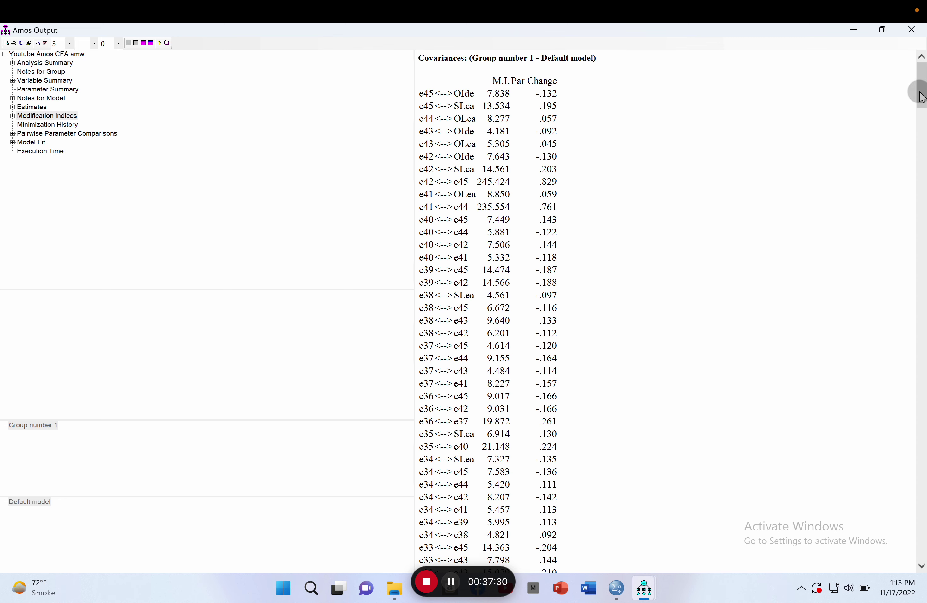
click(854, 29)
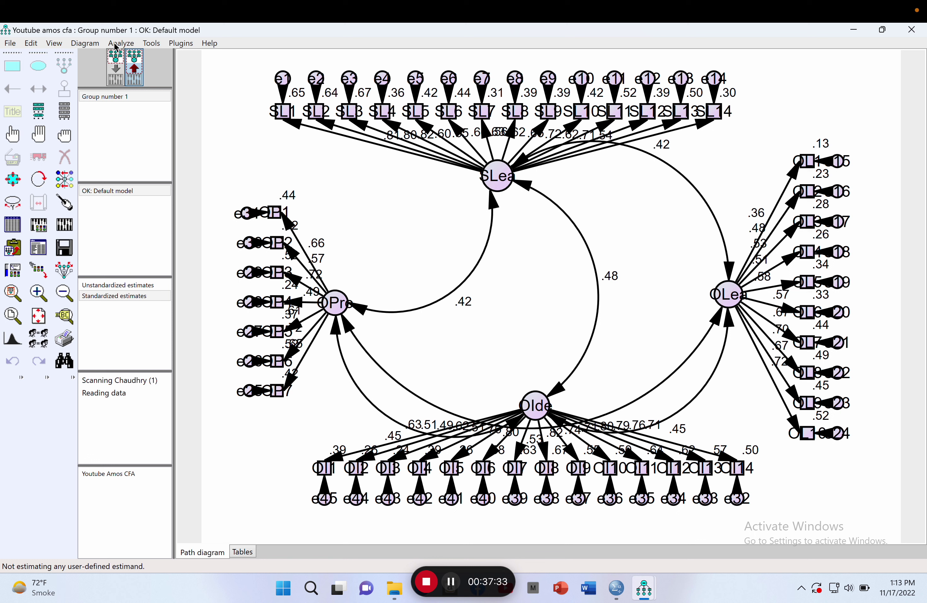
click(116, 68)
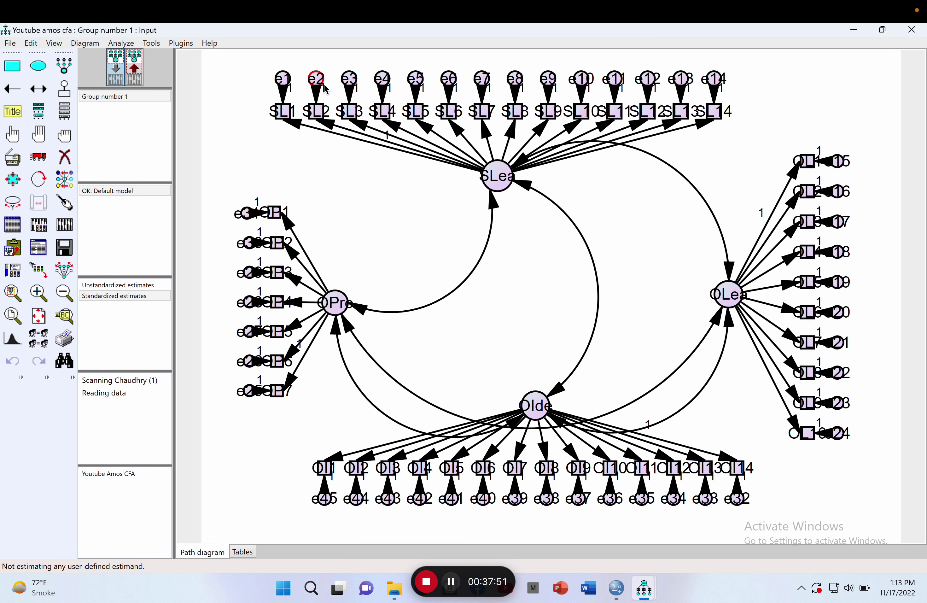
- Examine the covariance modification indices from e45 to e1 for error-term pairs with the highest M.I. values
mouse_move(644, 589)
click(690, 535)
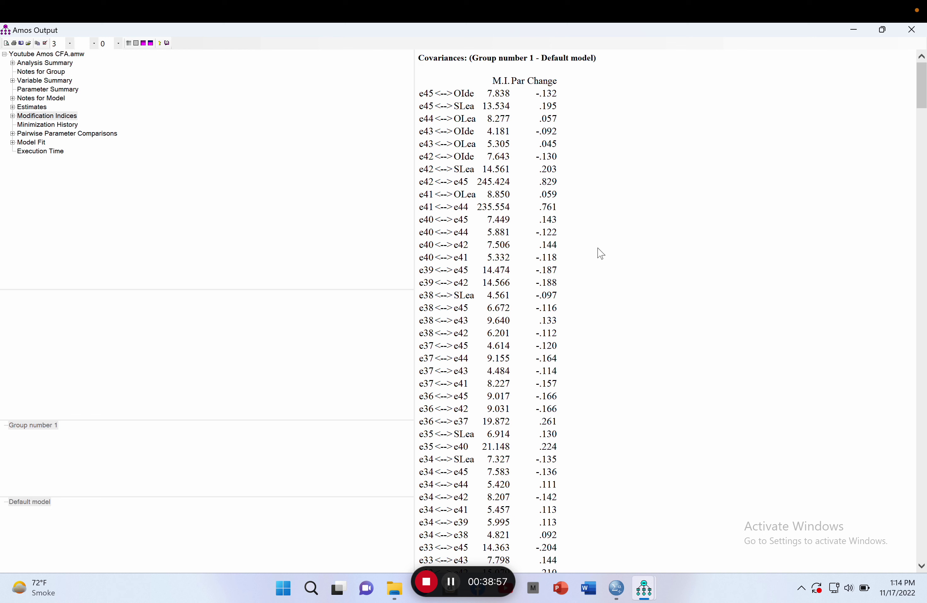
scroll(601, 254, down, 8)
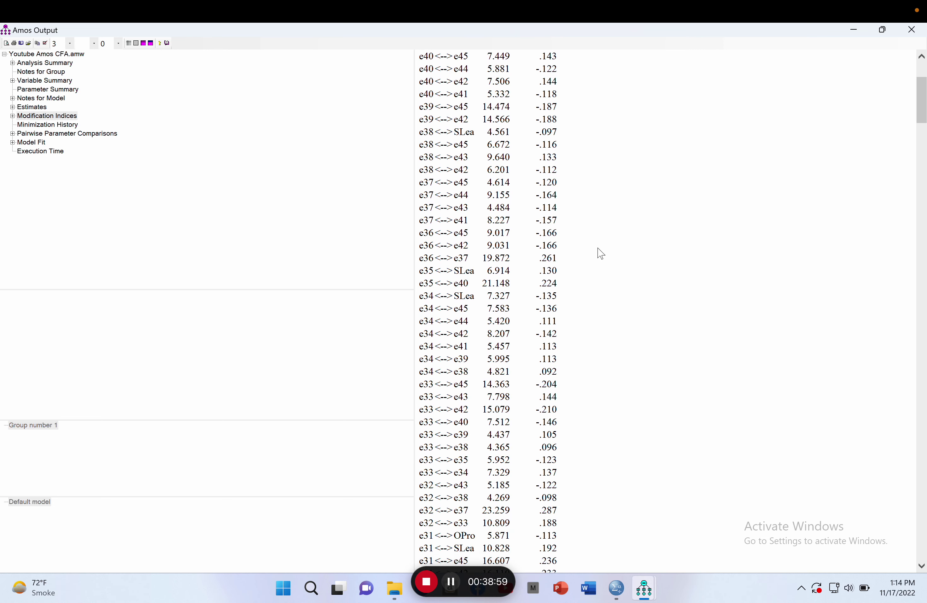
scroll(601, 254, down, 8)
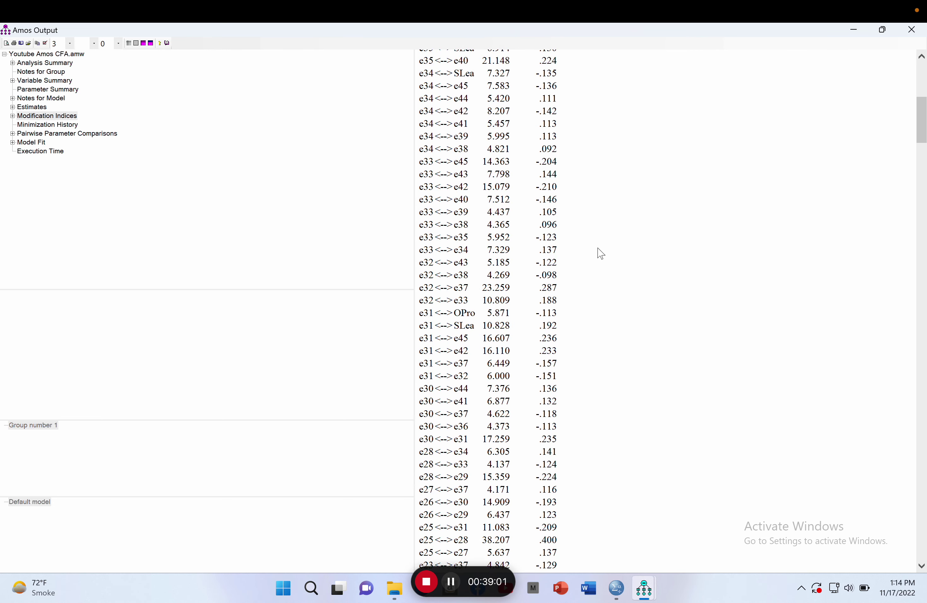
scroll(602, 254, down, 13)
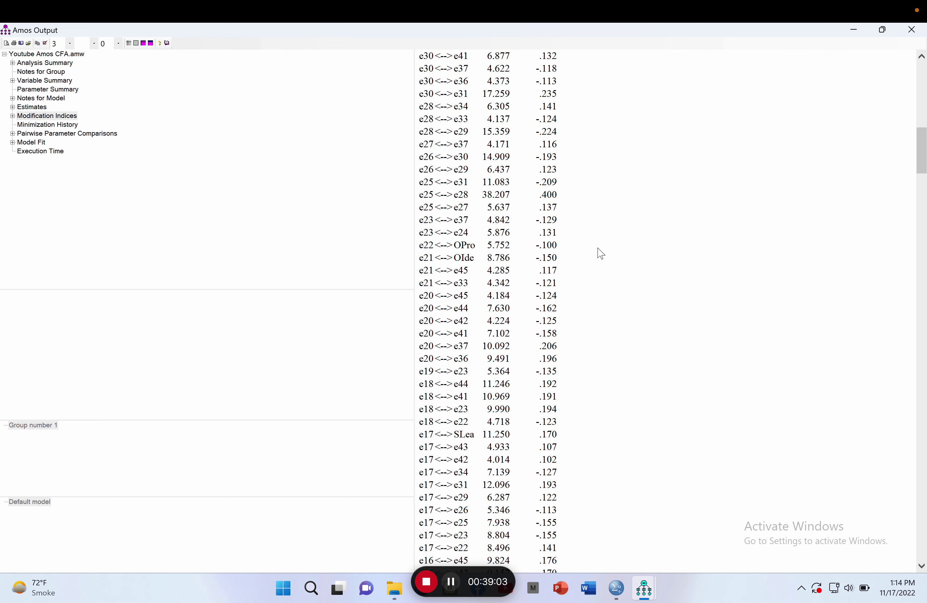
scroll(601, 254, down, 11)
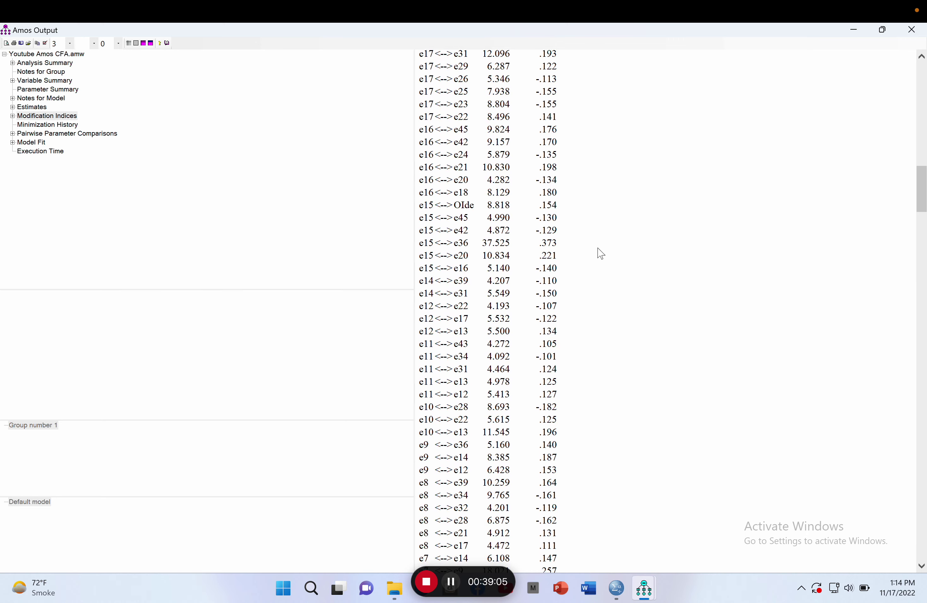
scroll(602, 254, down, 6)
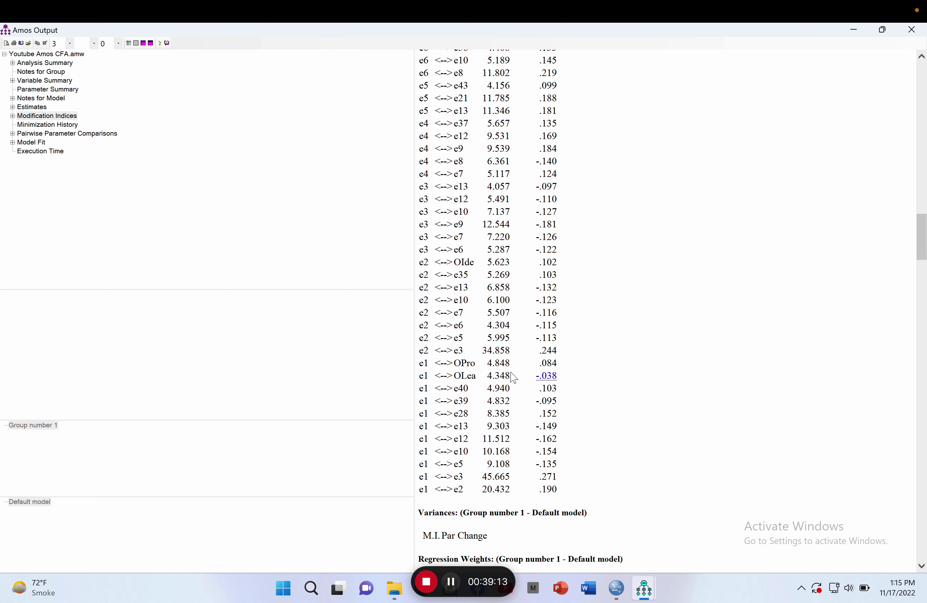
scroll(633, 345, up, 9)
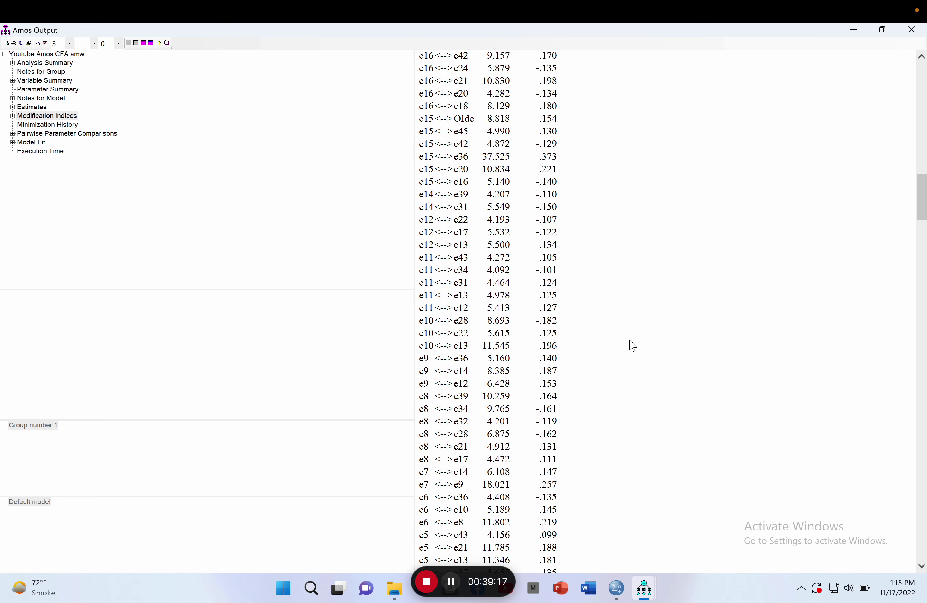
scroll(607, 190, up, 9)
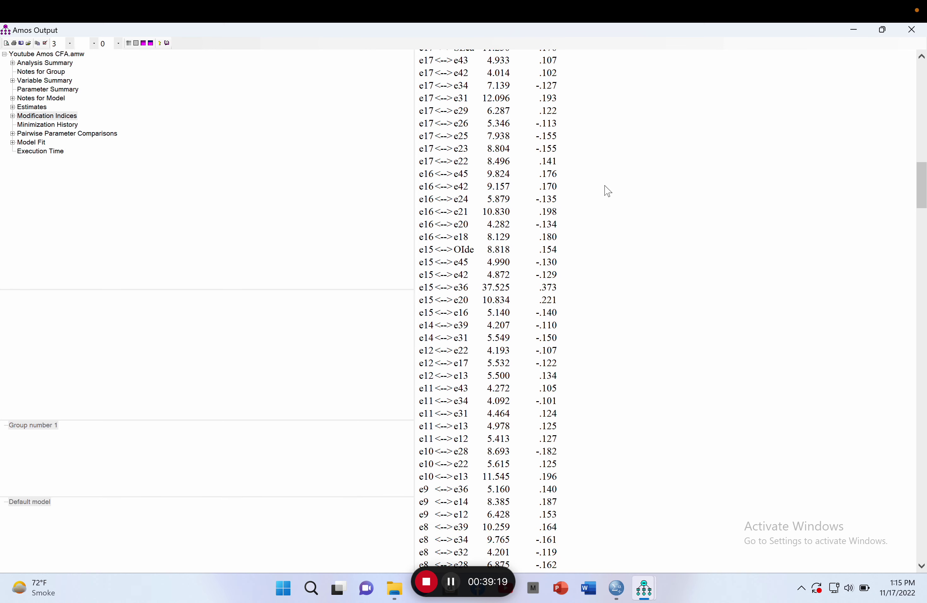
scroll(608, 191, up, 5)
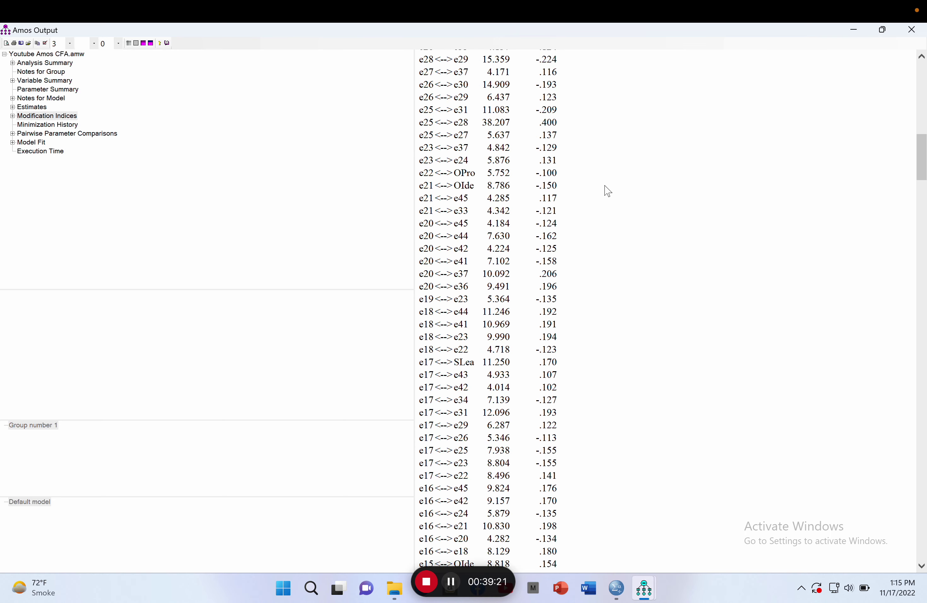
scroll(652, 175, up, 9)
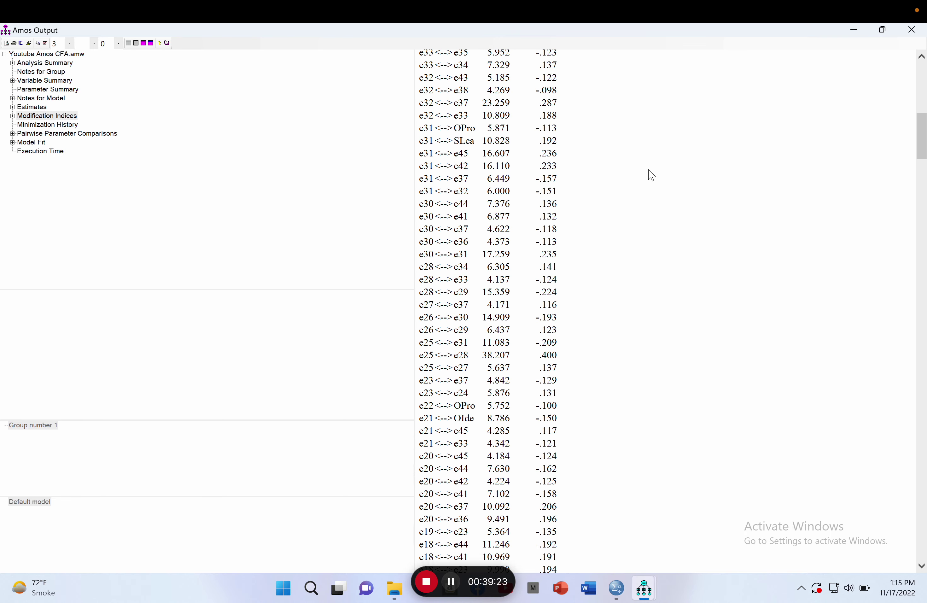
scroll(652, 175, up, 10)
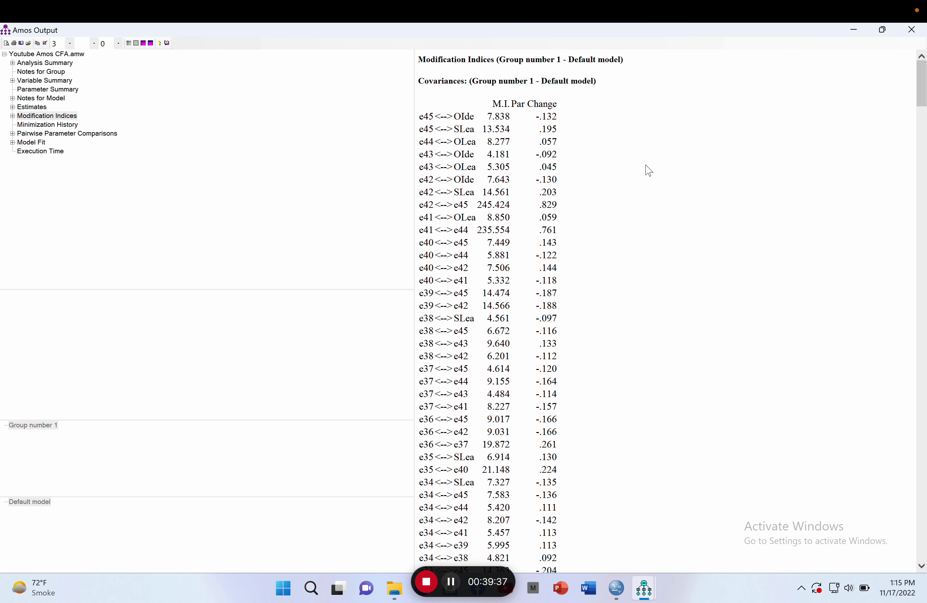
- Draw a covariance between error terms e42 and e45 under the OIde items in the path diagram
click(853, 29)
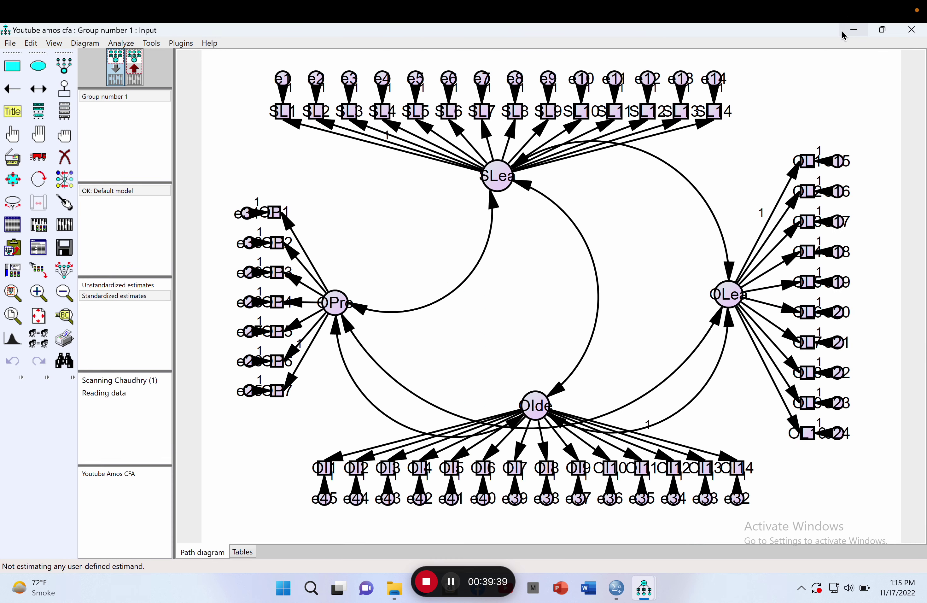
click(39, 91)
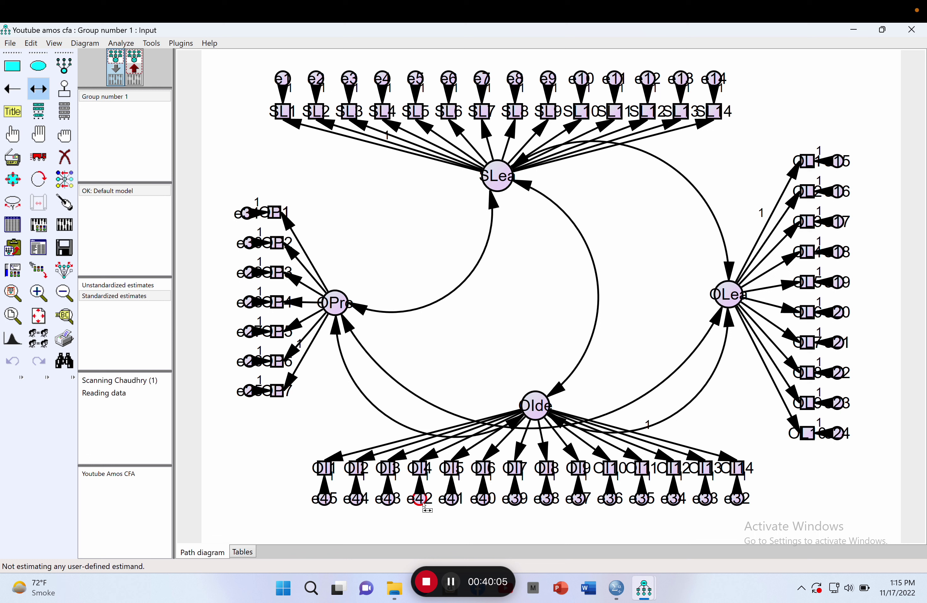
drag(423, 505, 325, 507)
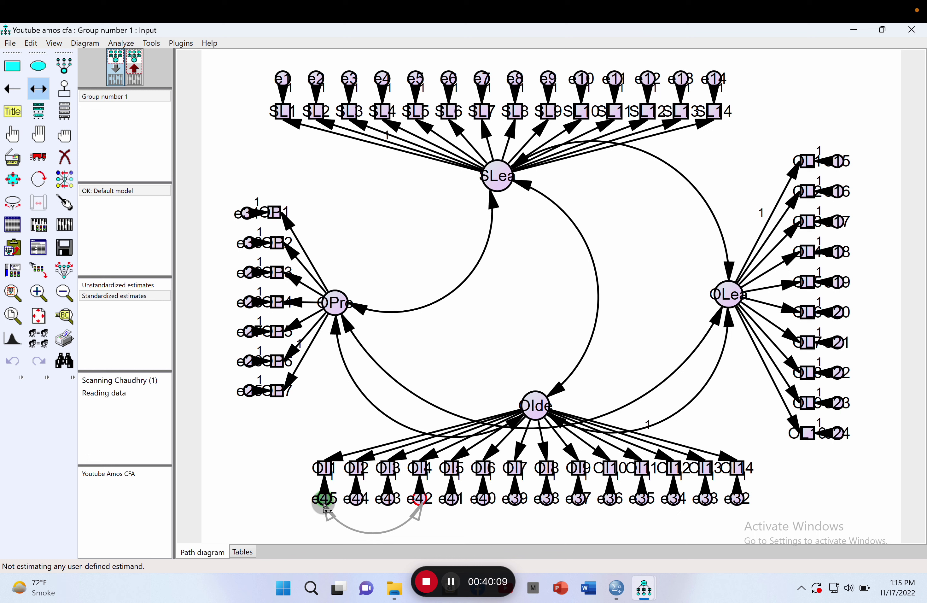
drag(324, 504, 324, 504)
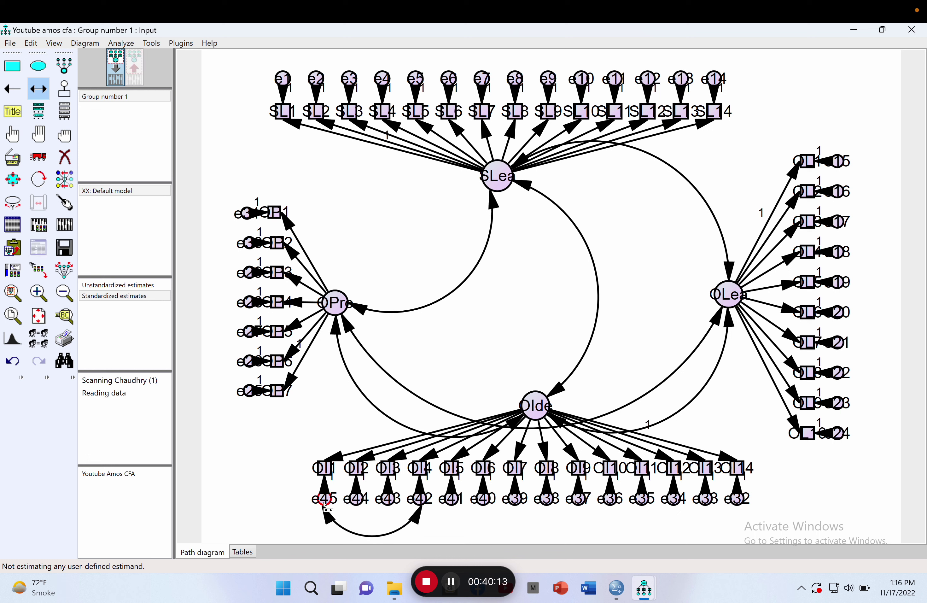
- Check the modification indices for the next highest error pair and draw a covariance between e41 and e44
mouse_move(647, 592)
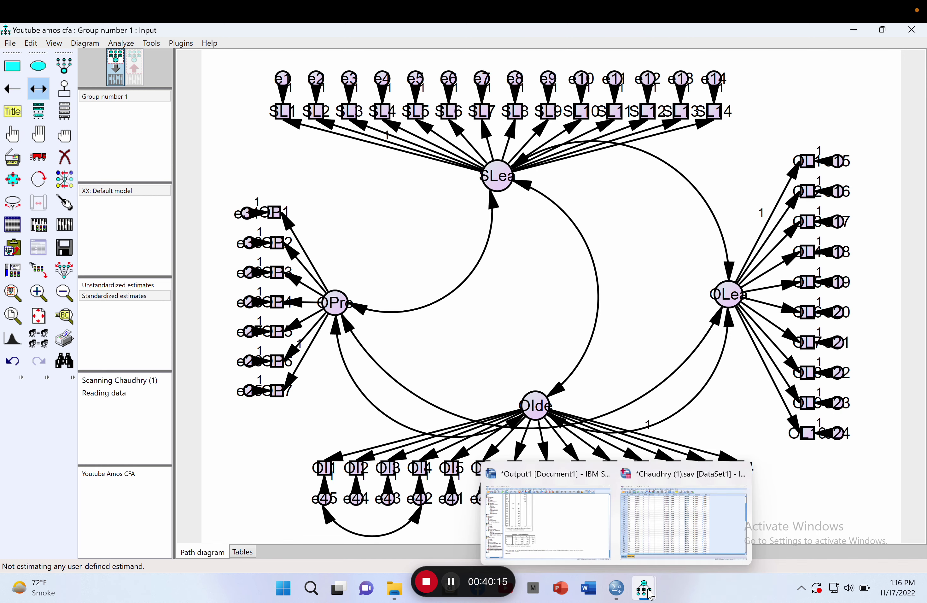
click(702, 545)
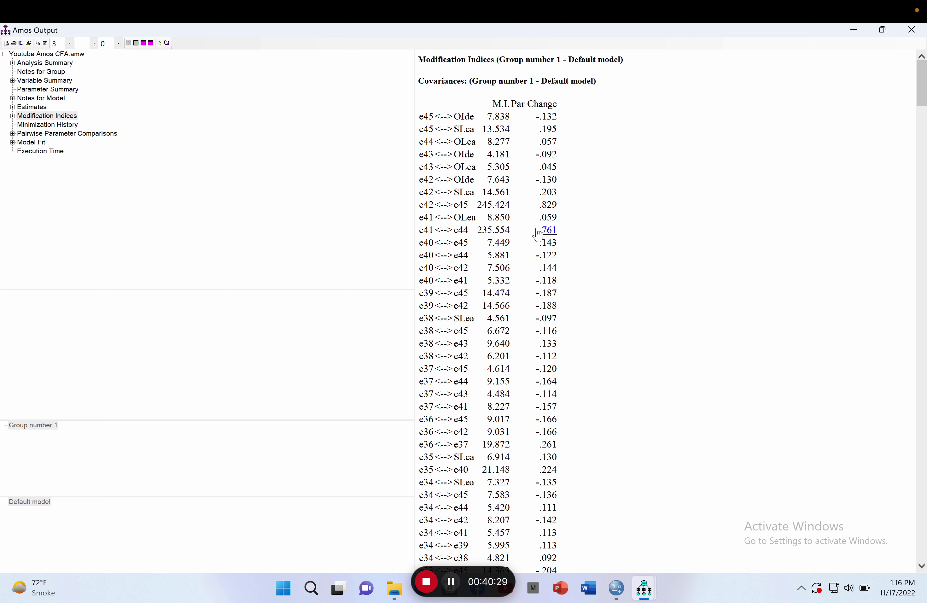
click(854, 29)
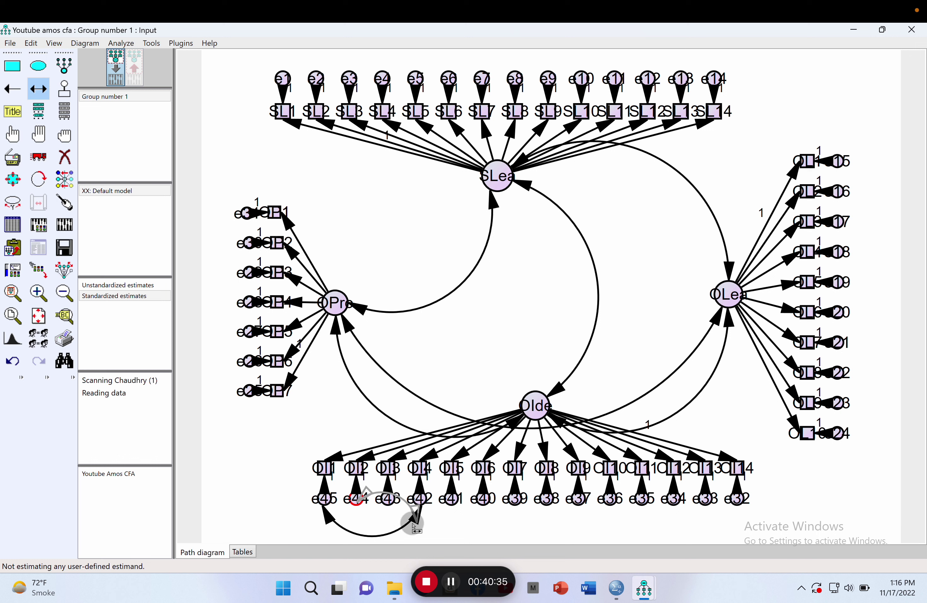
drag(457, 508, 357, 506)
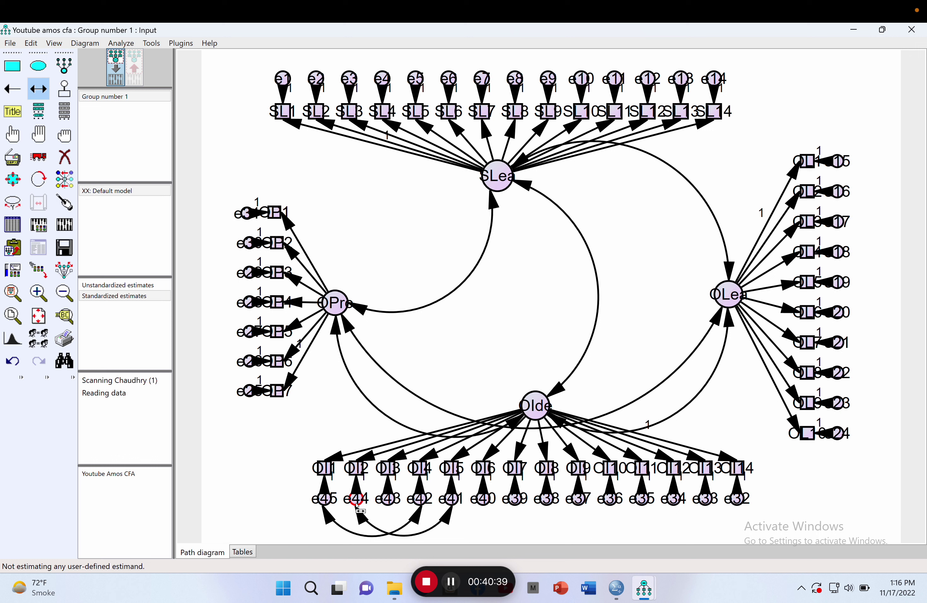
- Check the remaining covariance modification indices for further high error-term pairs, and return to the path diagram
mouse_move(646, 587)
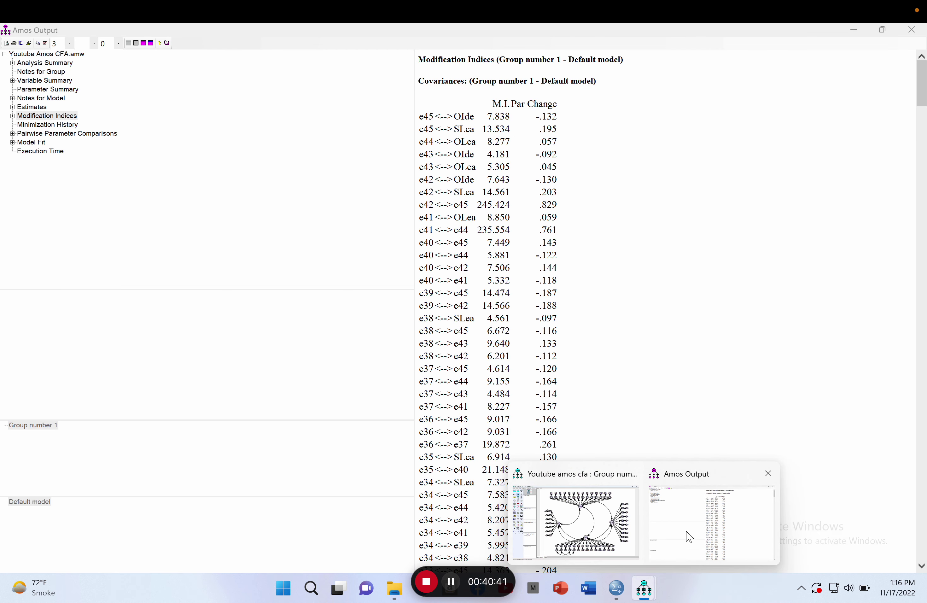
click(689, 537)
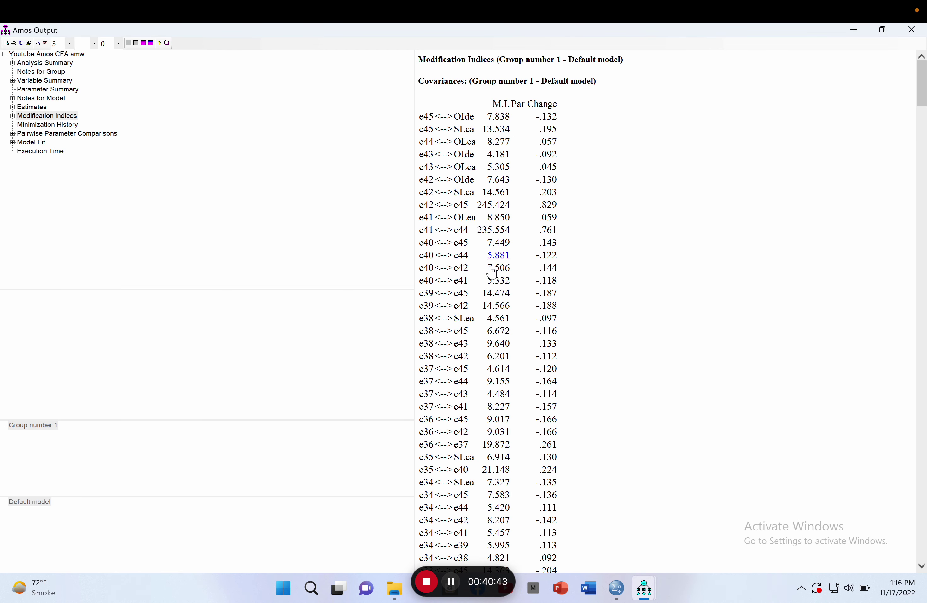
scroll(627, 302, down, 3)
scroll(628, 302, down, 6)
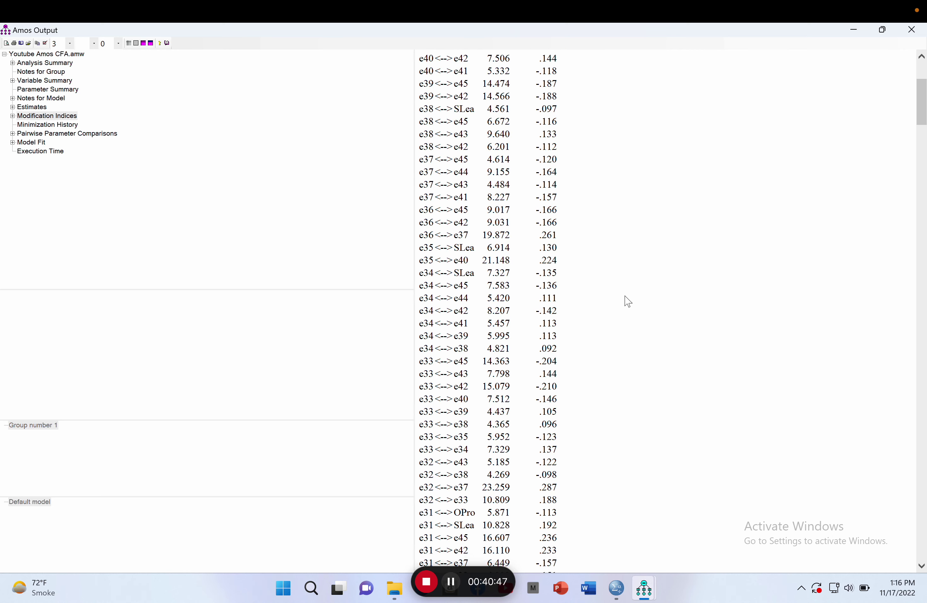
scroll(628, 301, down, 7)
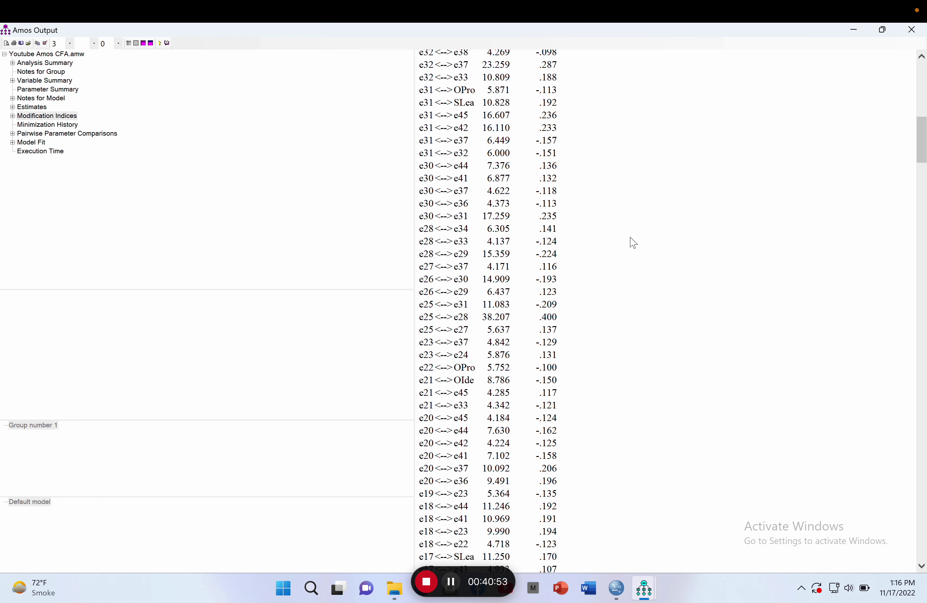
click(854, 32)
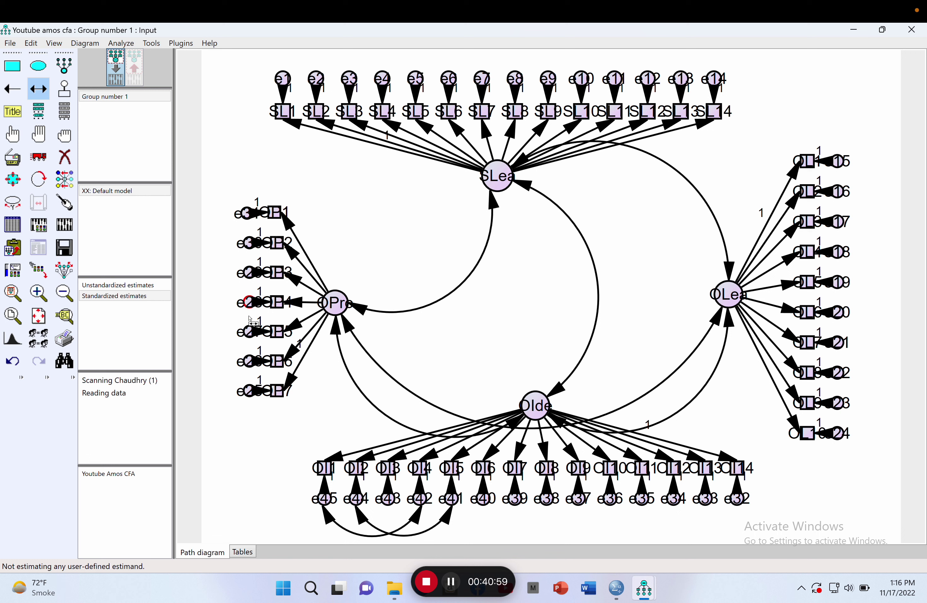
- Draw a covariance between error terms e25 and e28 of the OPro items, and check the modification indices for further high error pairs
mouse_move(248, 392)
mouse_down()
mouse_move(227, 317)
mouse_move(247, 306)
mouse_up()
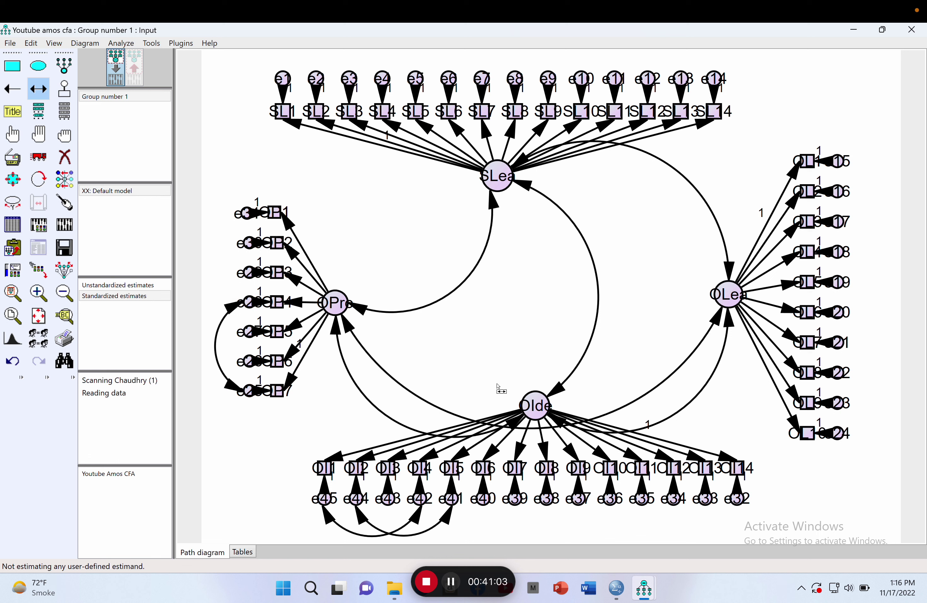
mouse_move(621, 581)
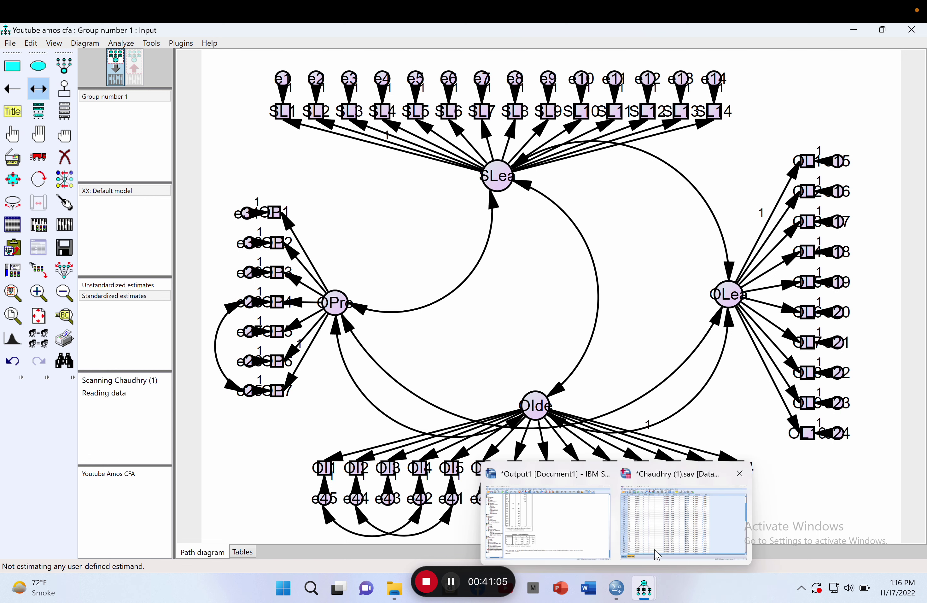
mouse_move(635, 600)
click(682, 533)
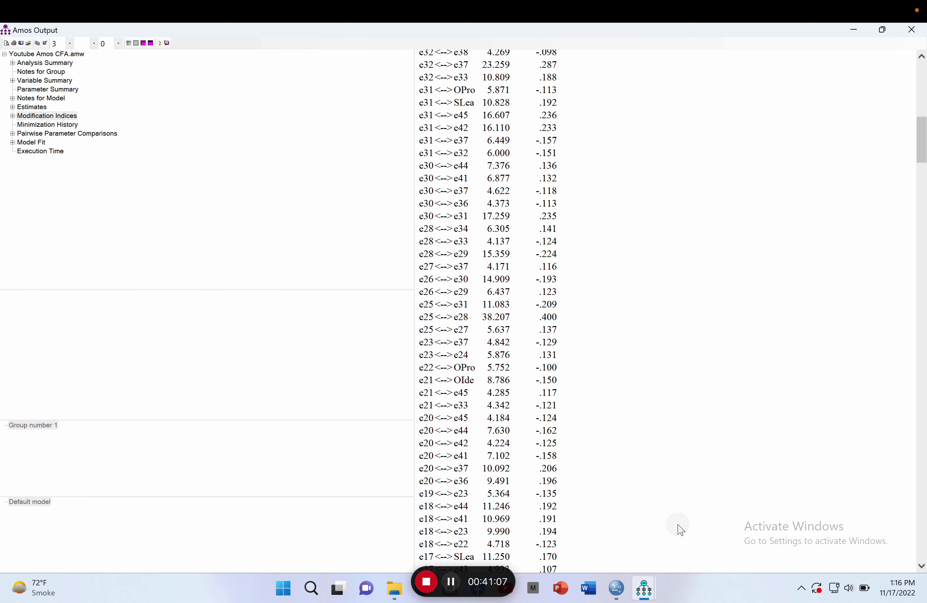
scroll(650, 376, down, 13)
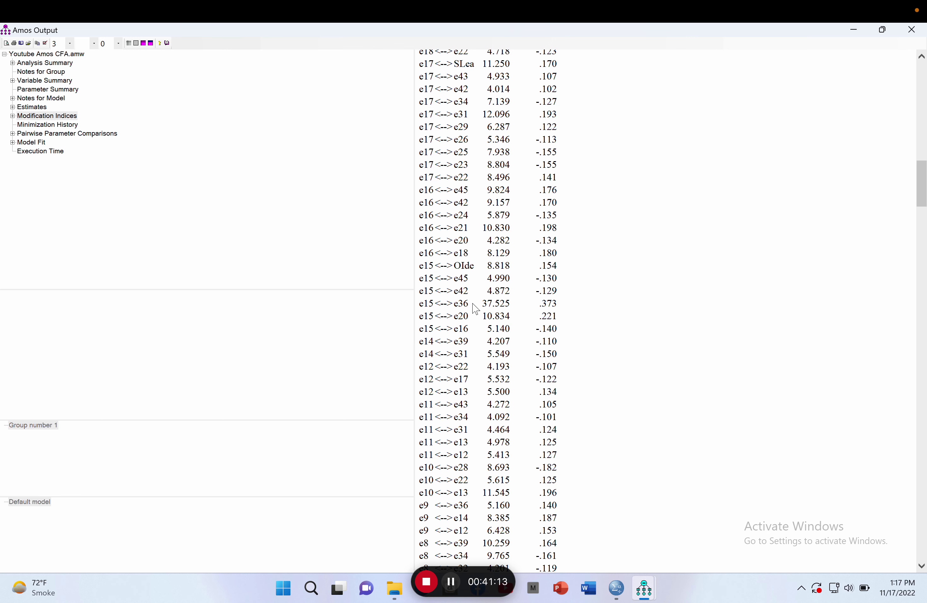
click(854, 29)
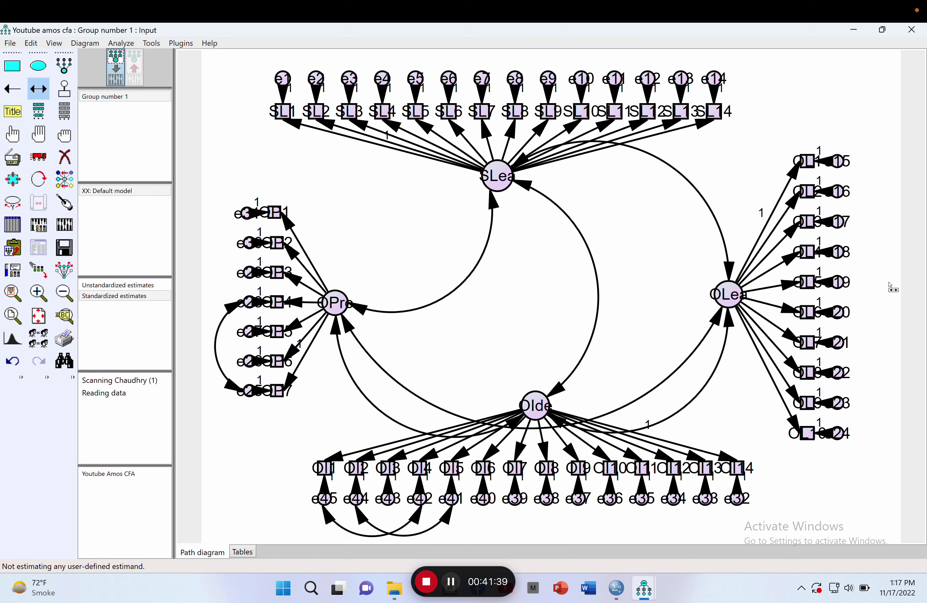
- Check the remaining modification indices down to e1, and draw covariances between e2 and e3 and between e1 and e3 in the path diagram
click(854, 30)
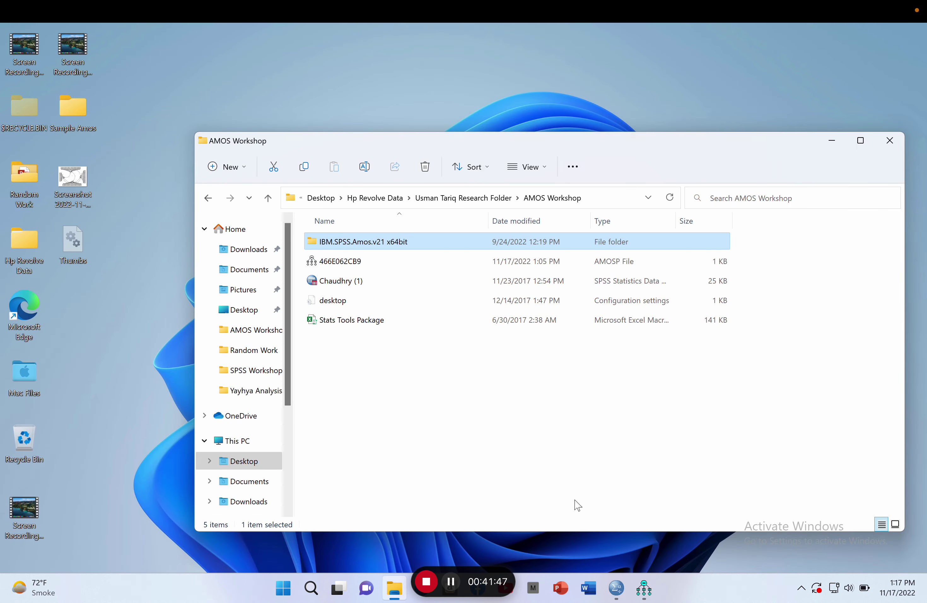
mouse_move(644, 587)
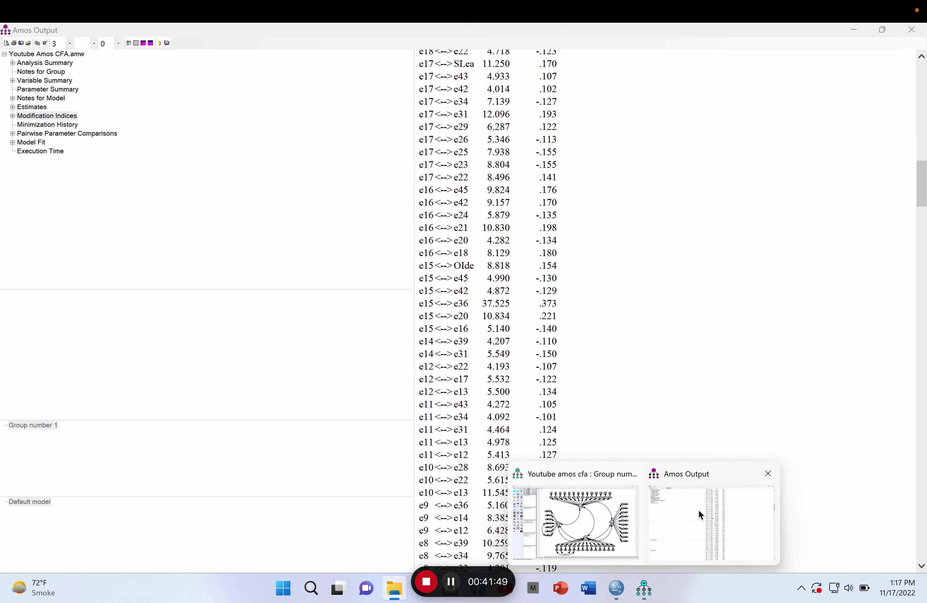
click(698, 510)
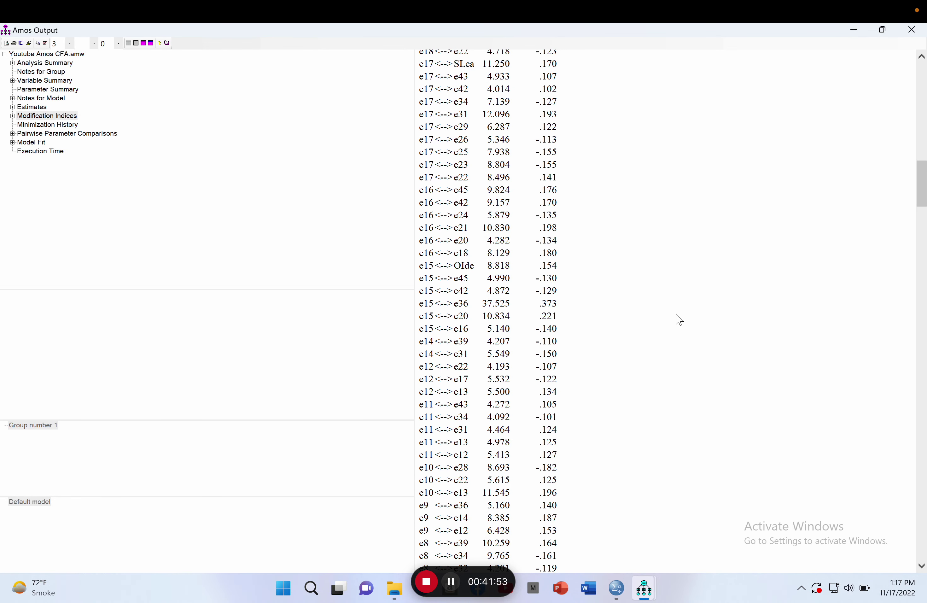
scroll(679, 320, down, 10)
scroll(679, 320, down, 2)
scroll(680, 319, down, 4)
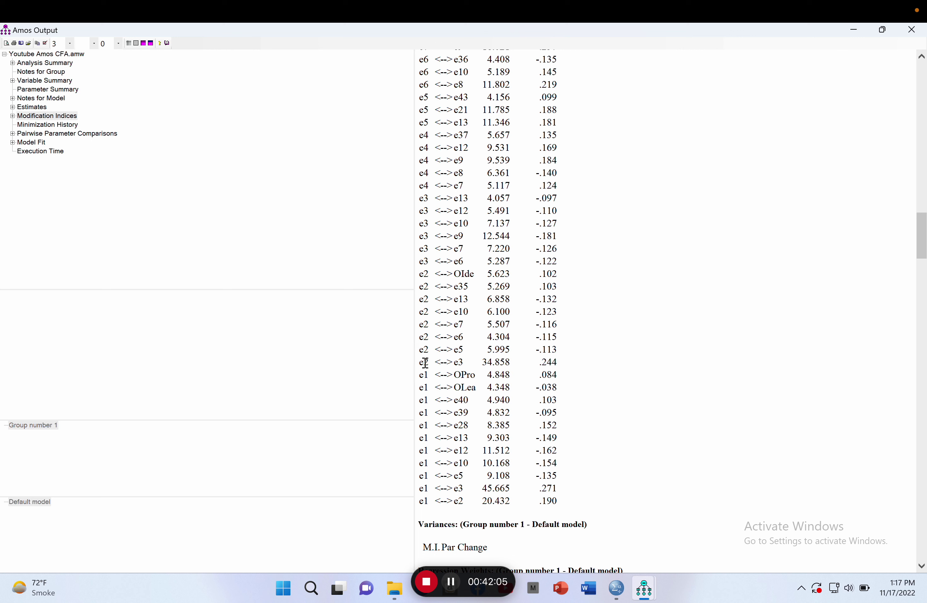
click(860, 33)
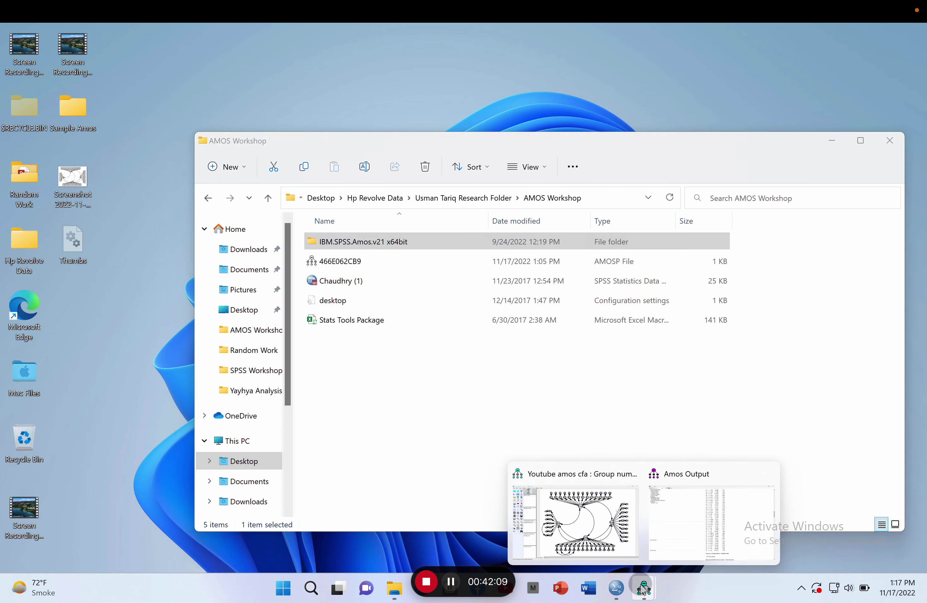
click(616, 537)
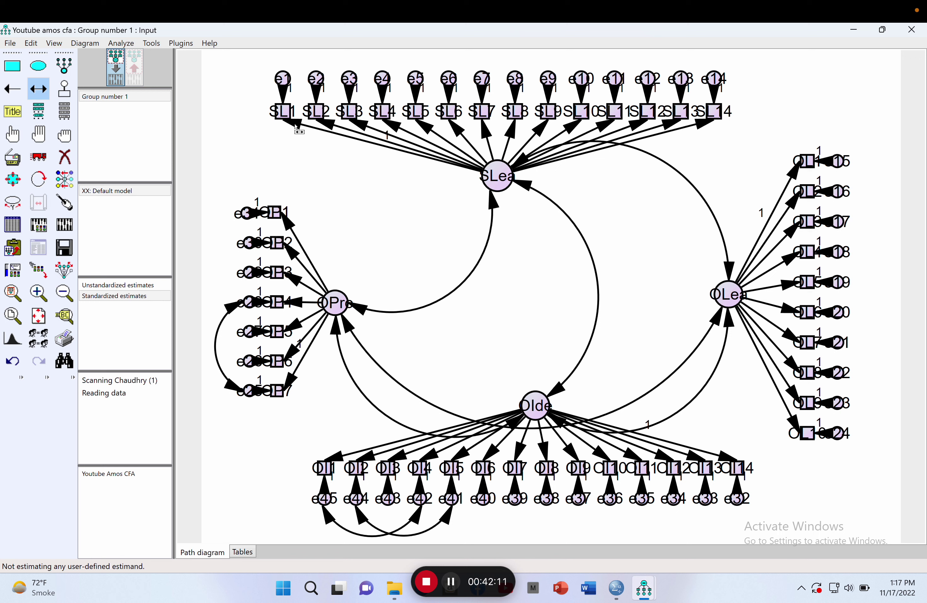
mouse_move(321, 73)
mouse_down()
mouse_move(334, 64)
mouse_move(349, 78)
mouse_up()
drag(283, 78, 352, 79)
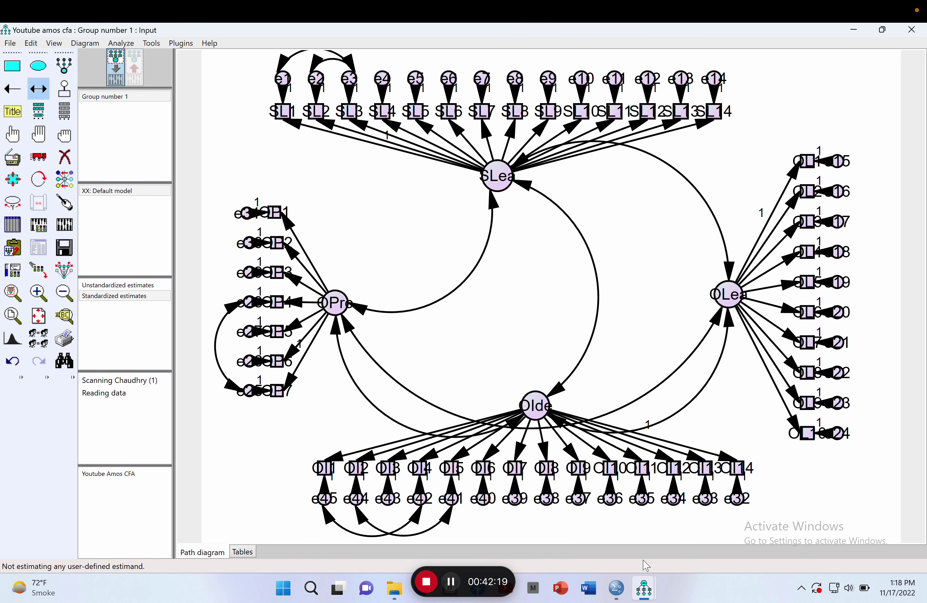
- Review the covariance modification indices and the Model Fit summary down to RMSEA in the existing output, before re-estimating
mouse_move(645, 587)
click(690, 536)
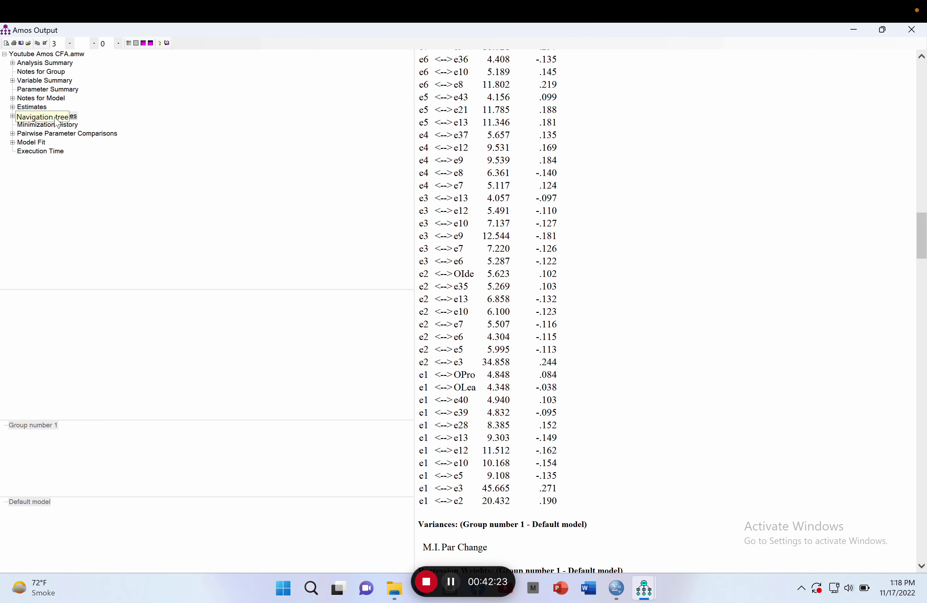
scroll(601, 212, up, 15)
scroll(601, 213, up, 10)
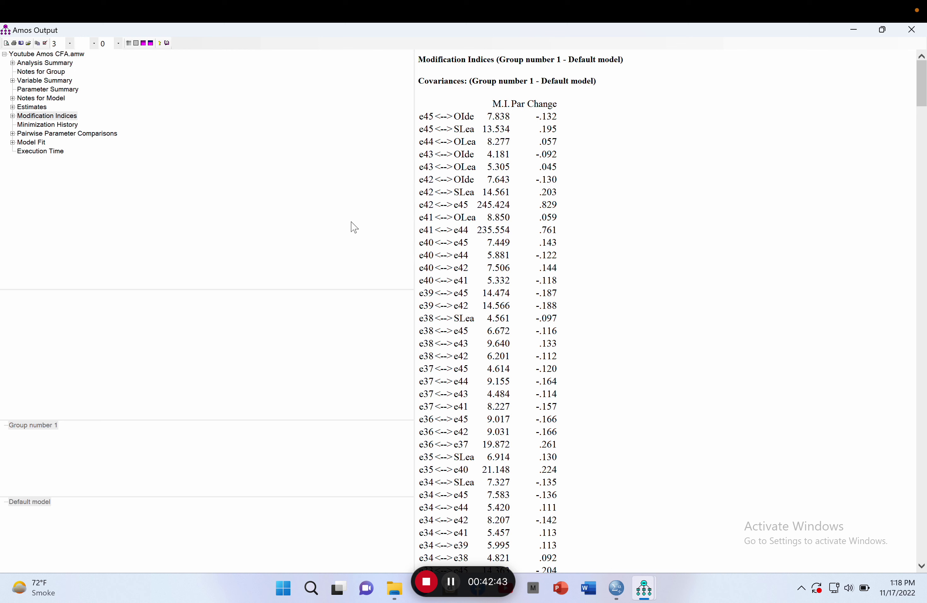
click(41, 144)
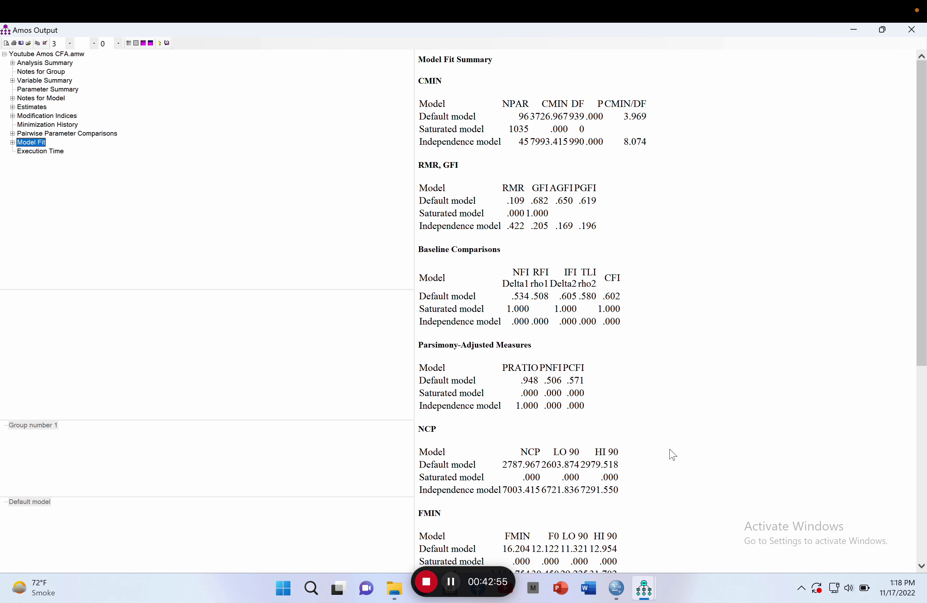
scroll(671, 454, down, 5)
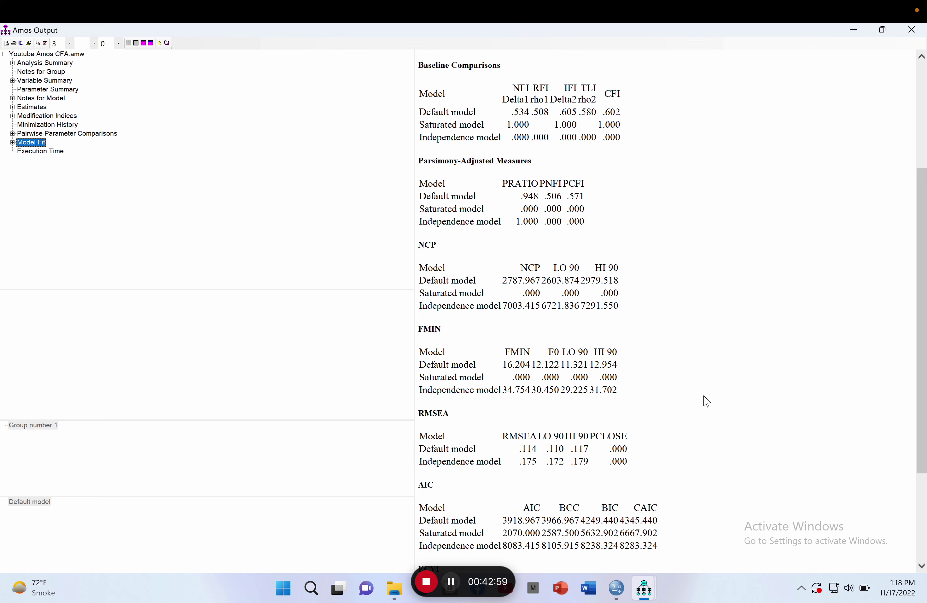
- Recalculate the estimates for the revised path diagram and examine the new Model Fit summary, including CMIN/DF, CFI and RMSEA
mouse_move(653, 588)
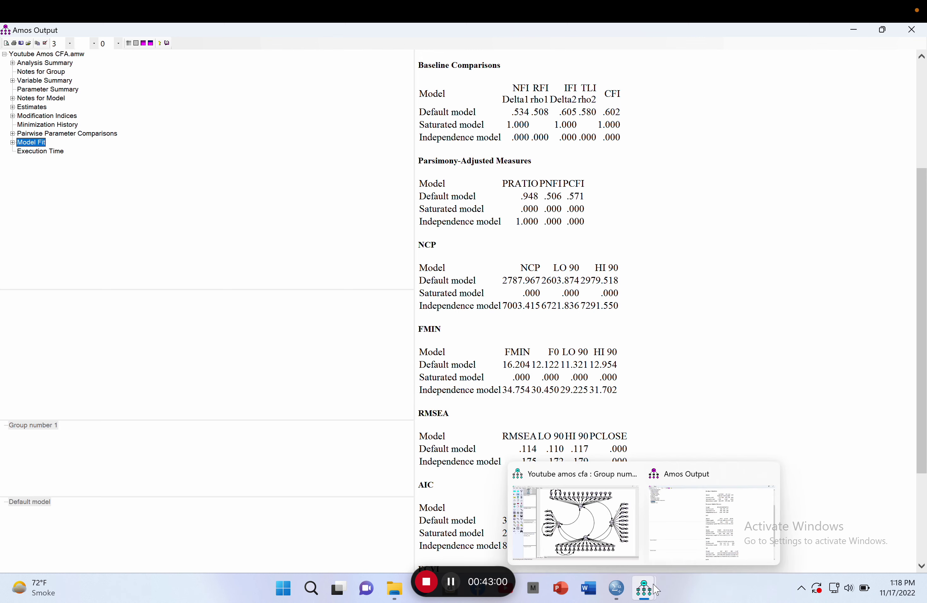
click(605, 526)
click(60, 223)
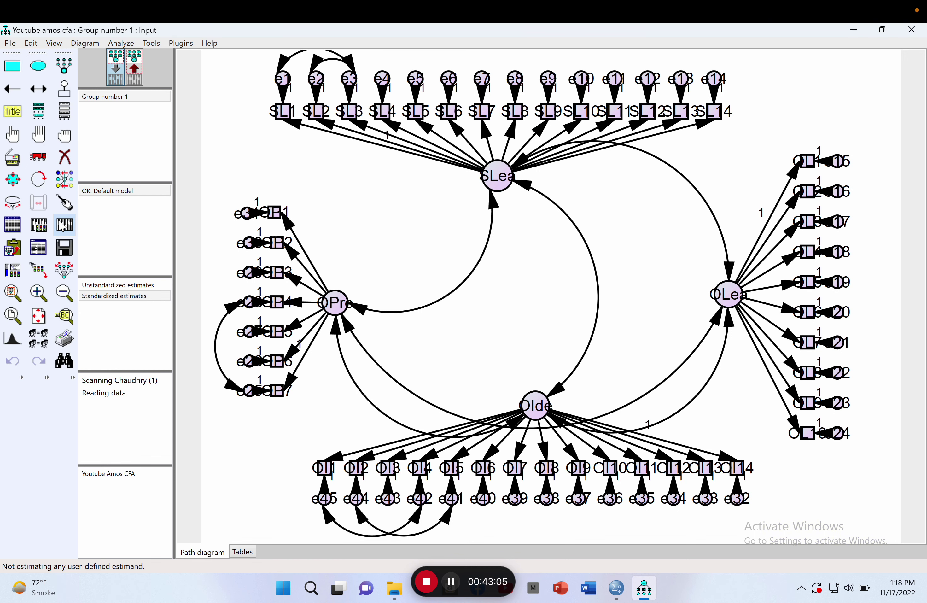
click(38, 248)
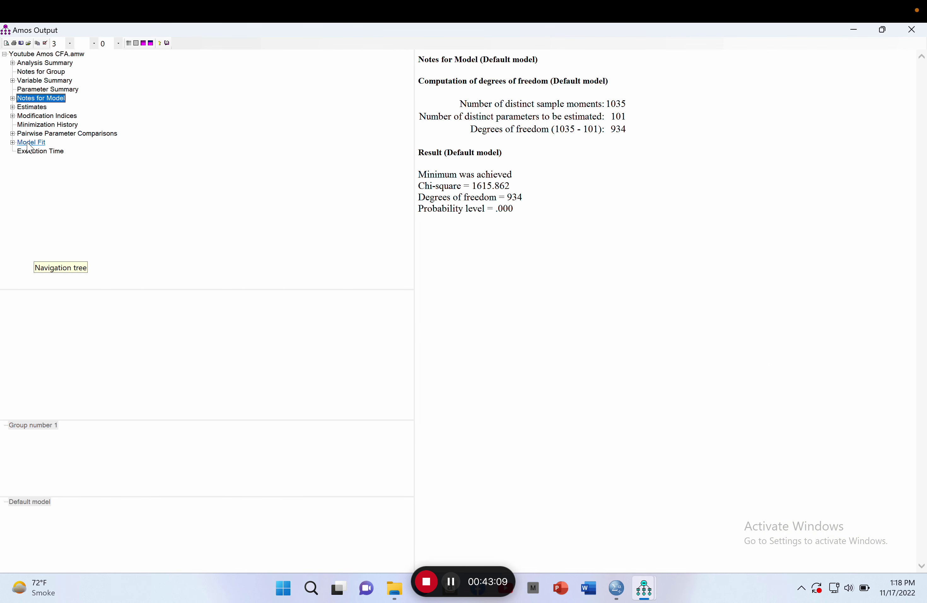
click(31, 142)
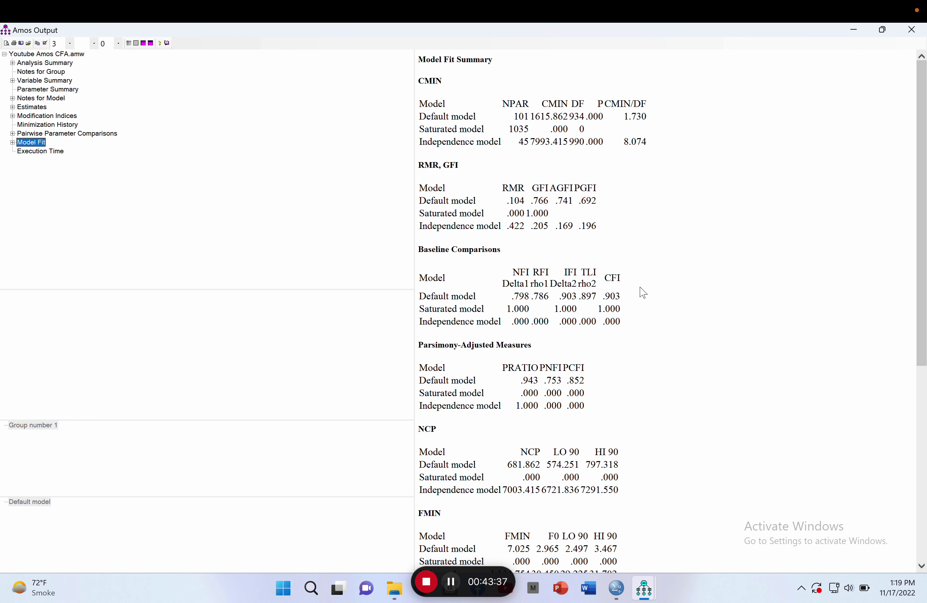
scroll(643, 293, down, 5)
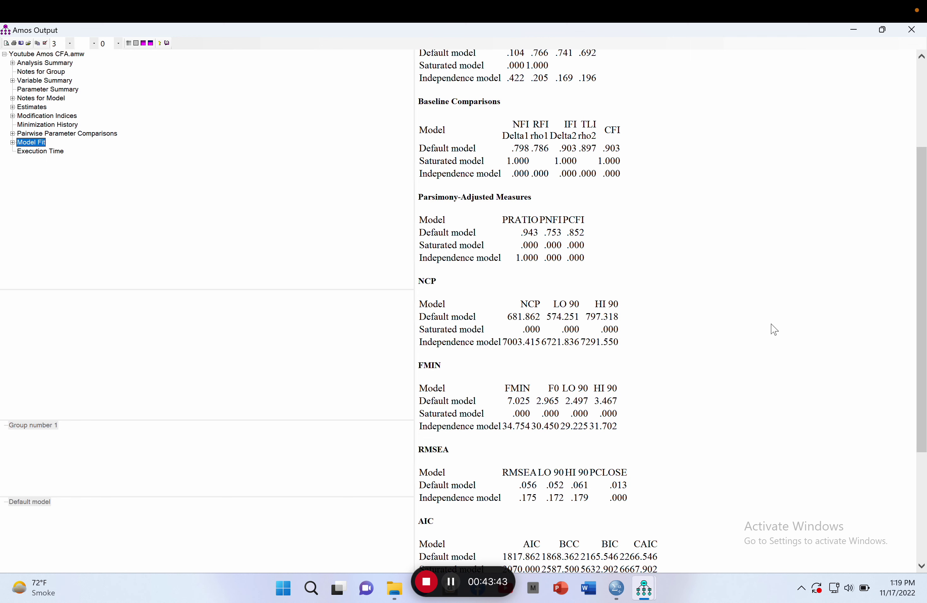
click(854, 30)
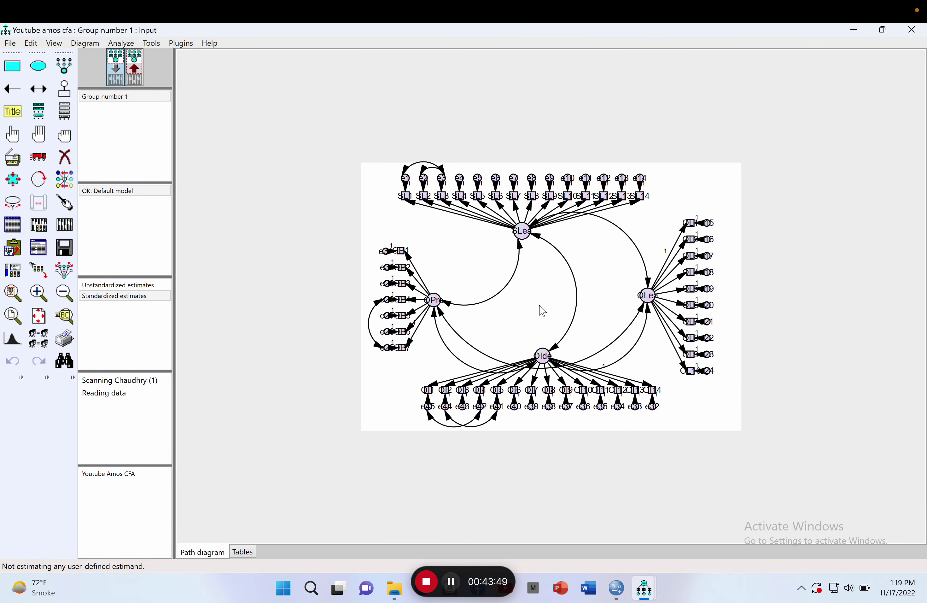
right_click(542, 310)
right_click(488, 317)
right_click(484, 313)
right_click(484, 313)
right_click(482, 313)
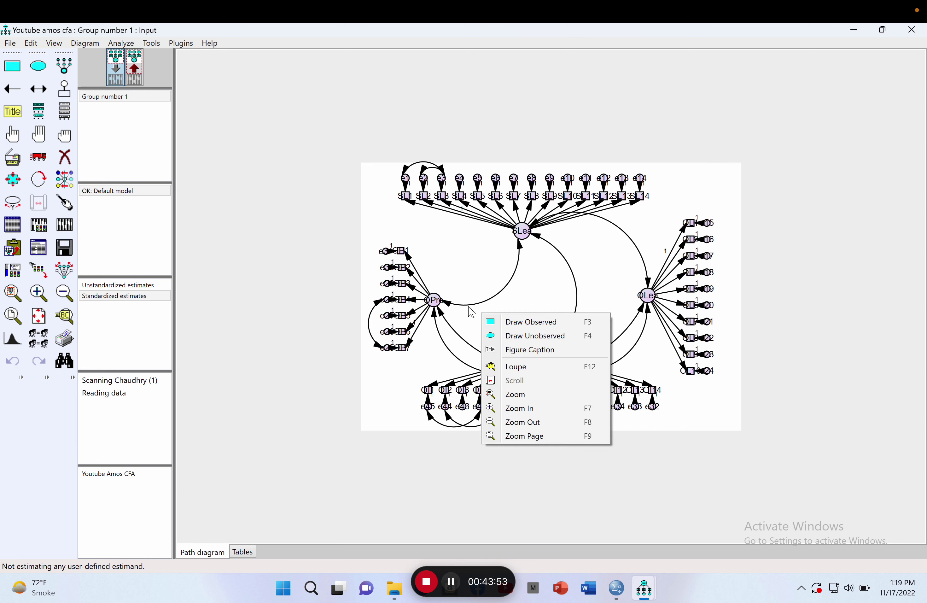
click(472, 312)
scroll(472, 312, up, 3)
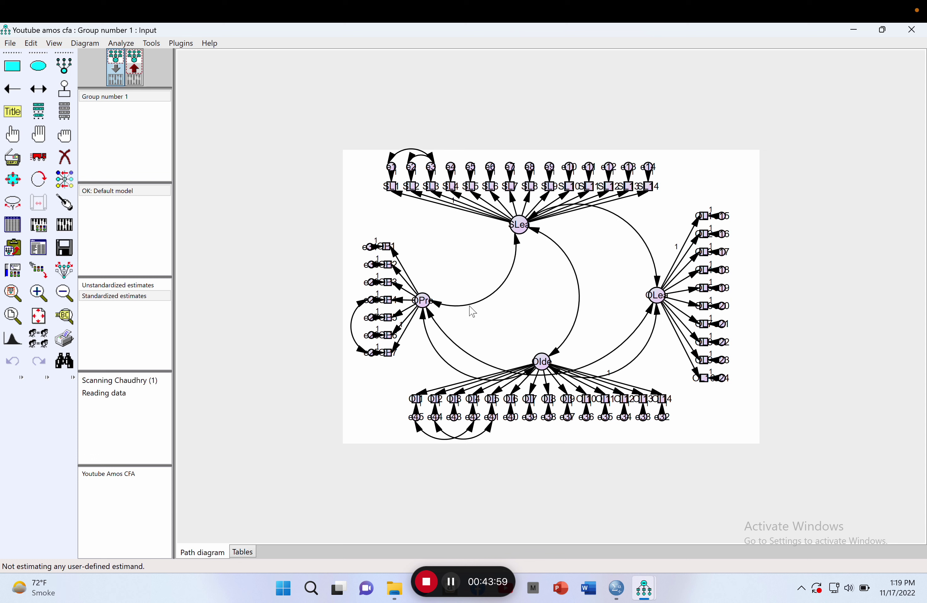
right_click(668, 238)
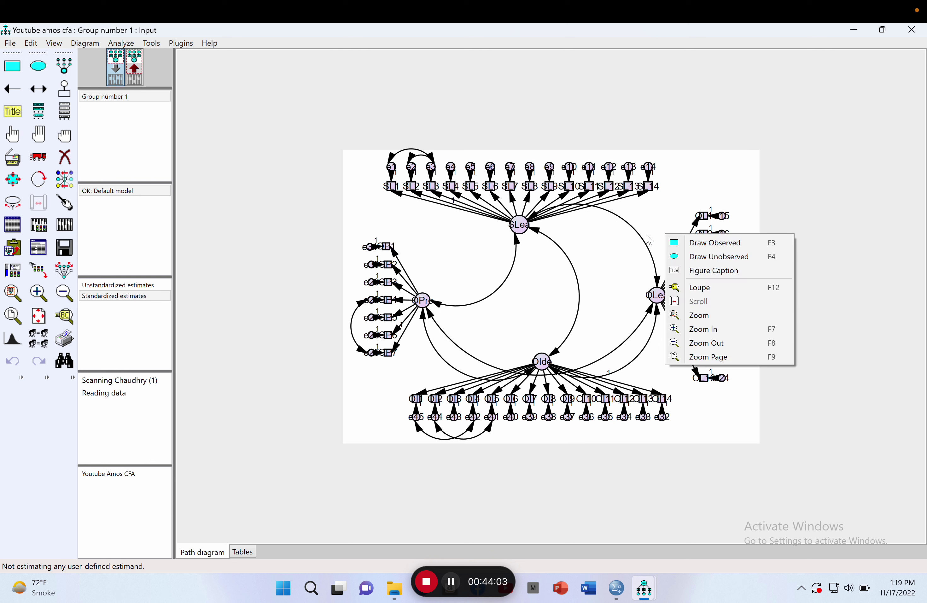
click(564, 230)
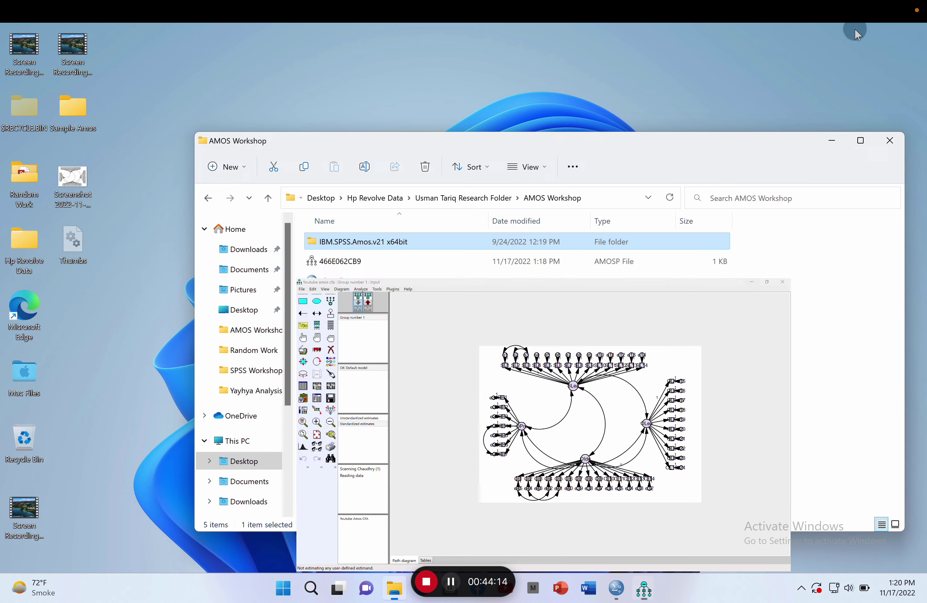
- Open the Stats Tools Package workbook from the AMOS Workshop folder in Excel and maximize its window
click(854, 30)
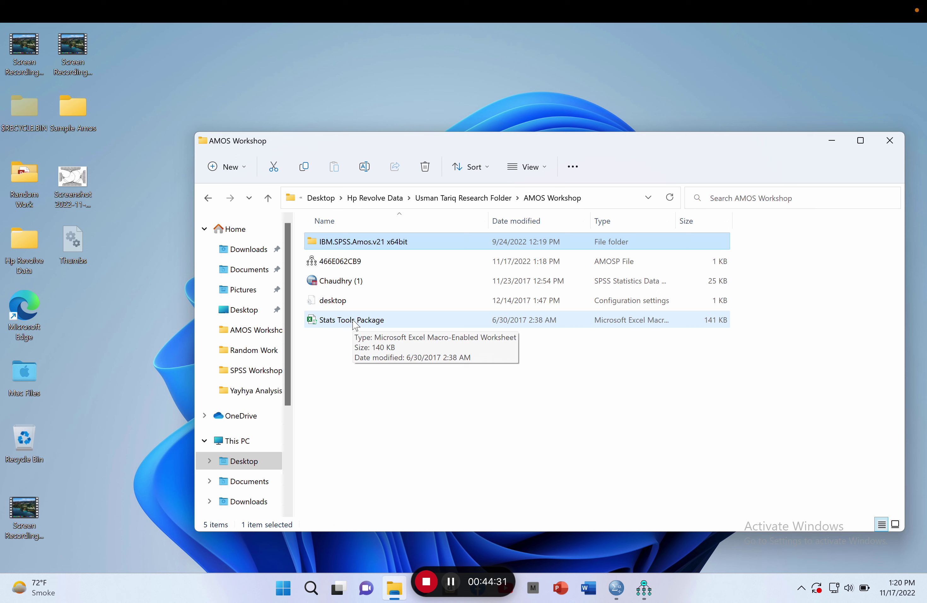
double_click(355, 324)
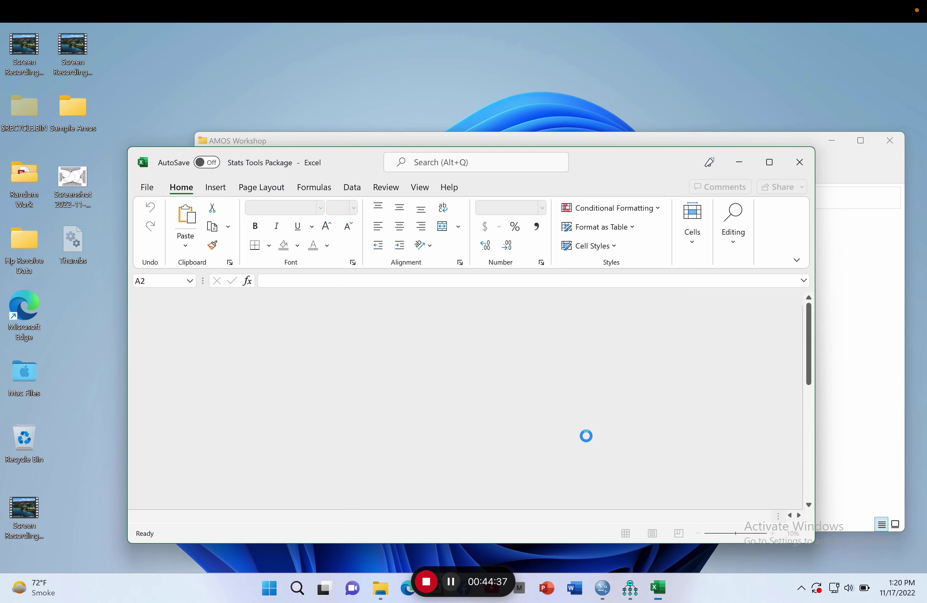
click(770, 162)
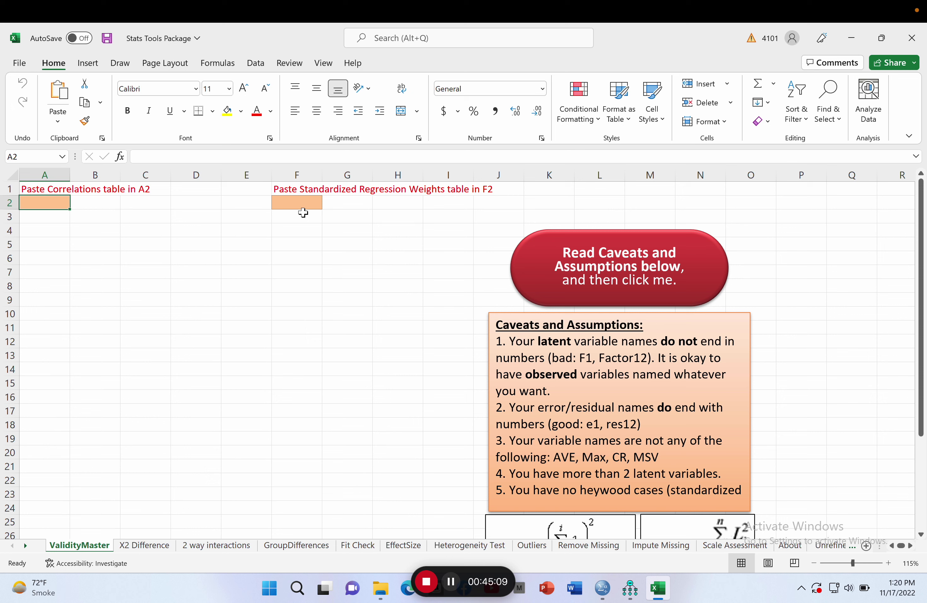
- Switch from the Excel workbook back to the Amos path diagram
mouse_move(631, 585)
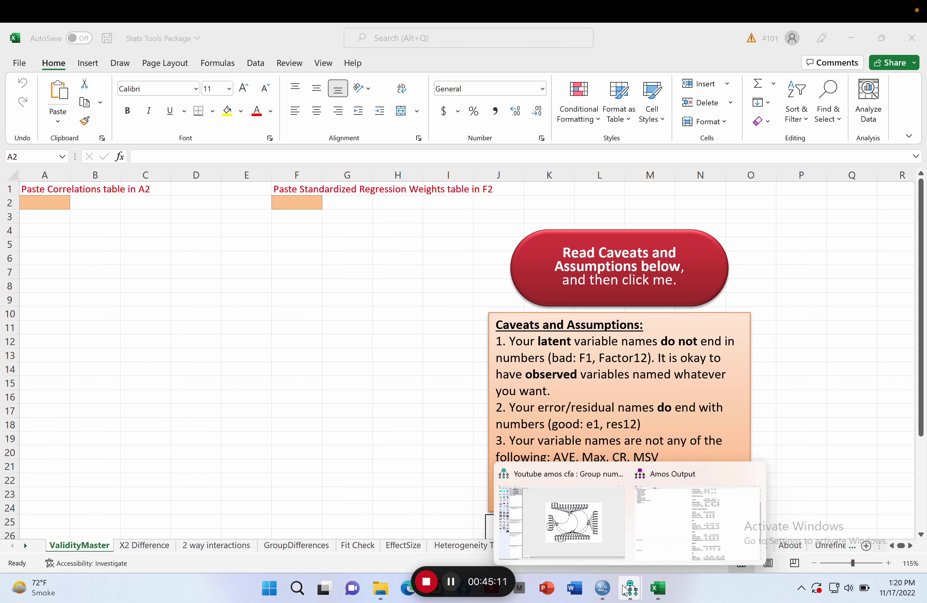
click(677, 514)
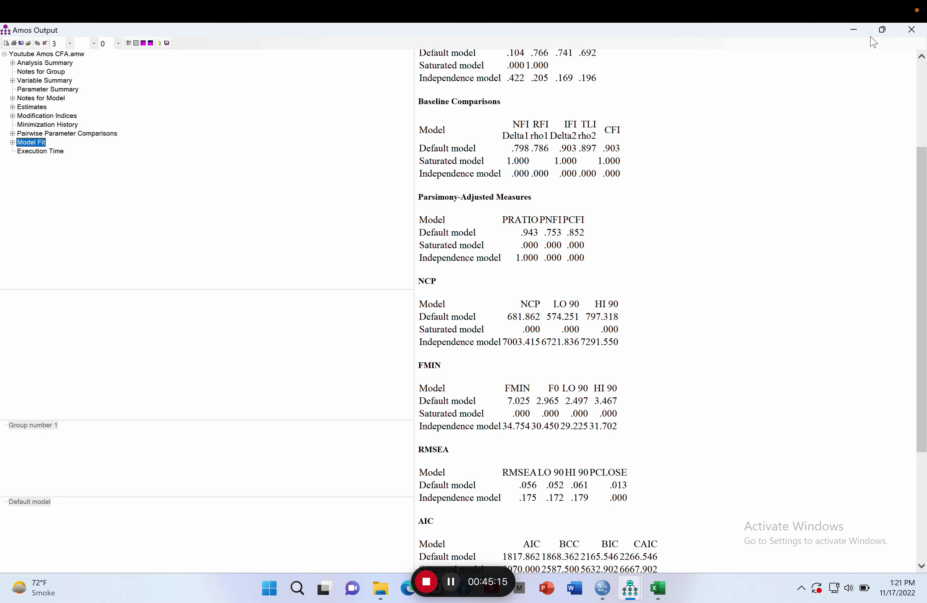
click(854, 29)
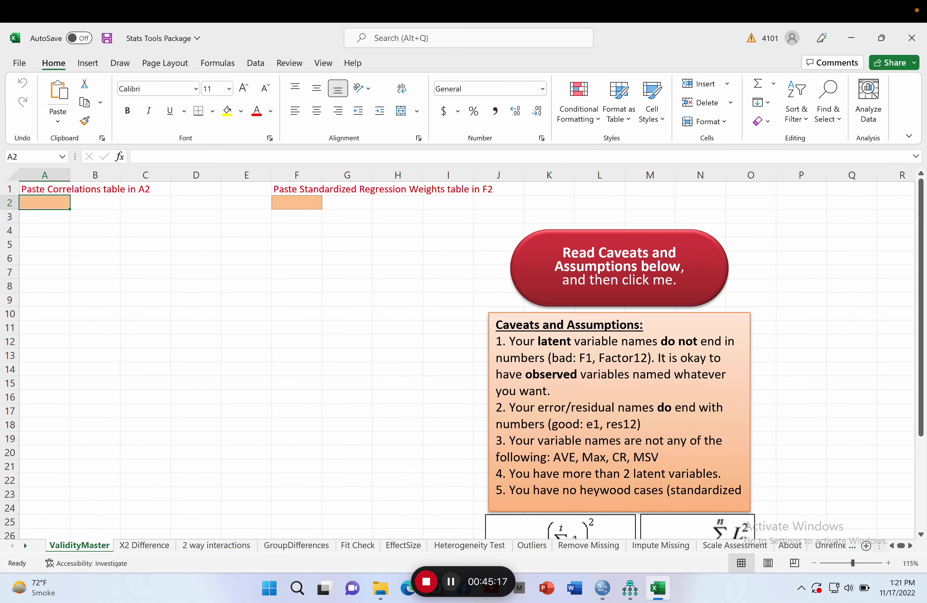
mouse_move(630, 585)
click(593, 548)
right_click(419, 368)
click(468, 287)
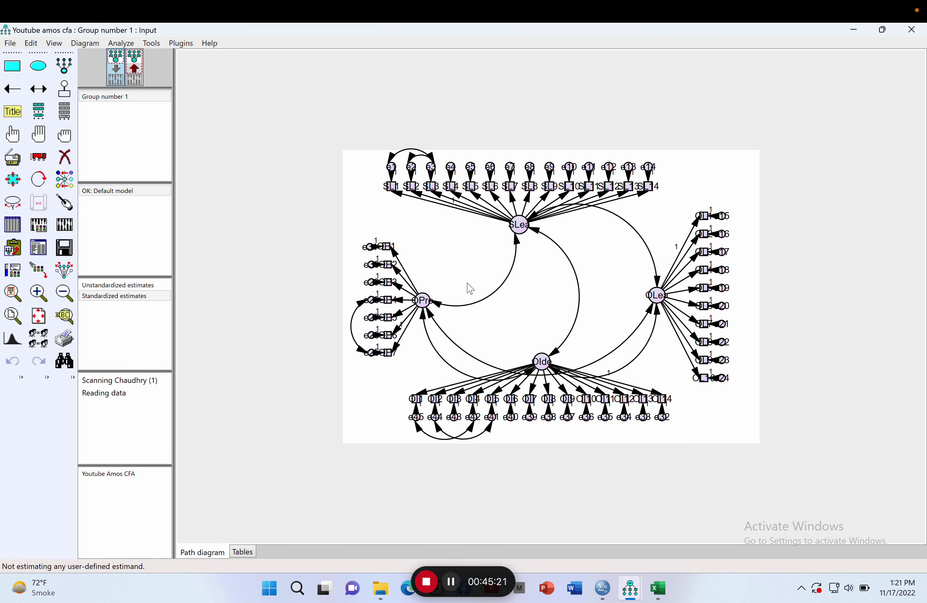
right_click(469, 287)
click(421, 256)
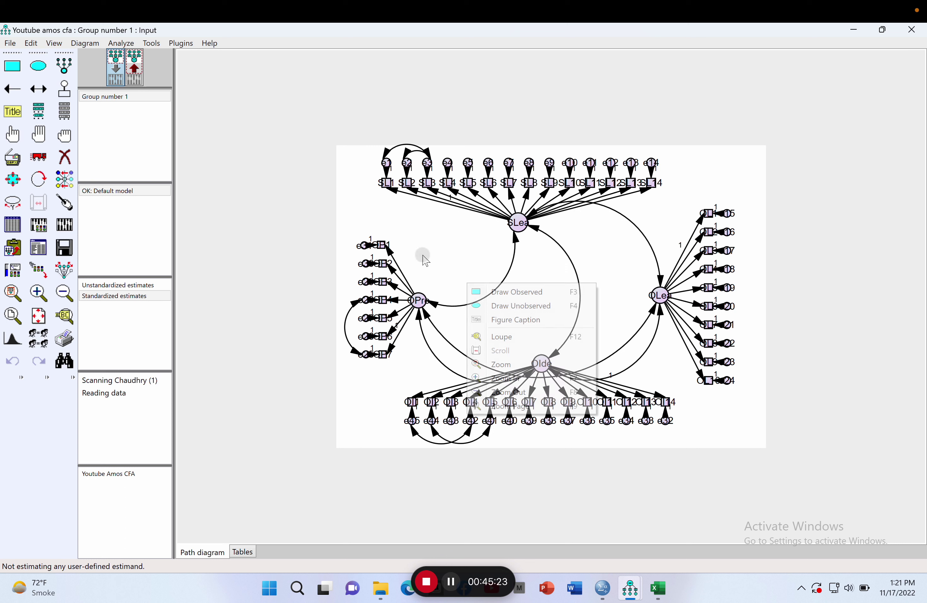
right_click(409, 263)
click(372, 198)
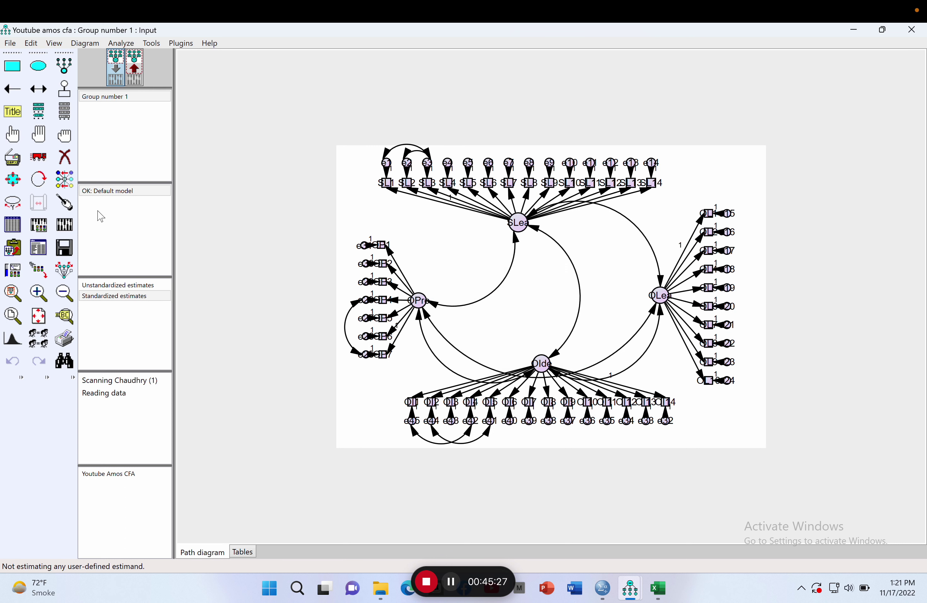
- Bring up the Amos Output window for the Youtube Amos CFA model
click(42, 251)
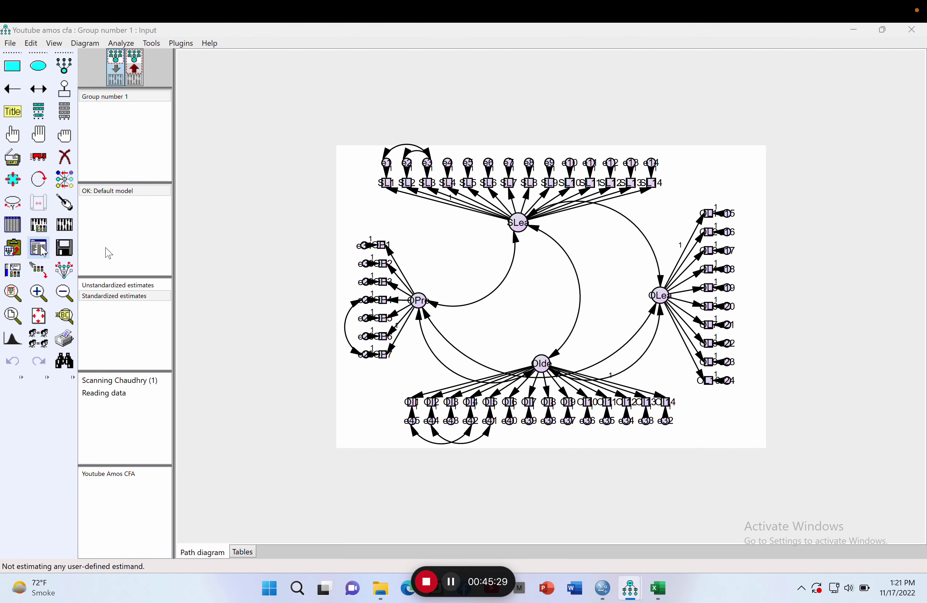
mouse_move(604, 586)
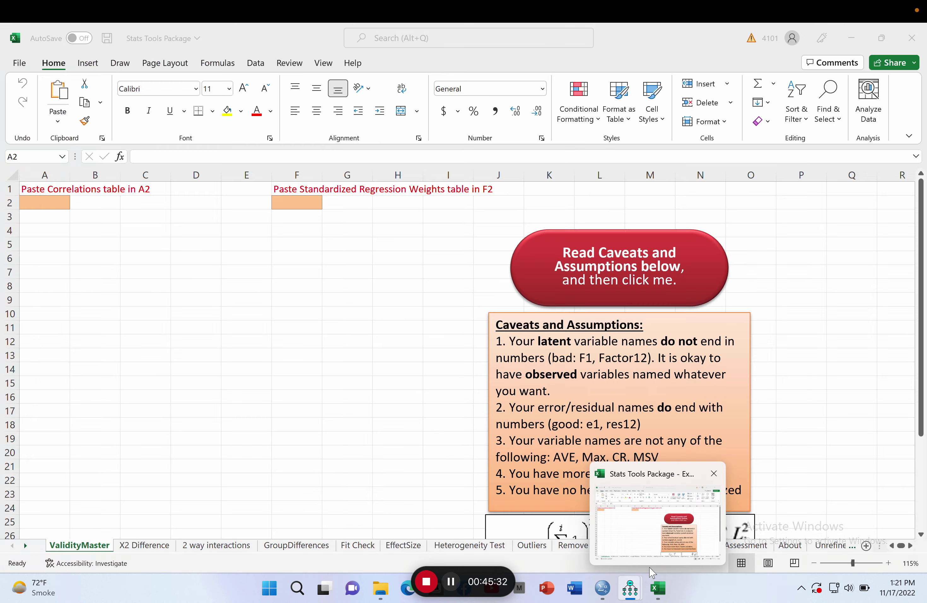
mouse_move(634, 590)
click(680, 533)
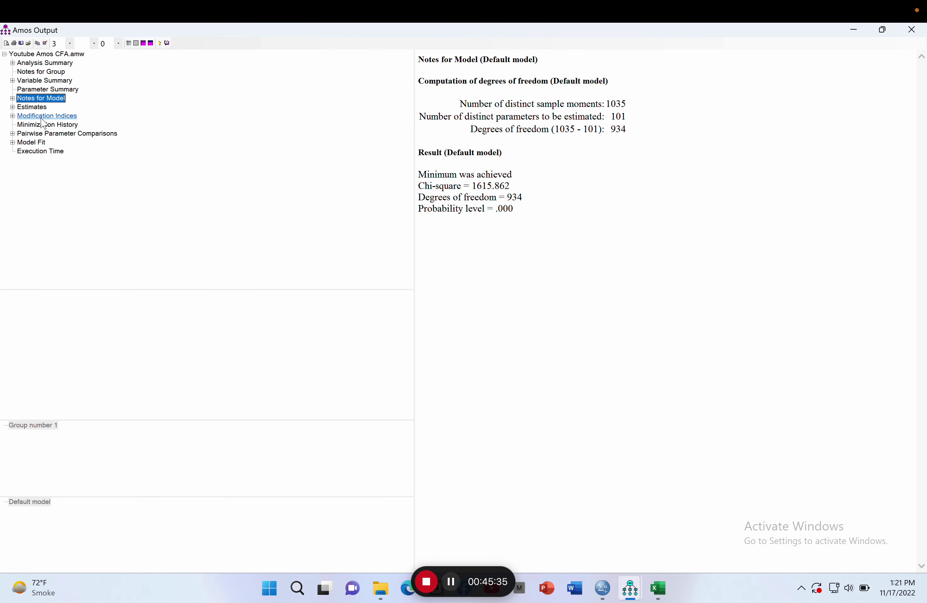
- Copy the Correlations table from the scalar estimates in the output
click(13, 108)
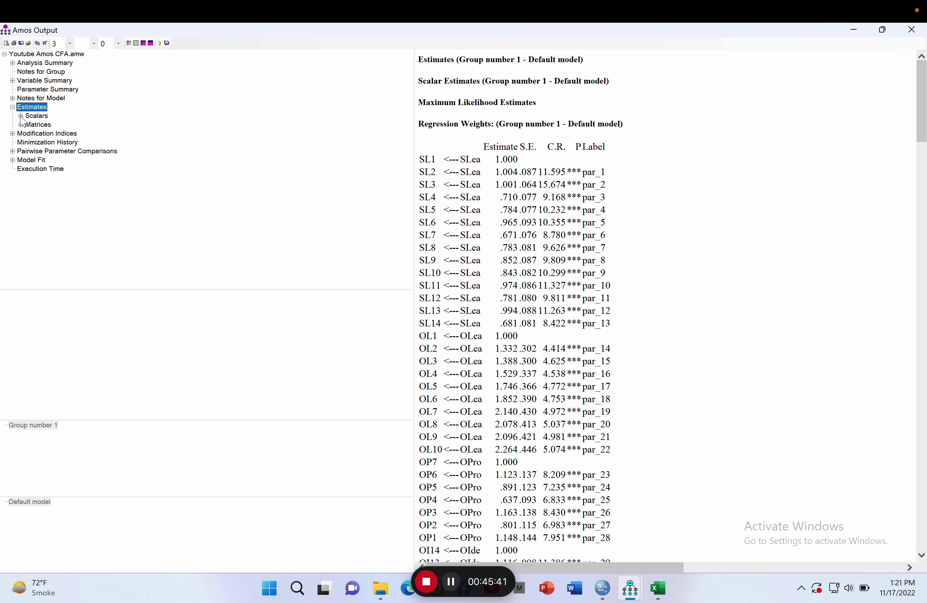
click(21, 117)
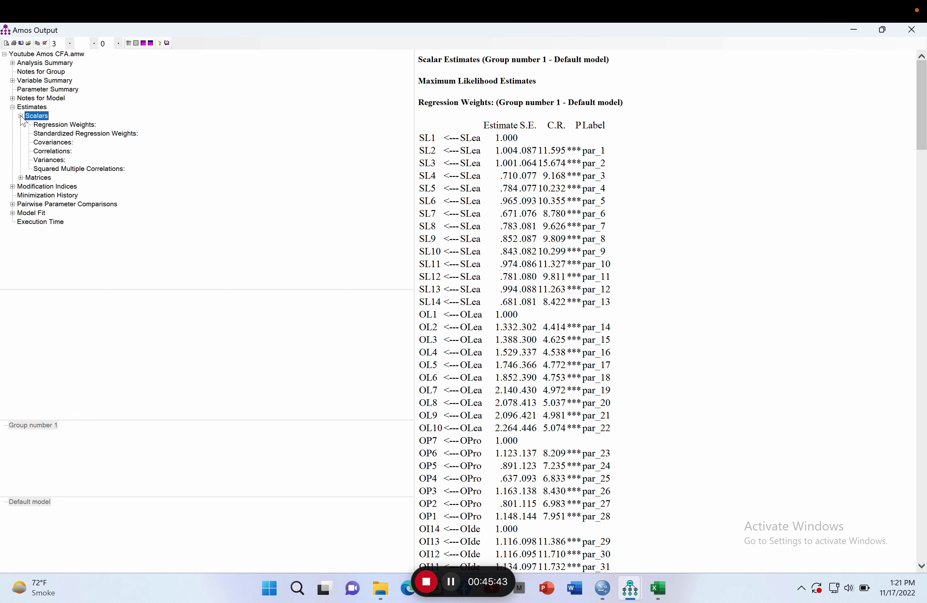
click(57, 152)
click(602, 146)
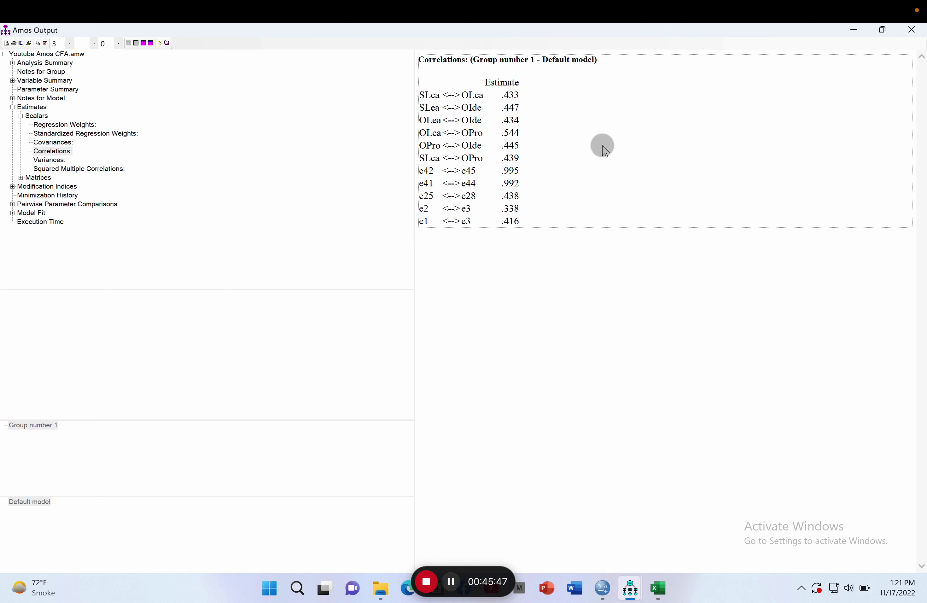
click(603, 147)
right_click(603, 146)
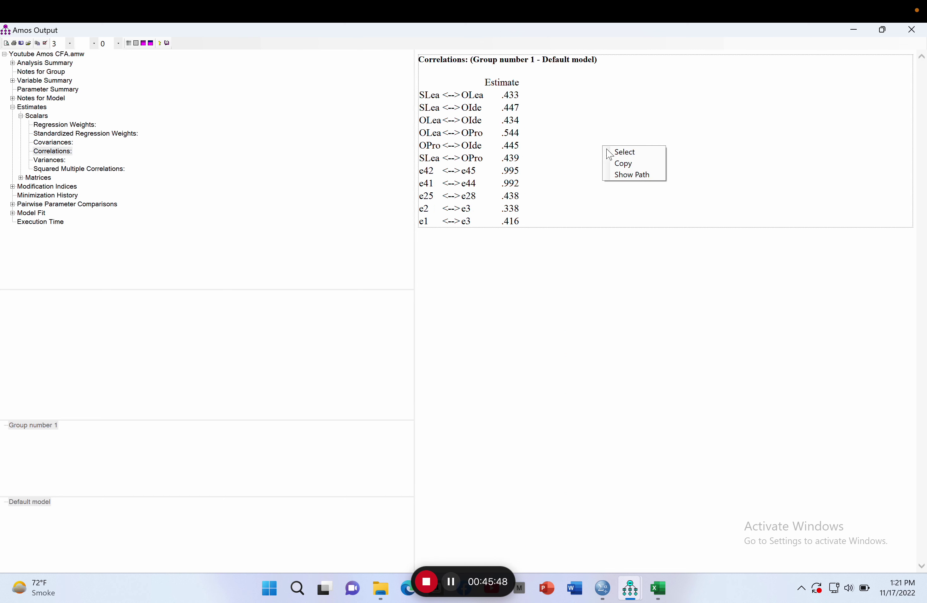
click(620, 161)
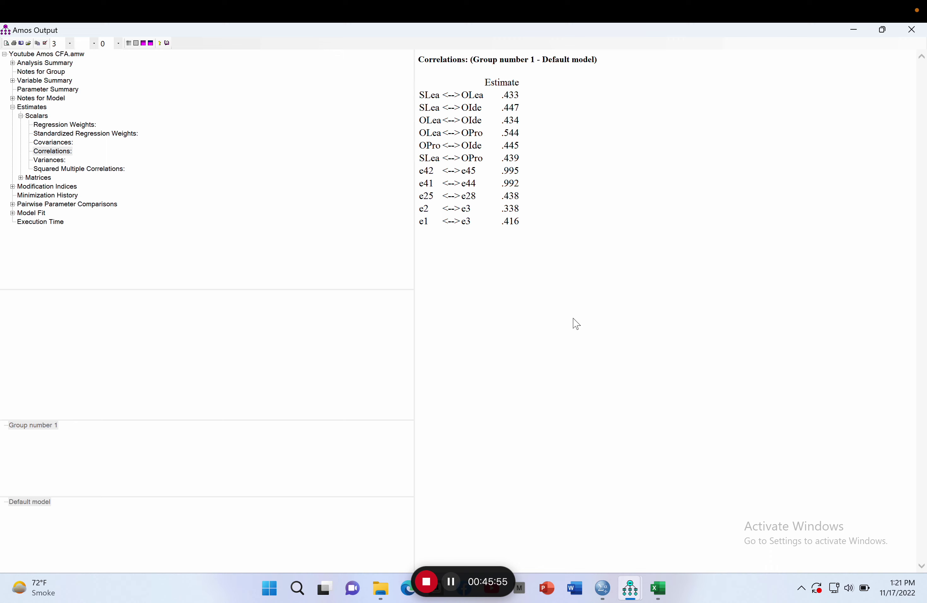
- Switch to the Stats Tools Package workbook in Excel and paste the Correlations table into cell A2 of ValidityMaster, keeping its source formatting
mouse_move(661, 601)
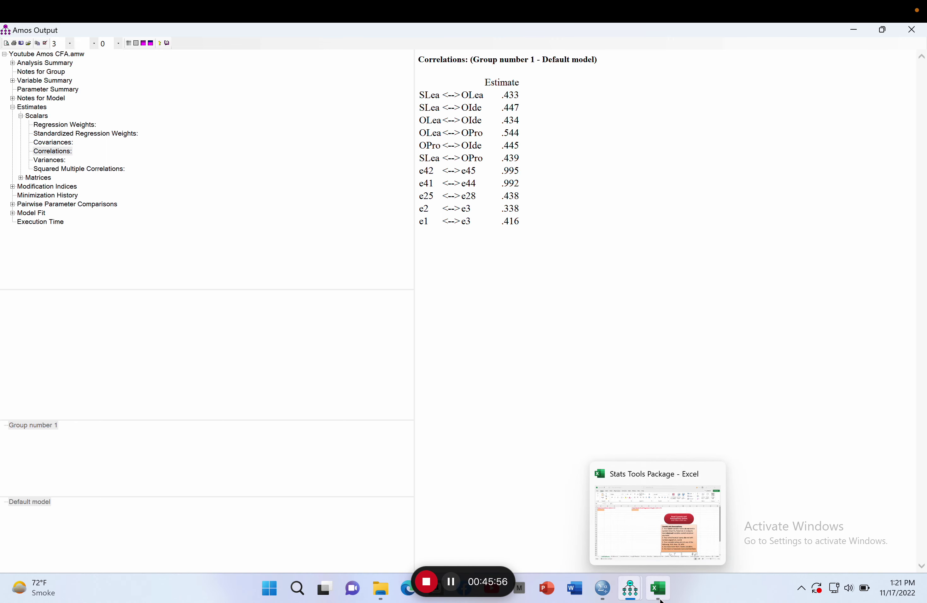
click(636, 543)
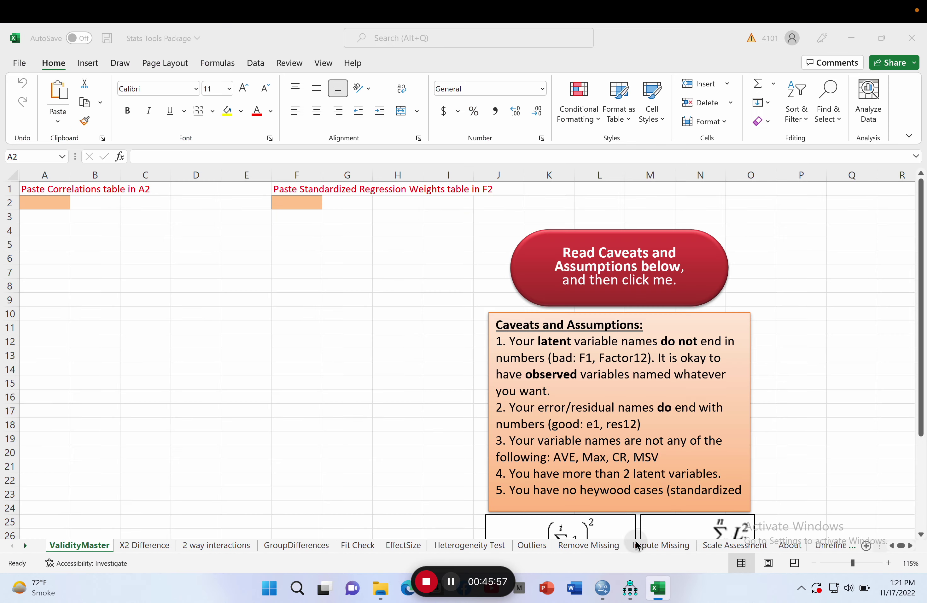
right_click(52, 203)
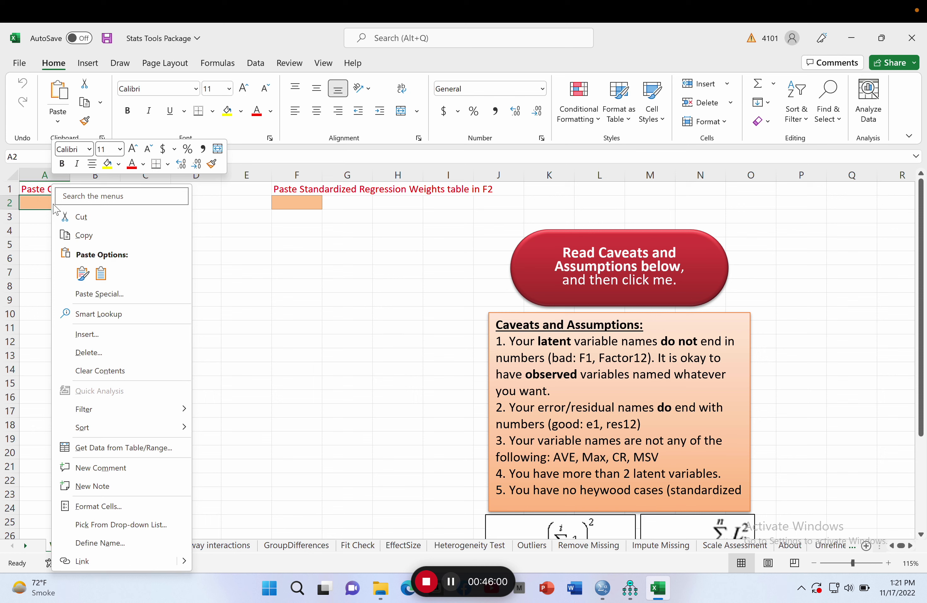
click(83, 274)
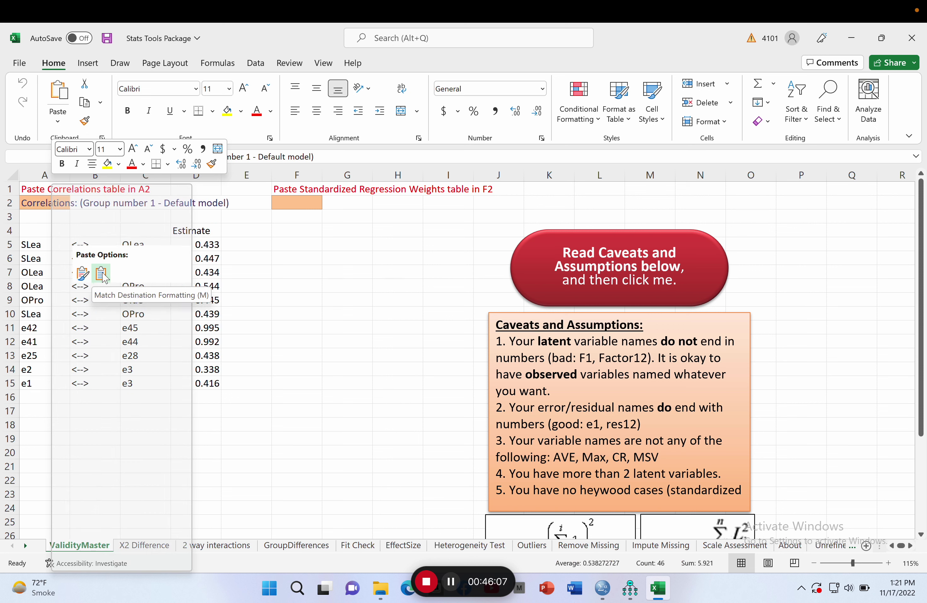
click(83, 273)
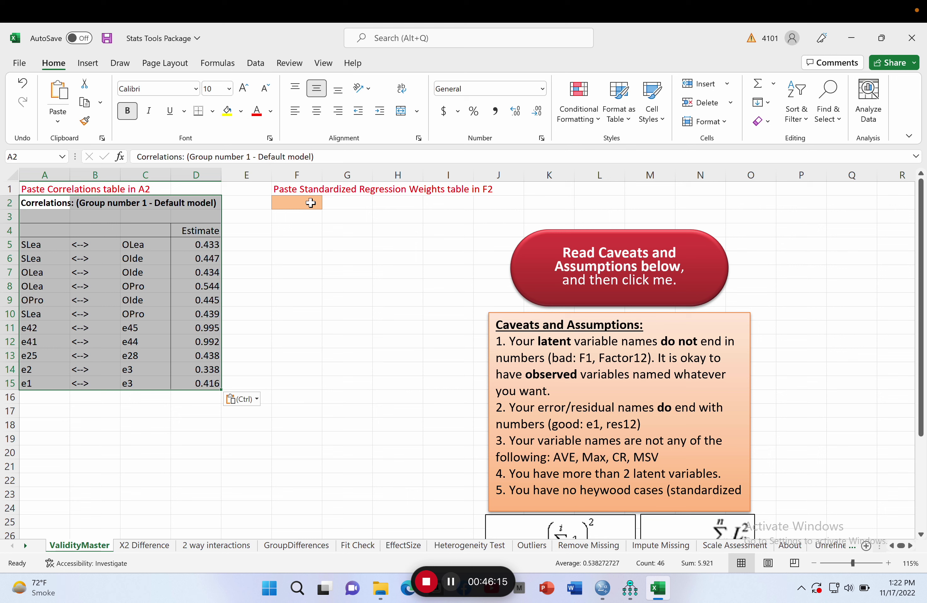
- Return to the Amos Output window and copy the Standardized Regression Weights table
mouse_move(634, 595)
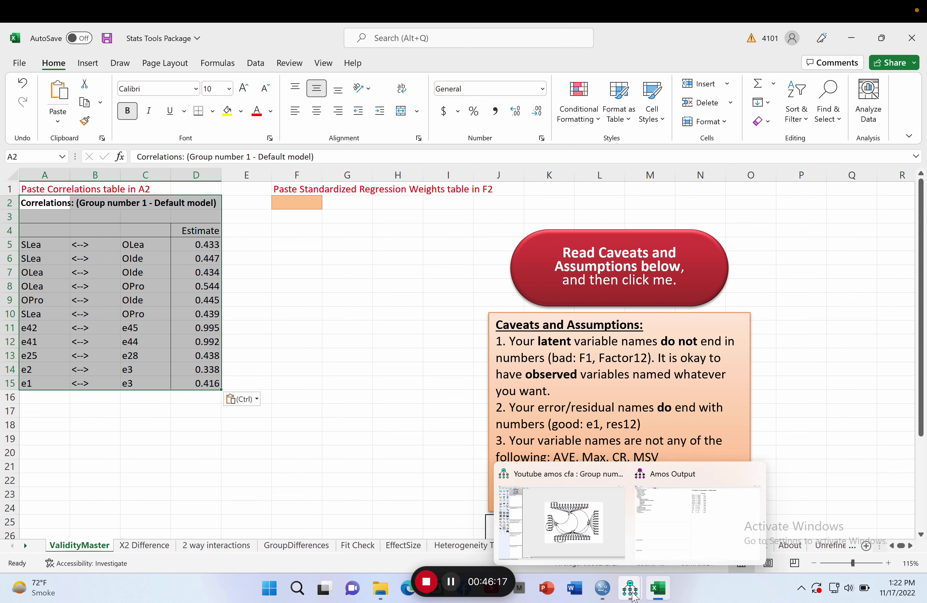
click(689, 534)
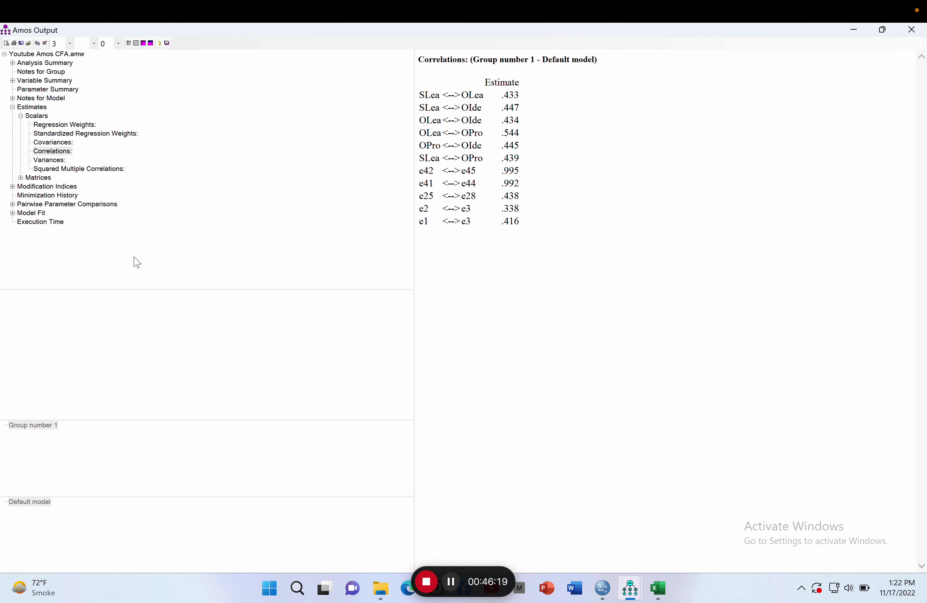
click(60, 133)
click(617, 175)
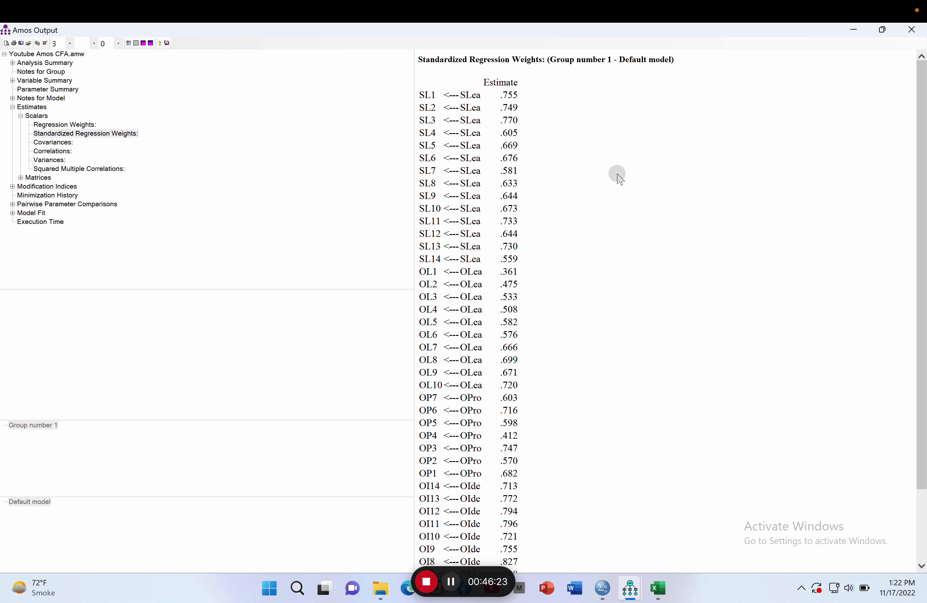
right_click(618, 175)
click(635, 191)
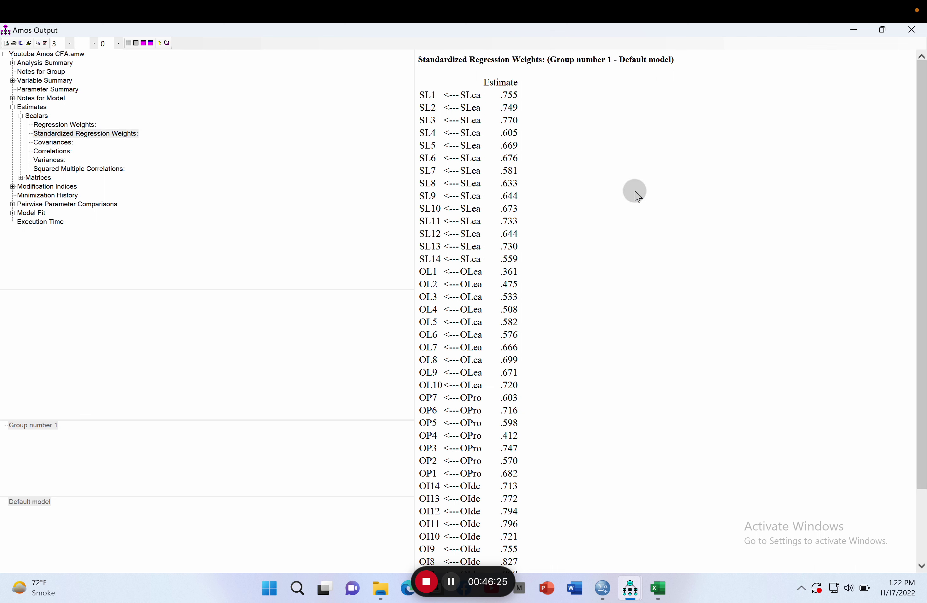
- Paste the Standardized Regression Weights table into cell F2 of ValidityMaster in Excel with its source formatting and run the validity calculation
mouse_move(658, 589)
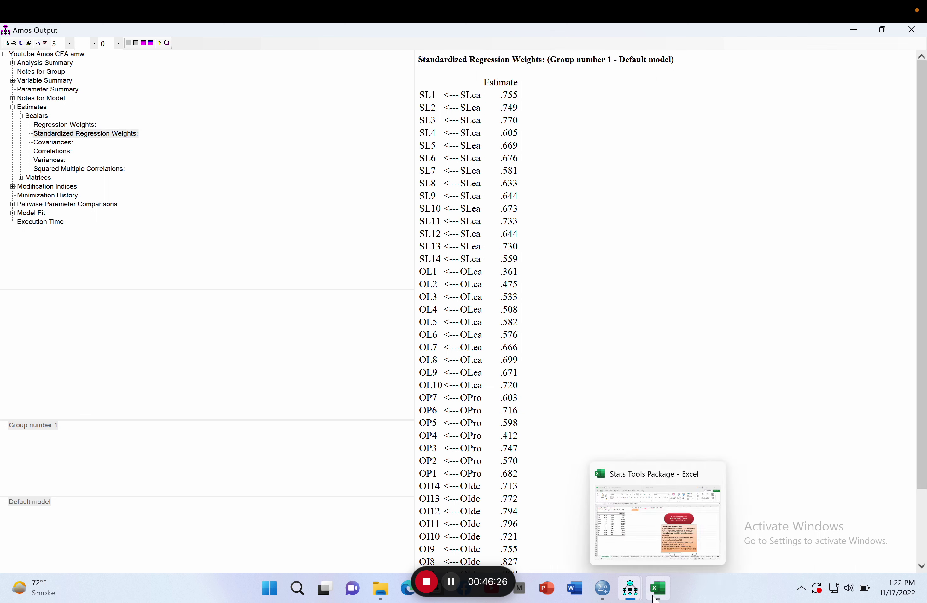
click(655, 536)
click(305, 202)
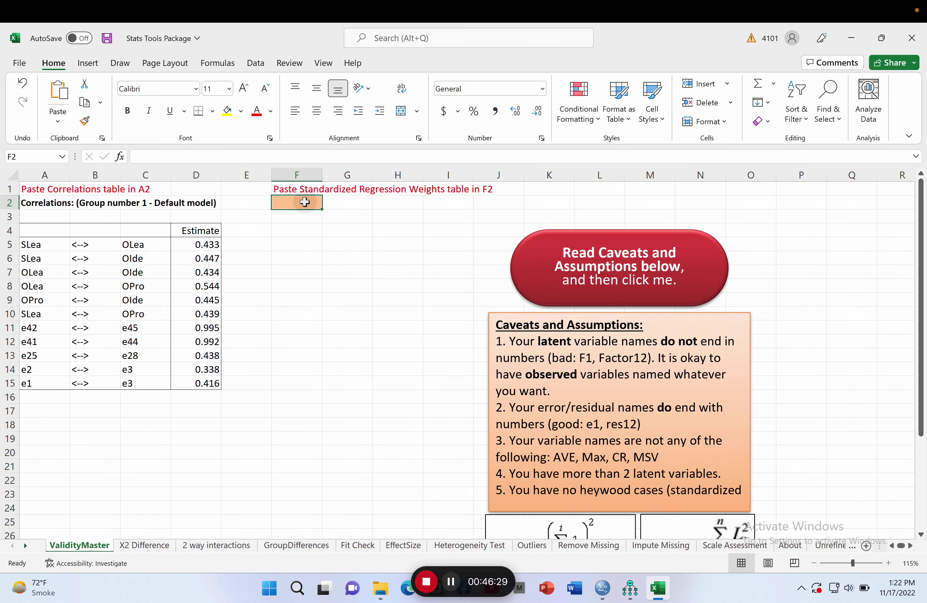
right_click(305, 202)
click(337, 274)
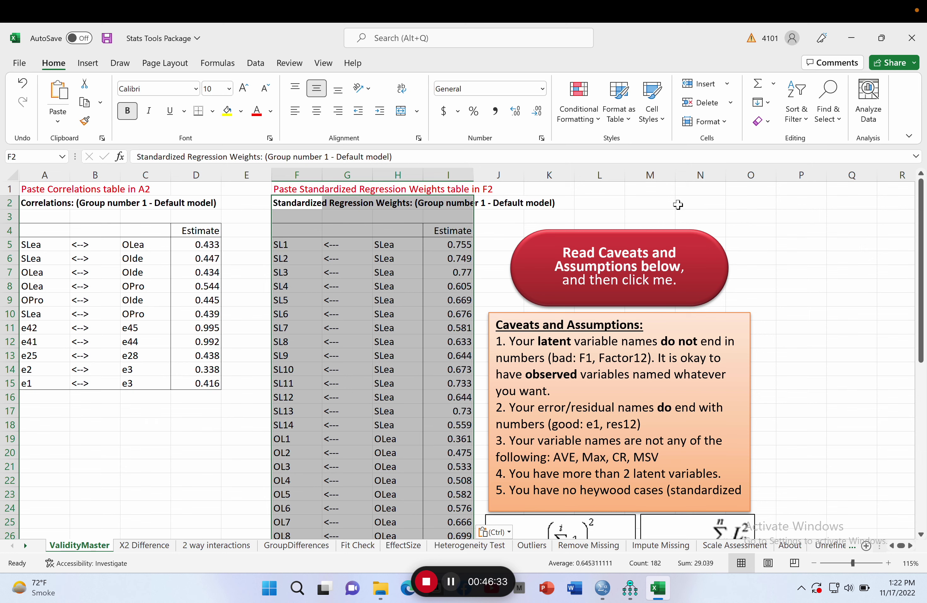
click(634, 276)
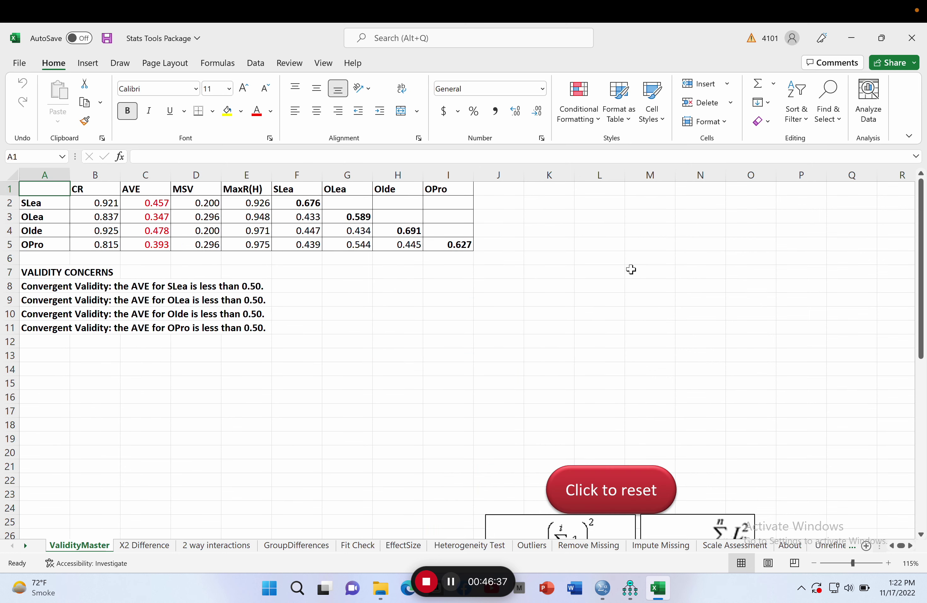
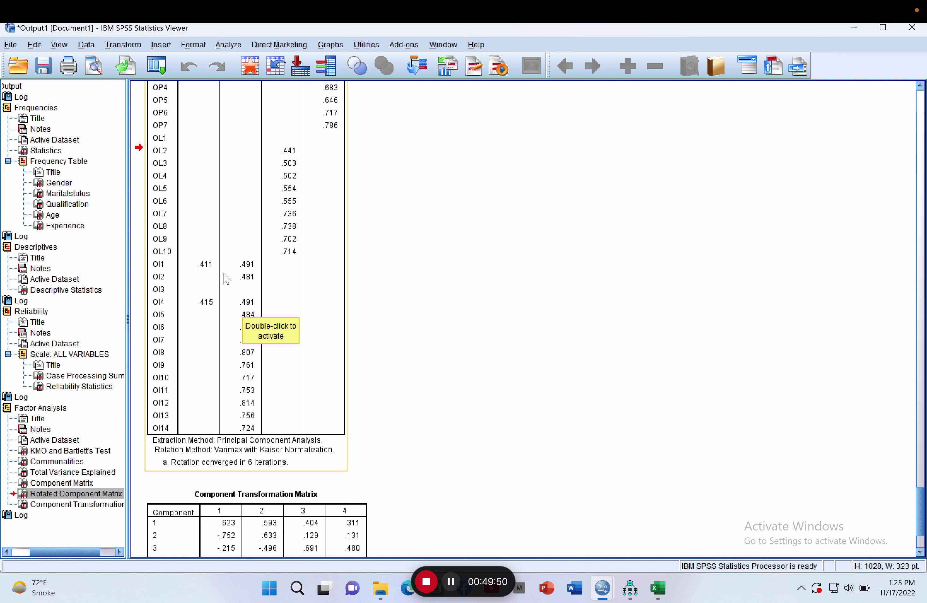
- Examine the factor loadings of the SL, OP, OL and OI items in the SPSS Rotated Component Matrix
scroll(162, 271, up, 5)
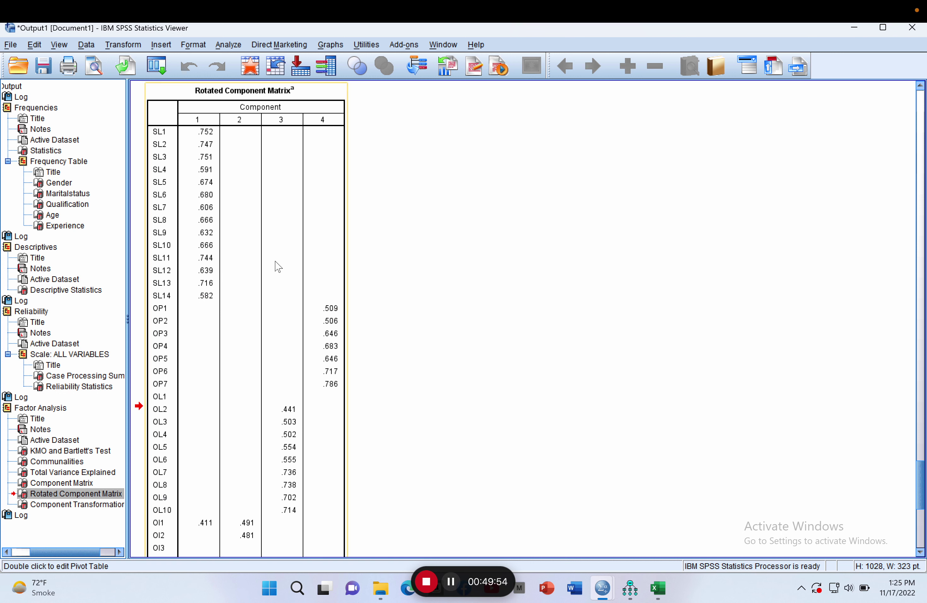
scroll(273, 260, down, 1)
scroll(272, 260, down, 1)
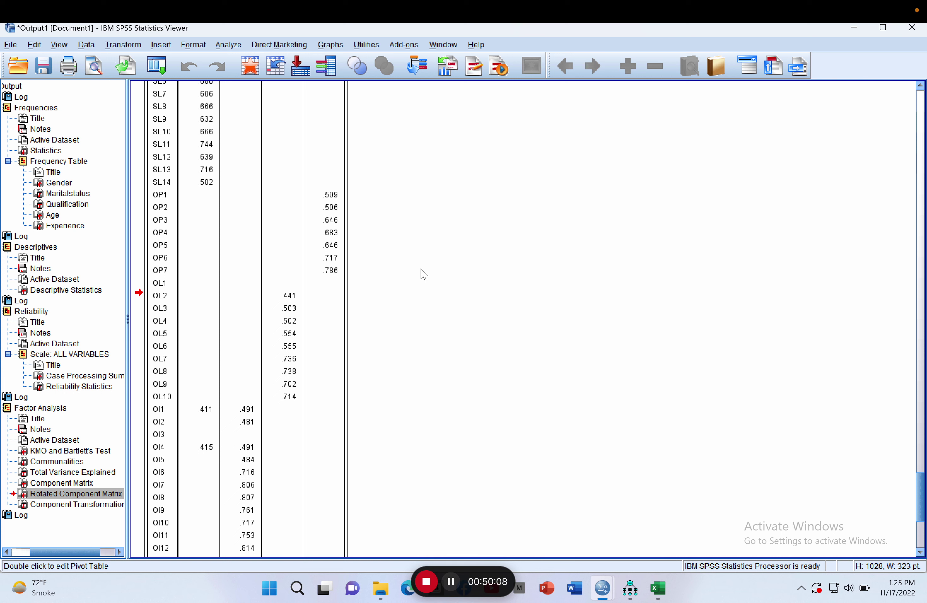
scroll(425, 274, up, 3)
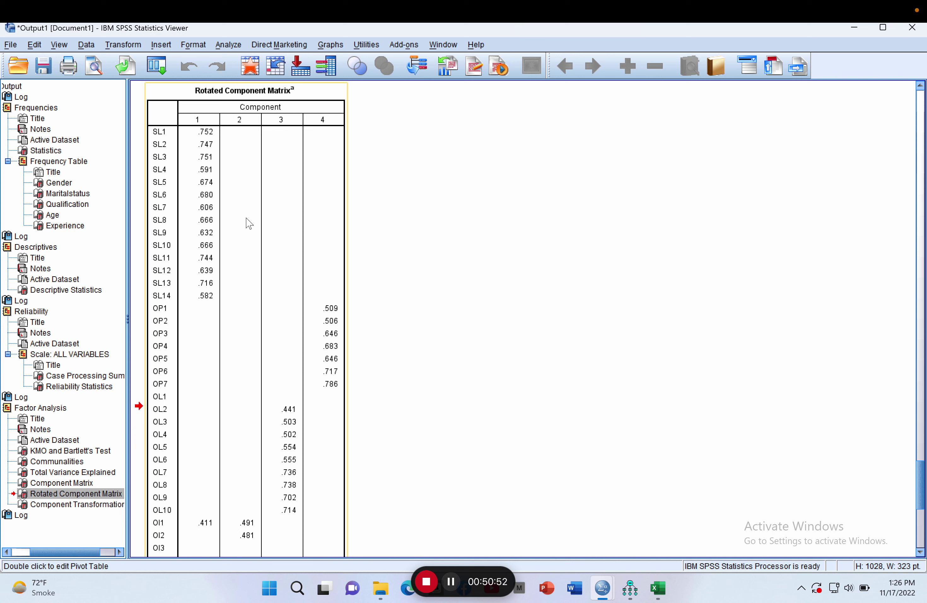
scroll(246, 245, down, 5)
scroll(247, 247, down, 2)
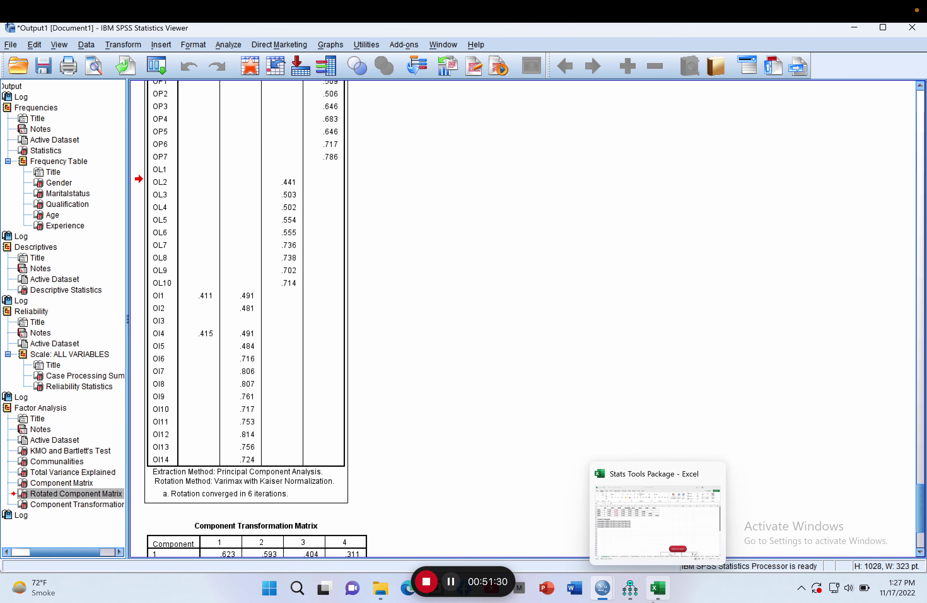
- Review the validity results in the Excel workbook alongside the Amos path diagram, and minimize the workbook
click(658, 589)
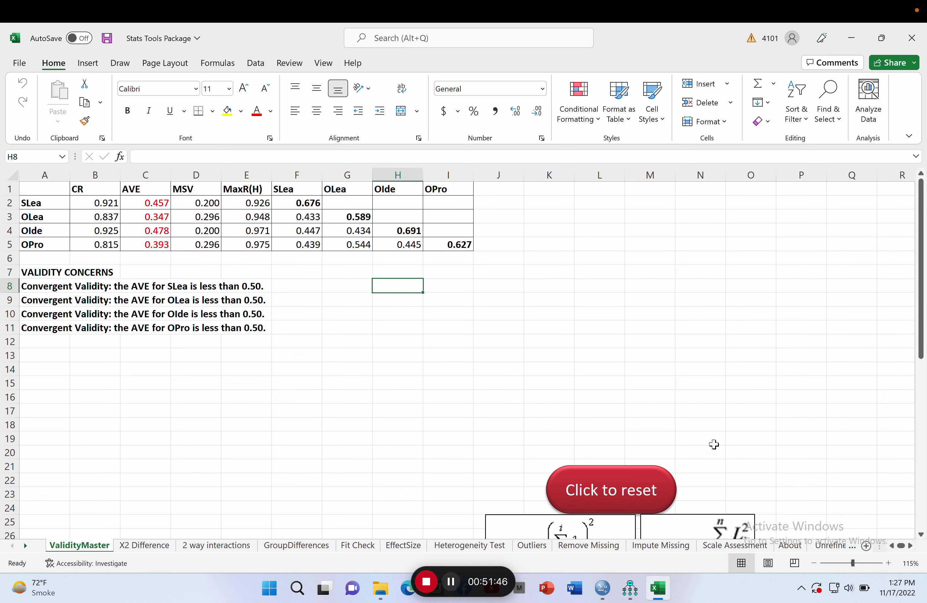
mouse_move(626, 591)
click(587, 519)
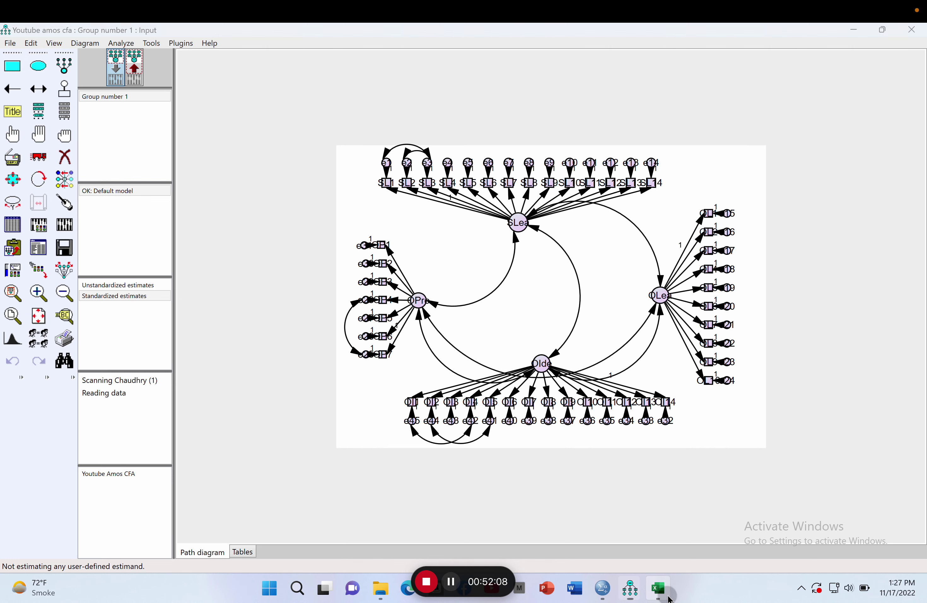
click(662, 590)
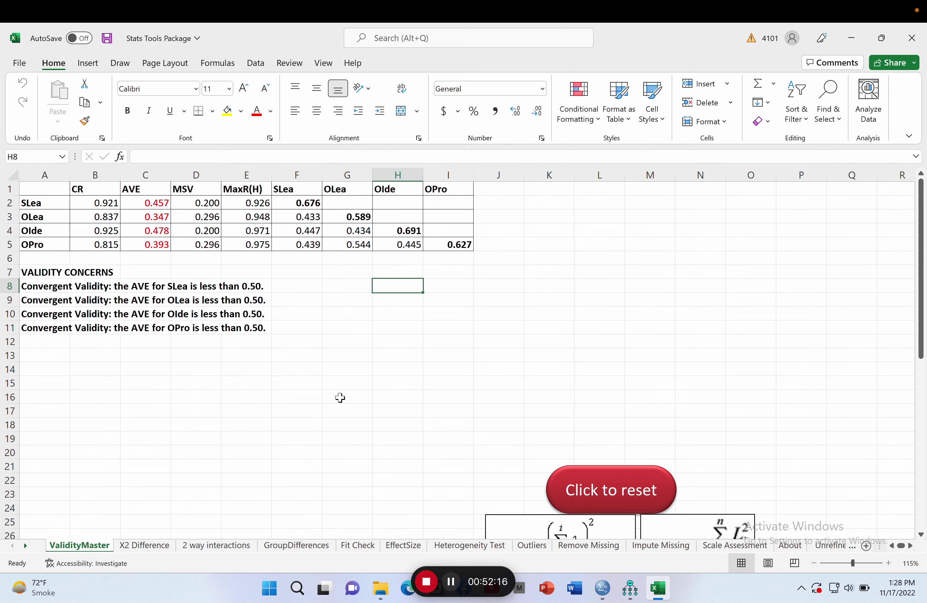
click(852, 38)
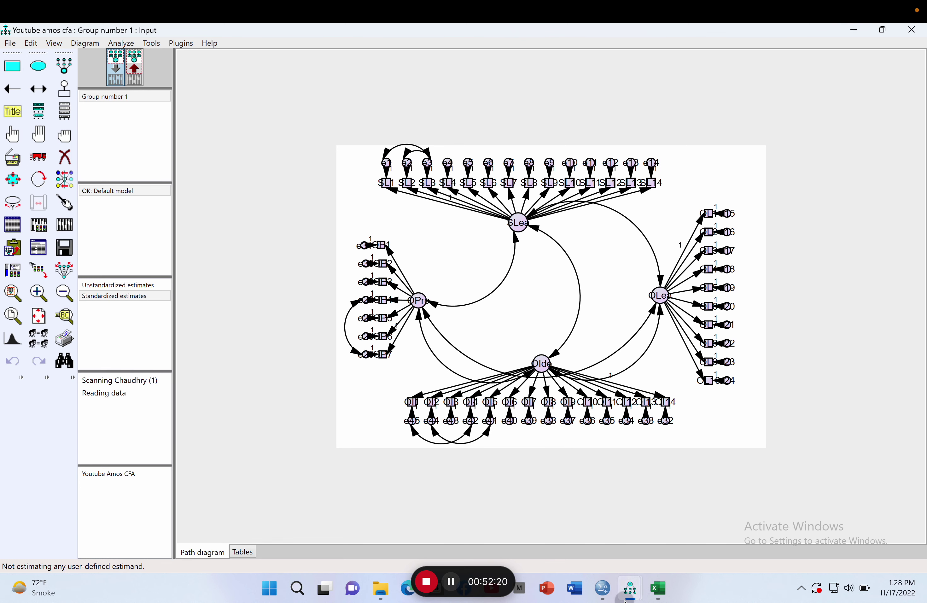
- Check the Model Fit summary in Amos Output, glance at the validity results in Excel, and return to the path diagram
mouse_move(630, 587)
click(684, 525)
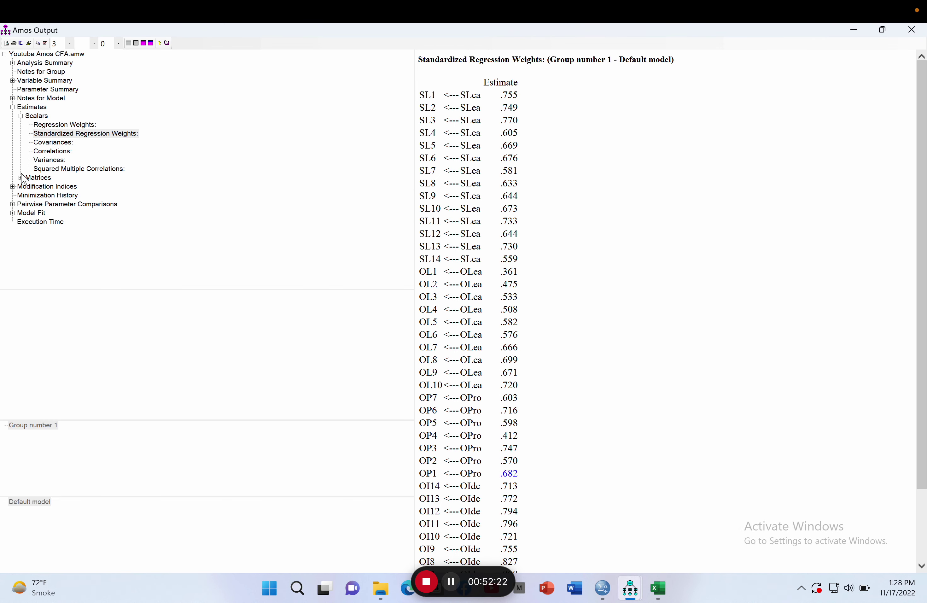
click(23, 216)
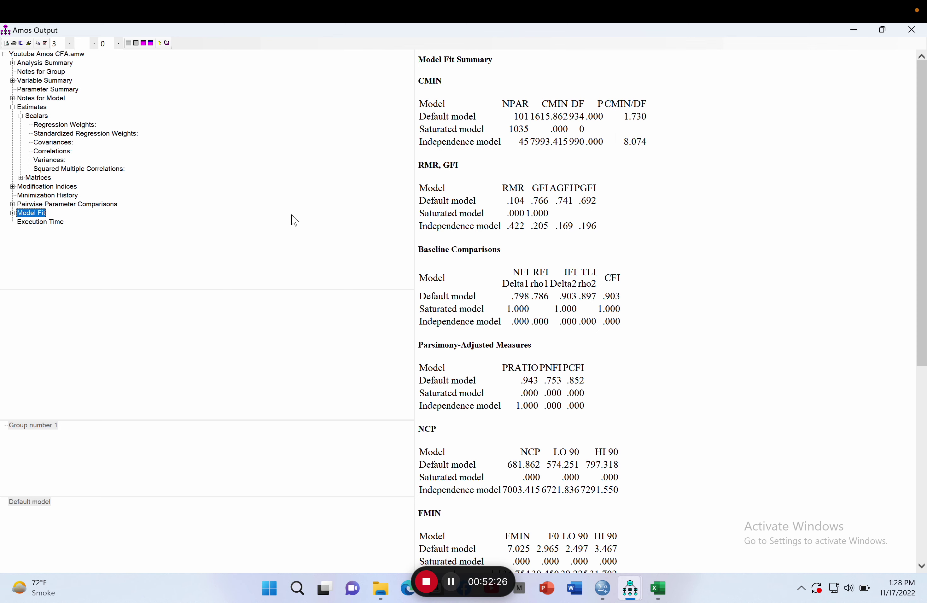
click(846, 31)
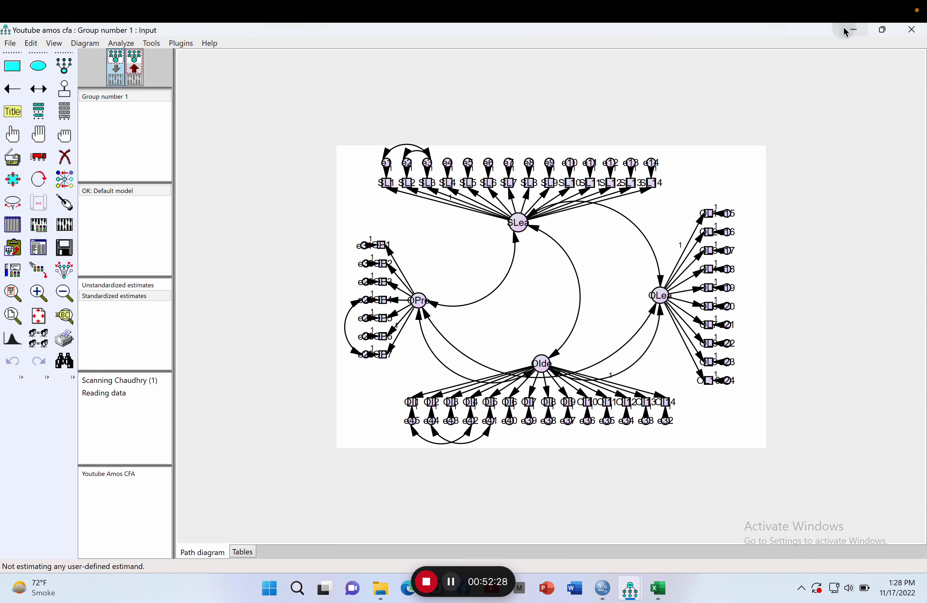
click(665, 594)
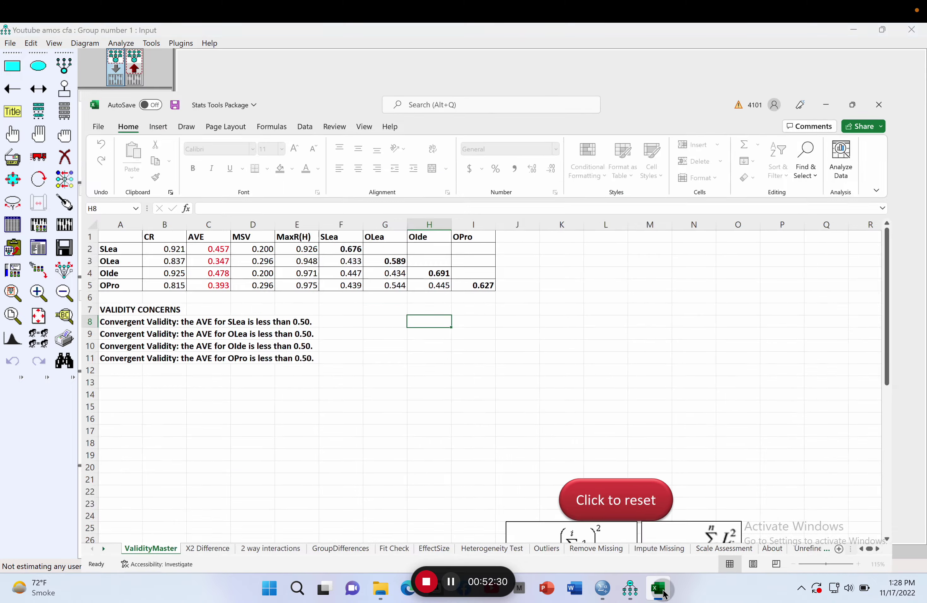
click(662, 591)
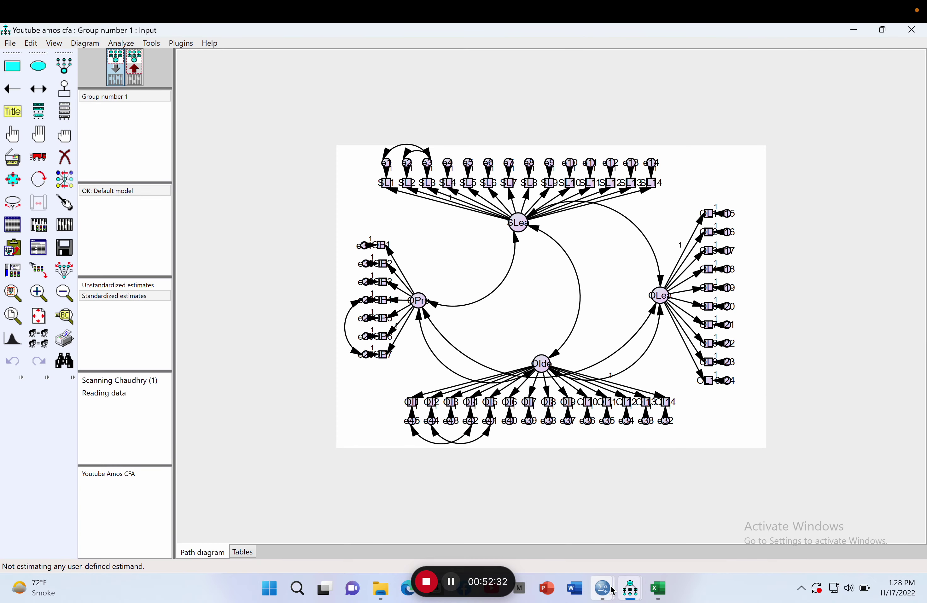
- Review the Estimates, Correlations and Standardized Regression Weights sections of the Amos Output, and minimize the output window
mouse_move(631, 589)
click(707, 494)
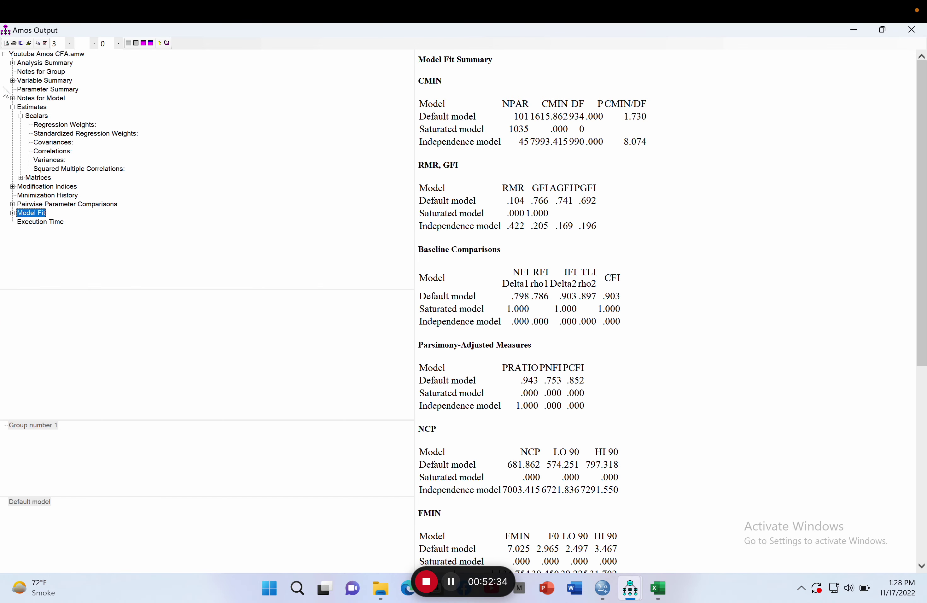
click(33, 107)
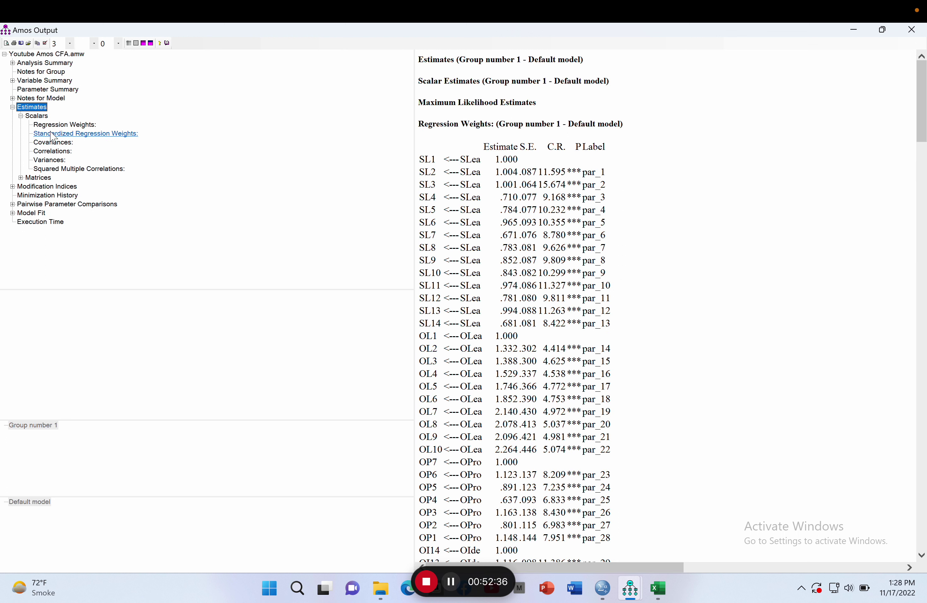
click(53, 152)
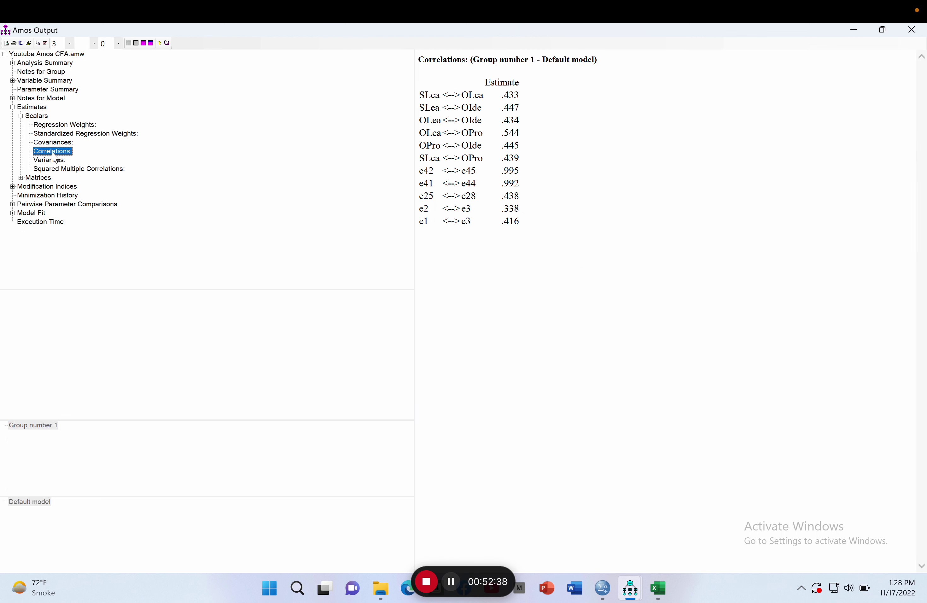
click(77, 134)
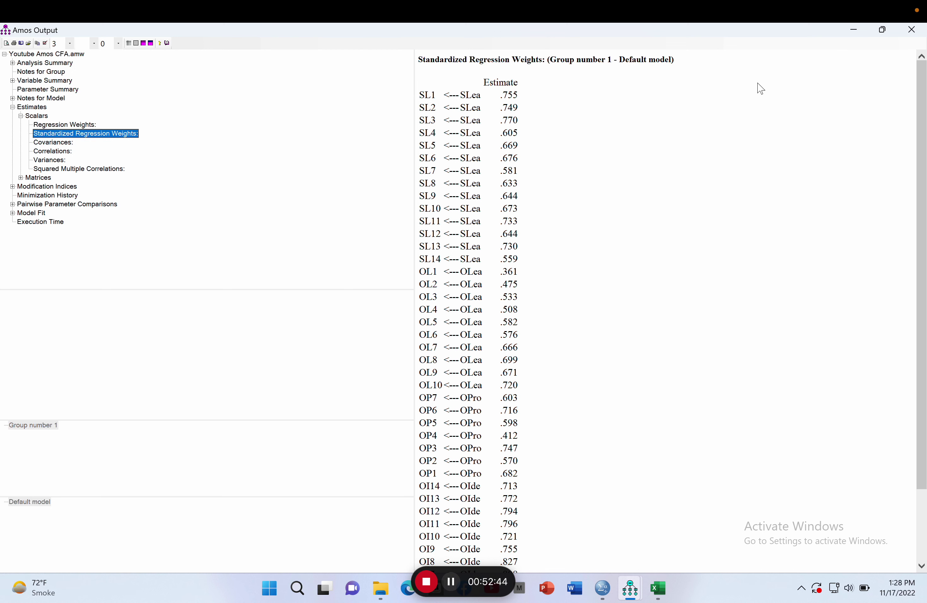
click(854, 29)
- Switch to Excel, save the Stats Tools Package workbook as Validity in the Sample Amos folder on the Desktop, and close it
click(661, 592)
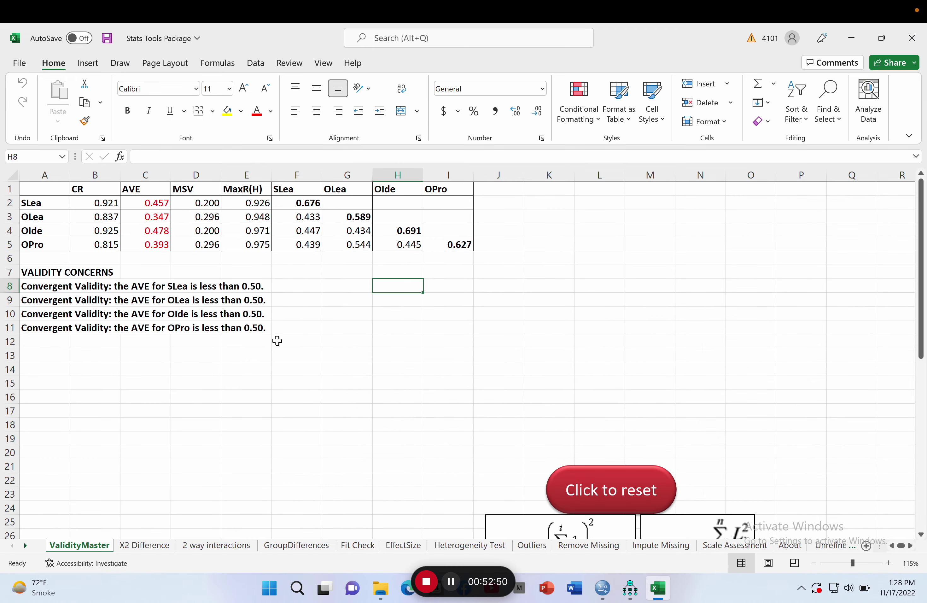
click(20, 63)
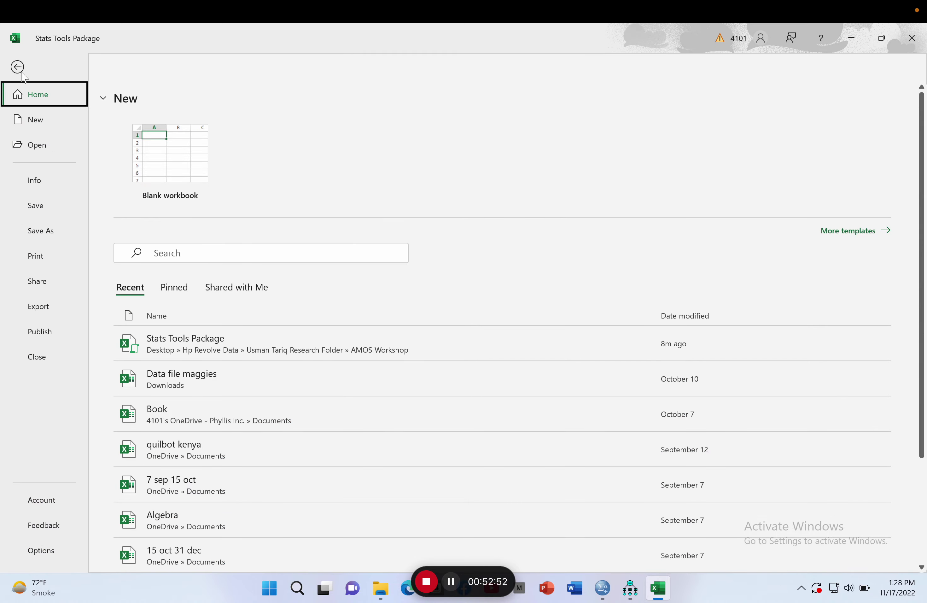
click(50, 231)
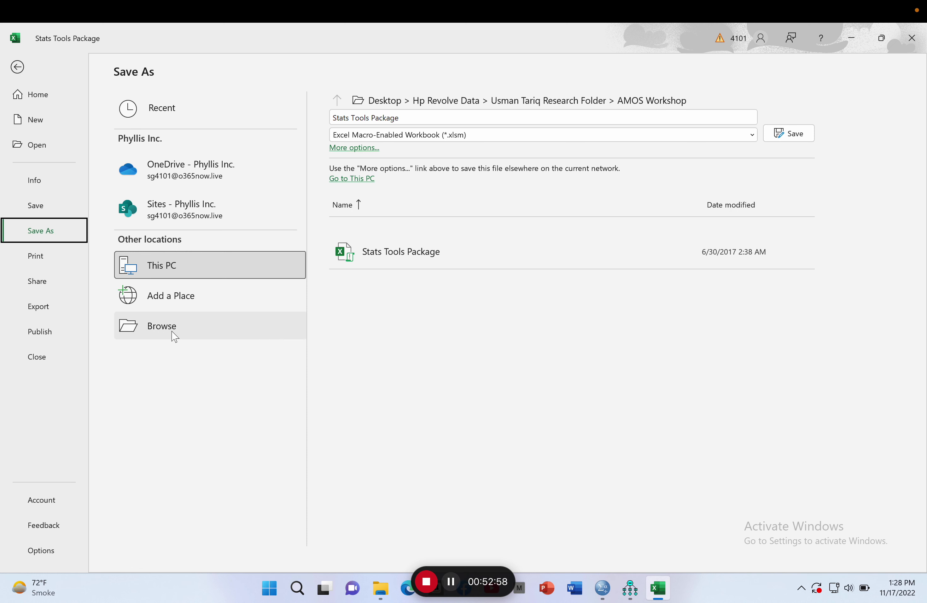
double_click(171, 265)
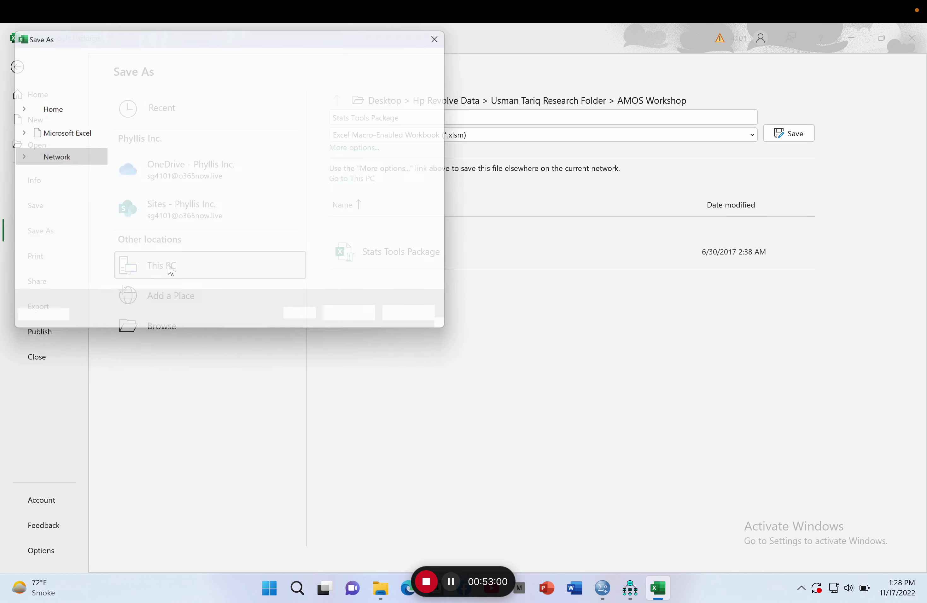
drag(97, 191, 107, 116)
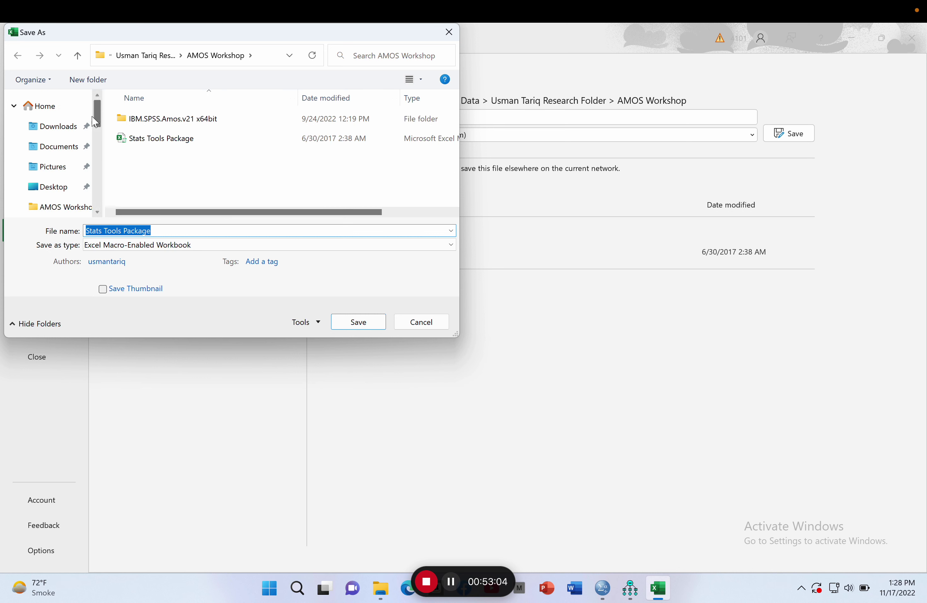
click(59, 187)
double_click(178, 177)
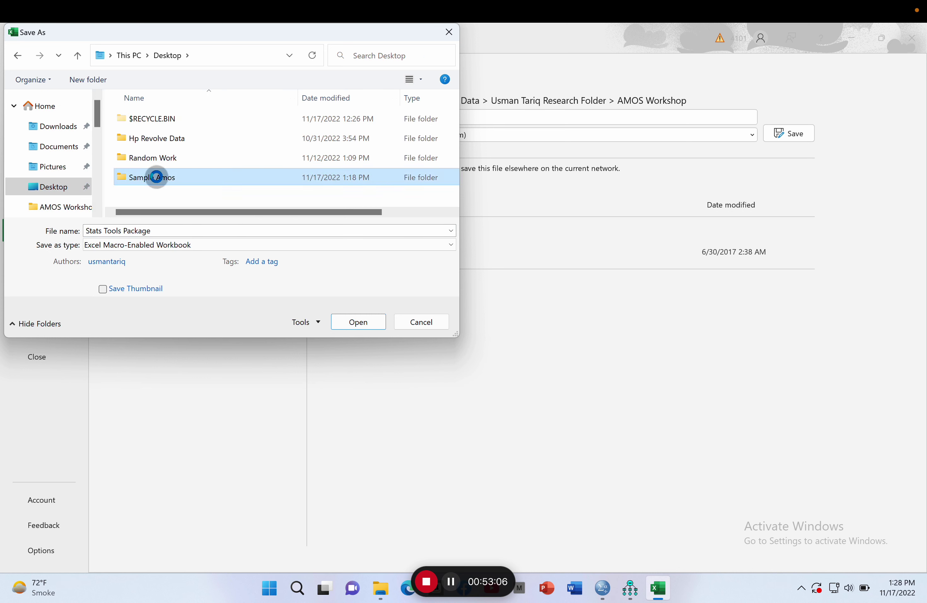
triple_click(159, 231)
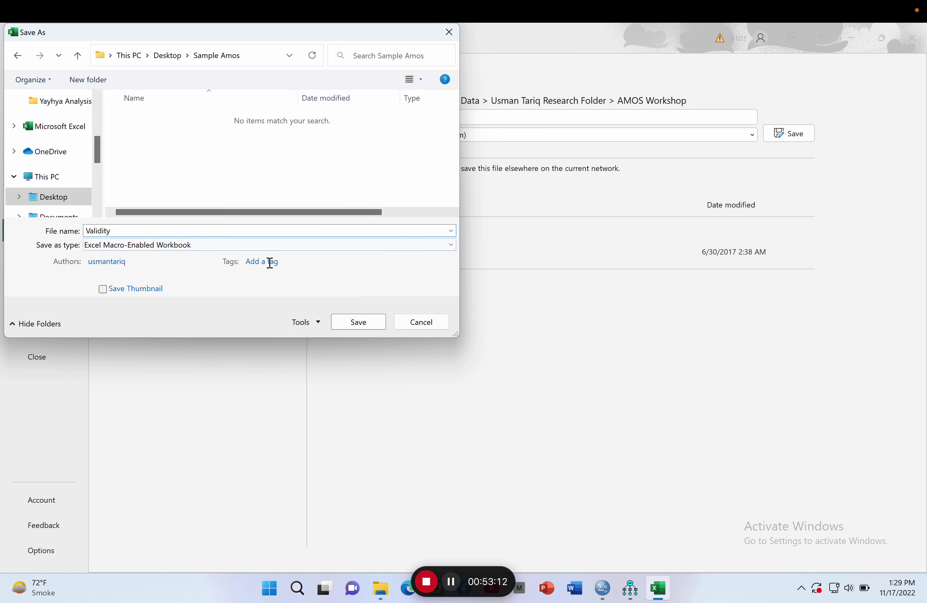
click(342, 318)
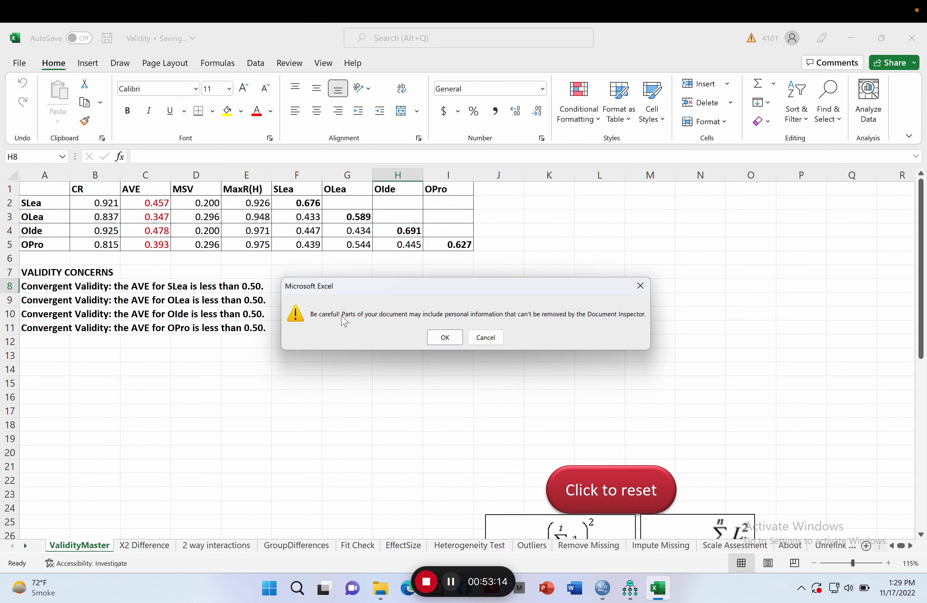
click(446, 339)
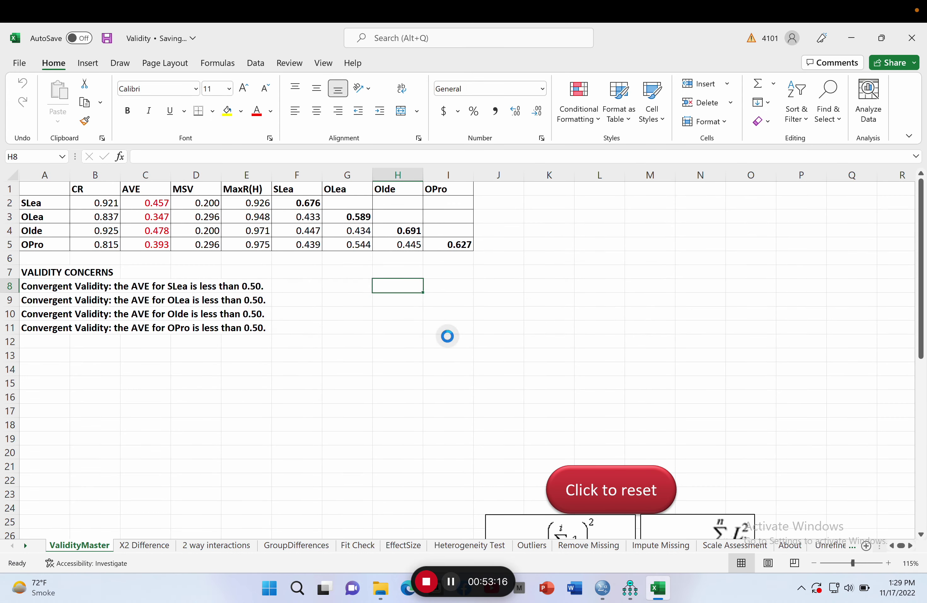
click(913, 38)
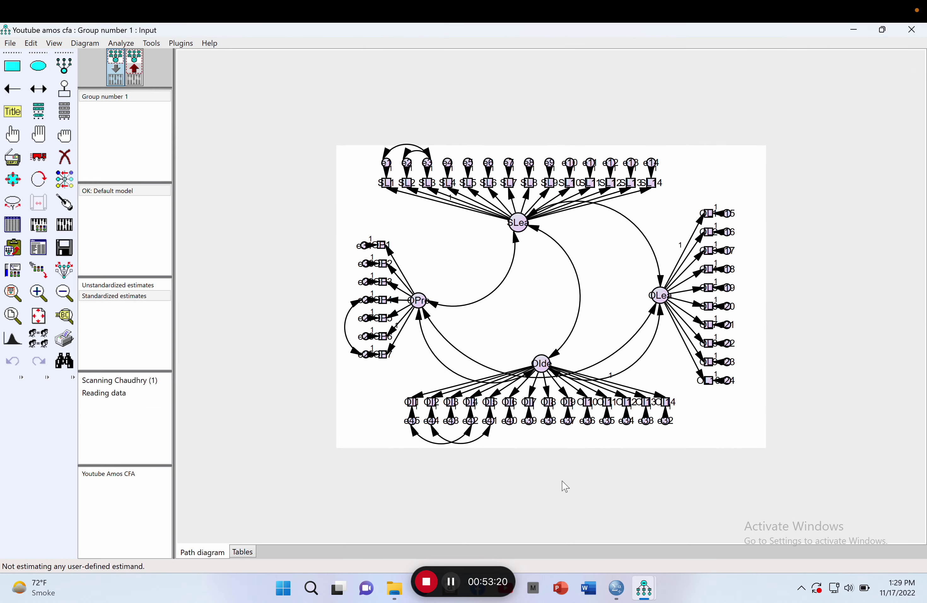
mouse_move(647, 592)
right_click(422, 340)
click(453, 274)
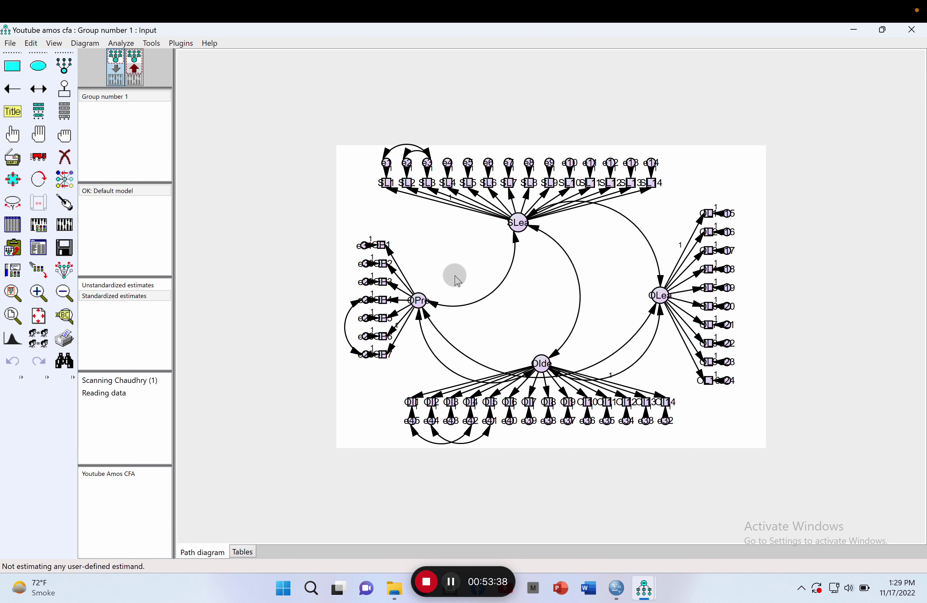
scroll(456, 278, up, 1)
scroll(458, 280, up, 2)
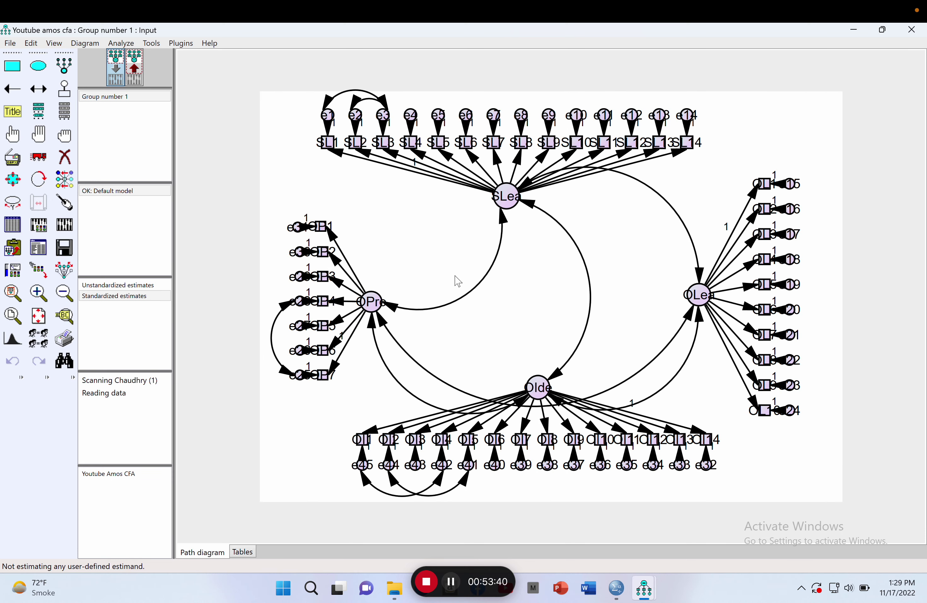
scroll(458, 280, up, 1)
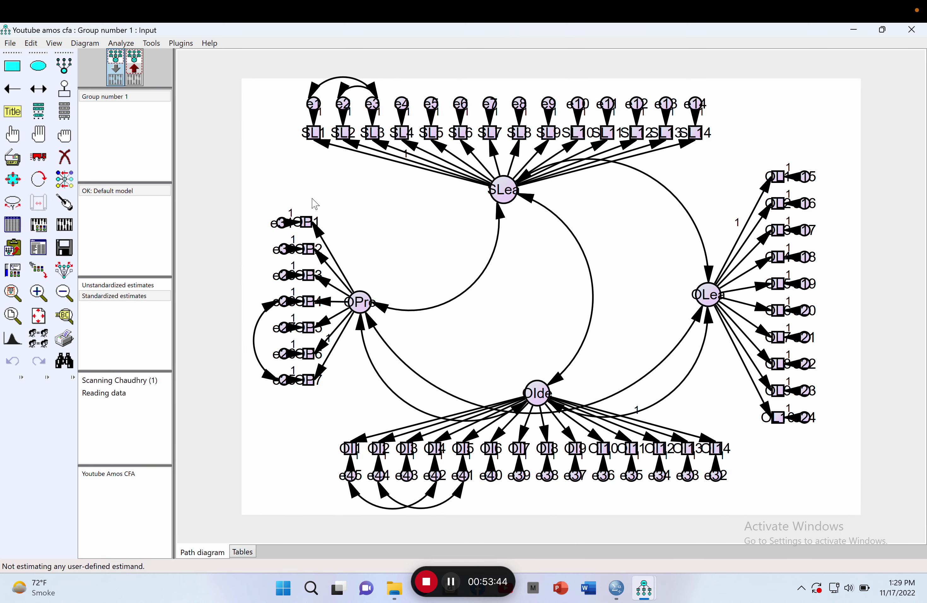
scroll(315, 203, up, 1)
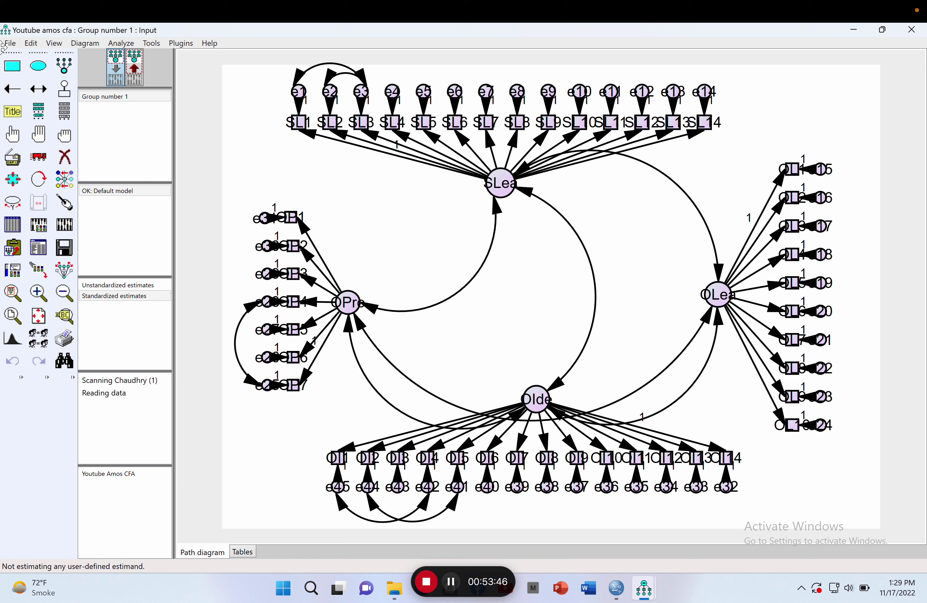
click(11, 43)
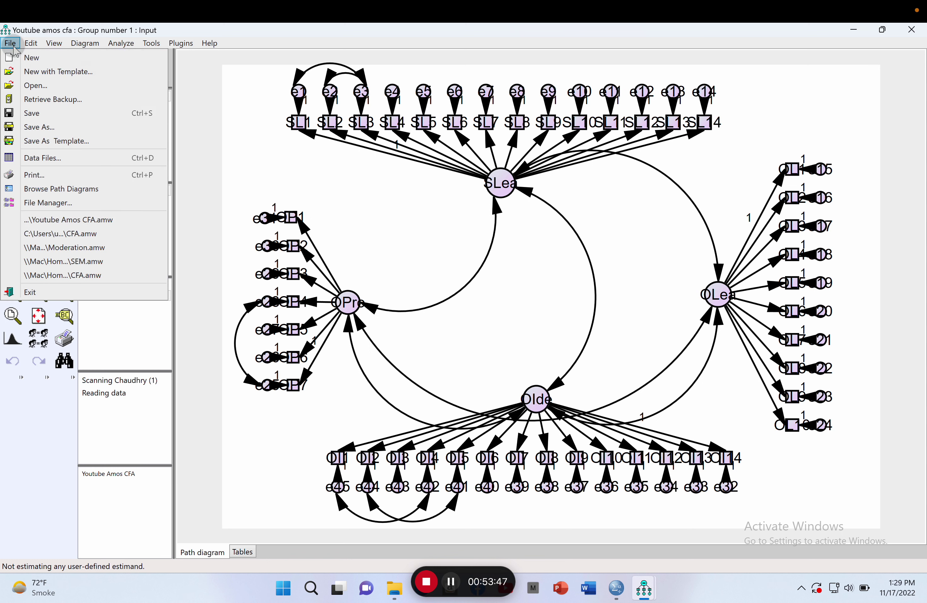
click(30, 58)
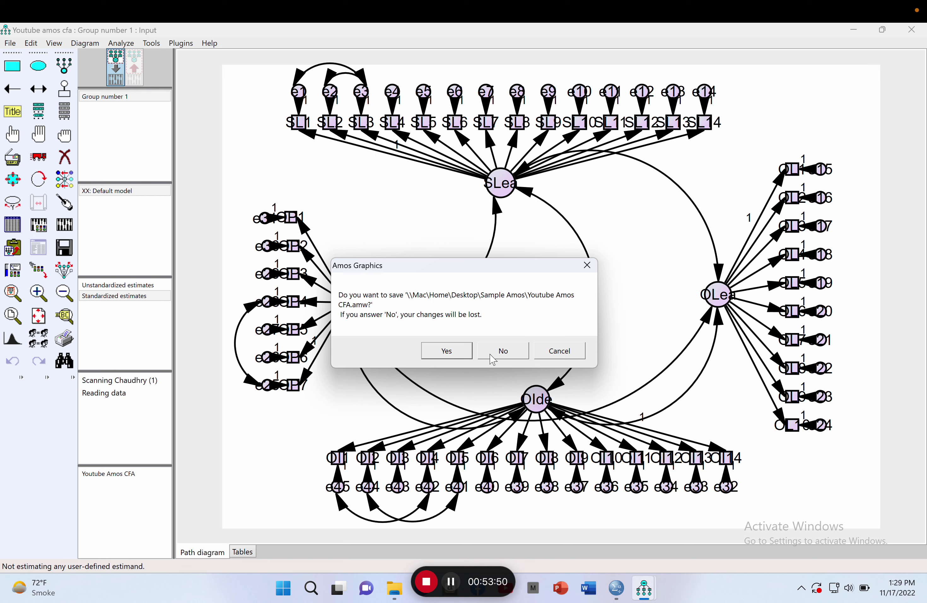
click(527, 349)
- Save a copy of the path diagram as CFa Model in the Sample Amos folder on the Desktop
click(10, 43)
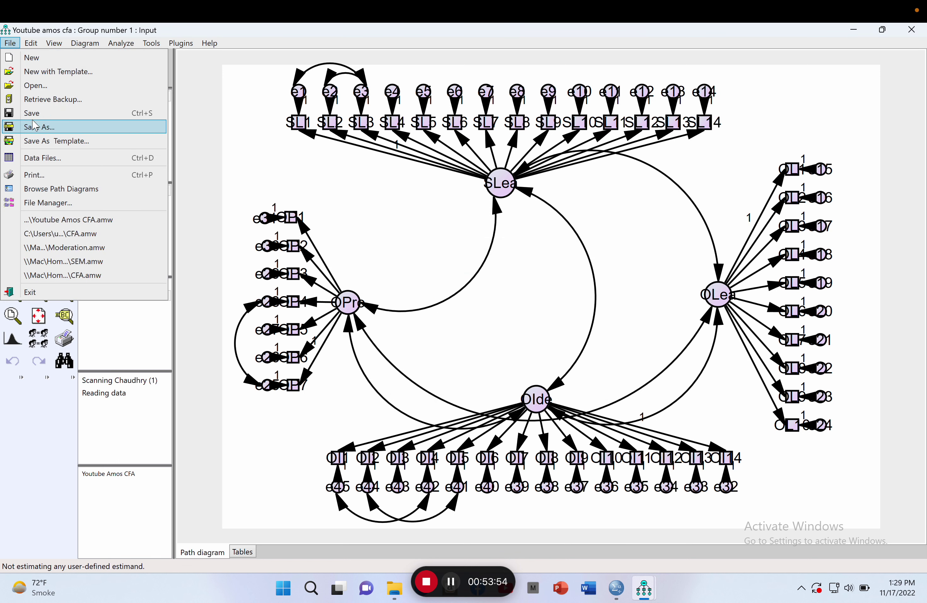
click(35, 126)
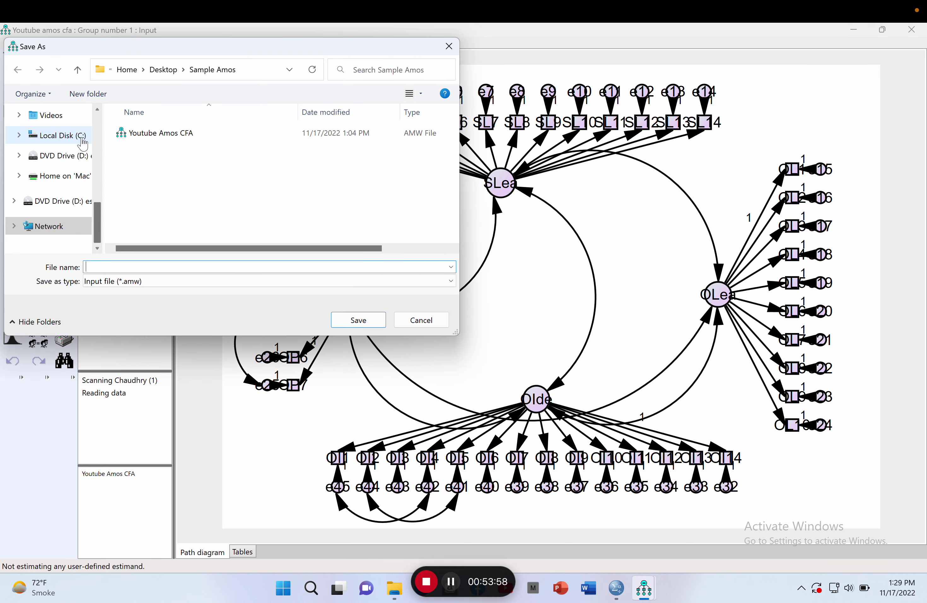
drag(97, 218, 97, 118)
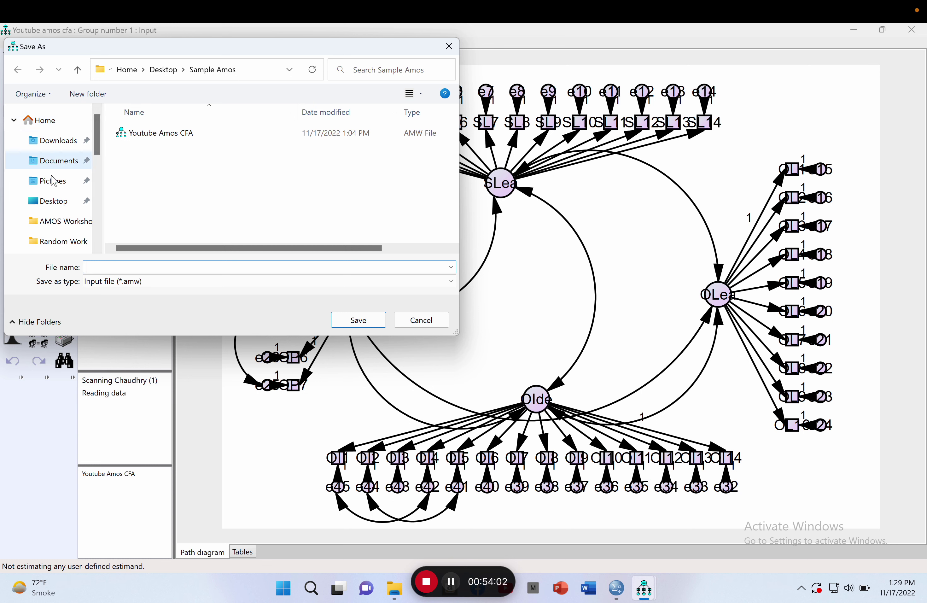
click(47, 199)
double_click(187, 196)
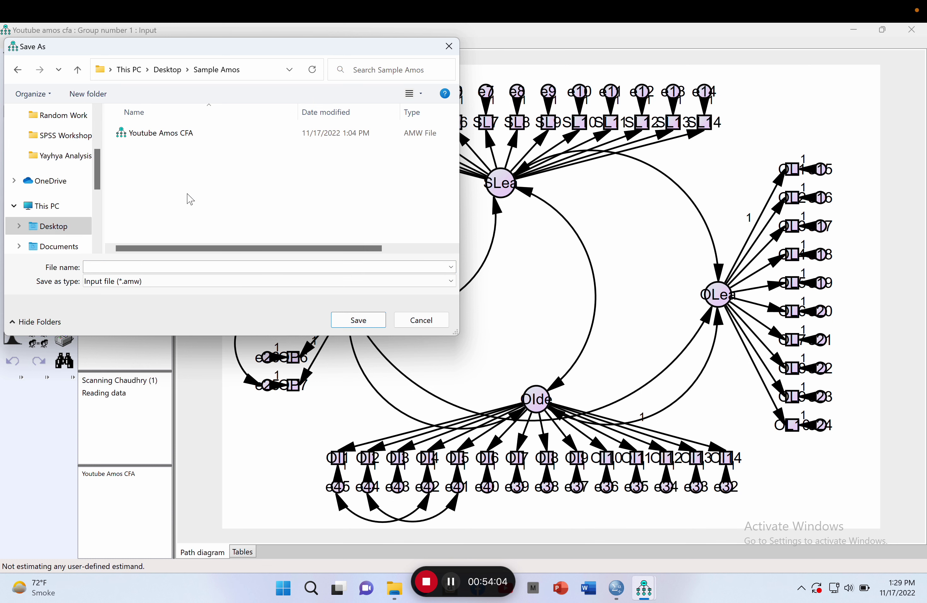
click(311, 267)
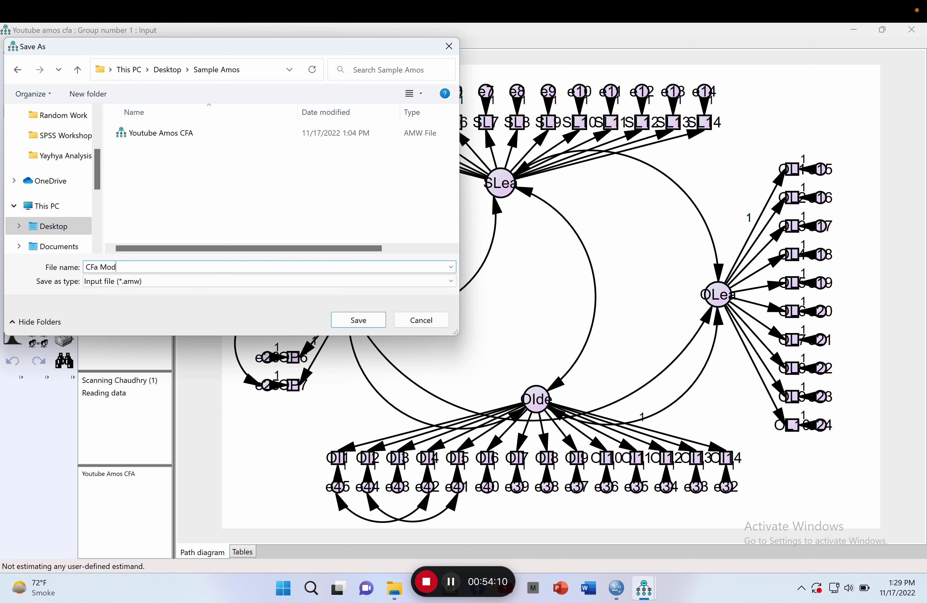
text(CFa Model)
click(357, 320)
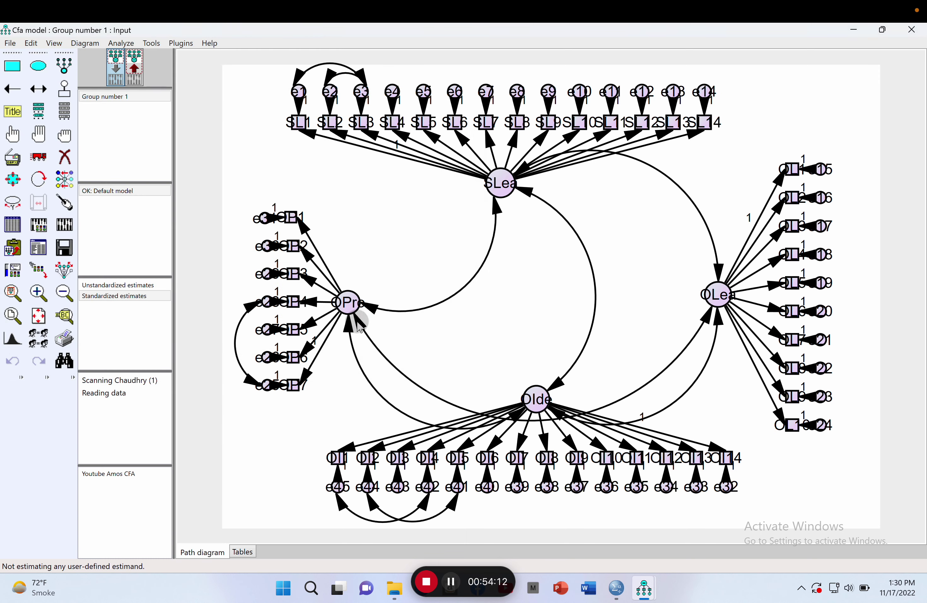
- Bring up the Amos Output window, check its view options and close the output
click(688, 520)
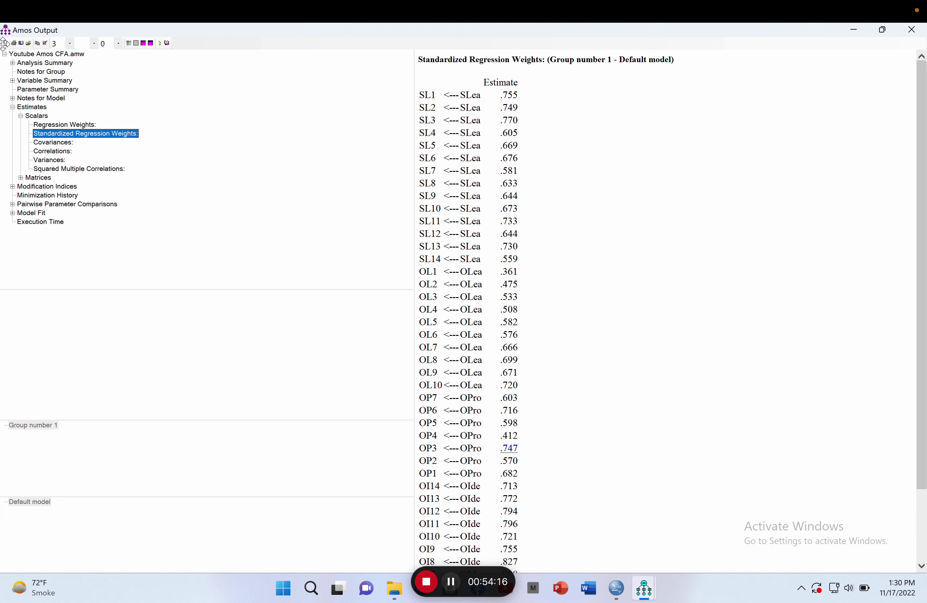
click(49, 46)
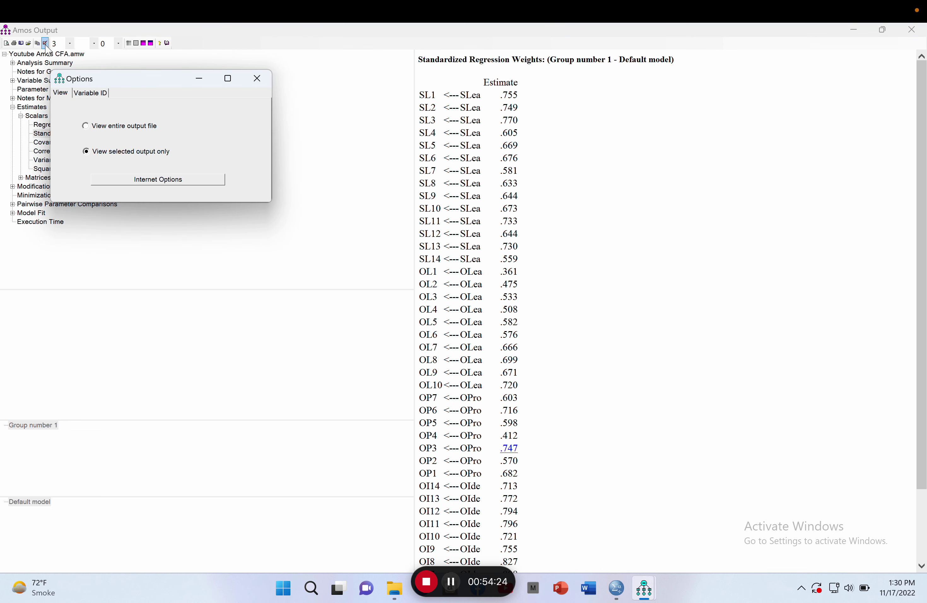
click(267, 83)
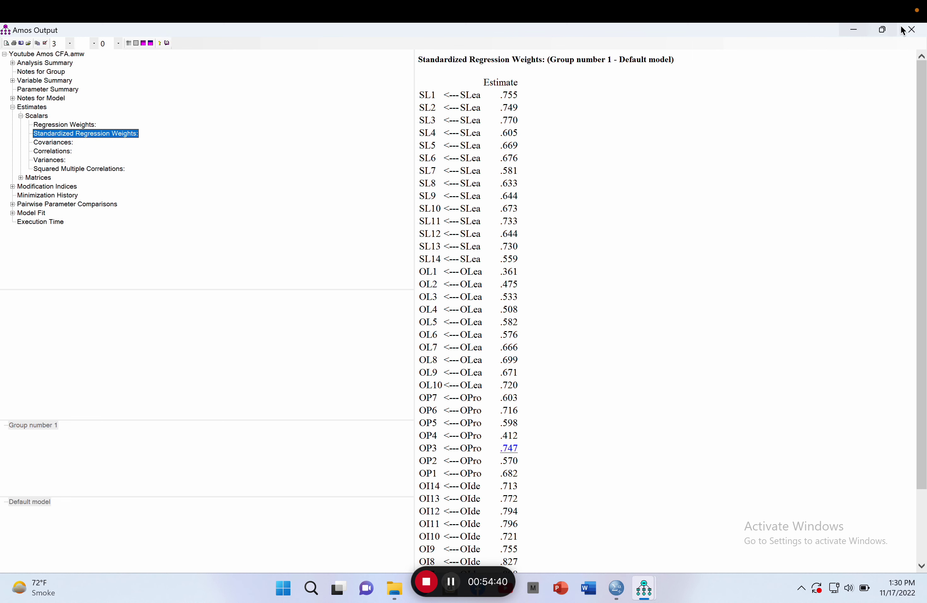
click(912, 29)
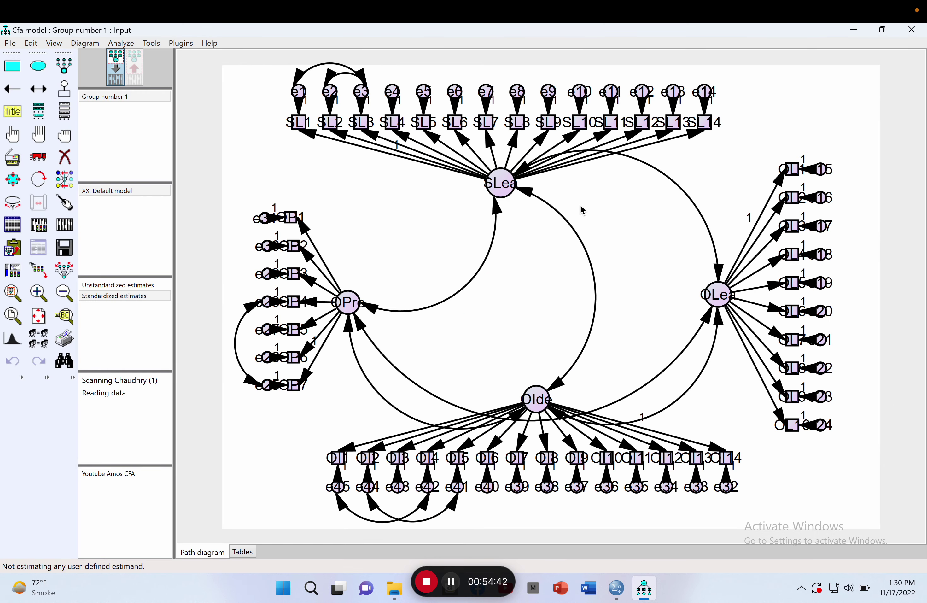
- Start a new Amos project and set its paper size to Landscape - A5
click(10, 43)
click(28, 58)
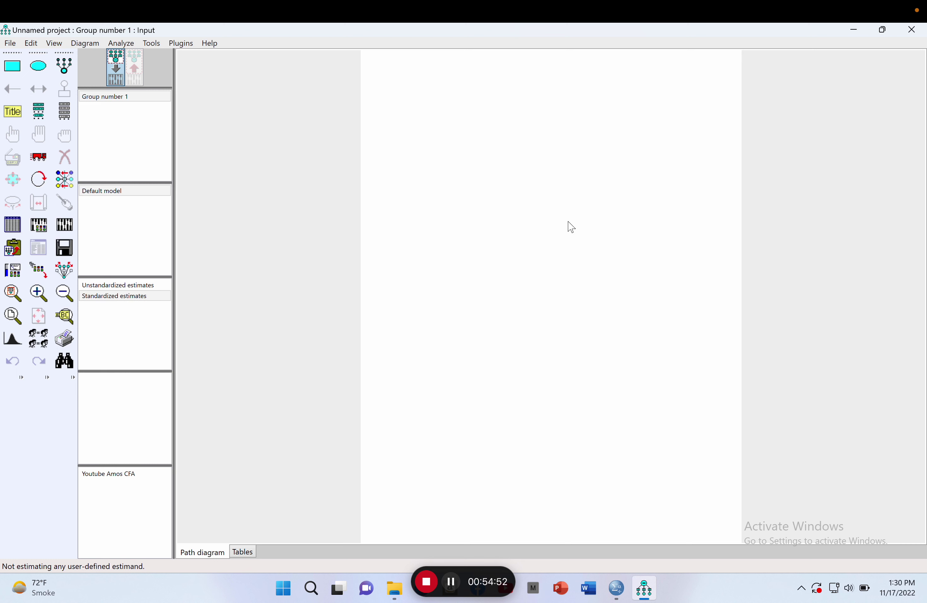
click(53, 44)
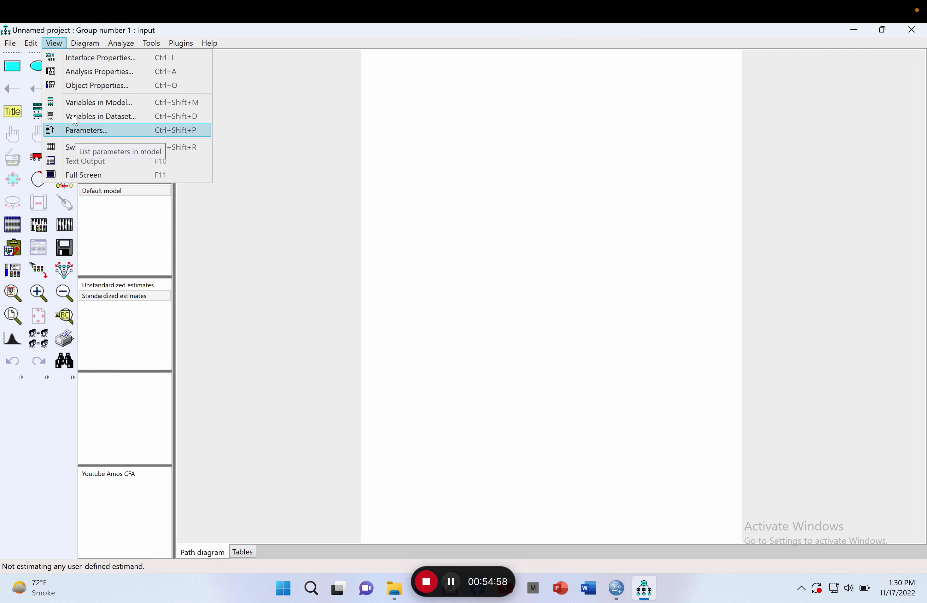
click(78, 57)
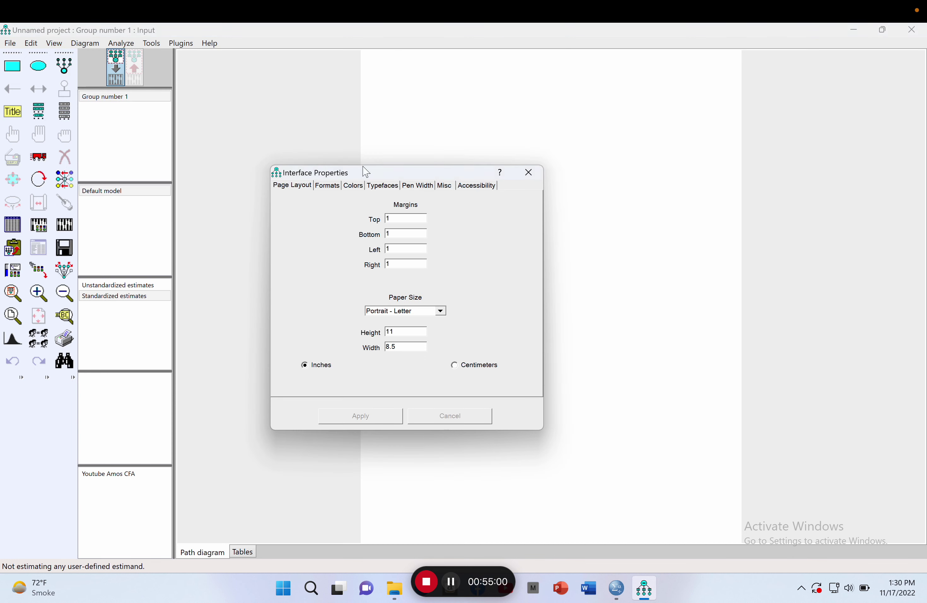
click(440, 311)
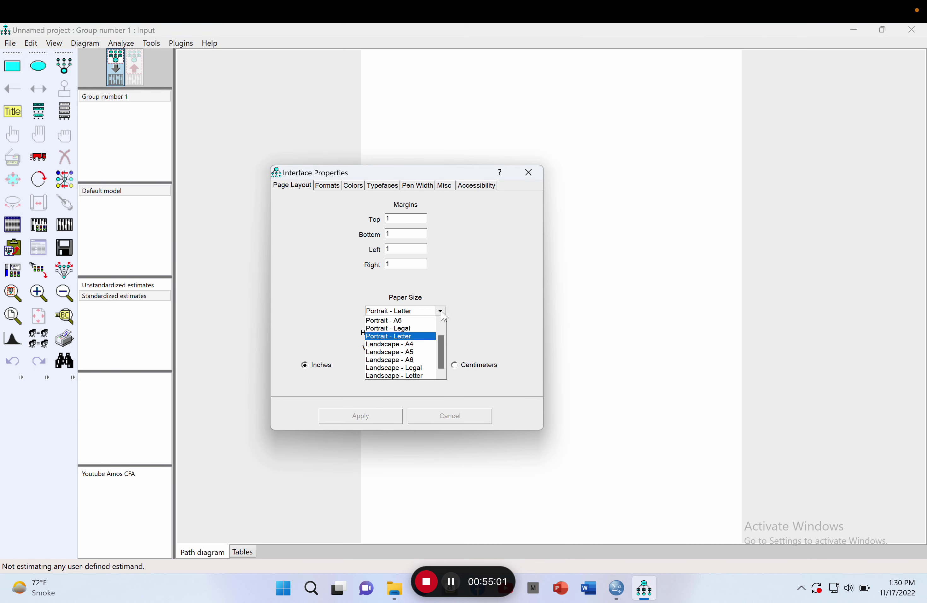
click(399, 348)
click(368, 420)
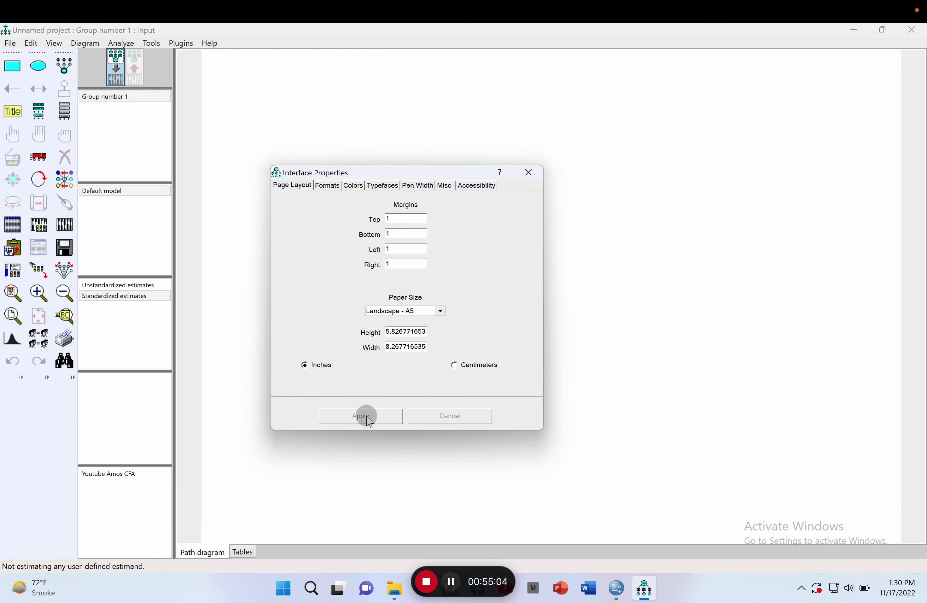
- Close the interface properties and accept the working data file for Group number 1
click(529, 172)
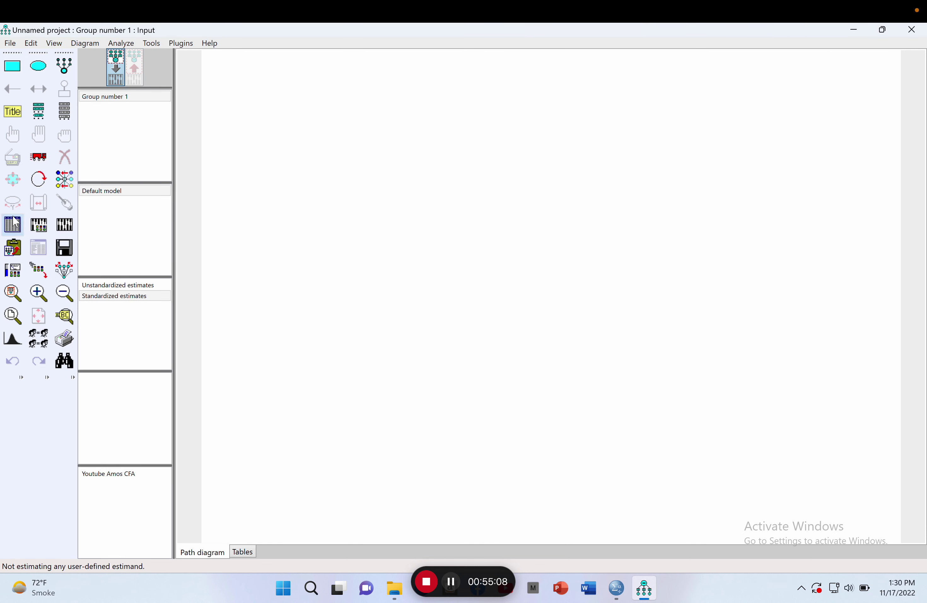
click(13, 225)
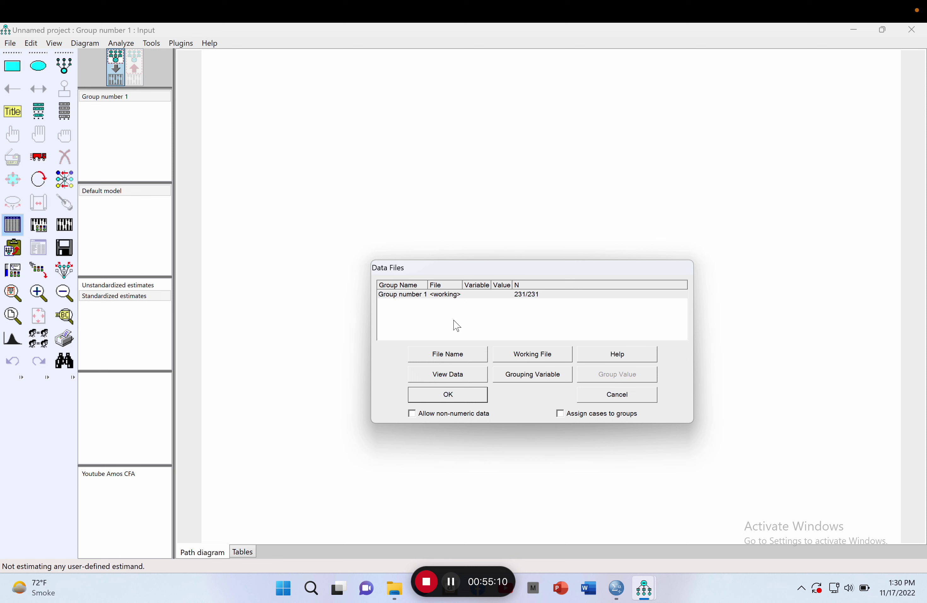
click(443, 396)
- Place the dataset variables SerLea, OrgInn, OrgLea and OrgPerf on the path diagram, with OrgLea above a row of the other three
click(64, 117)
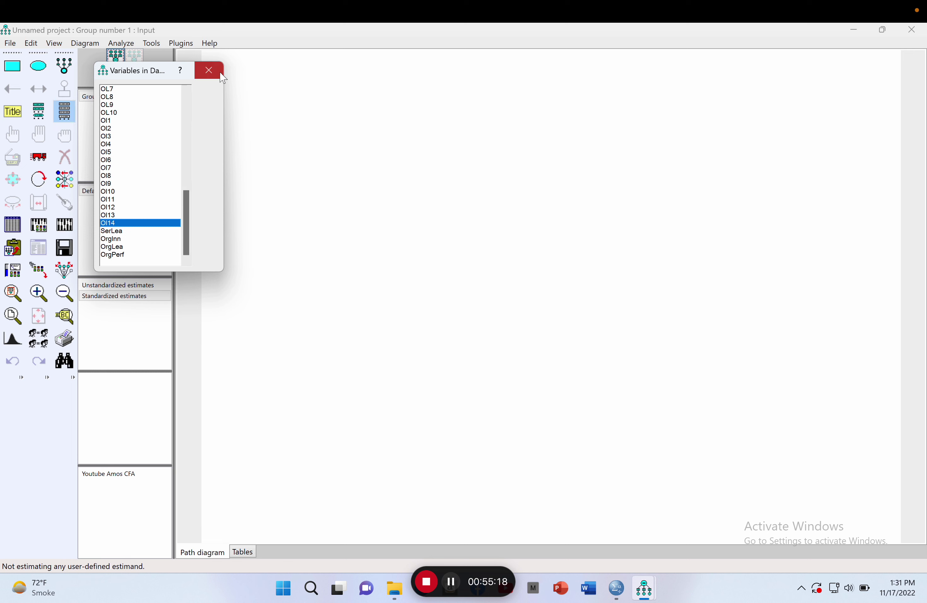
click(209, 70)
click(65, 111)
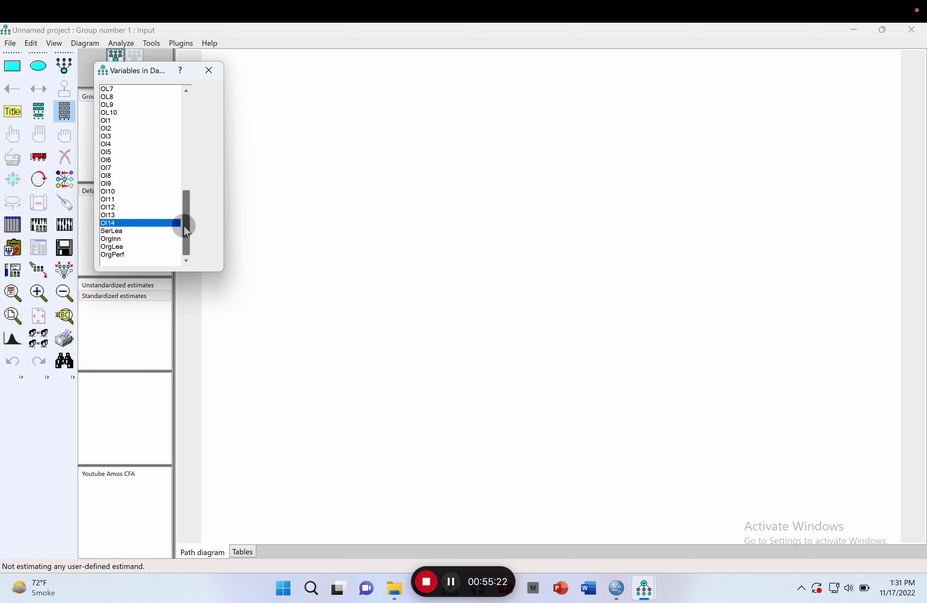
click(106, 232)
drag(107, 233, 315, 251)
drag(115, 239, 540, 246)
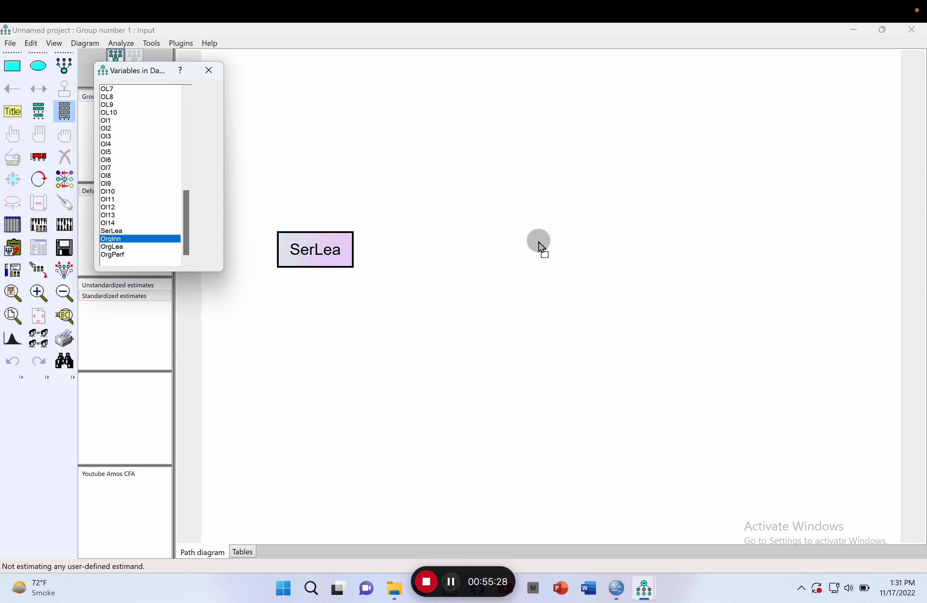
drag(538, 243, 503, 249)
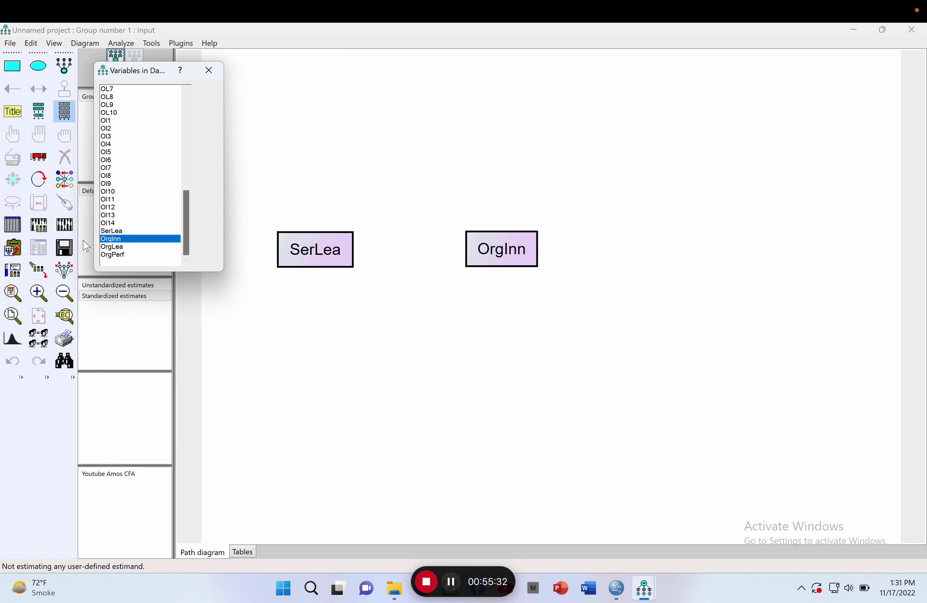
drag(112, 249, 652, 109)
drag(111, 255, 825, 243)
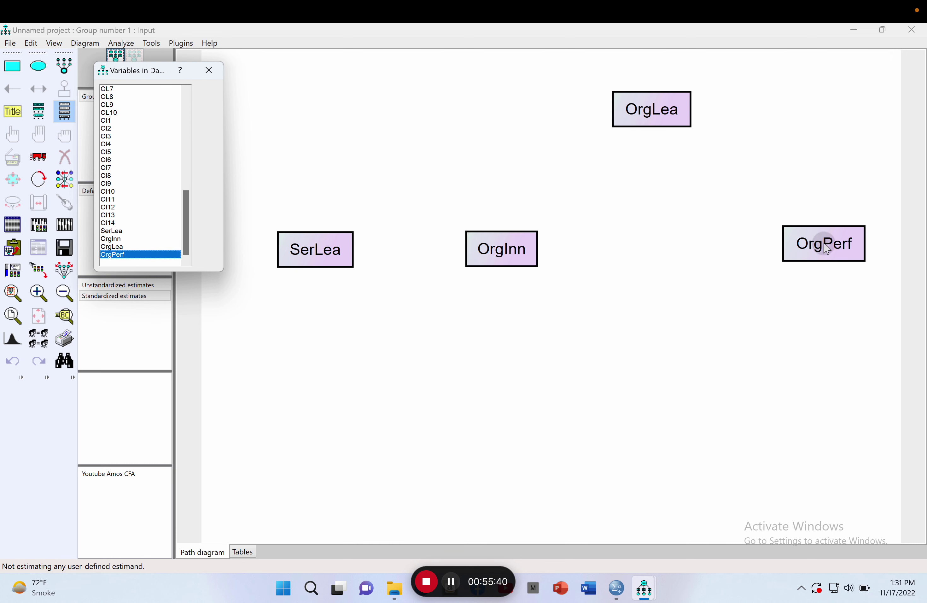
click(209, 74)
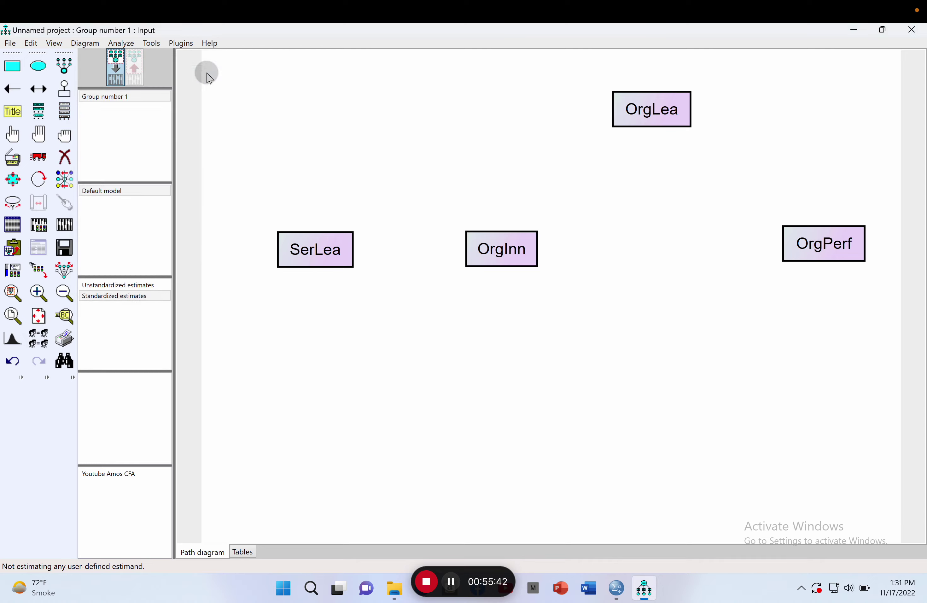
- Check the conceptual model in Pages and rearrange the Amos diagram so OrgInn sits above and between SerLea and OrgPerf
key(ctrl+Left)
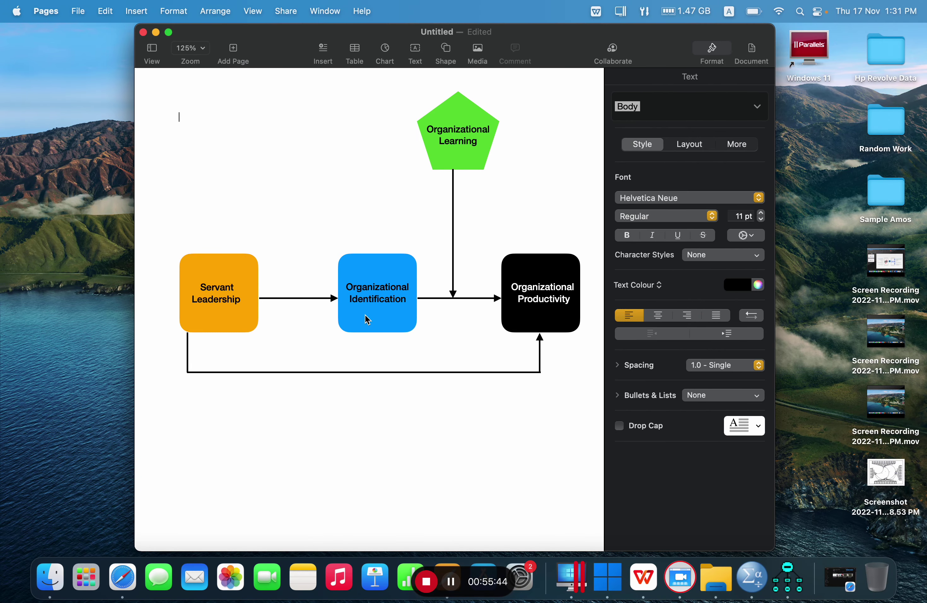
key(ctrl+Right)
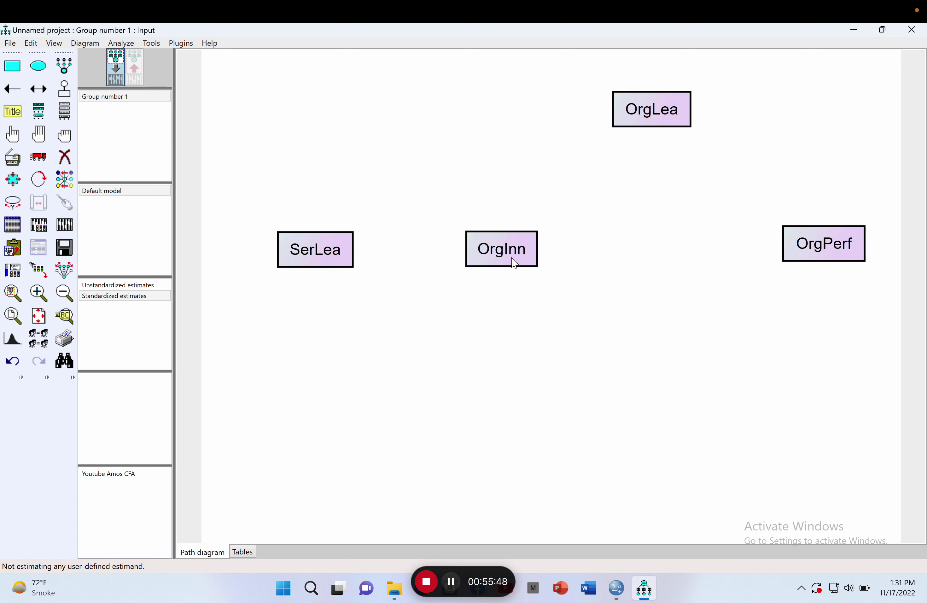
click(38, 157)
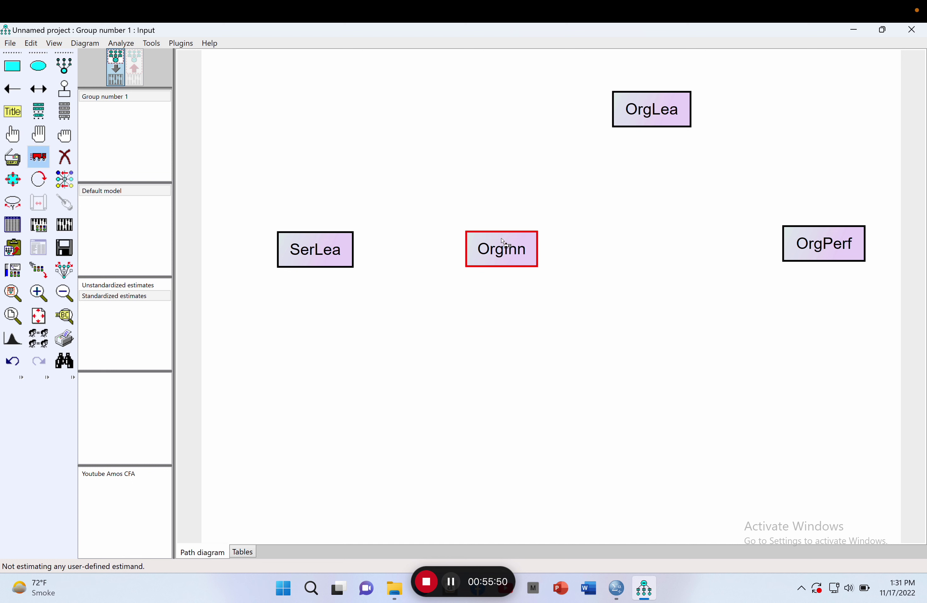
drag(501, 238, 500, 161)
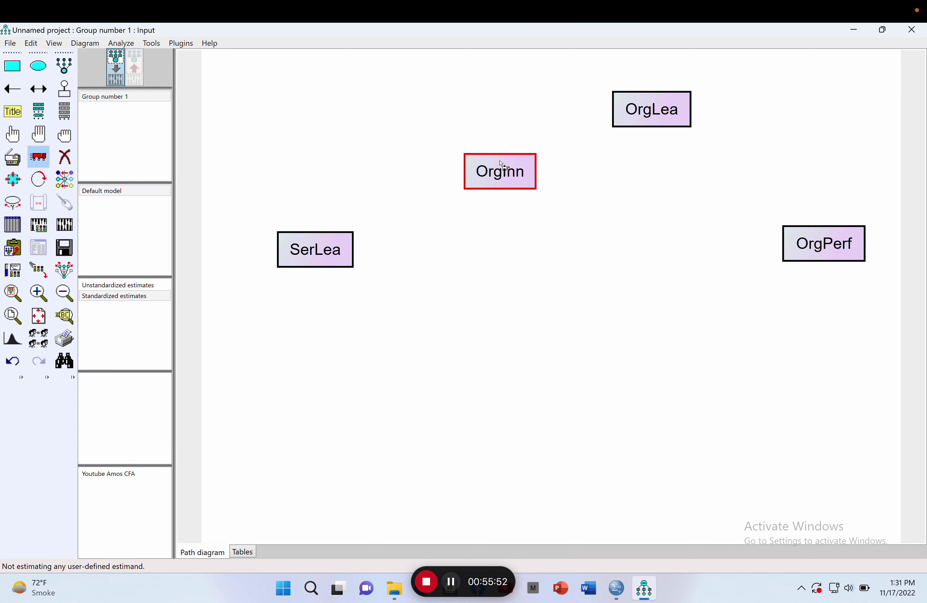
key(ctrl+Left)
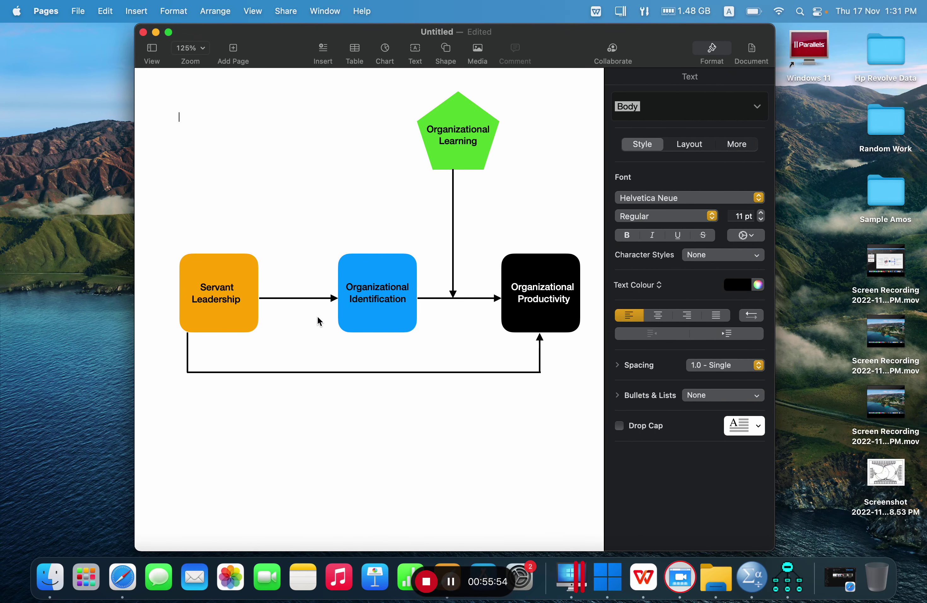
key(ctrl+Right)
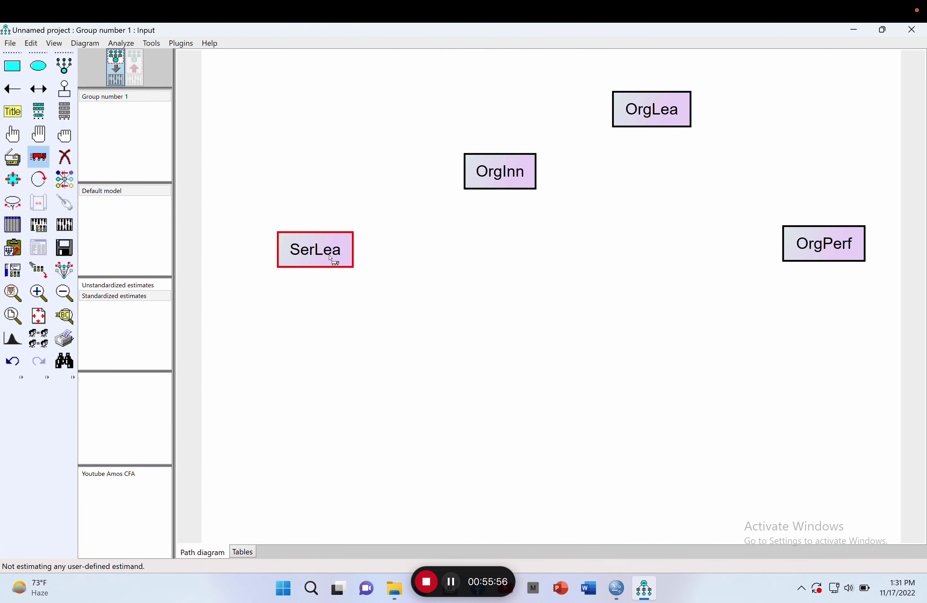
drag(329, 257, 308, 273)
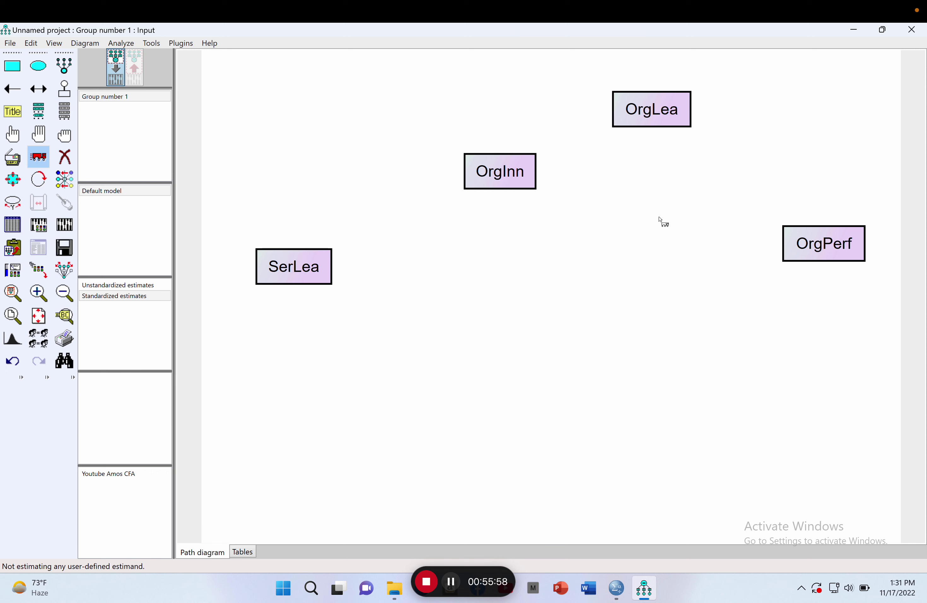
drag(516, 171, 540, 168)
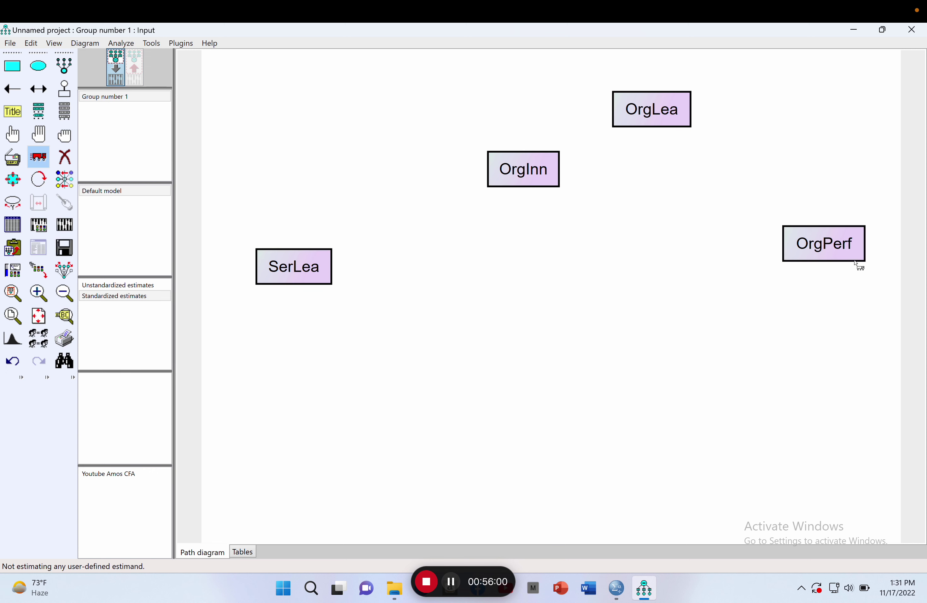
drag(844, 252, 815, 272)
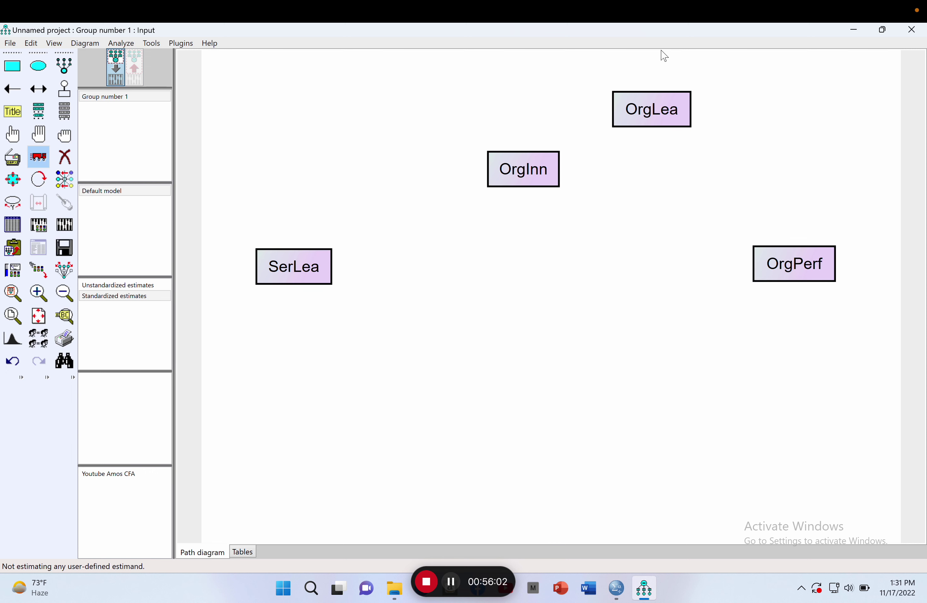
- Shift OrgLea slightly and delete it from the path diagram
drag(661, 117, 684, 119)
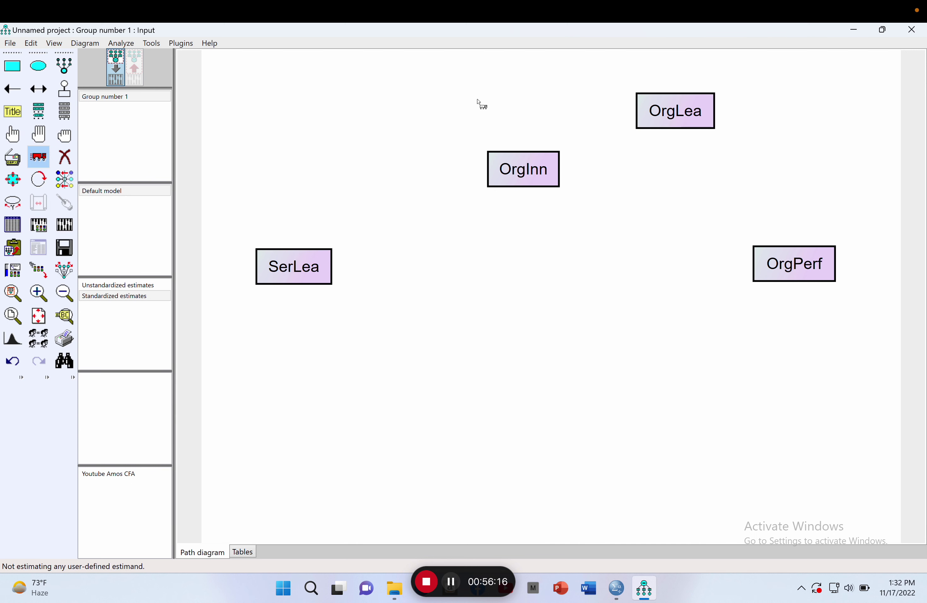
click(65, 167)
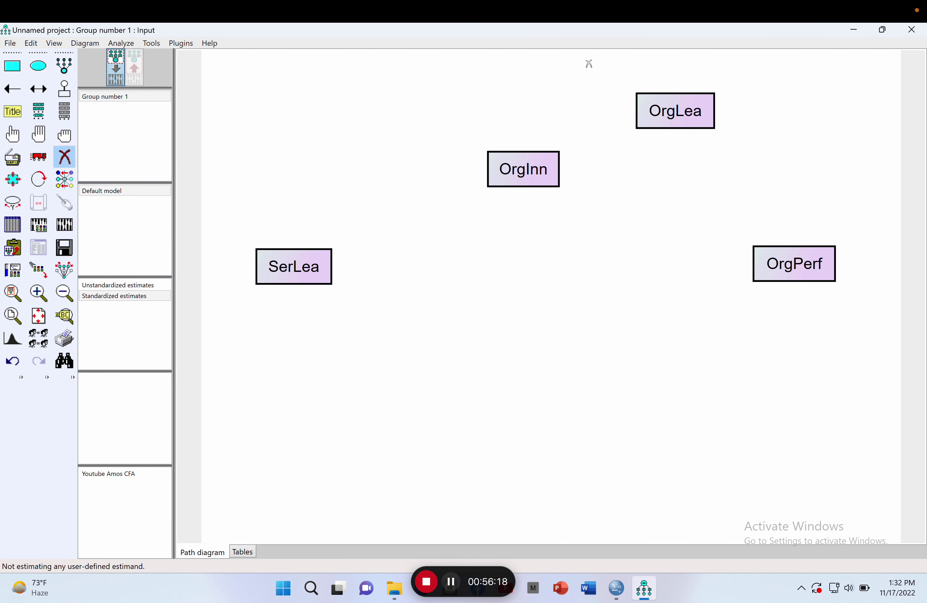
click(677, 115)
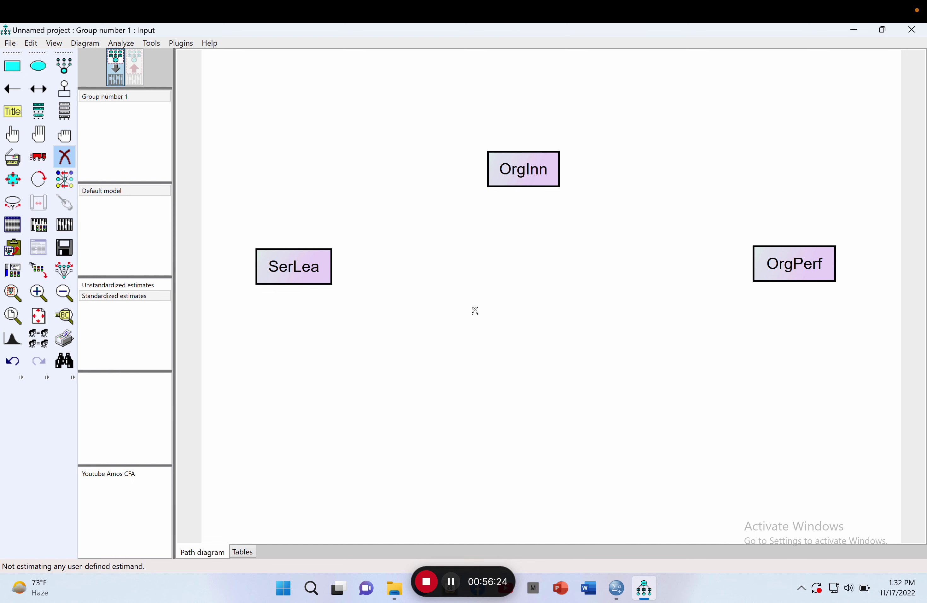
- Draw single-headed paths from SerLea to OrgInn, from SerLea to OrgPerf and from OrgInn to OrgPerf
click(10, 90)
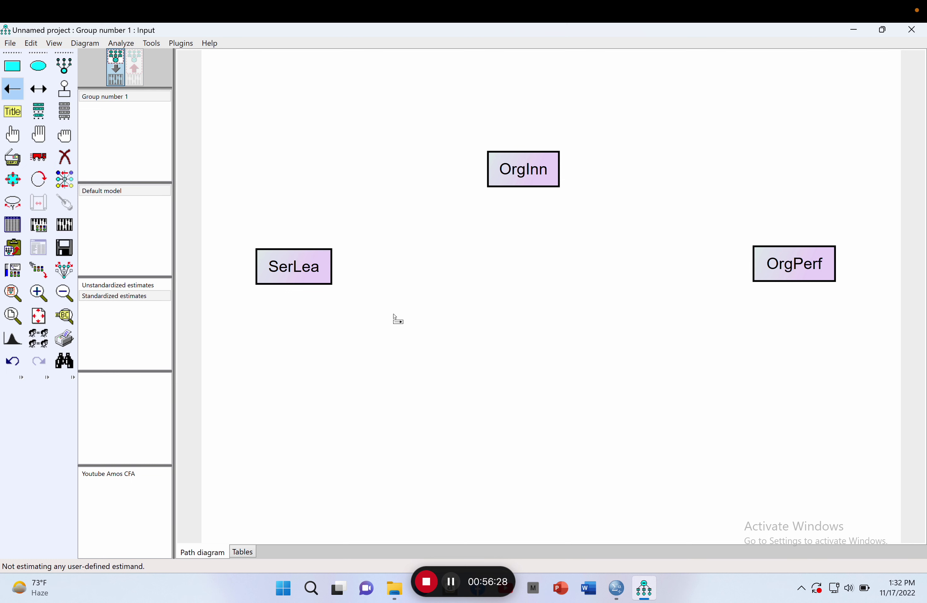
mouse_move(330, 270)
mouse_down()
mouse_move(505, 165)
mouse_move(494, 172)
mouse_up()
mouse_move(330, 273)
mouse_down()
mouse_move(383, 263)
mouse_move(764, 274)
mouse_up()
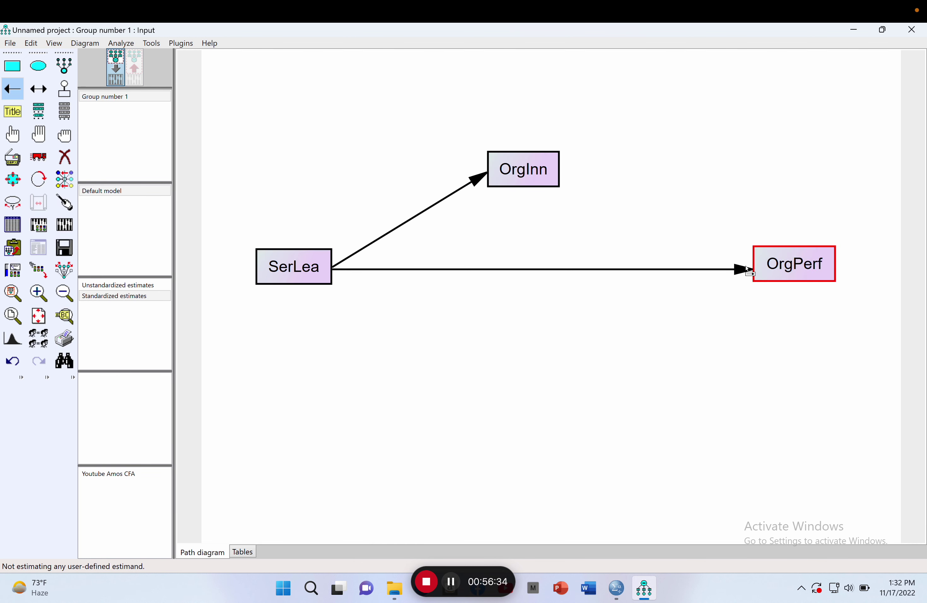
mouse_move(559, 172)
mouse_down()
mouse_move(770, 230)
mouse_move(755, 253)
mouse_up()
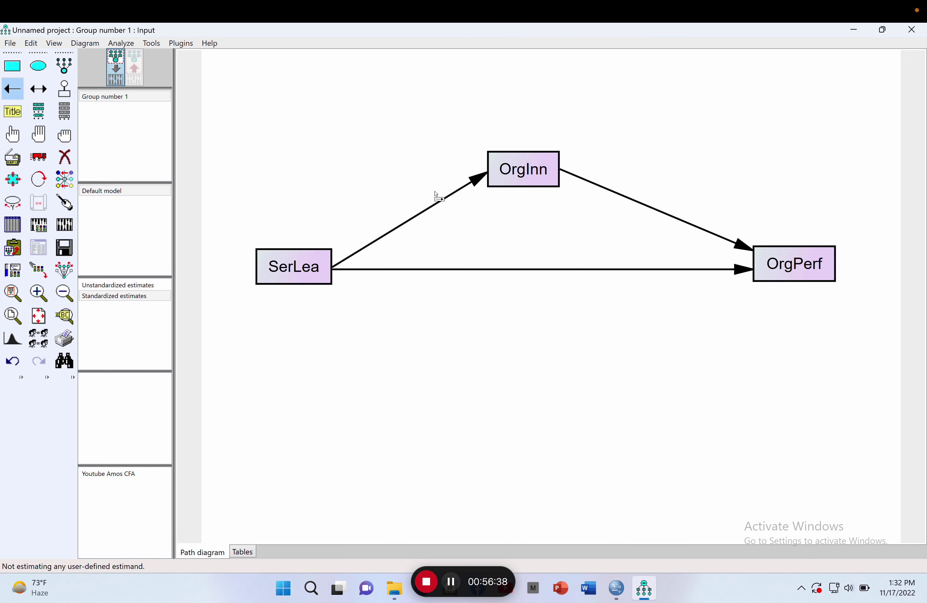
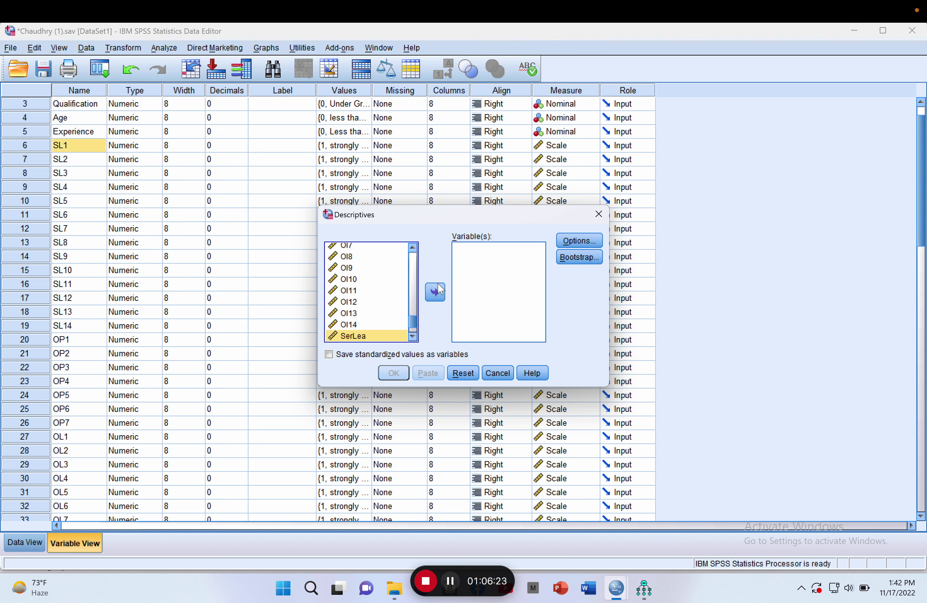
- Add OrgInn, OrgLea and OrgPerf to the variables of the Descriptives analysis
click(378, 301)
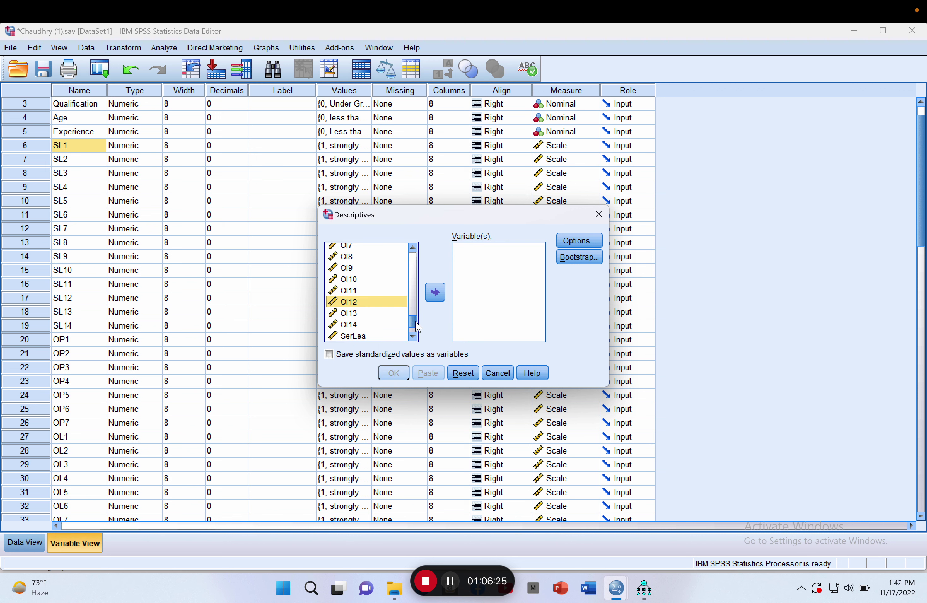
scroll(413, 320, down, 1)
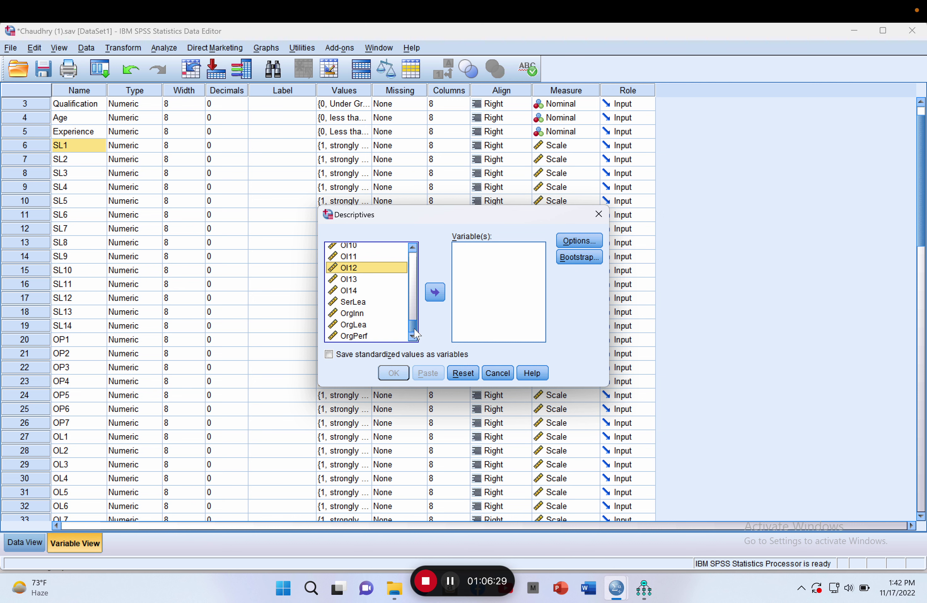
click(354, 325)
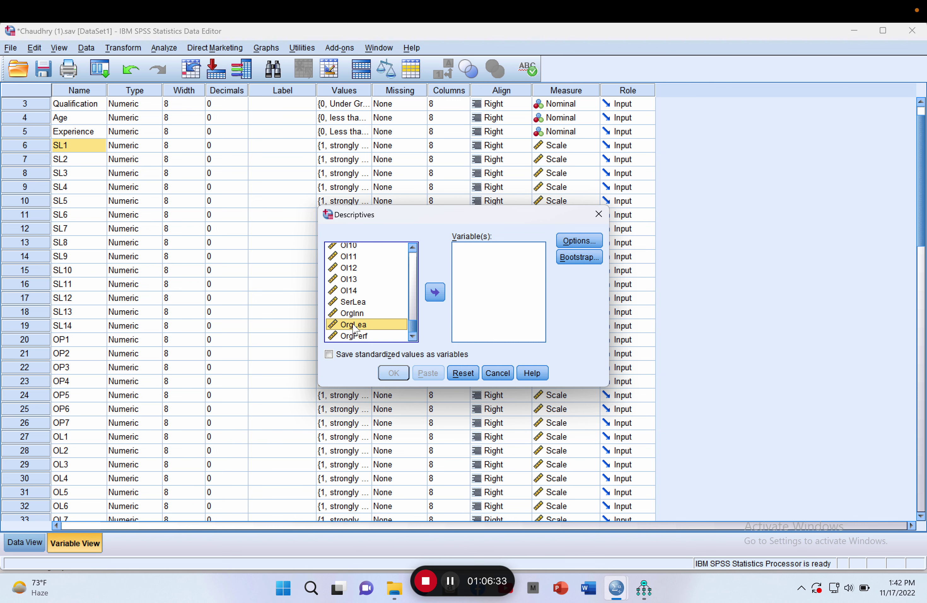
ctrl+click(355, 314)
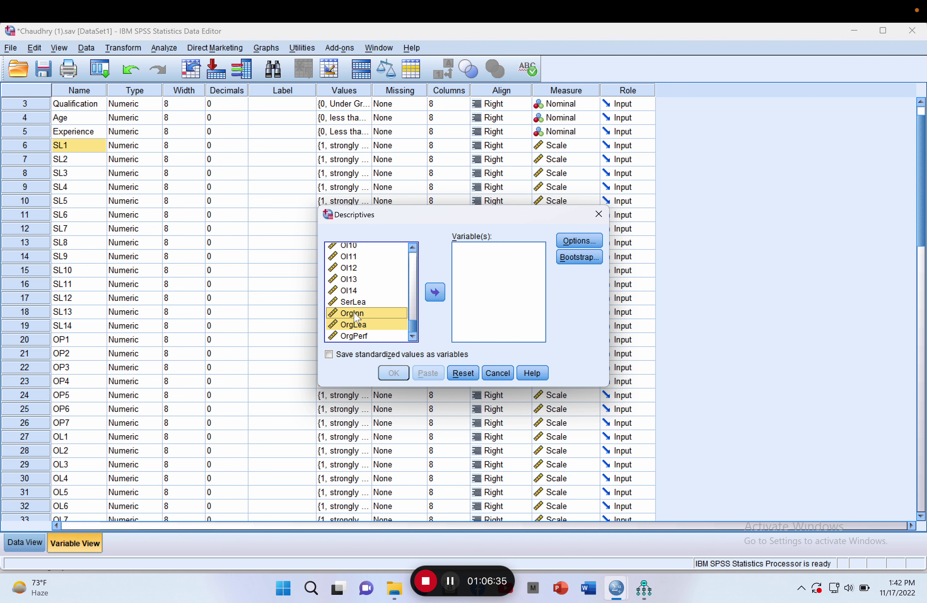
ctrl+click(352, 335)
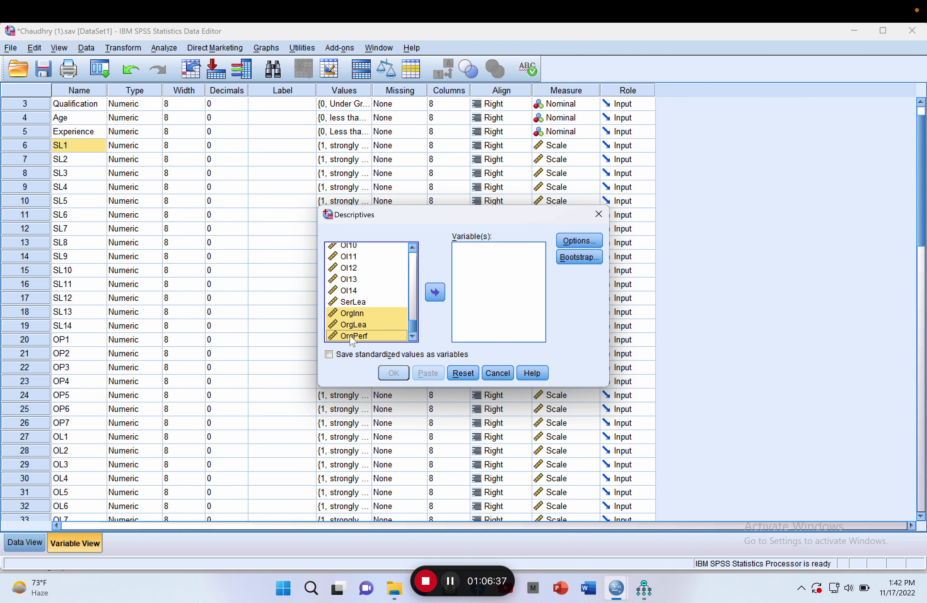
click(437, 294)
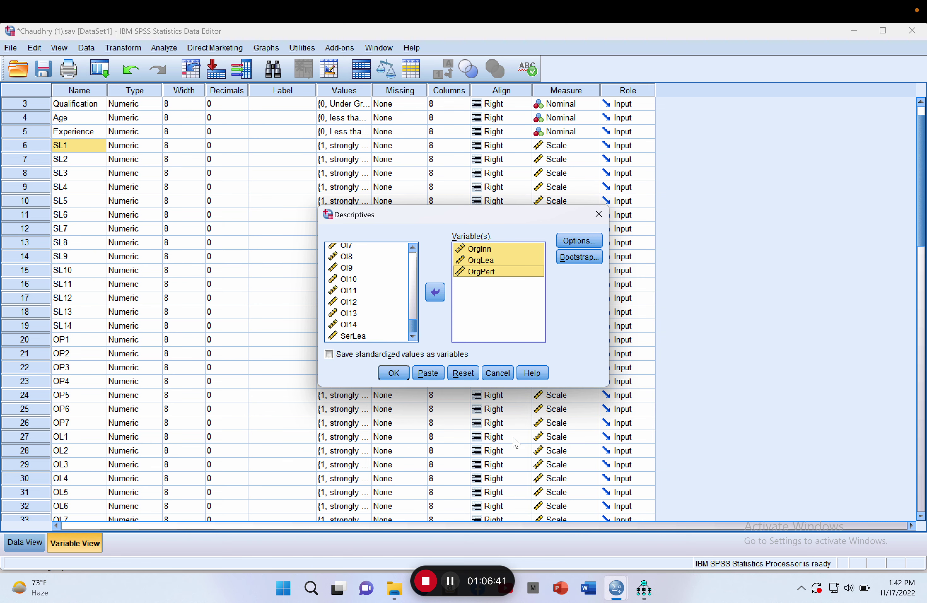
- Examine Organizational Learning's moderating role in the conceptual model in Pages and return to SPSS
key(ctrl+Left)
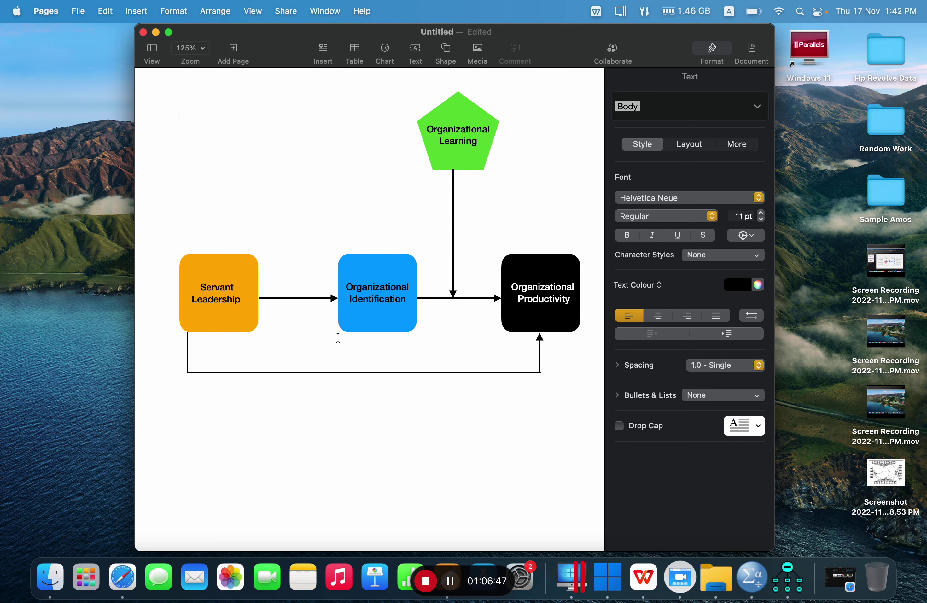
drag(343, 122, 459, 267)
click(295, 262)
key(ctrl+Right)
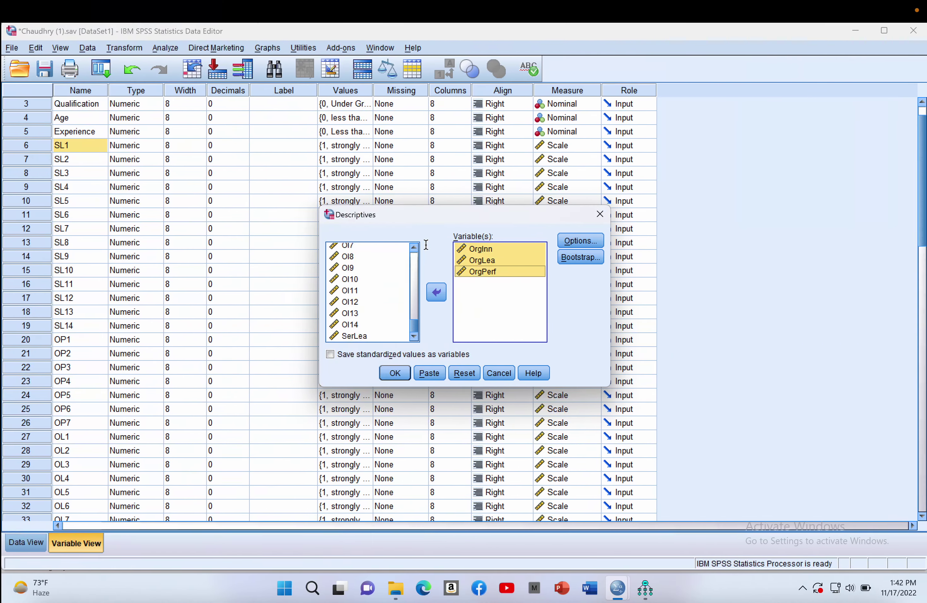
- Run the Descriptives analysis with standardized values saved as variables, and minimize the output viewer
click(329, 354)
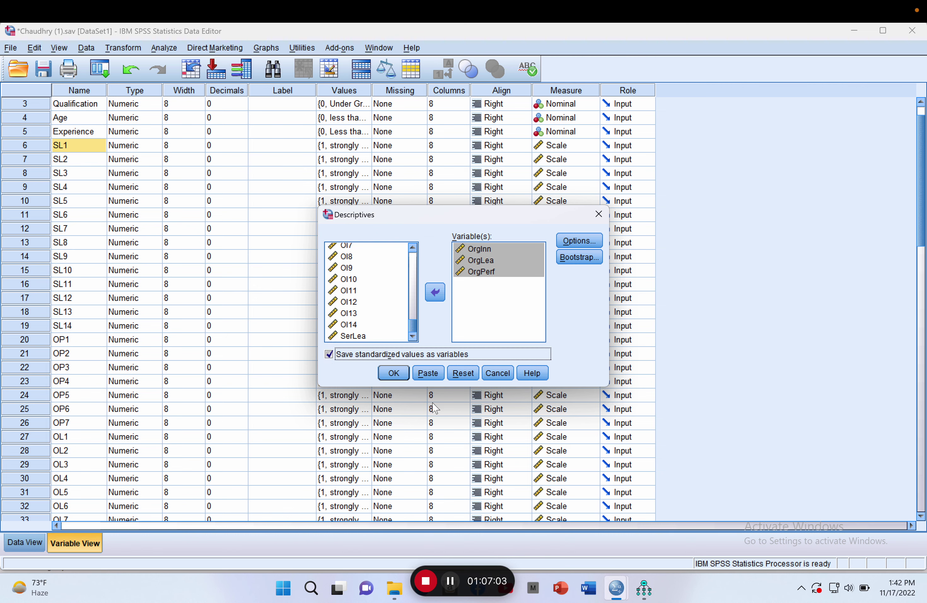
click(393, 373)
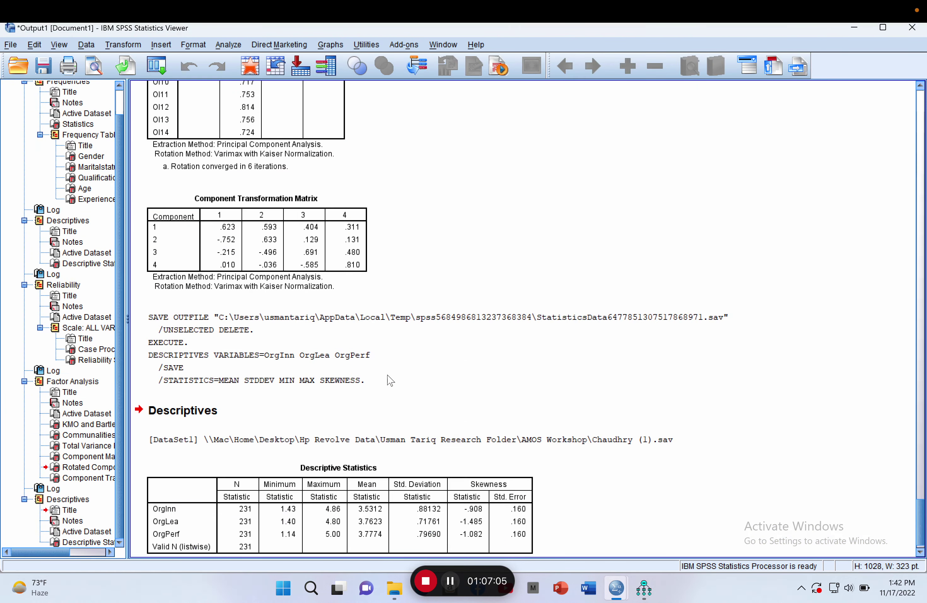
click(855, 26)
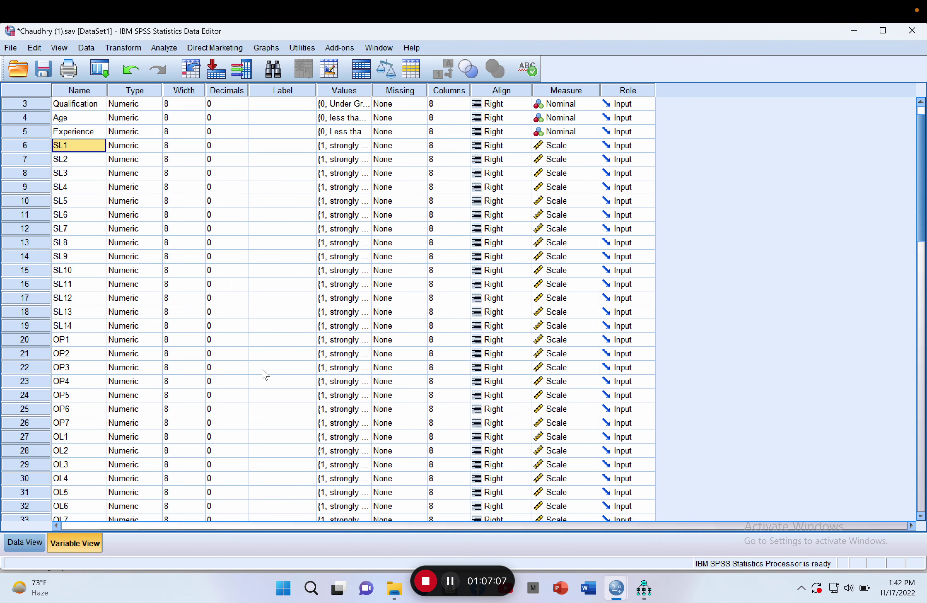
- Start a Compute Variable transformation with the target variable Int_OLOI, consulting the moderation path of the conceptual model in Pages
scroll(264, 374, down, 8)
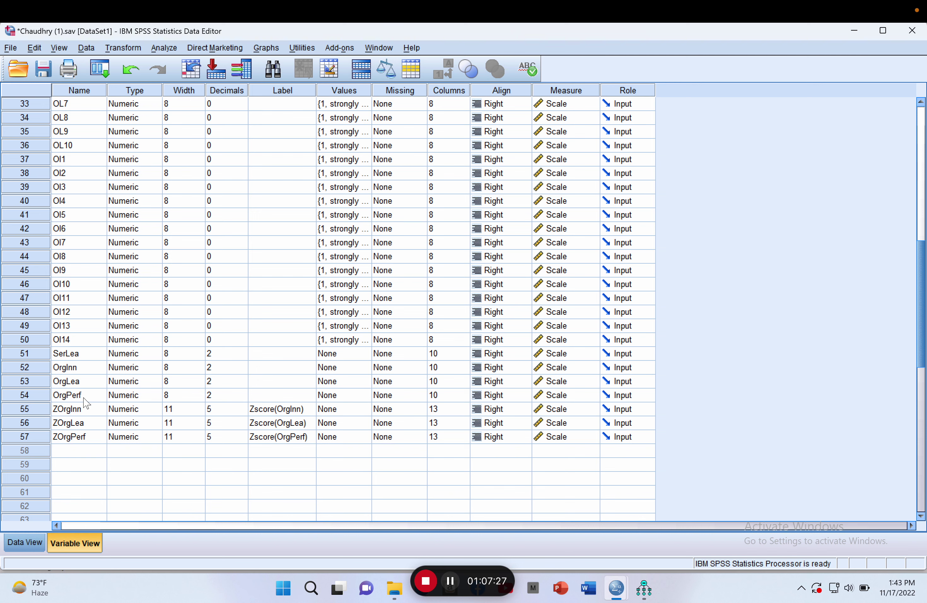
click(123, 47)
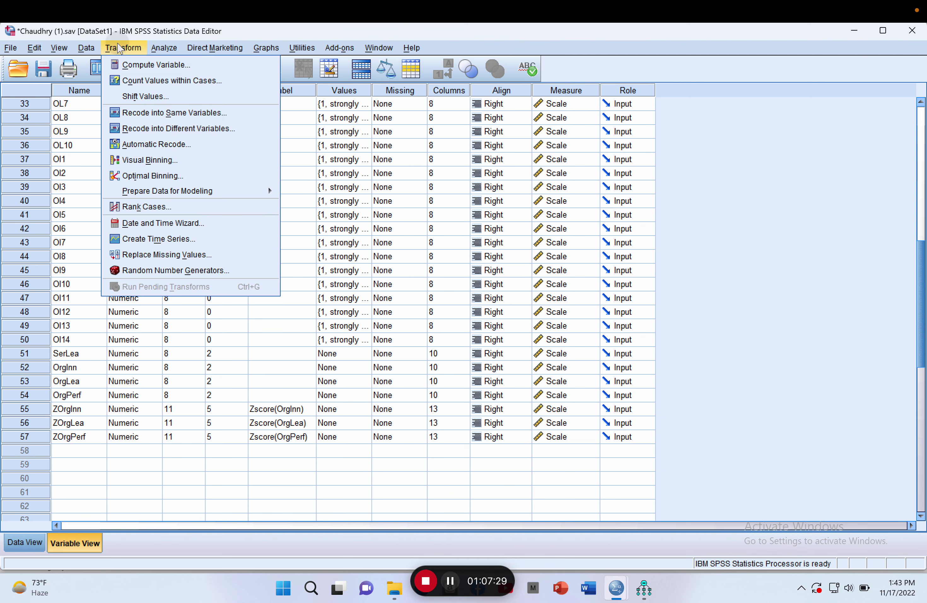
click(144, 68)
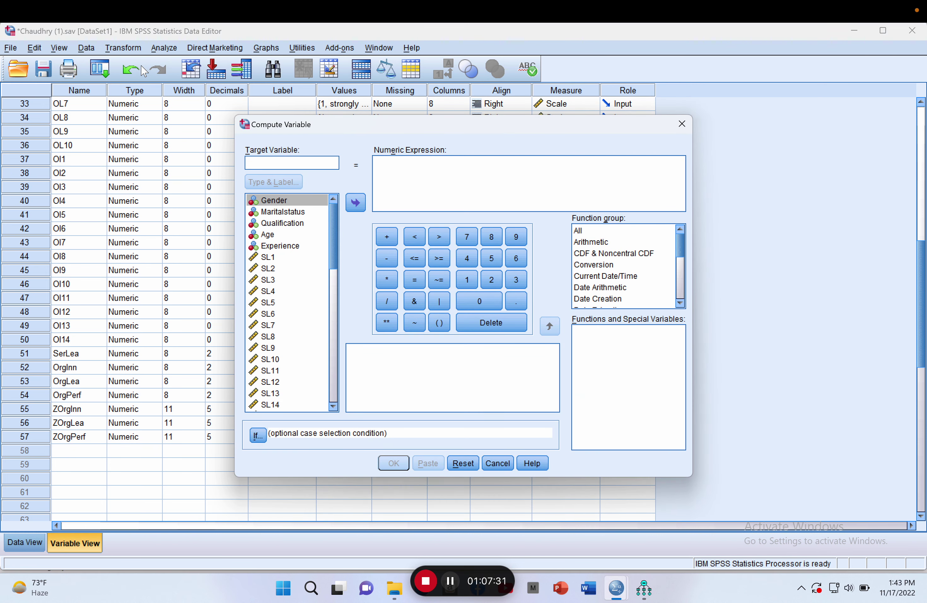
key(ctrl+Left)
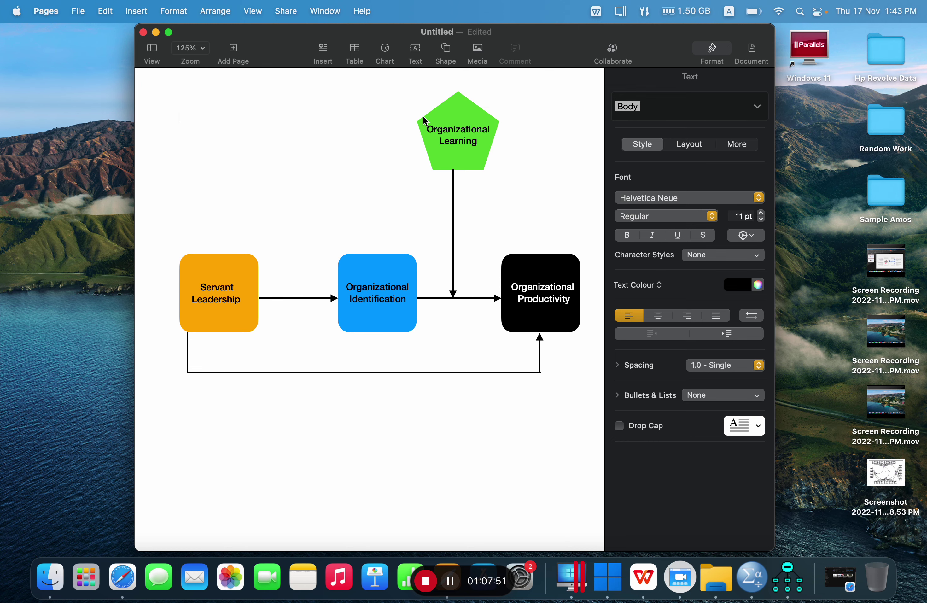
key(ctrl+Right)
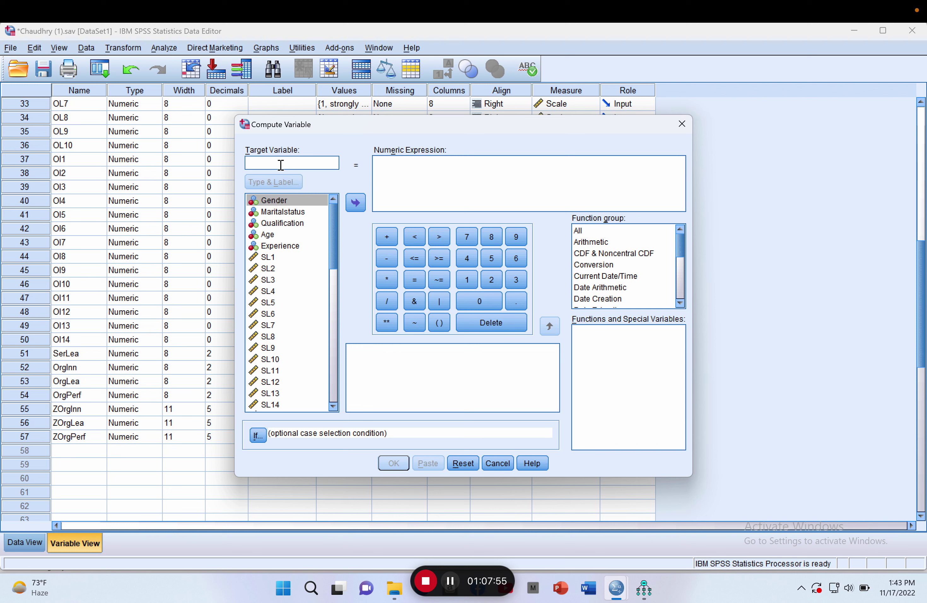
text(Int_OLOI)
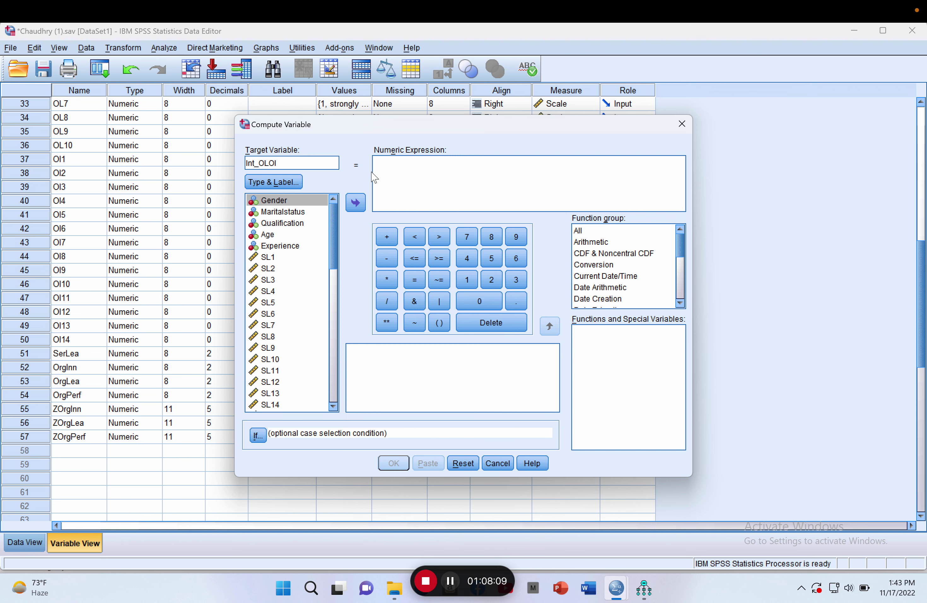
- Compute Int_OLOI as ZOrgLea * ZOrgInn from the standardized variables, and minimize the output viewer
drag(335, 244, 336, 388)
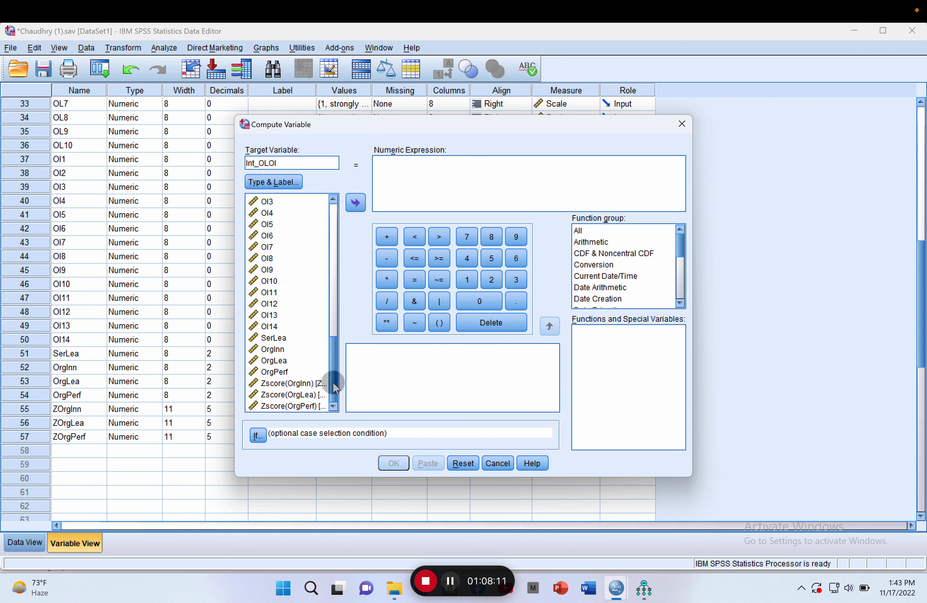
click(274, 395)
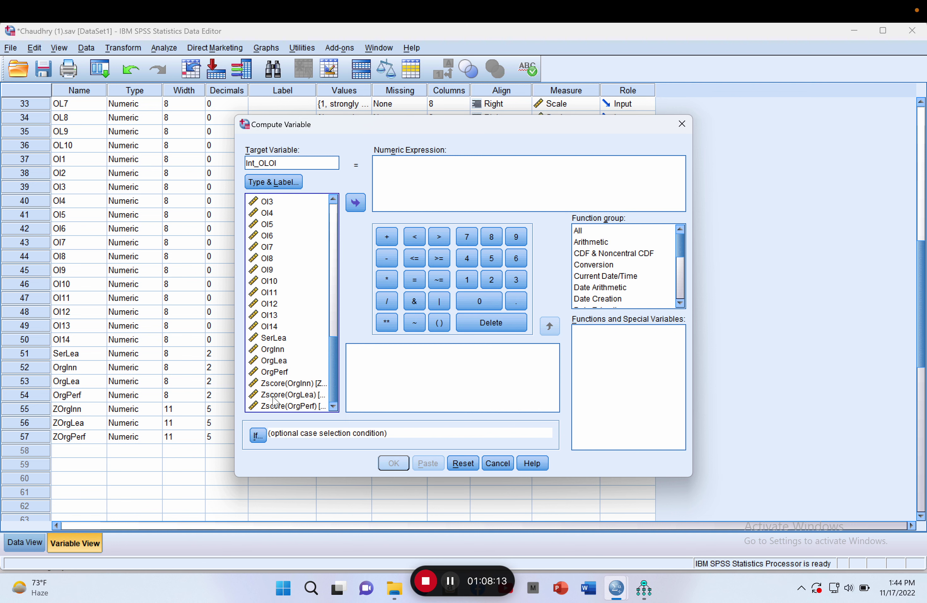
double_click(274, 395)
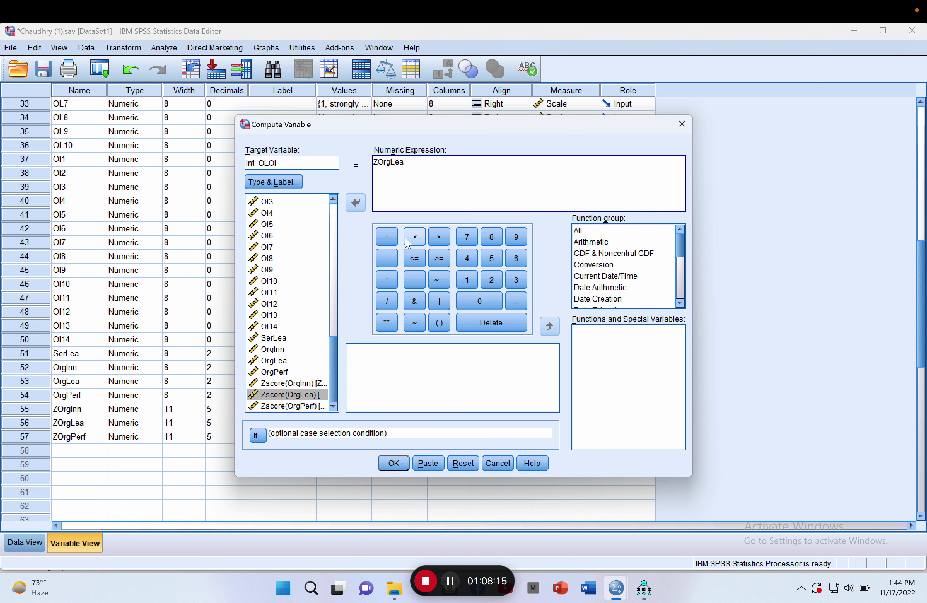
click(388, 281)
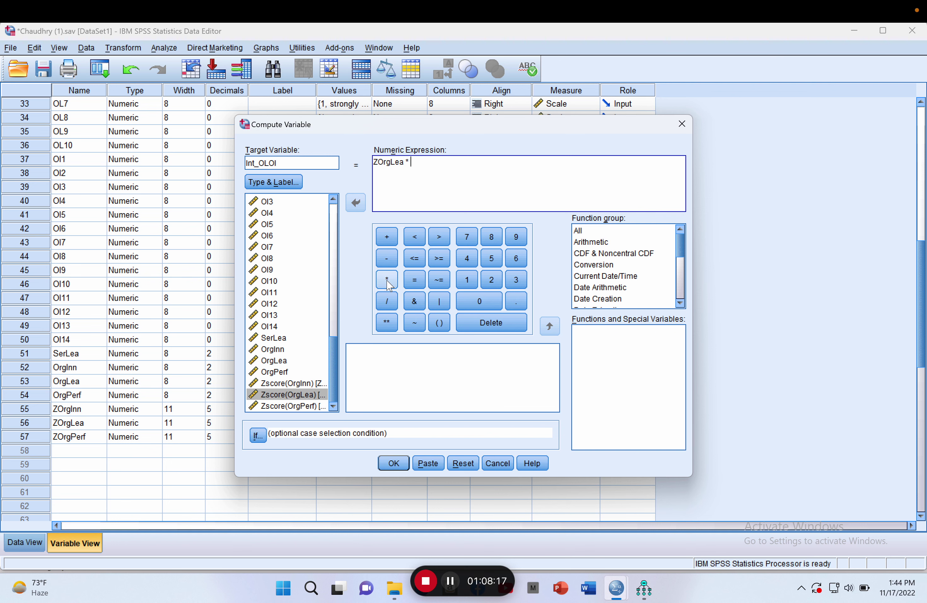
double_click(290, 384)
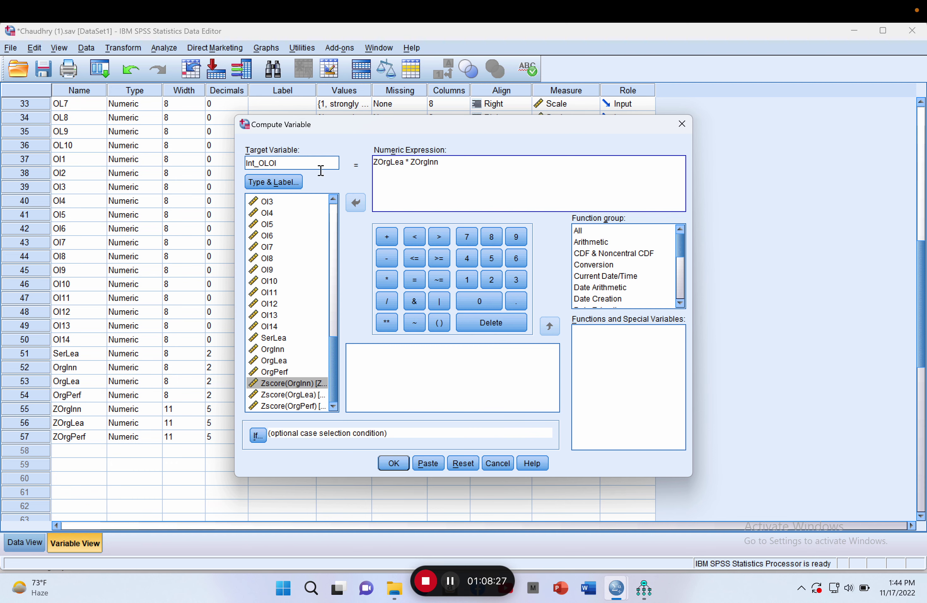
click(394, 463)
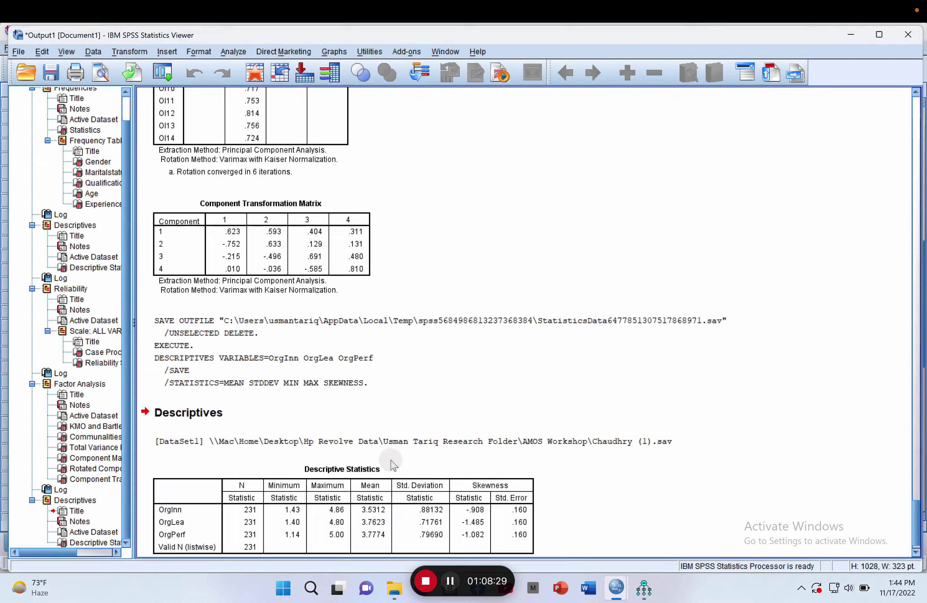
click(854, 31)
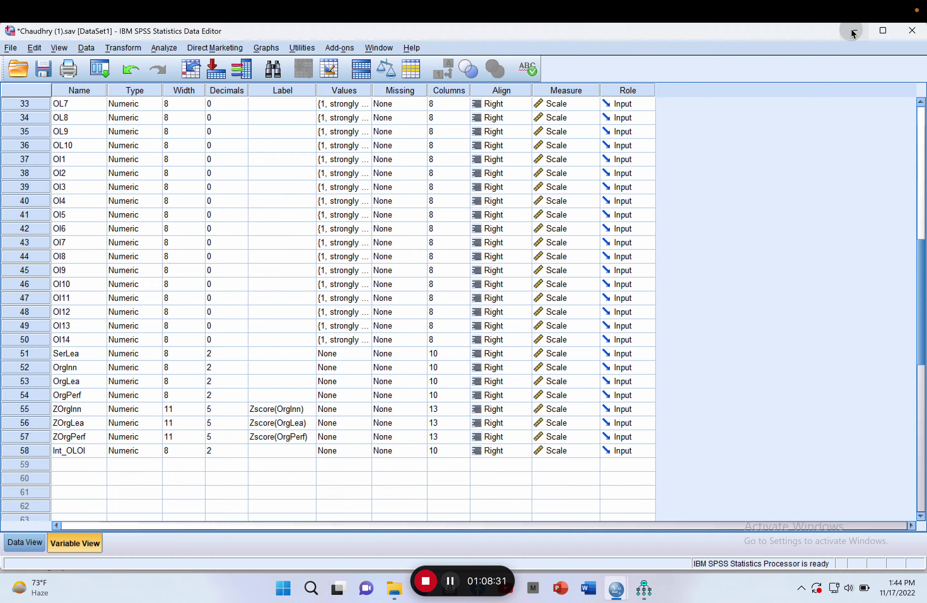
- Select the Int_OLOI variable row and examine the matching interaction in the conceptual model in Pages, returning to SPSS
click(43, 456)
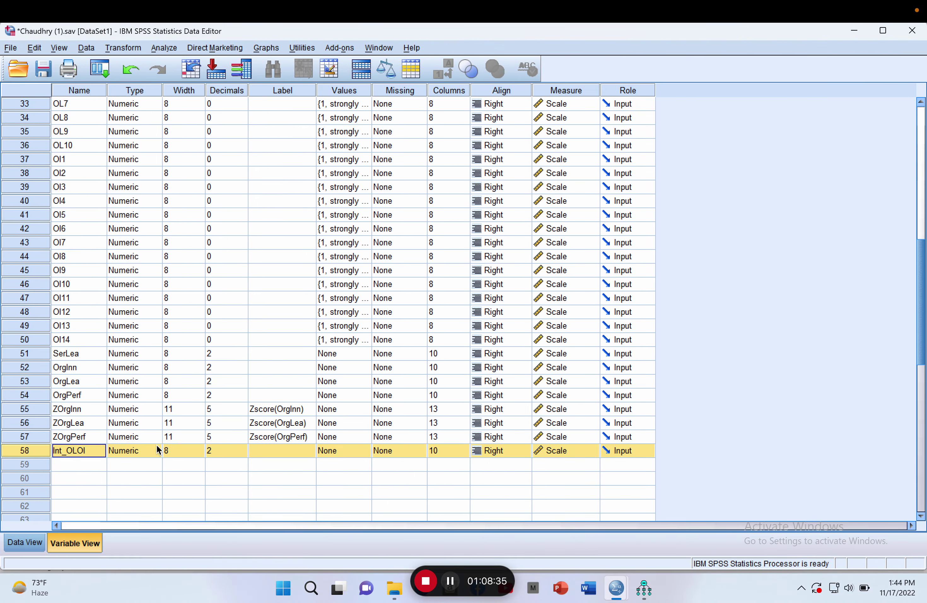
key(ctrl+Left)
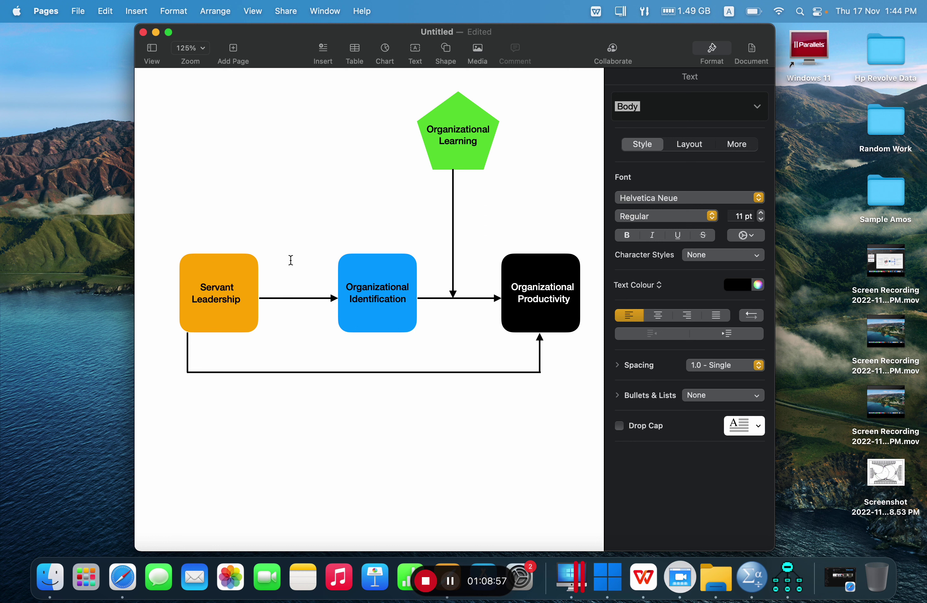
key(ctrl+Right)
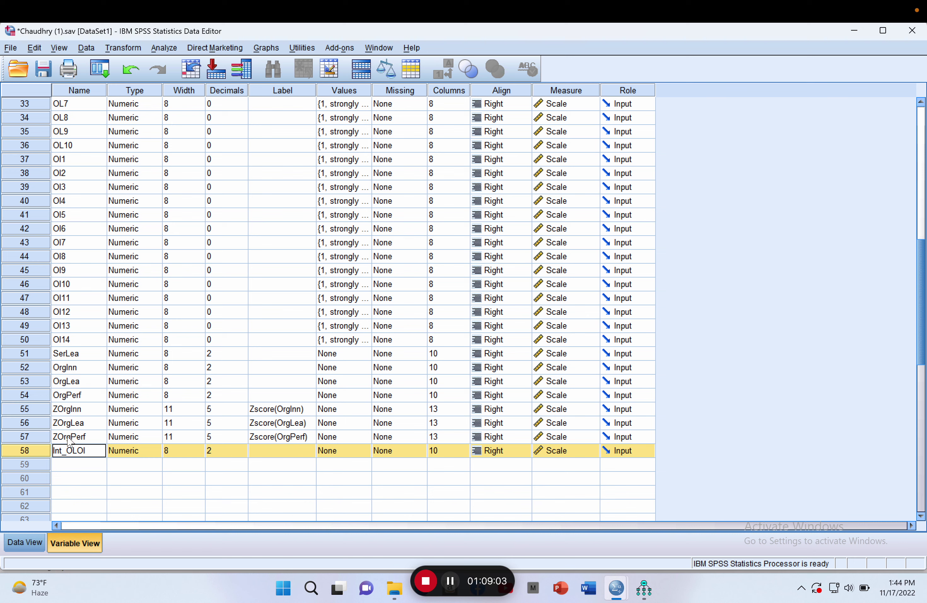
click(123, 48)
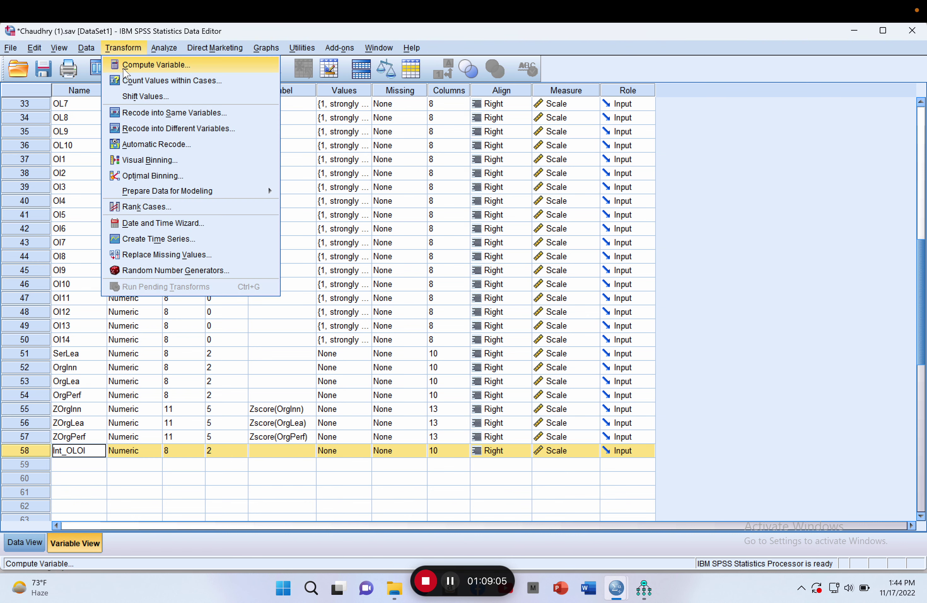
click(126, 74)
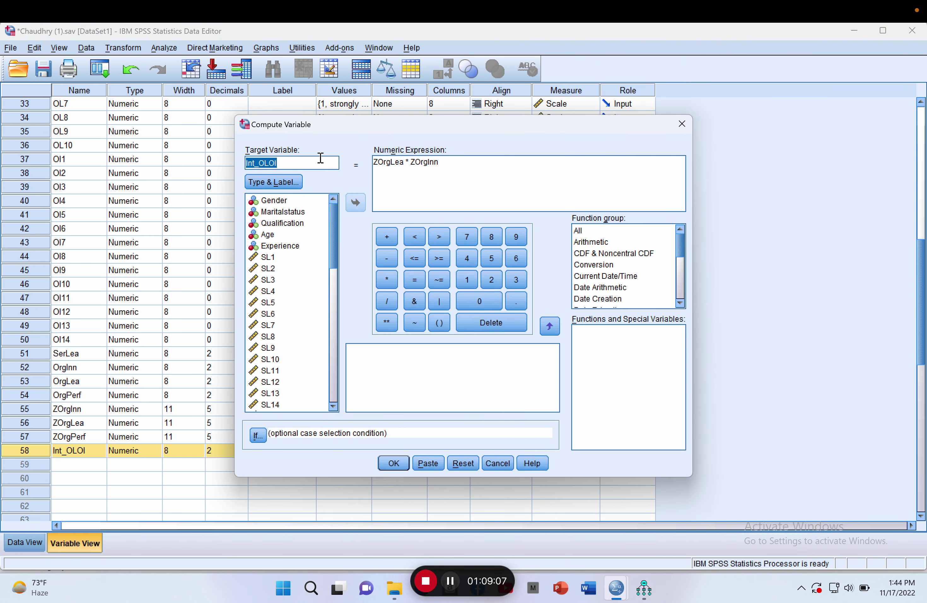
scroll(333, 285, down, 13)
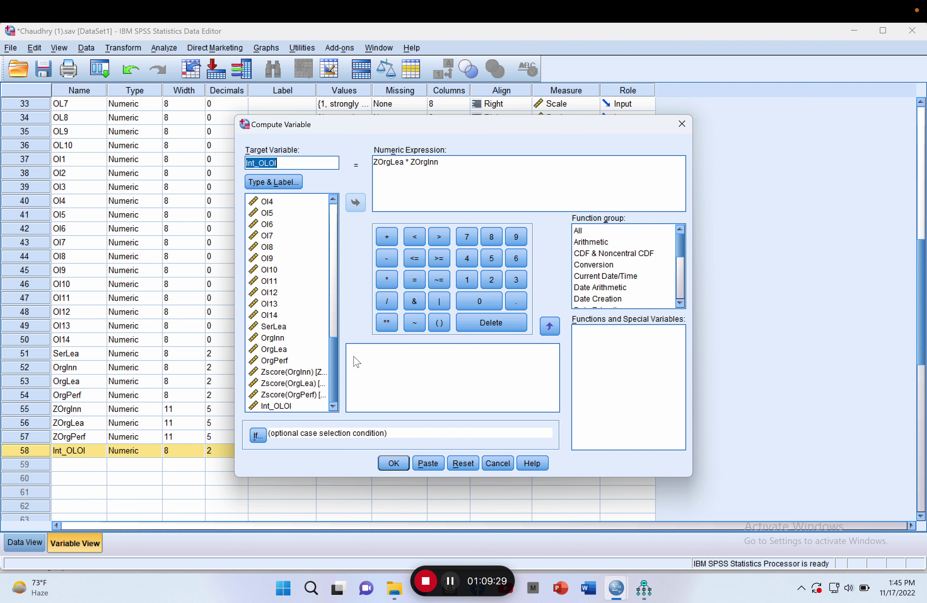
click(391, 469)
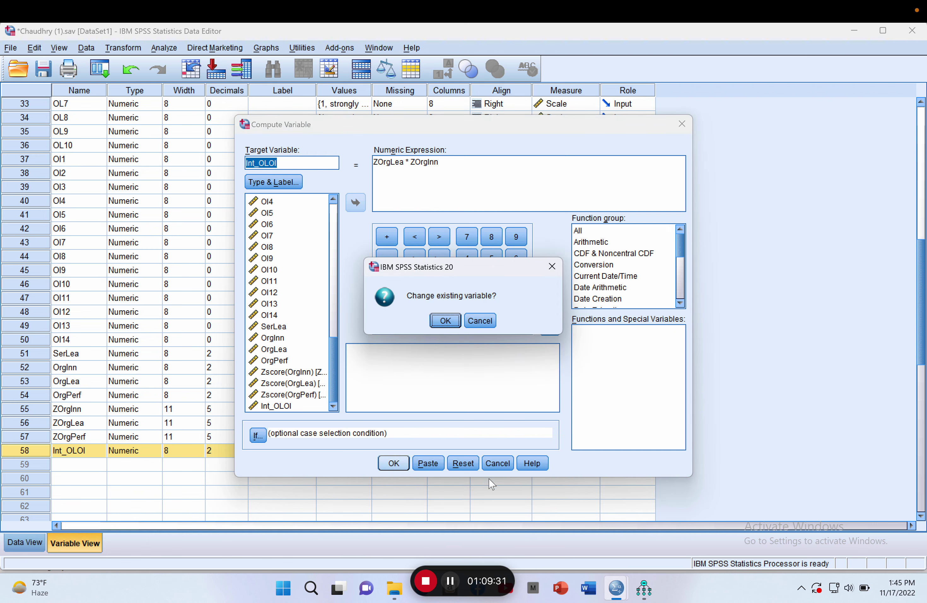
click(480, 321)
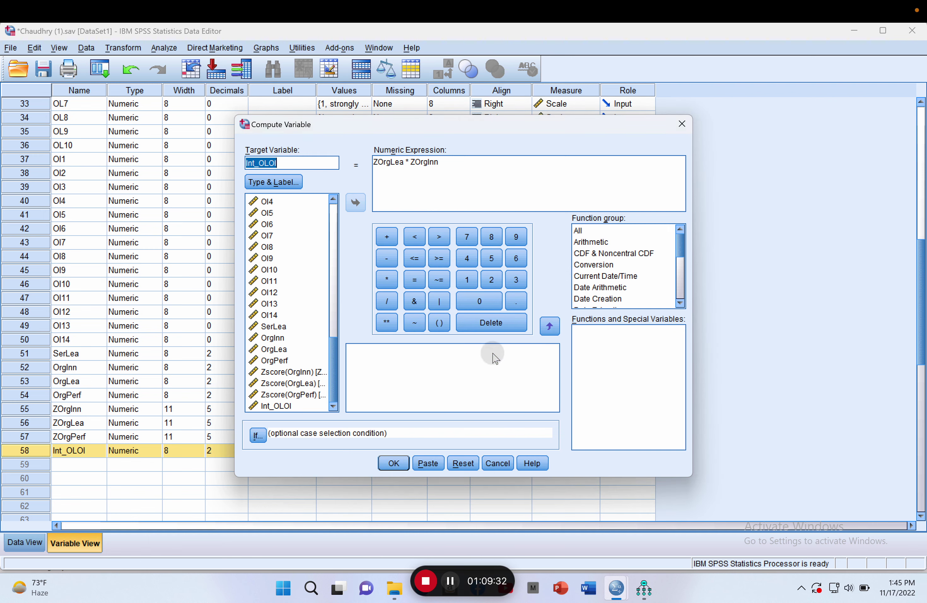
click(497, 463)
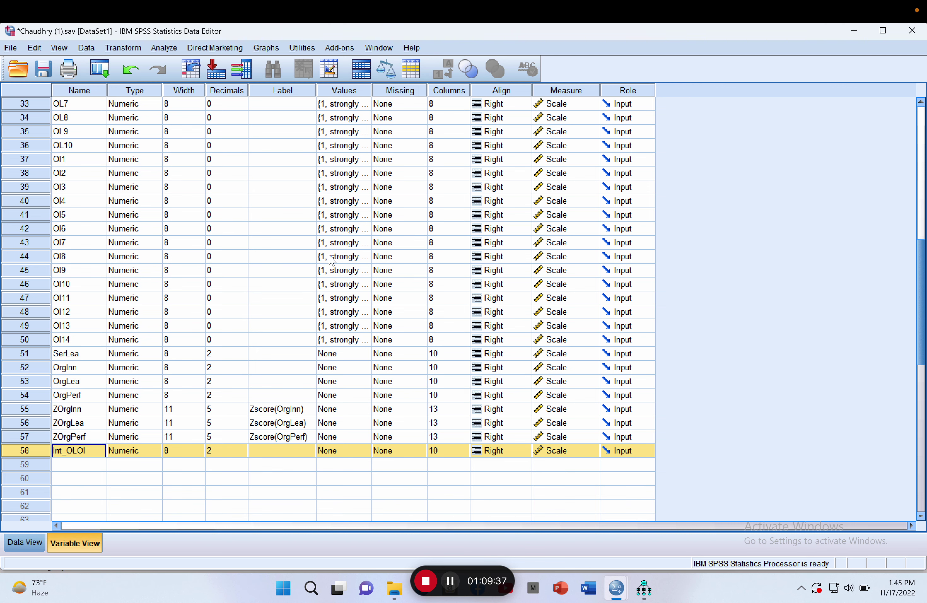
- Save the dataset as a copy under the same file name in the Sample Amos folder on the Desktop
key(ctrl+s)
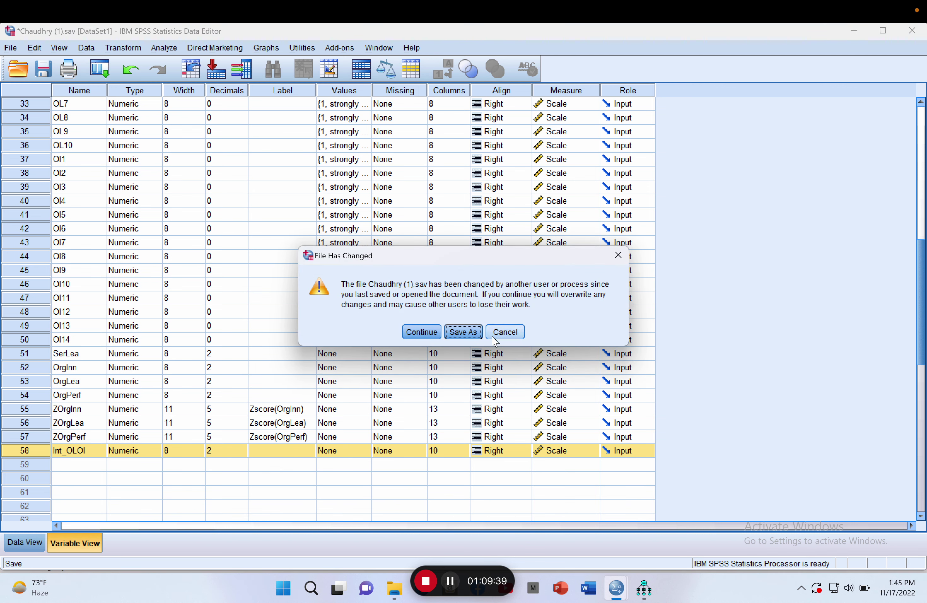
click(454, 330)
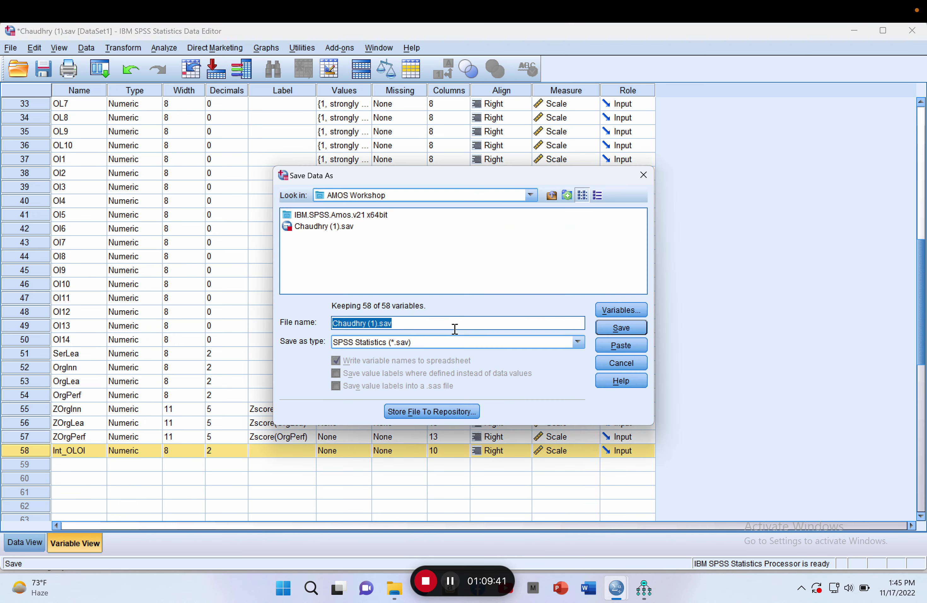
click(552, 200)
click(552, 195)
click(552, 196)
click(553, 196)
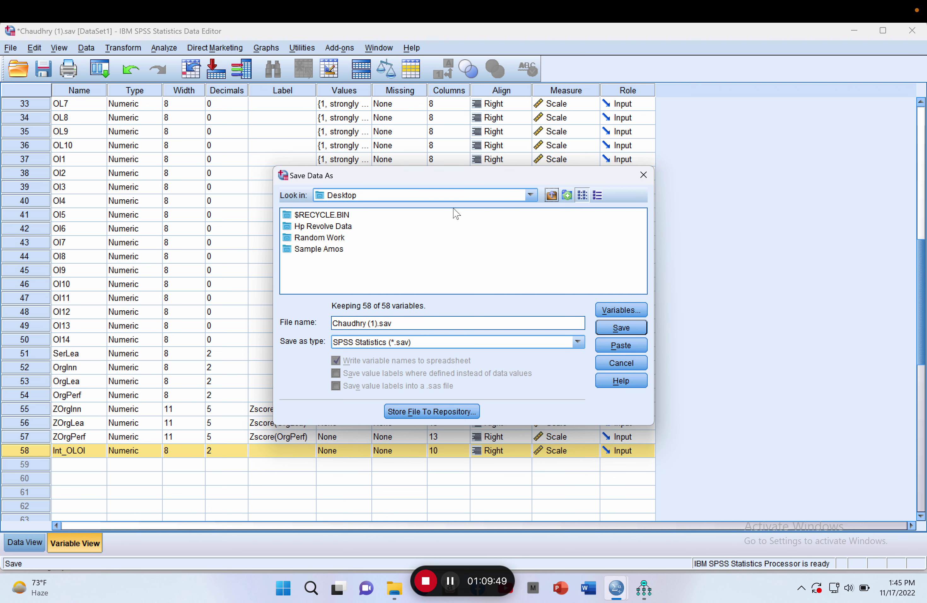
click(322, 249)
double_click(324, 249)
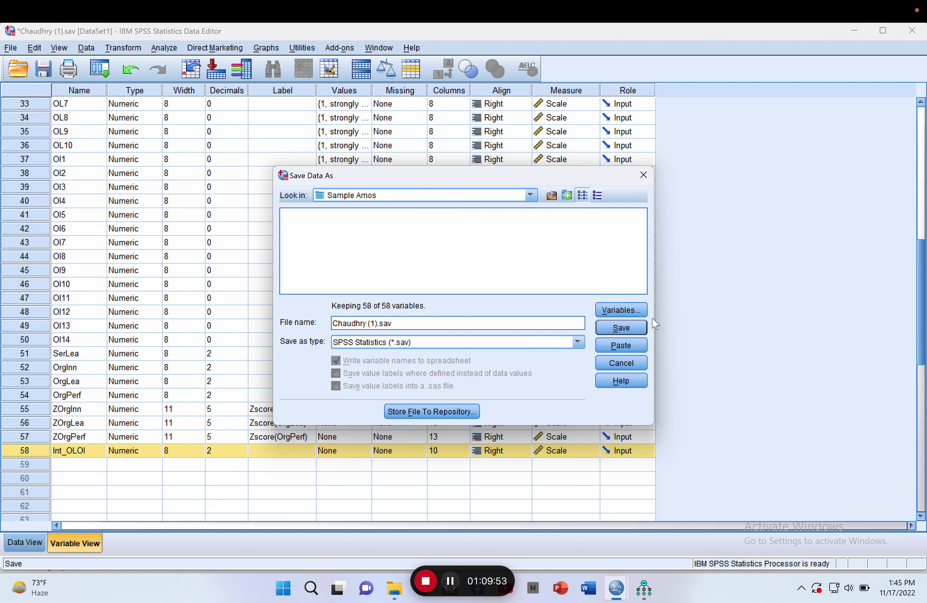
click(621, 328)
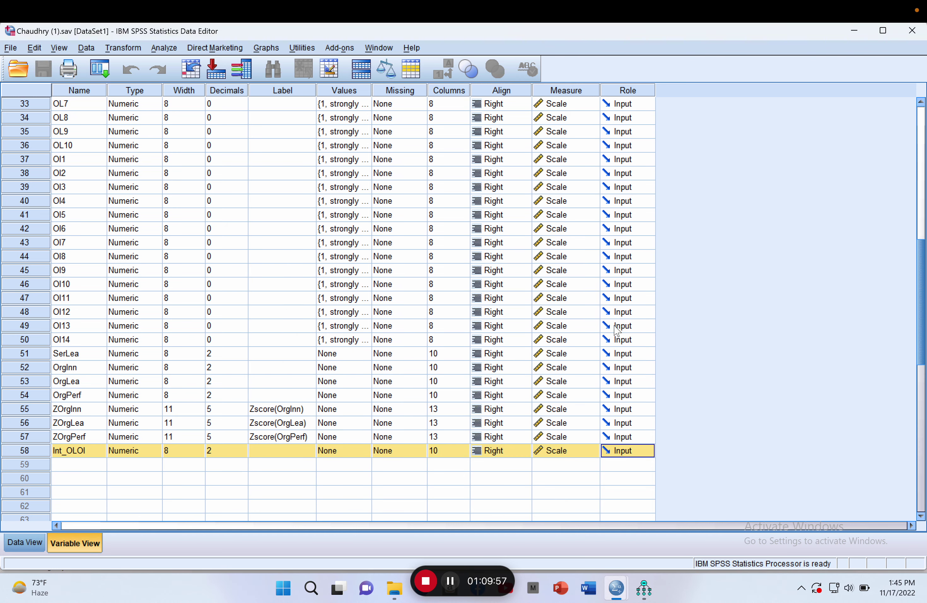
- Switch to the Youtube sem path diagram in Amos and bring up its file commands
click(852, 31)
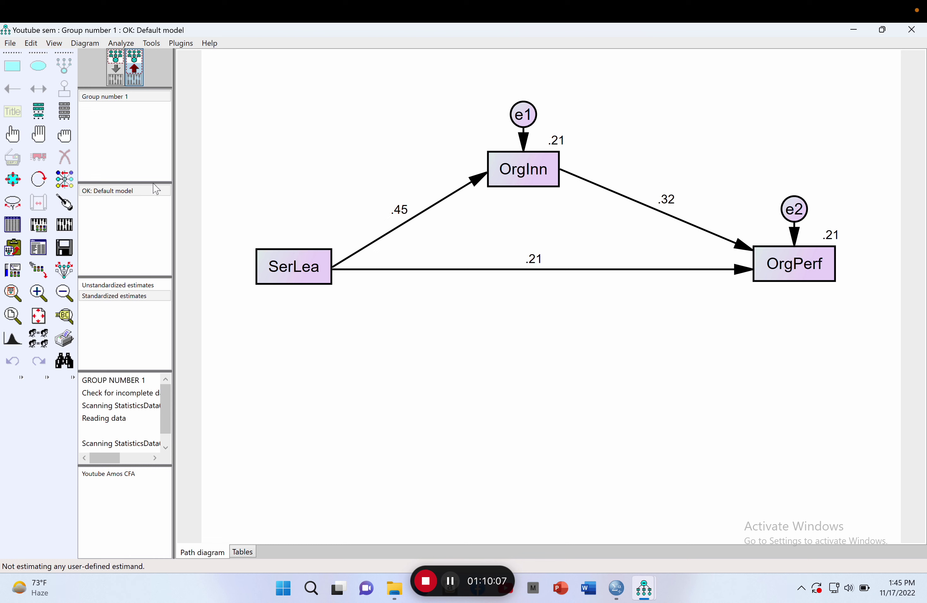
click(27, 46)
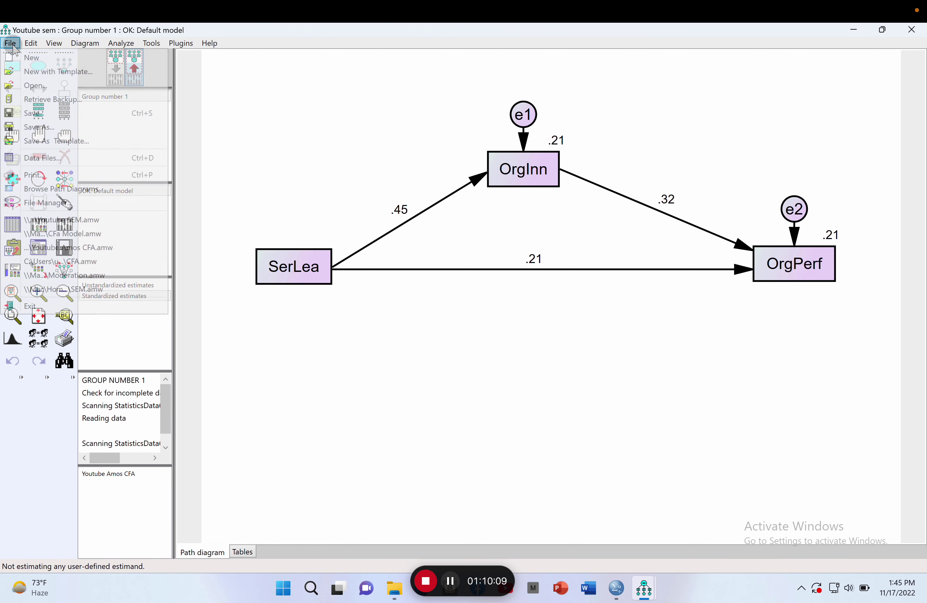